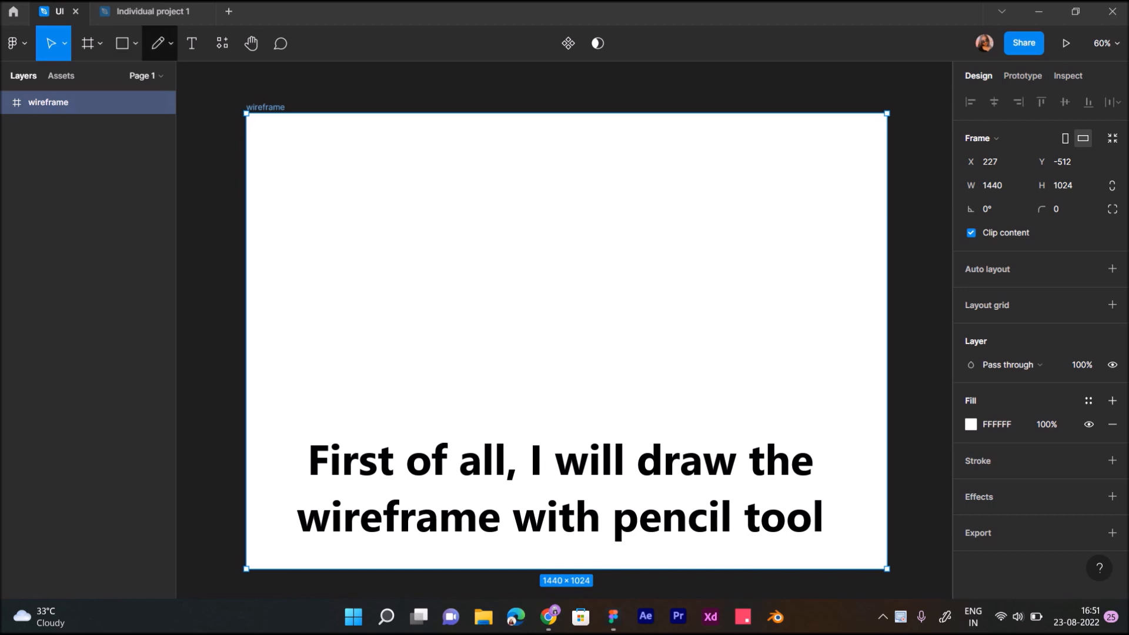
# Activate the Pencil tool for drawing on the wireframe frame.
pyautogui.click(158, 43)
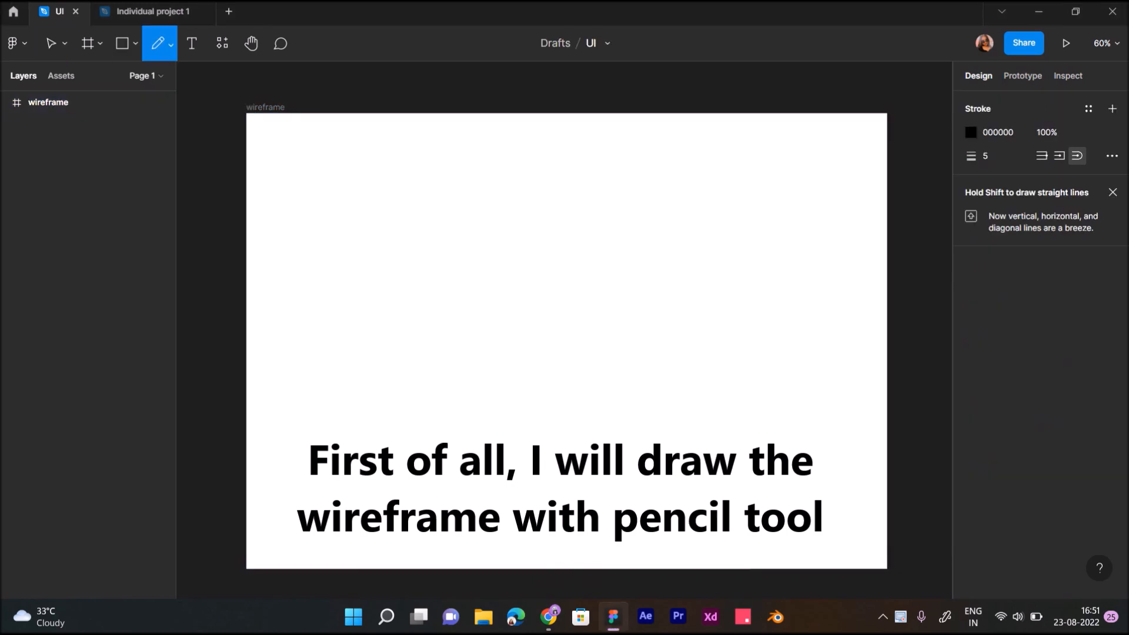
pyautogui.click(170, 44)
pyautogui.click(141, 96)
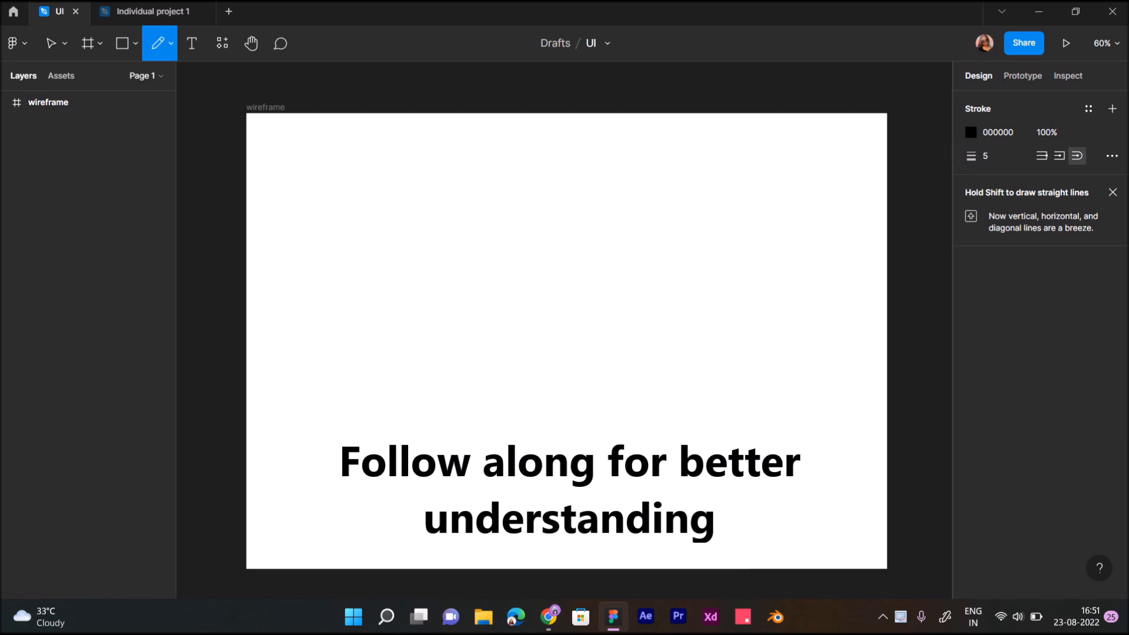
pyautogui.moveTo(247, 146); pyautogui.dragTo(898, 145)
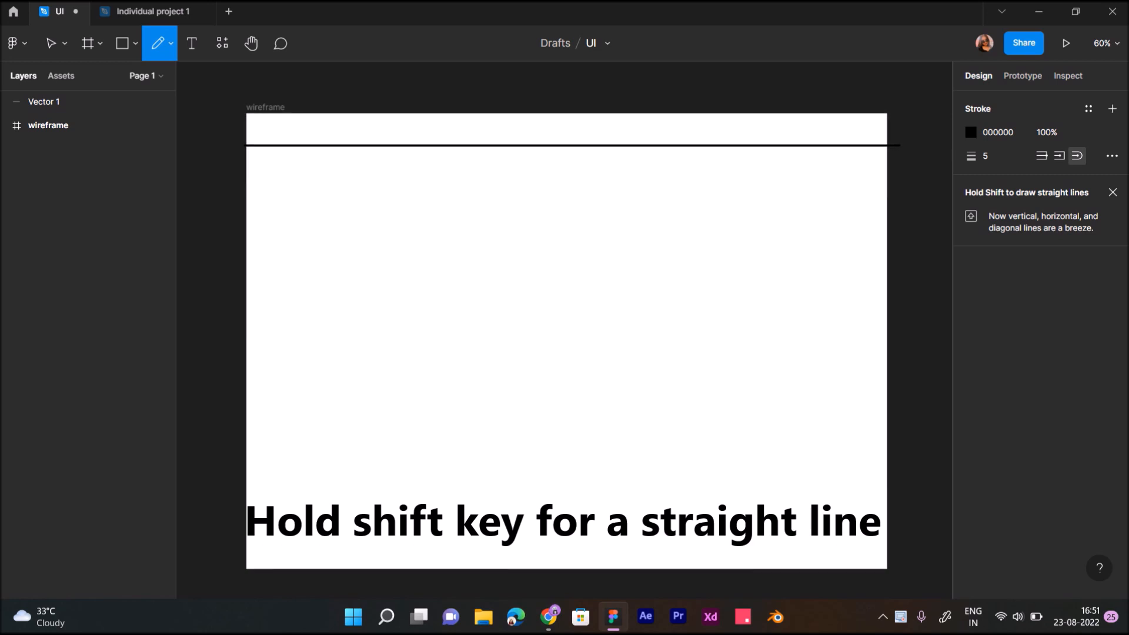
pyautogui.hotkey('ctrl', 'z')
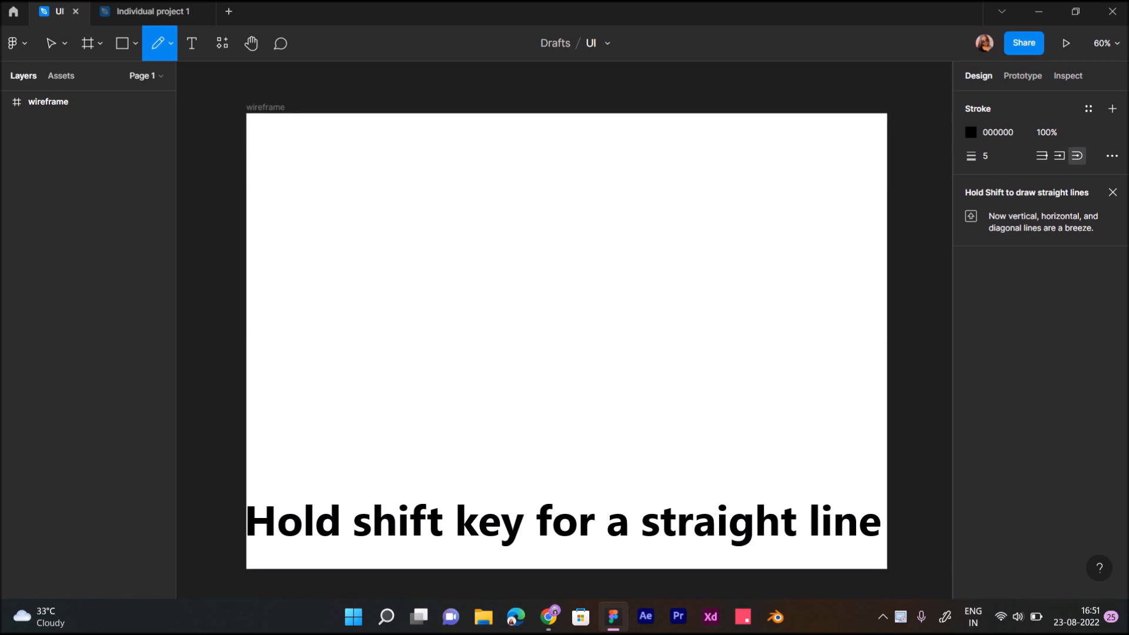
pyautogui.moveTo(247, 149); pyautogui.dragTo(897, 149)
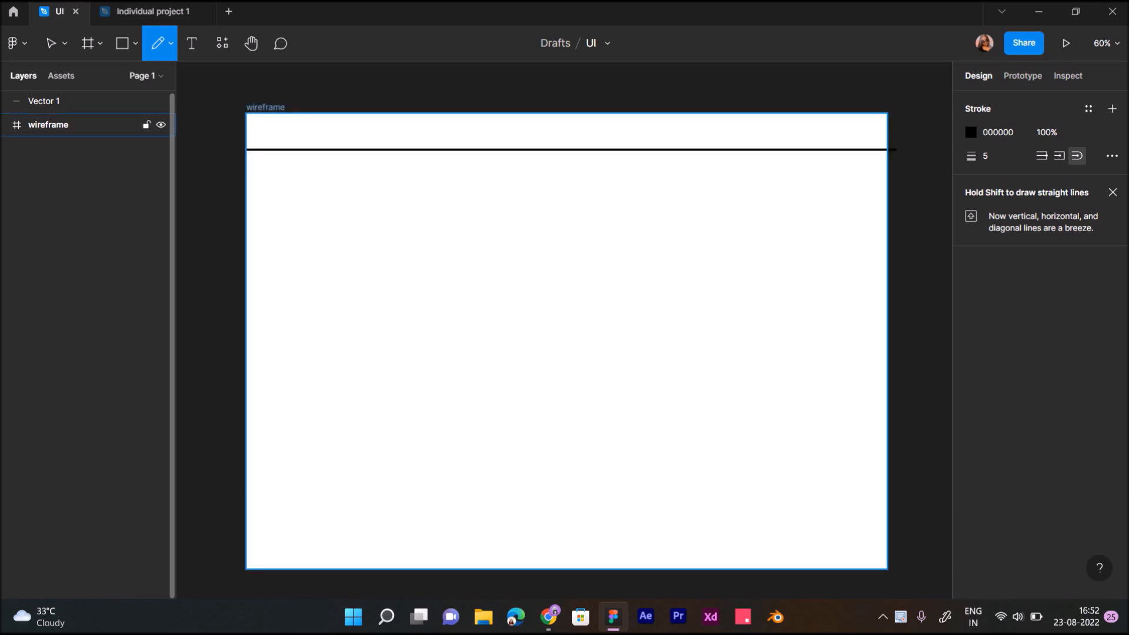
pyautogui.hotkey('ctrl', 'z')
pyautogui.moveTo(245, 147); pyautogui.dragTo(758, 147)
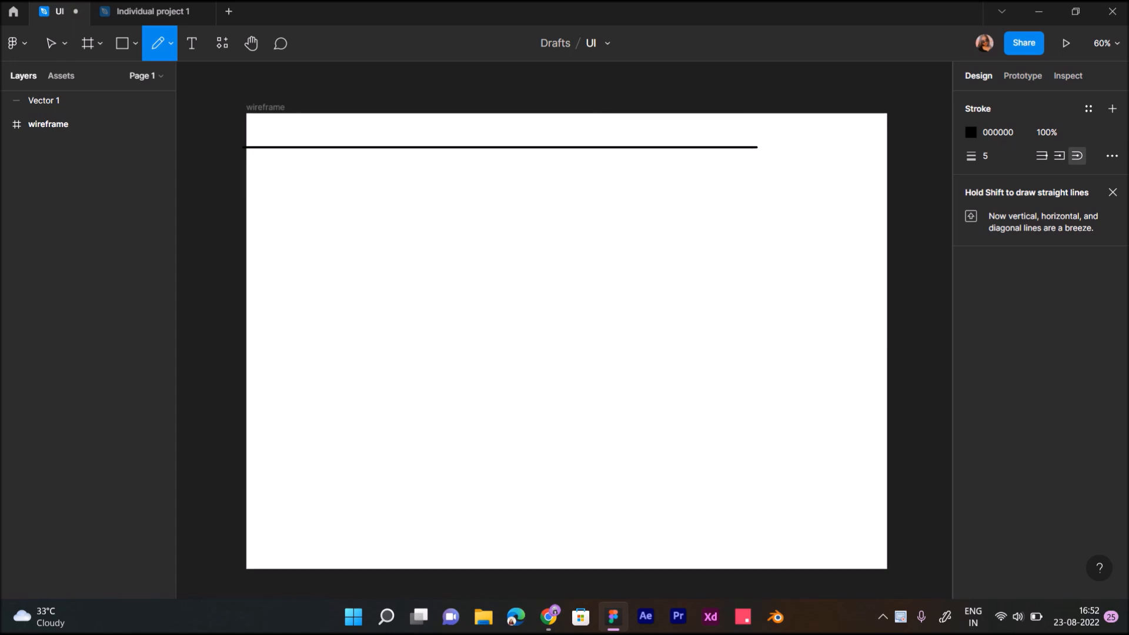
pyautogui.moveTo(827, 128); pyautogui.dragTo(853, 128)
pyautogui.hotkey('ctrl', 'z')
pyautogui.hotkey('ctrl', 'z')
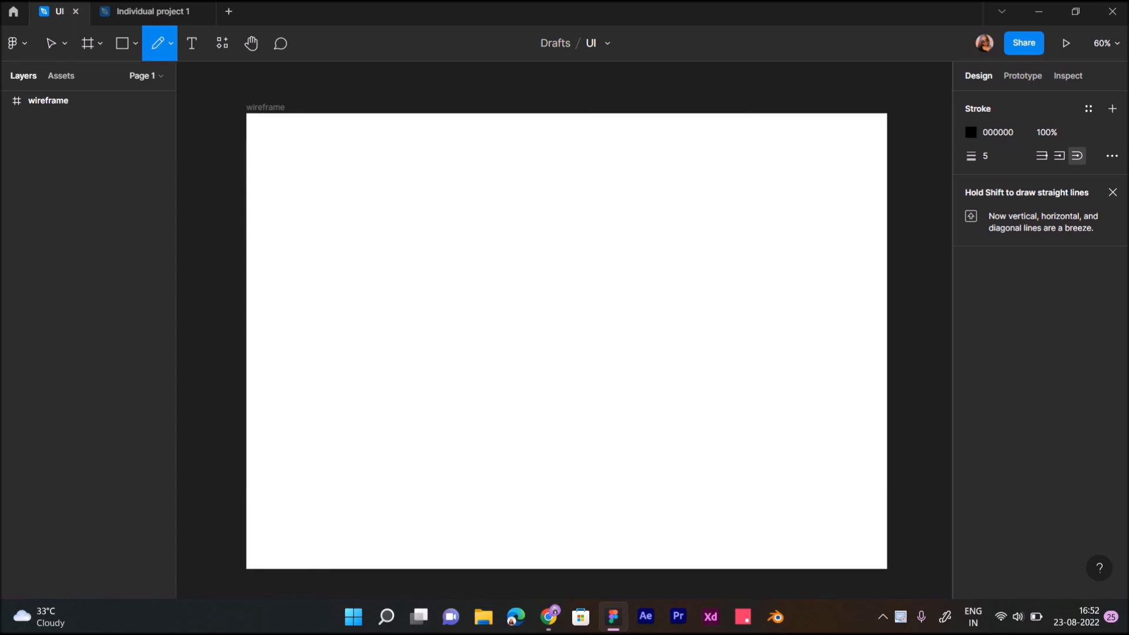
# Draw a straight horizontal line about 1443 long across the frame near its upper edge and nest it in the wireframe frame.
pyautogui.moveTo(247, 147); pyautogui.dragTo(886, 147)
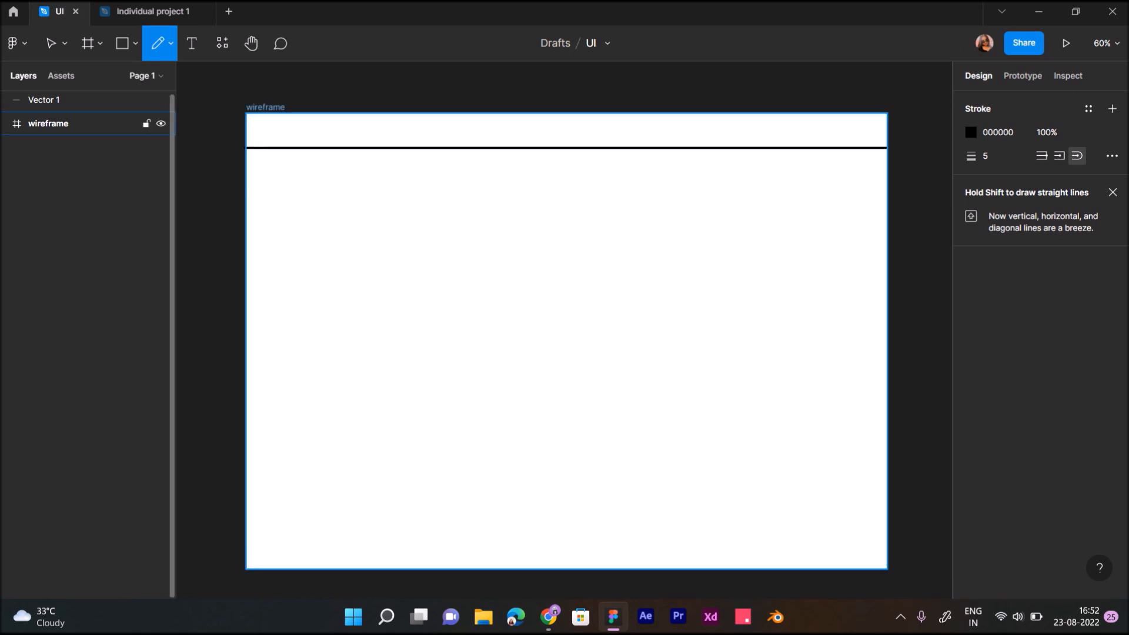
pyautogui.click(70, 99)
pyautogui.scroll(1, 88, 121)
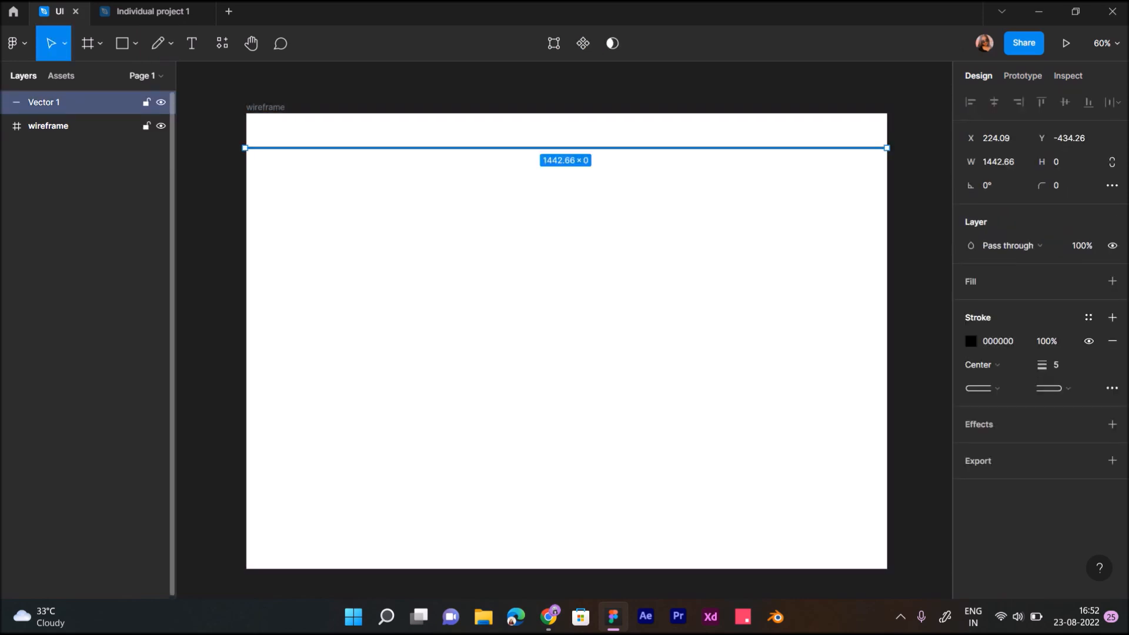
pyautogui.moveTo(70, 102); pyautogui.dragTo(73, 133)
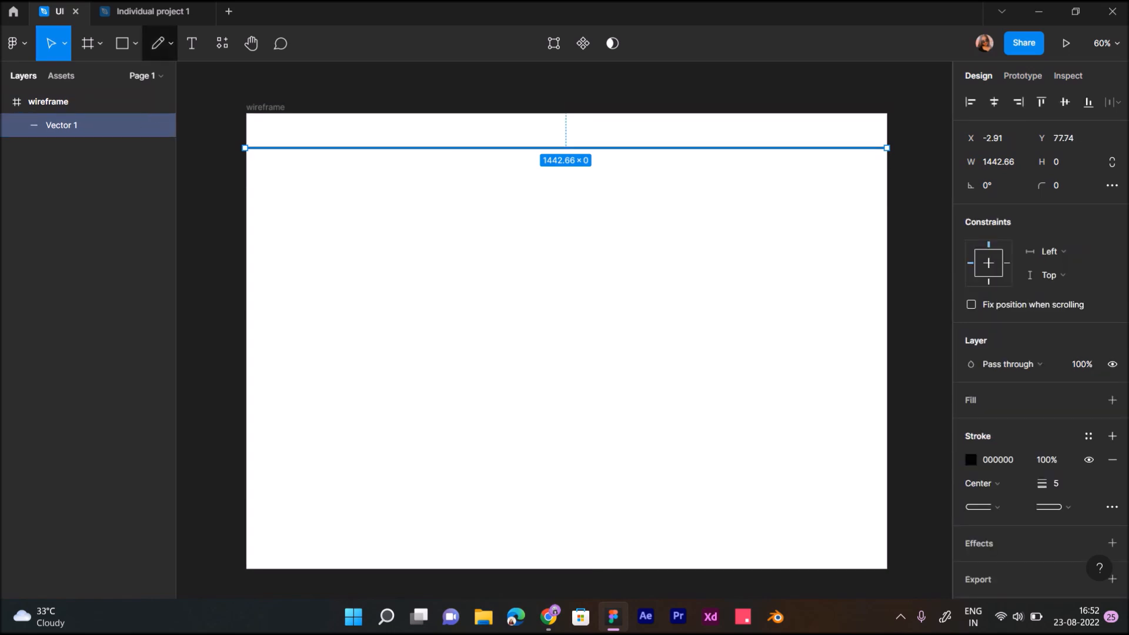
# Sketch a tall rectangular image placeholder from four straight pencil lines in the right half of the wireframe frame.
pyautogui.click(158, 43)
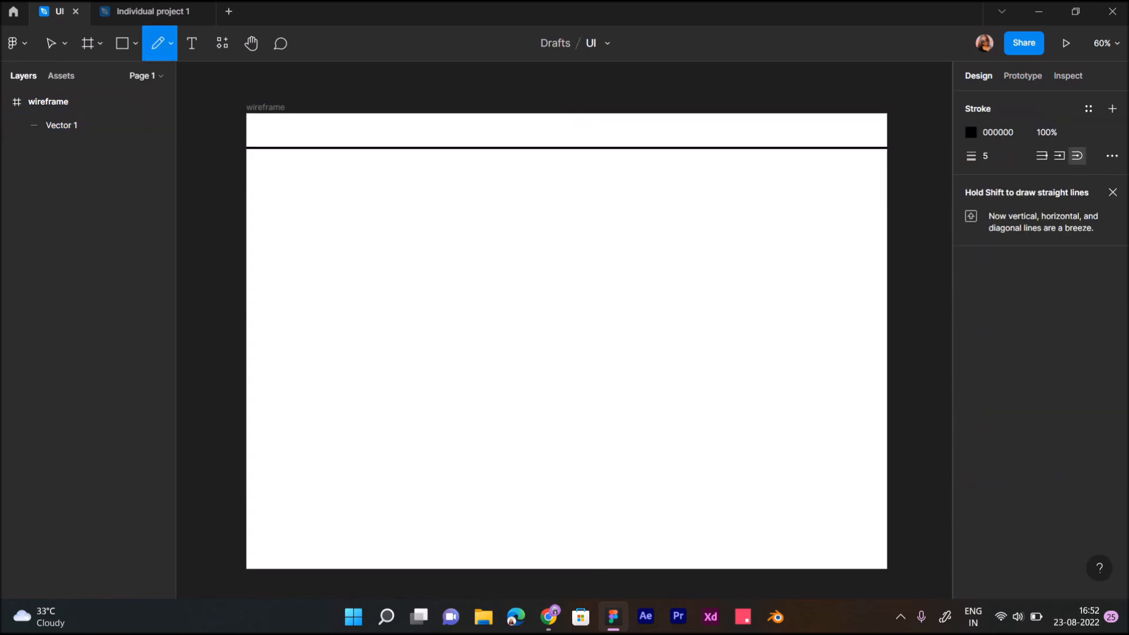
pyautogui.moveTo(622, 195); pyautogui.dragTo(622, 509)
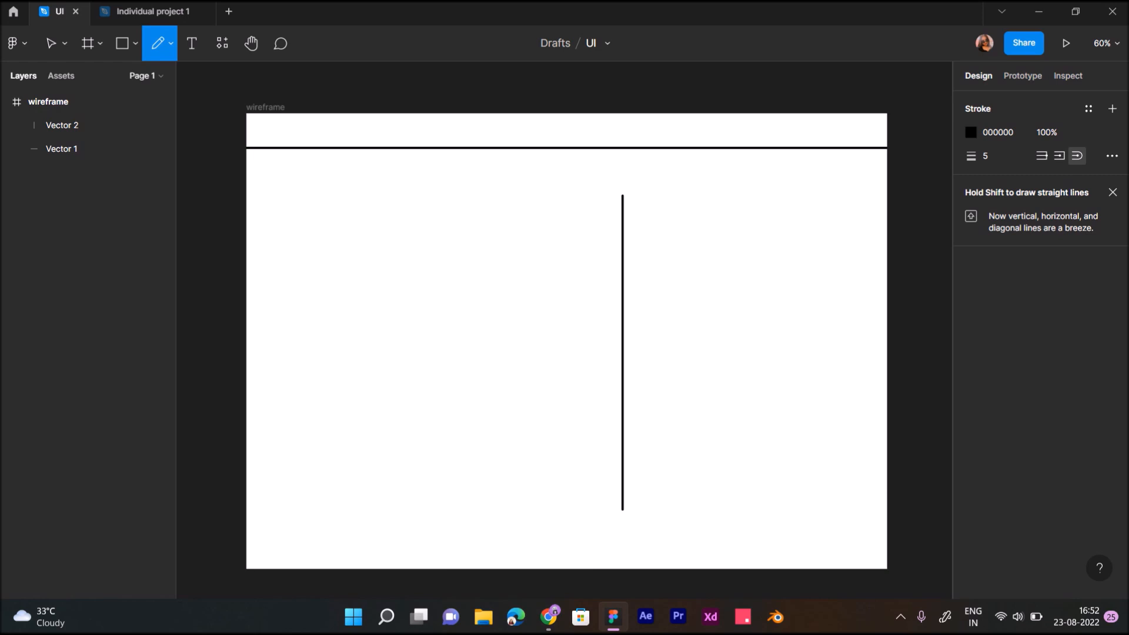
pyautogui.moveTo(622, 196)
pyautogui.mouseDown()
pyautogui.moveTo(833, 197)
pyautogui.moveTo(830, 513)
pyautogui.mouseUp()
pyautogui.moveTo(622, 512); pyautogui.dragTo(847, 512)
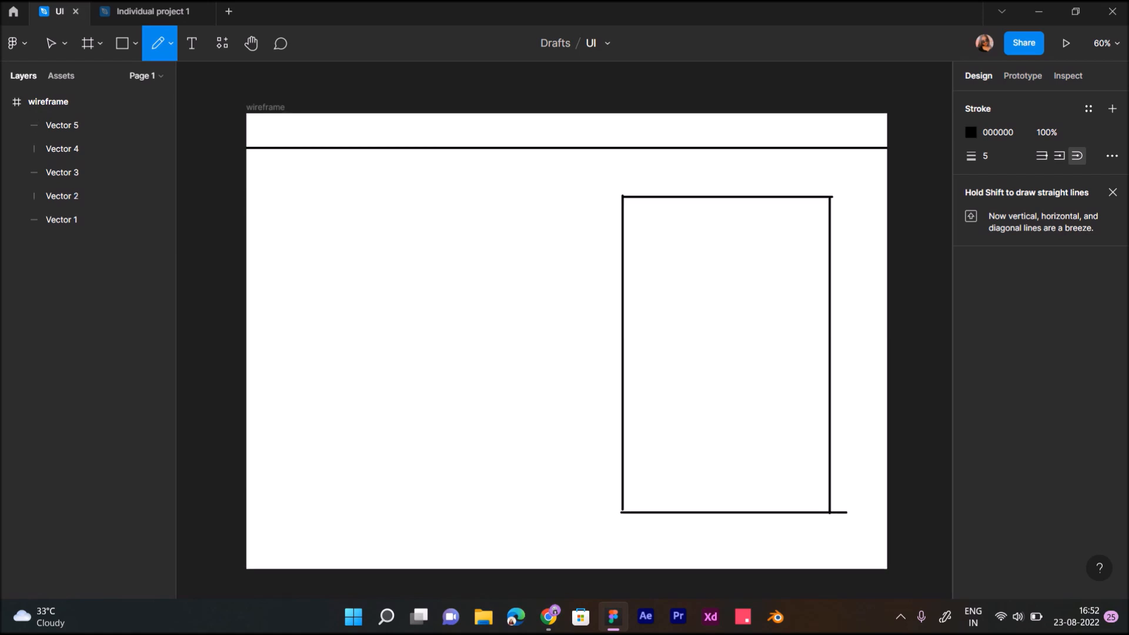
pyautogui.hotkey('ctrl', 'z')
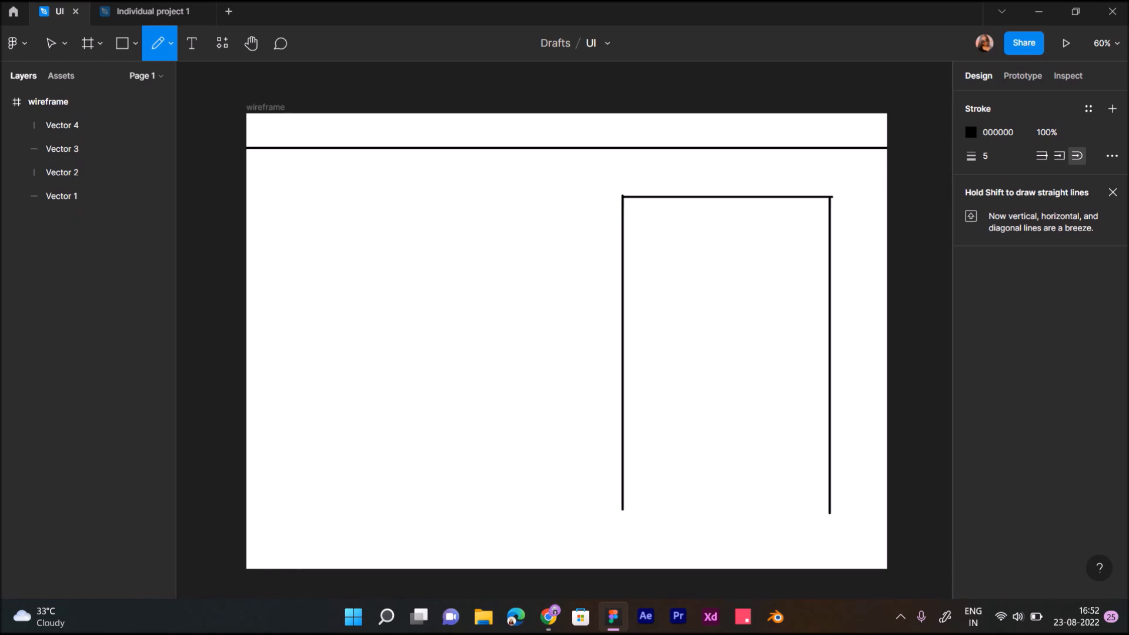
pyautogui.moveTo(622, 510); pyautogui.dragTo(833, 510)
pyautogui.press('shift')
pyautogui.press('shift')
pyautogui.press('shift')
pyautogui.press('shift')
pyautogui.press('shift')
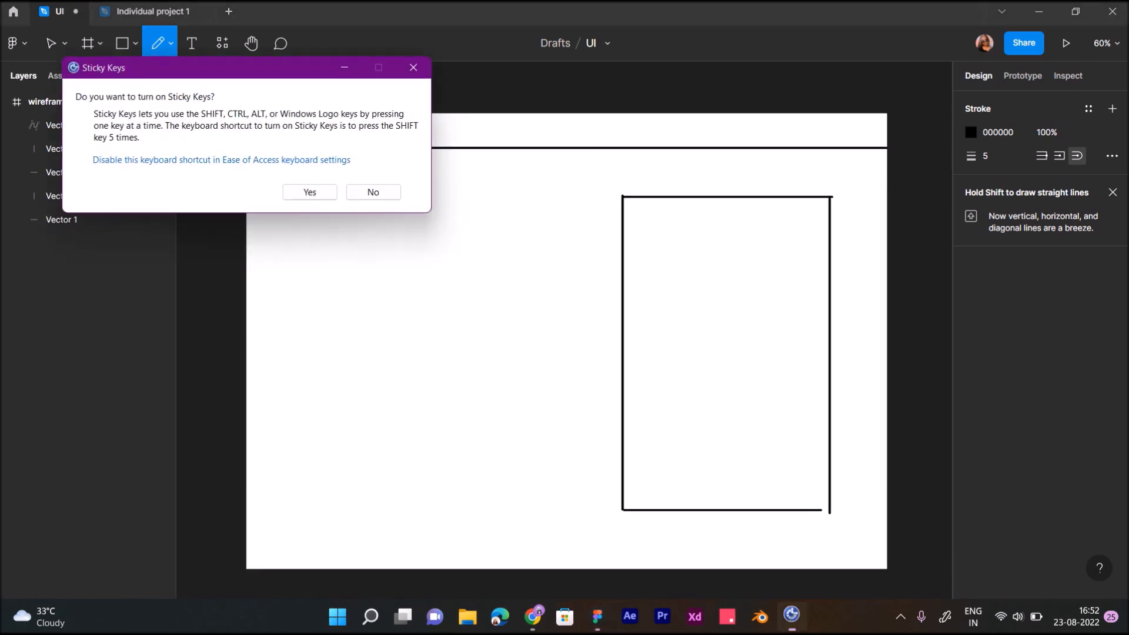
pyautogui.click(413, 67)
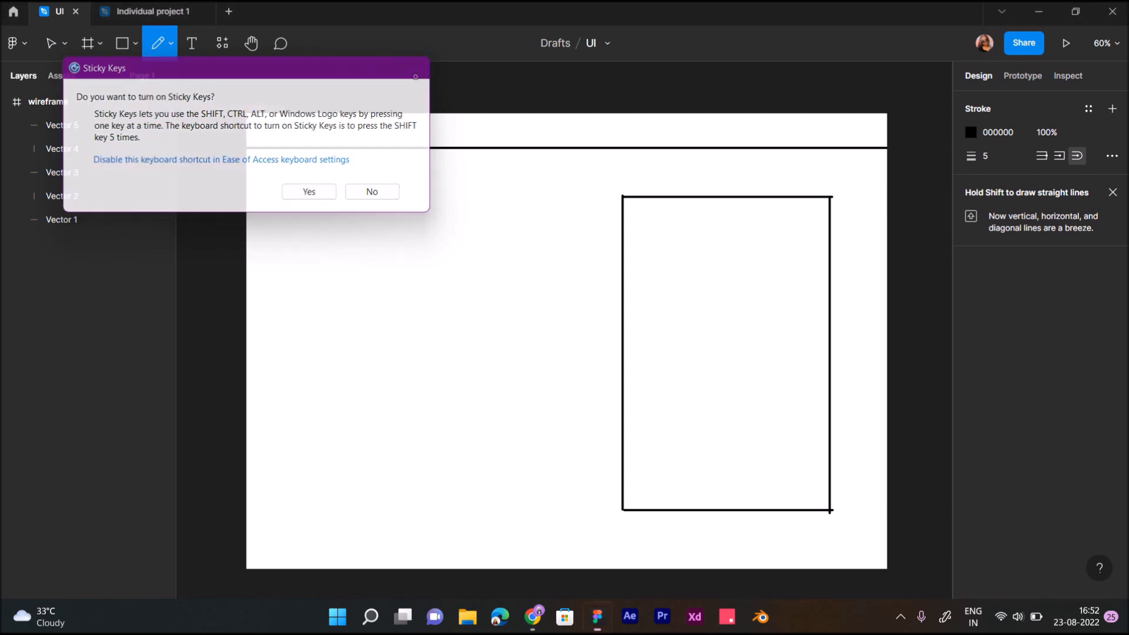
pyautogui.moveTo(664, 251); pyautogui.dragTo(793, 398)
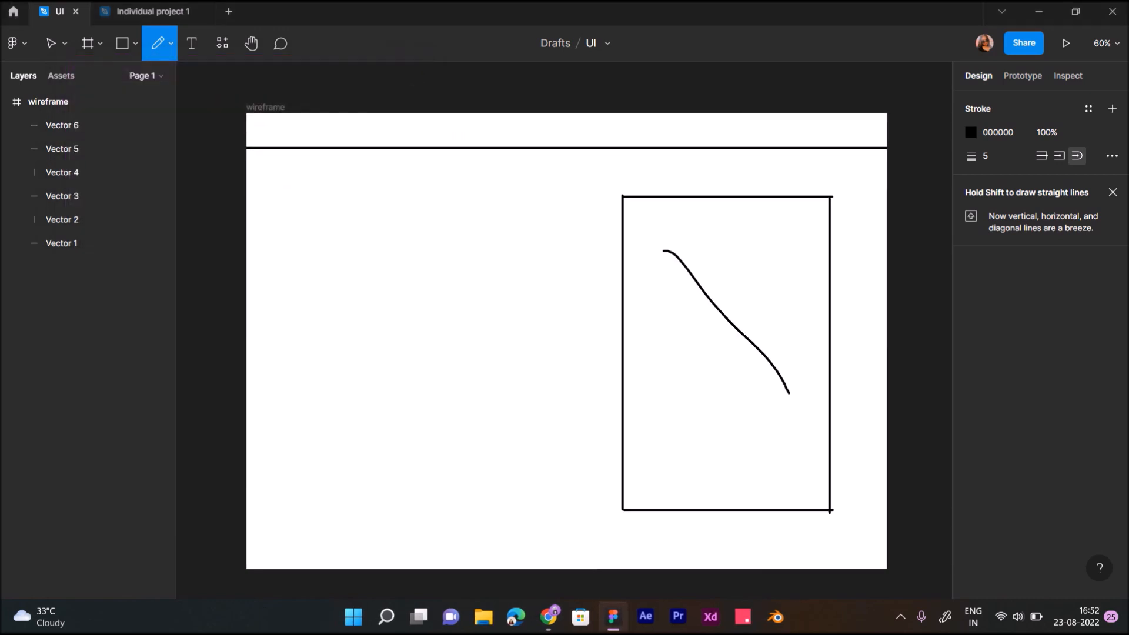
pyautogui.hotkey('ctrl', 'z')
pyautogui.moveTo(677, 278); pyautogui.dragTo(768, 278)
pyautogui.hotkey('ctrl', 'z')
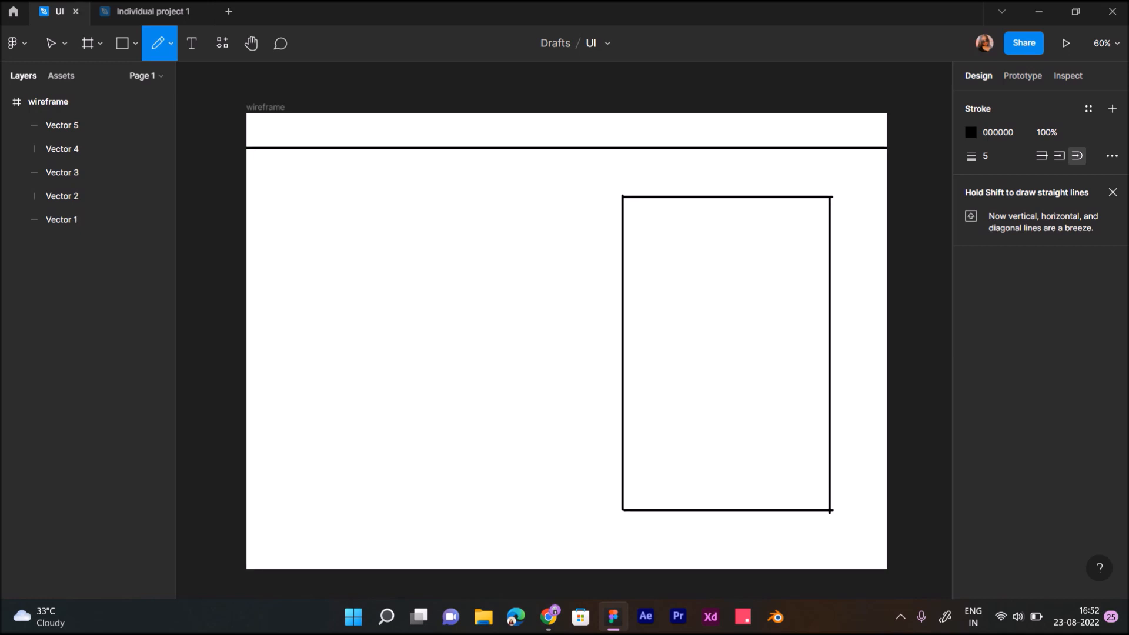
# Draw two crossing straight diagonal lines forming an X inside the tall rectangle.
pyautogui.moveTo(673, 271); pyautogui.dragTo(795, 392)
pyautogui.moveTo(776, 270); pyautogui.dragTo(660, 384)
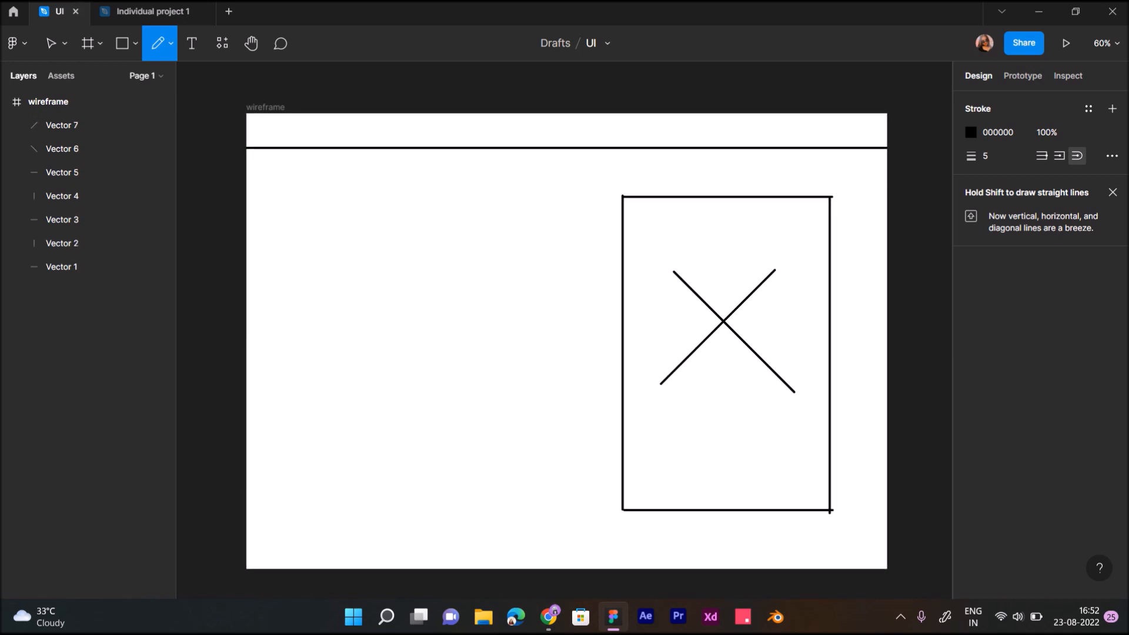
# Sketch two wavy freehand lines, one below the other, as heading placeholders in the upper left area below the header line.
pyautogui.moveTo(309, 215); pyautogui.dragTo(456, 237)
pyautogui.hotkey('ctrl', 'z')
pyautogui.moveTo(321, 221)
pyautogui.mouseDown()
pyautogui.moveTo(345, 237)
pyautogui.moveTo(466, 257)
pyautogui.mouseUp()
pyautogui.moveTo(318, 291); pyautogui.dragTo(458, 304)
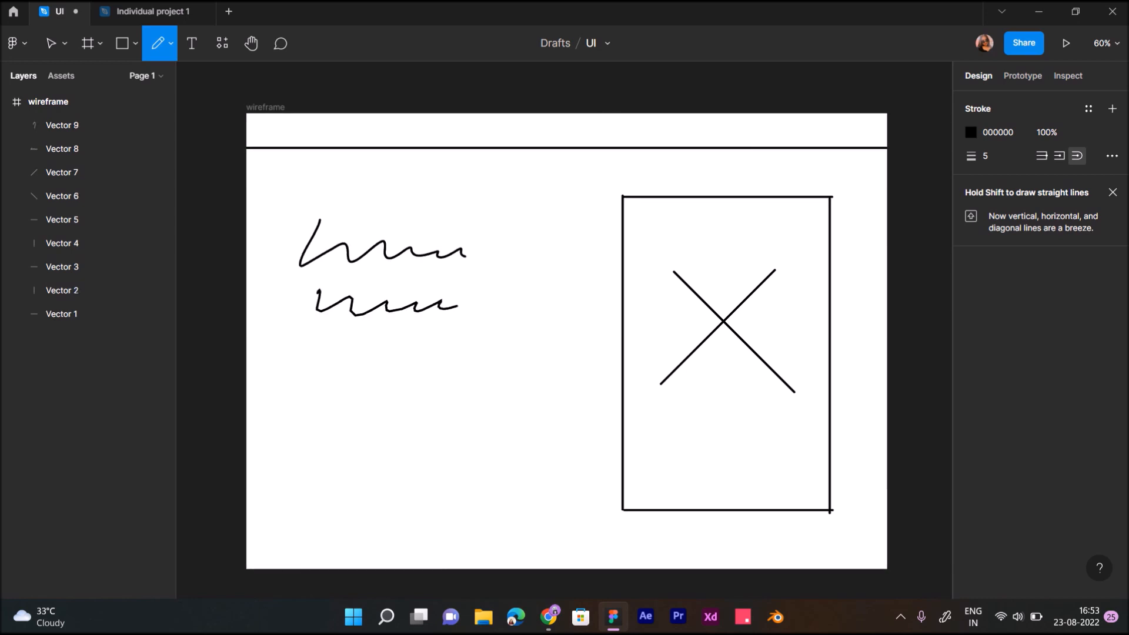
# Draw three straight horizontal lines of similar length below the wavy headings as paragraph text placeholders.
pyautogui.moveTo(308, 348); pyautogui.dragTo(450, 348)
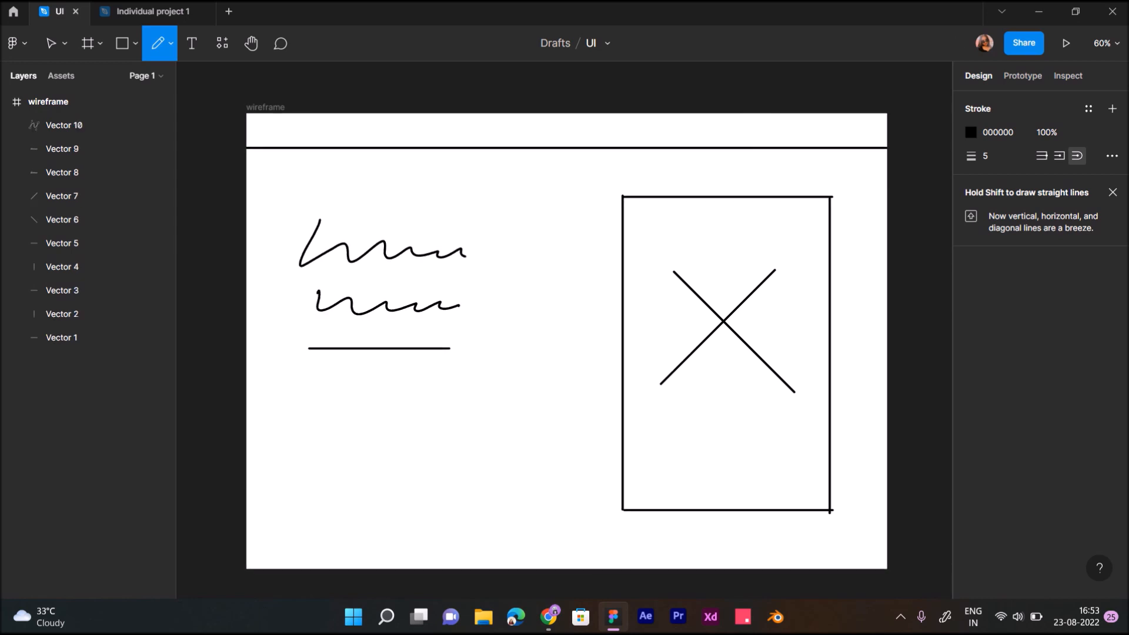
pyautogui.moveTo(309, 371); pyautogui.dragTo(450, 371)
pyautogui.moveTo(309, 400); pyautogui.dragTo(443, 400)
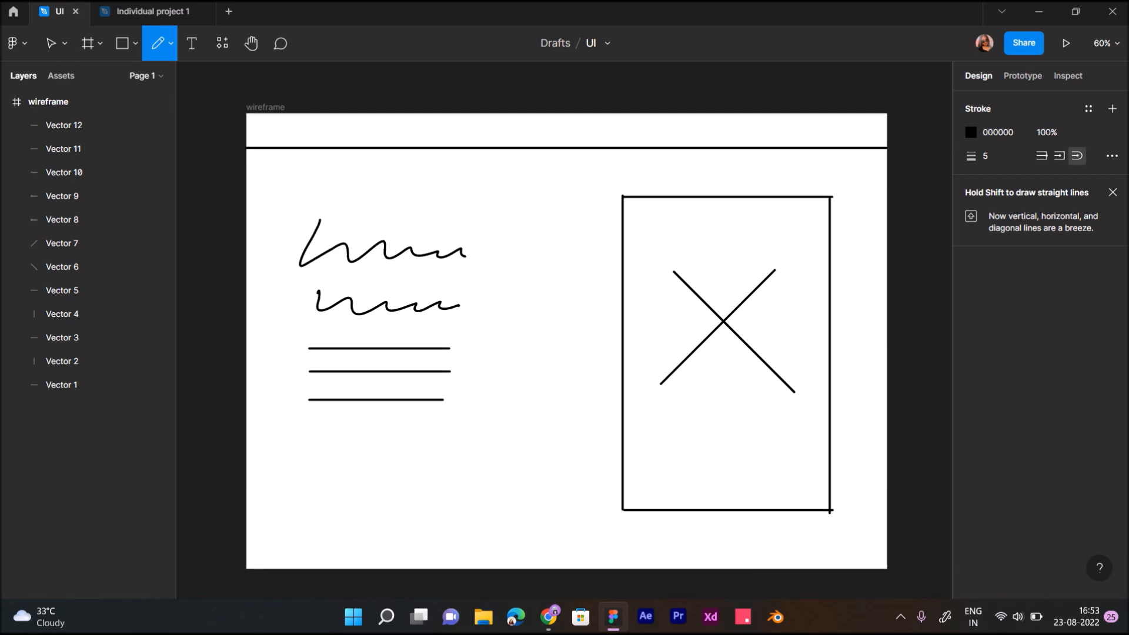
pyautogui.moveTo(300, 439); pyautogui.dragTo(300, 482)
pyautogui.moveTo(301, 439); pyautogui.dragTo(447, 440)
pyautogui.hotkey('ctrl', 'z')
pyautogui.hotkey('ctrl', 'z')
# Sketch a wide, low rectangular button below the paragraph lines and handwrite CTA inside it.
pyautogui.moveTo(302, 449)
pyautogui.mouseDown()
pyautogui.moveTo(452, 448)
pyautogui.moveTo(448, 475)
pyautogui.mouseUp()
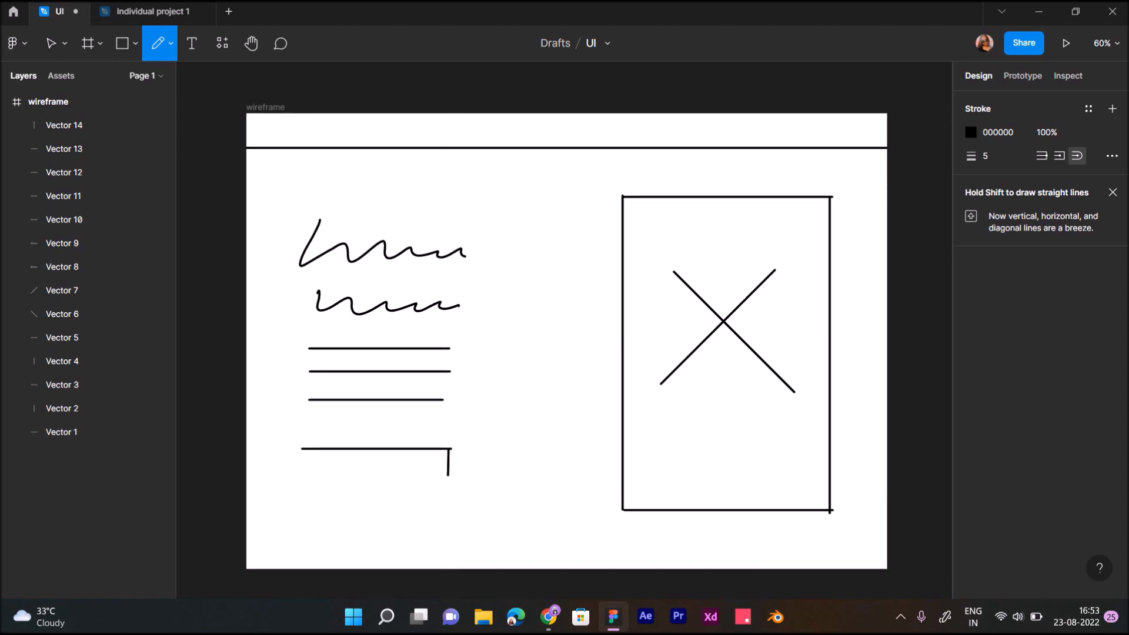
pyautogui.moveTo(300, 451)
pyautogui.mouseDown()
pyautogui.moveTo(300, 481)
pyautogui.moveTo(450, 475)
pyautogui.mouseUp()
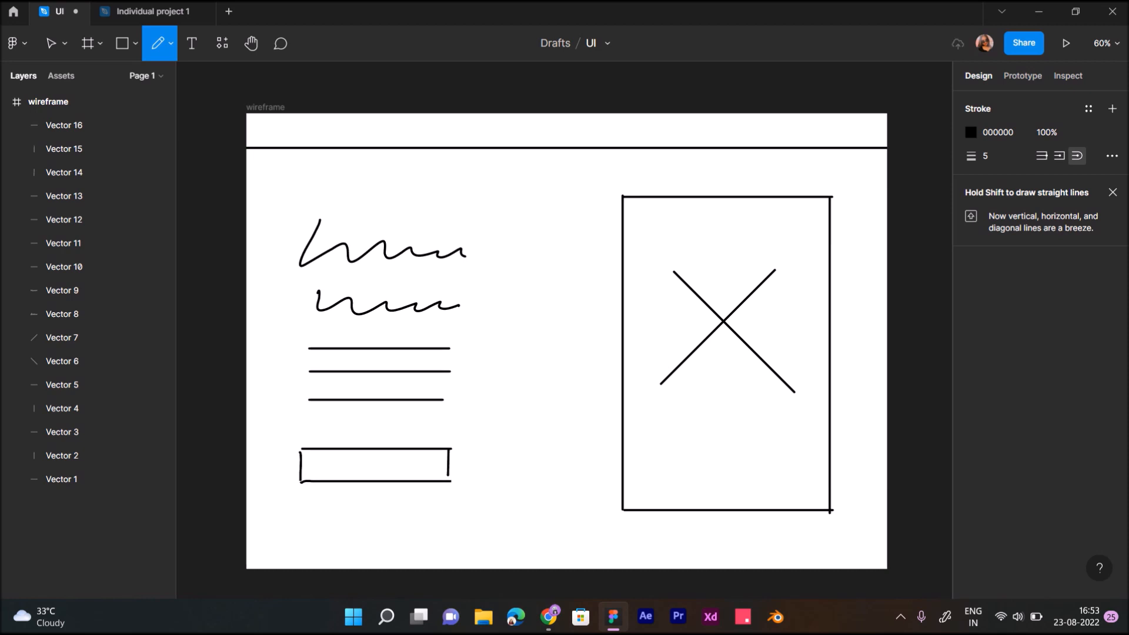
pyautogui.moveTo(347, 468); pyautogui.dragTo(354, 474)
pyautogui.moveTo(362, 460)
pyautogui.mouseDown()
pyautogui.moveTo(363, 474)
pyautogui.moveTo(371, 459)
pyautogui.moveTo(383, 468)
pyautogui.mouseUp()
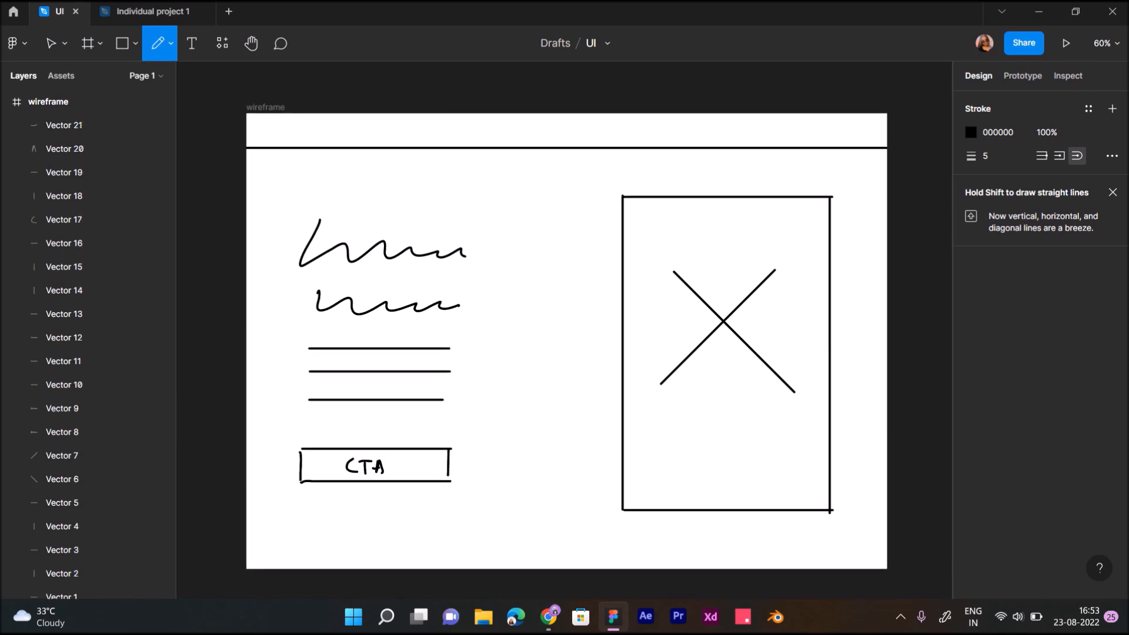
# Handwrite Logo at the left end of the header and sketch four short wavy navigation links along its middle.
pyautogui.moveTo(264, 126)
pyautogui.mouseDown()
pyautogui.moveTo(264, 140)
pyautogui.moveTo(312, 132)
pyautogui.mouseUp()
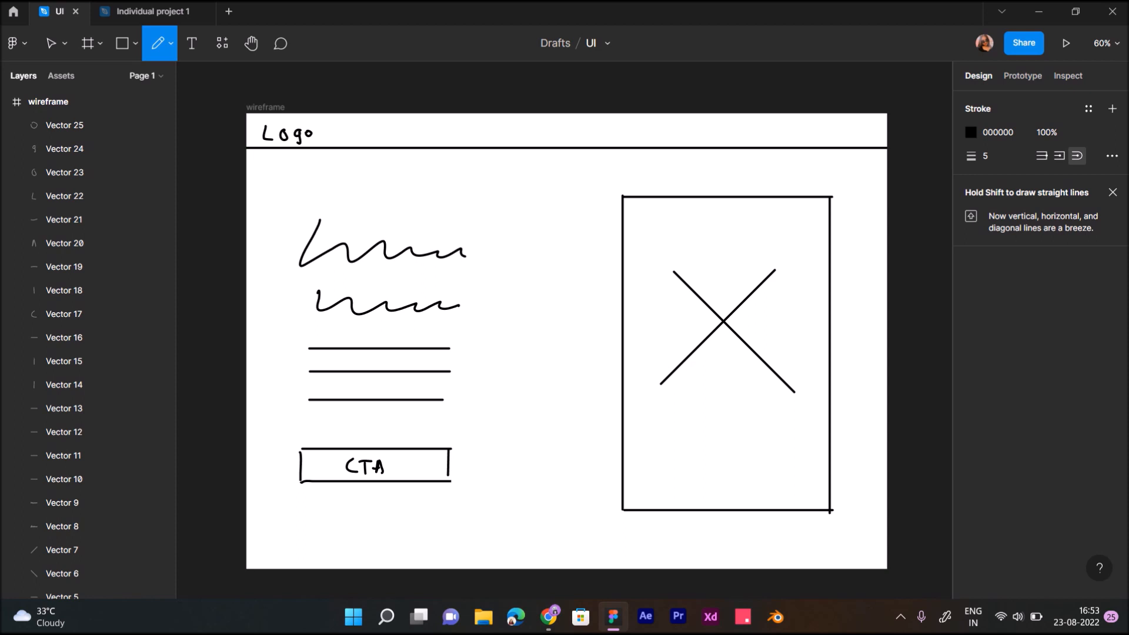
pyautogui.moveTo(446, 130); pyautogui.dragTo(668, 137)
pyautogui.hotkey('ctrl', 'z')
pyautogui.hotkey('ctrl', 'z')
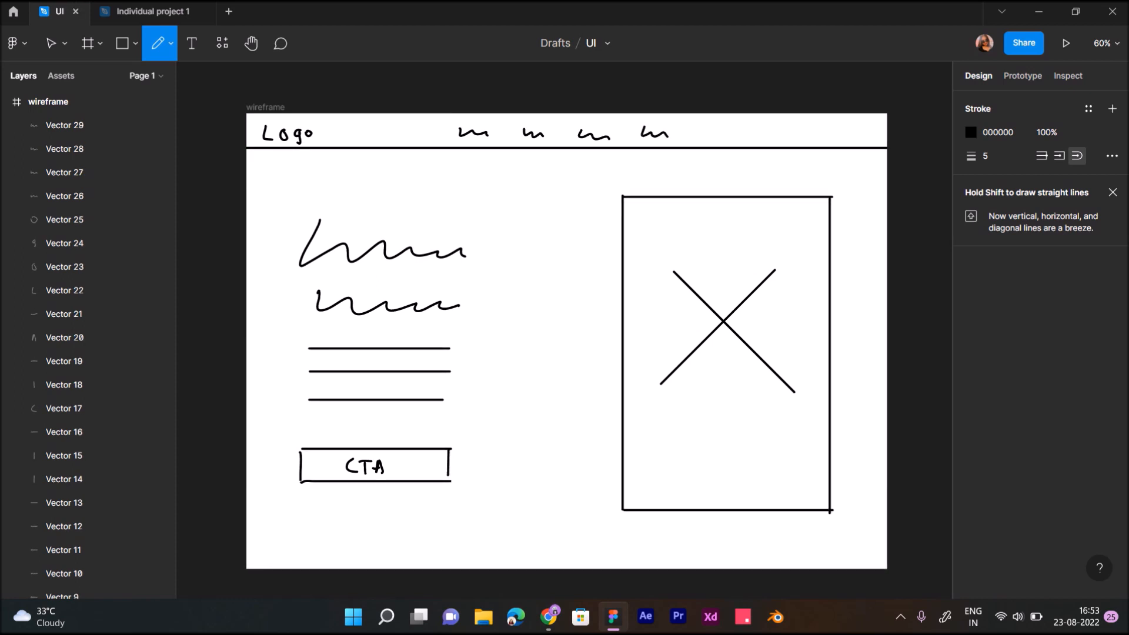
# Sketch a fifth short wavy link in the header, to the right of the four navigation links.
pyautogui.moveTo(724, 135); pyautogui.dragTo(830, 126)
pyautogui.hotkey('ctrl', 'z')
pyautogui.hotkey('ctrl', 'z')
pyautogui.hotkey('ctrl', 'shift', 'z')
pyautogui.hotkey('ctrl', 'z')
pyautogui.moveTo(788, 126)
pyautogui.mouseDown()
pyautogui.moveTo(788, 136)
pyautogui.moveTo(851, 126)
pyautogui.moveTo(846, 143)
pyautogui.mouseUp()
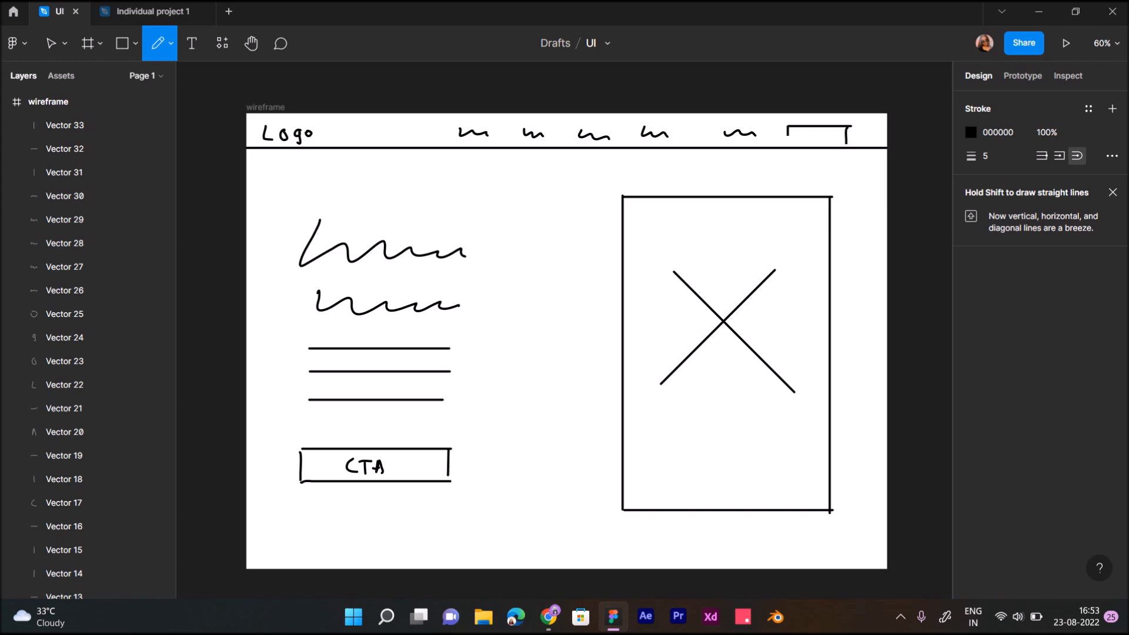
pyautogui.moveTo(788, 137); pyautogui.dragTo(847, 138)
pyautogui.hotkey('ctrl', 'z')
pyautogui.hotkey('ctrl', 'z')
pyautogui.hotkey('ctrl', 'shift', 'z')
pyautogui.hotkey('ctrl', 'shift', 'z')
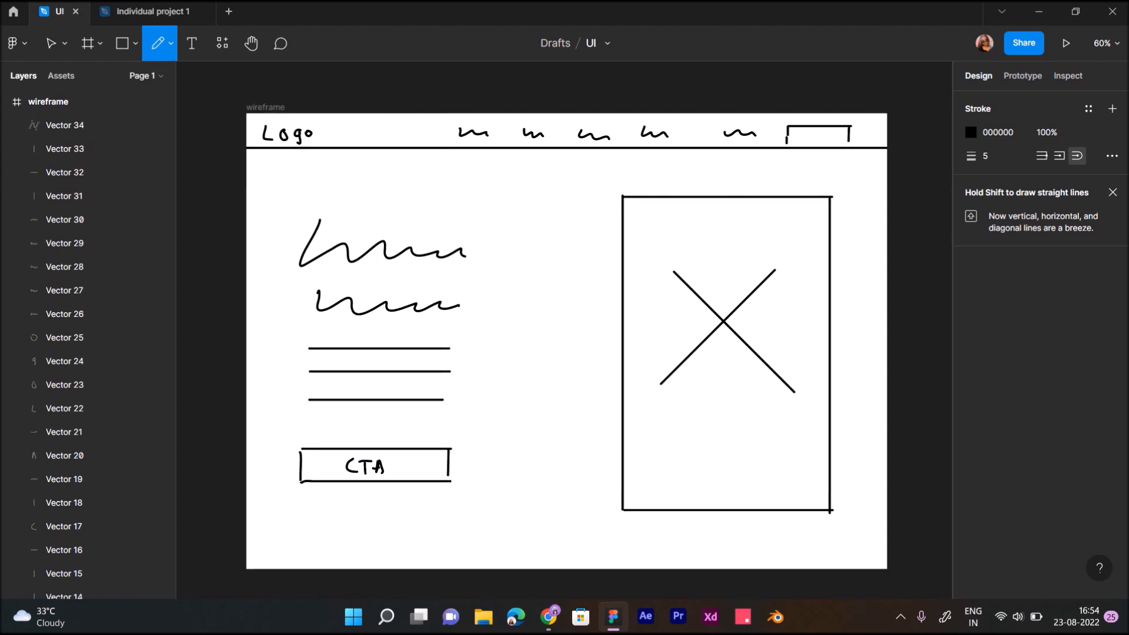
pyautogui.hotkey('ctrl', 'z')
pyautogui.hotkey('ctrl', 'z')
pyautogui.hotkey('ctrl', 'z')
pyautogui.hotkey('ctrl', 'z')
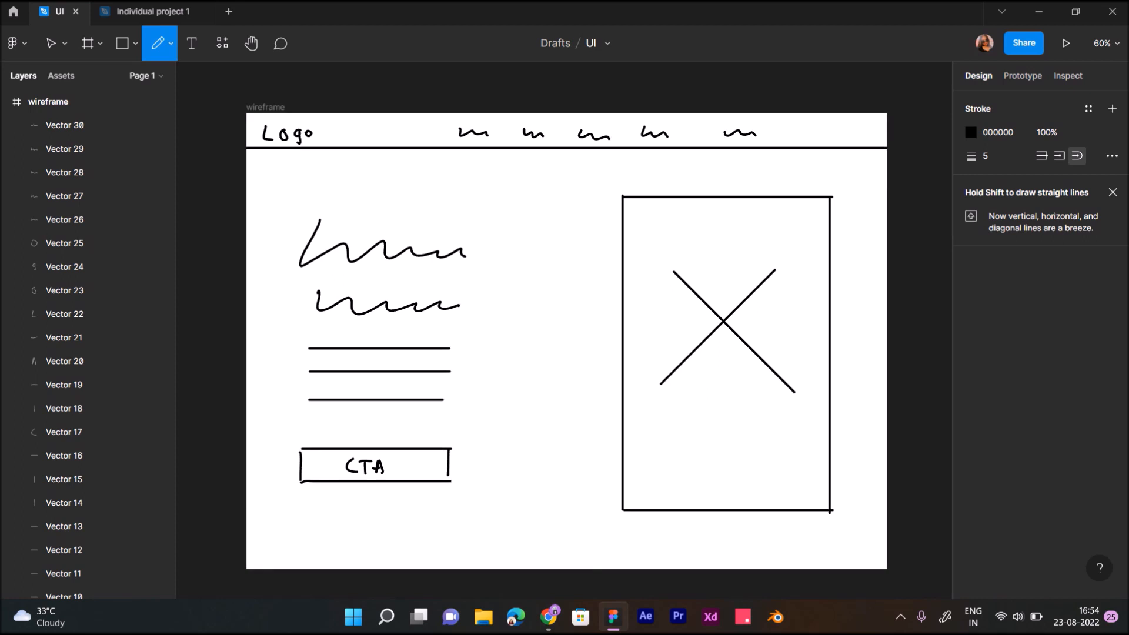
# Draw a flat oval button at the header's right end and a straight horizontal footer line across the frame's lower edge.
pyautogui.moveTo(822, 125)
pyautogui.mouseDown()
pyautogui.moveTo(811, 126)
pyautogui.moveTo(864, 136)
pyautogui.moveTo(804, 124)
pyautogui.mouseUp()
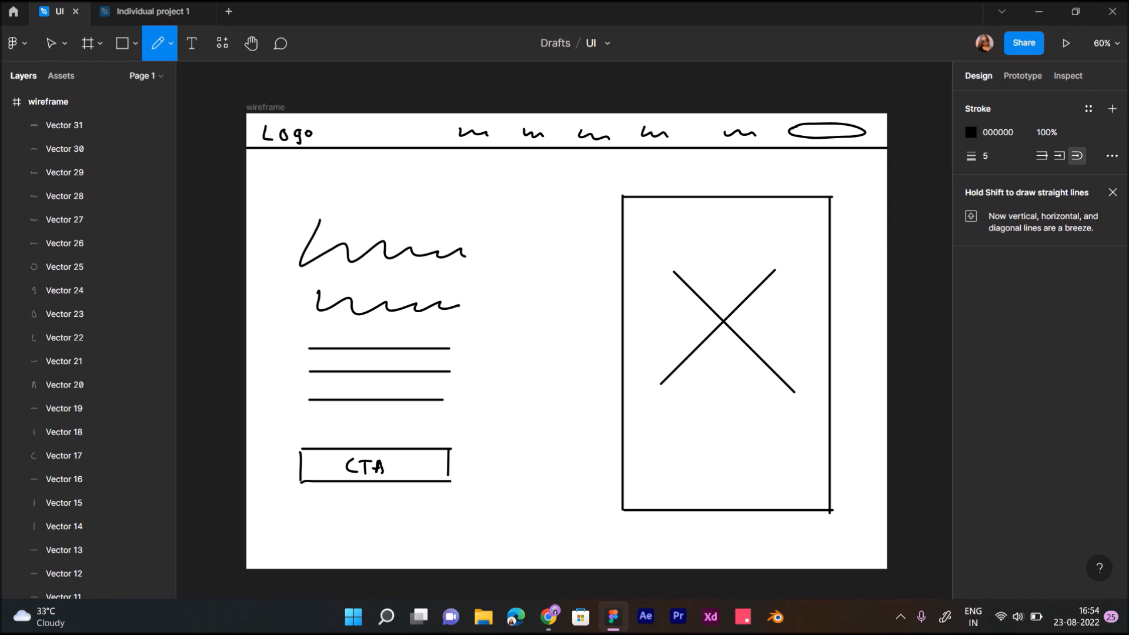
pyautogui.moveTo(321, 473); pyautogui.dragTo(246, 549)
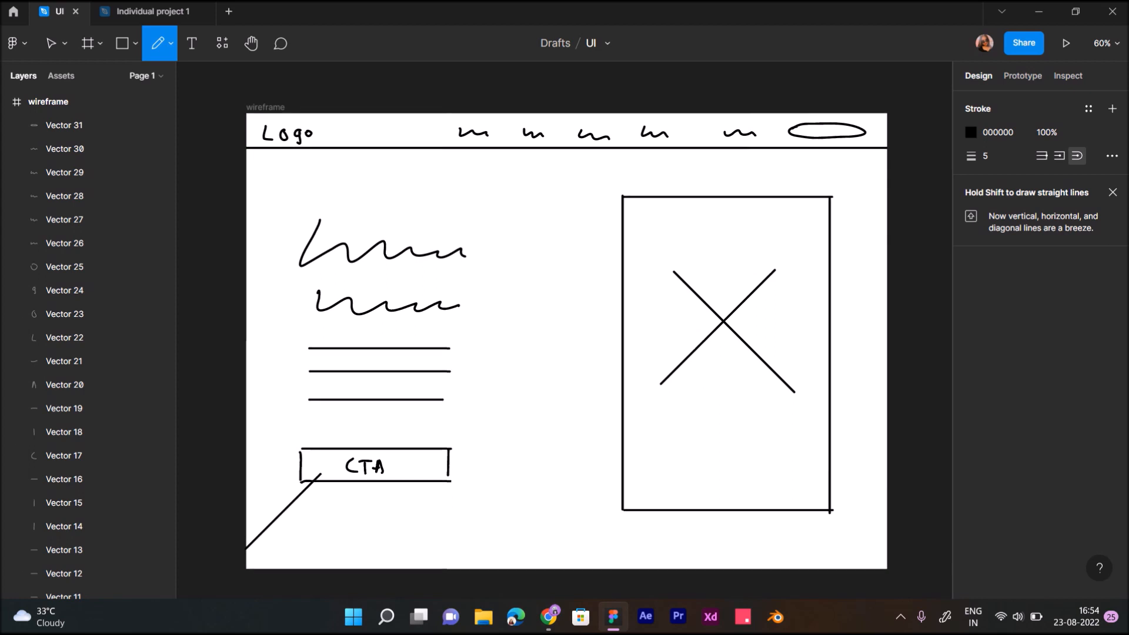
pyautogui.hotkey('ctrl', 'z')
pyautogui.moveTo(249, 550); pyautogui.dragTo(885, 550)
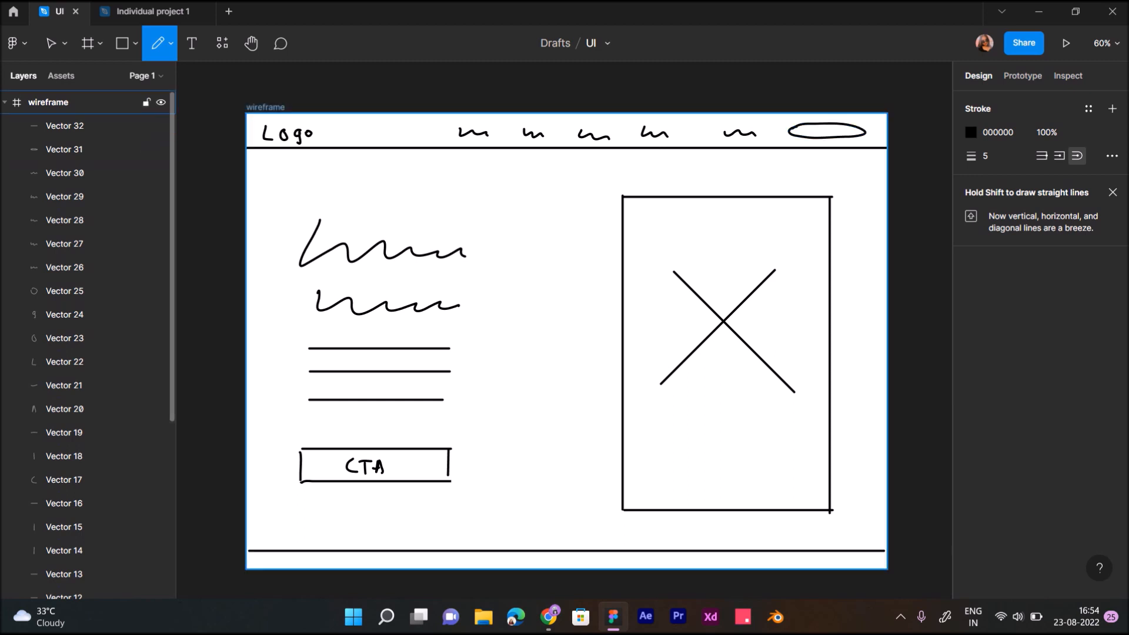
pyautogui.press('Escape')
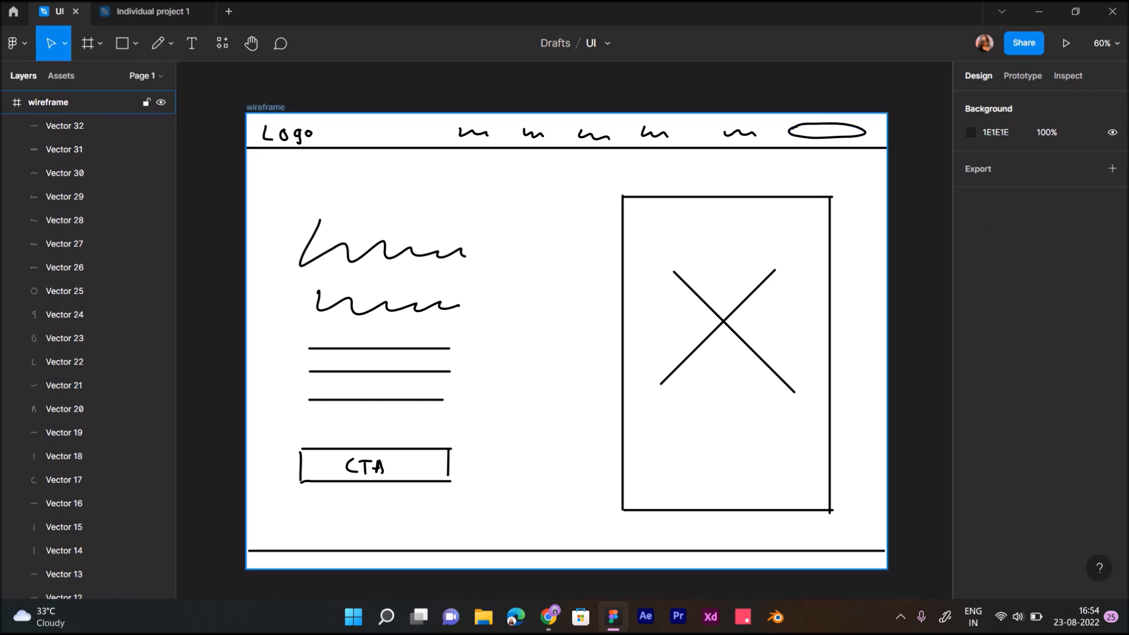
# Add a Desktop 1440 × 1024 frame beside the wireframe, aligned with its top edge and a small gap between them.
pyautogui.click(64, 102)
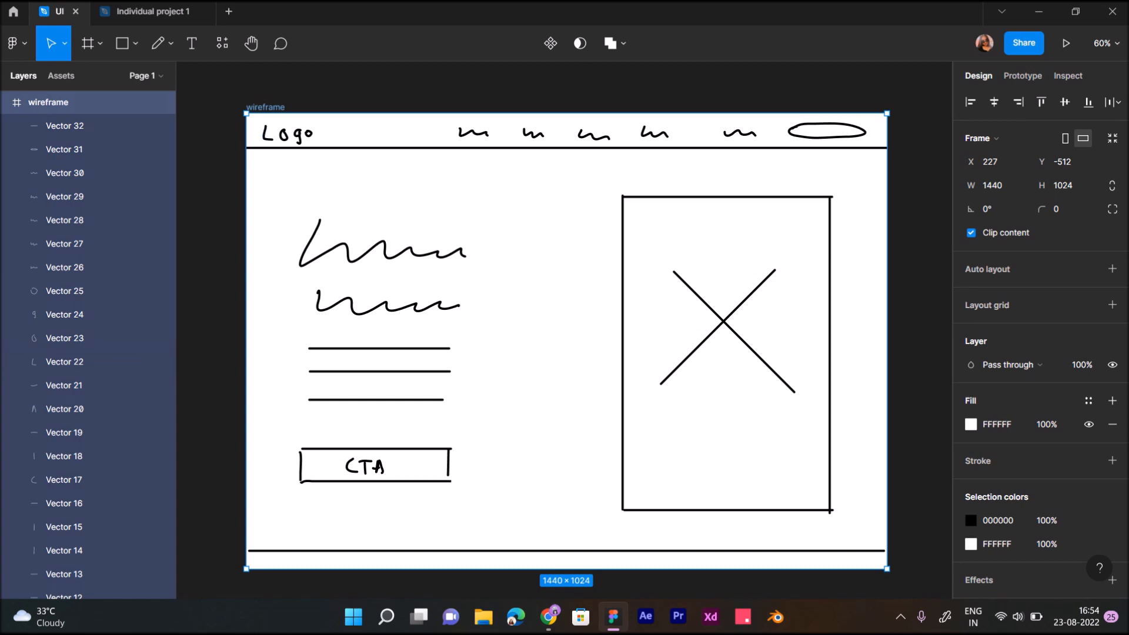
pyautogui.scroll(-5, 479, 188)
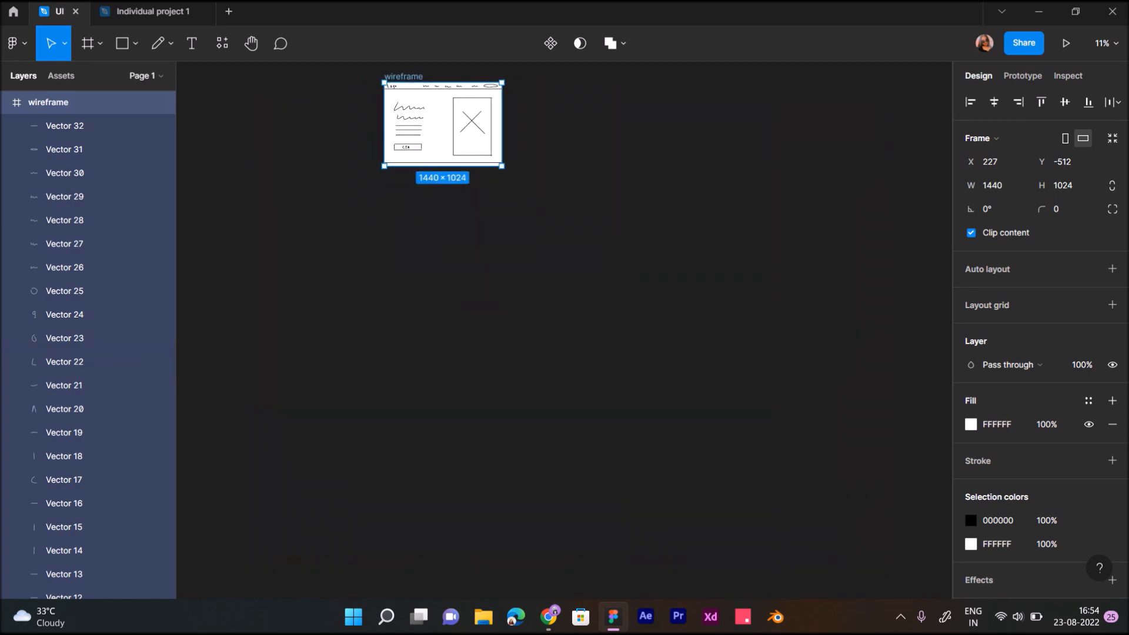
pyautogui.scroll(3, 502, 364)
pyautogui.scroll(3, 558, 371)
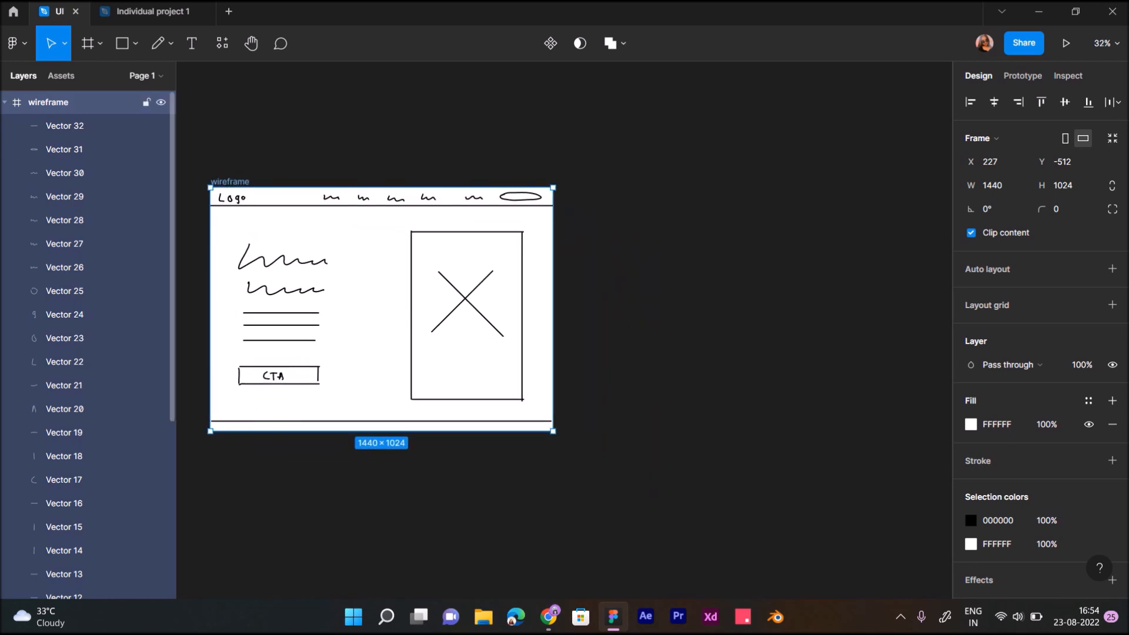
pyautogui.hotkey('alt', 'l')
pyautogui.press('f')
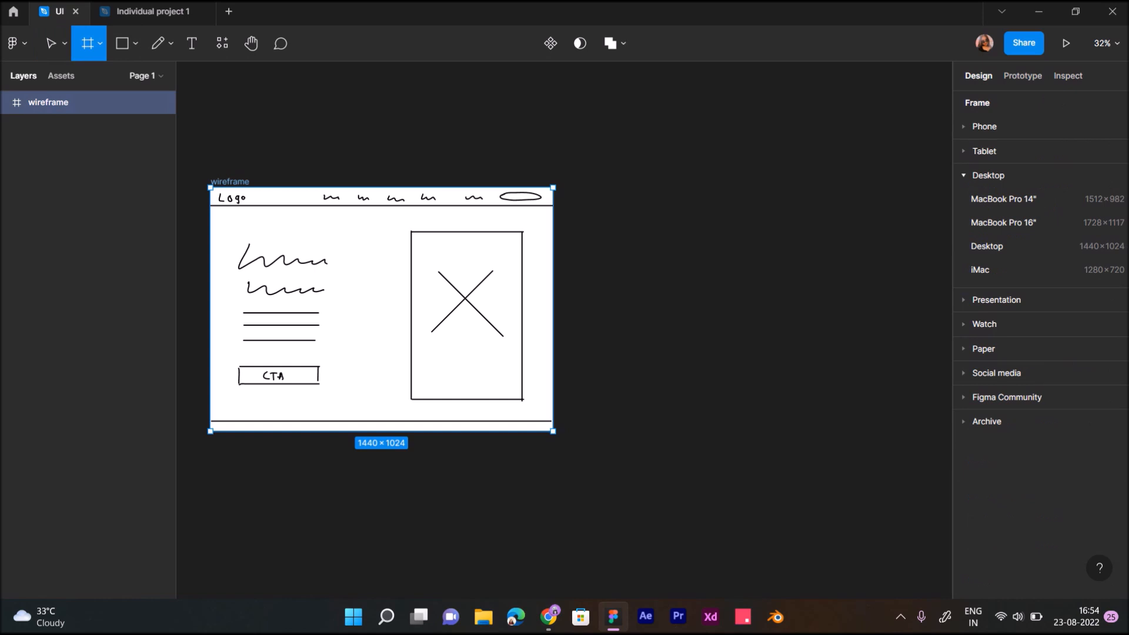
pyautogui.click(1000, 246)
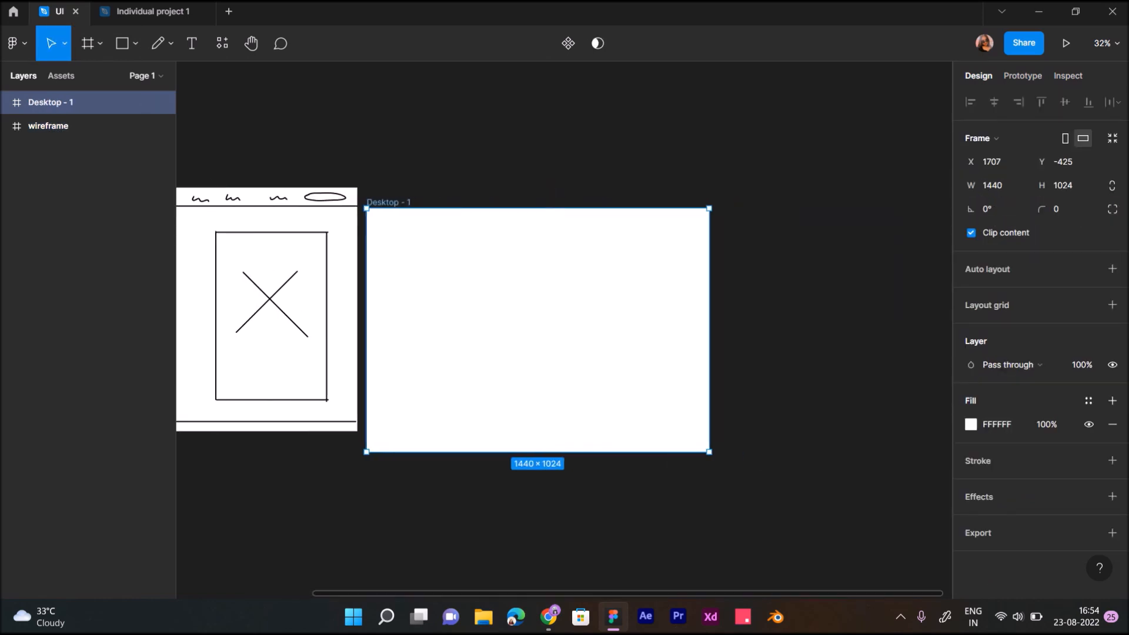
pyautogui.moveTo(538, 330); pyautogui.dragTo(555, 309)
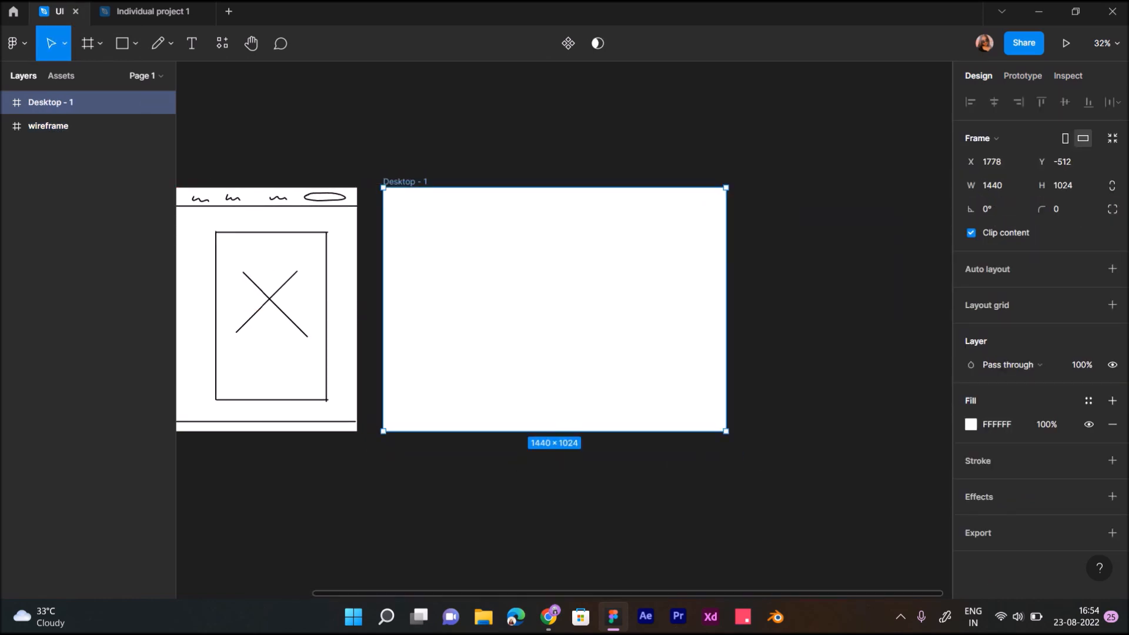
# Rename the new desktop frame as Ui design.
pyautogui.doubleClick(405, 181)
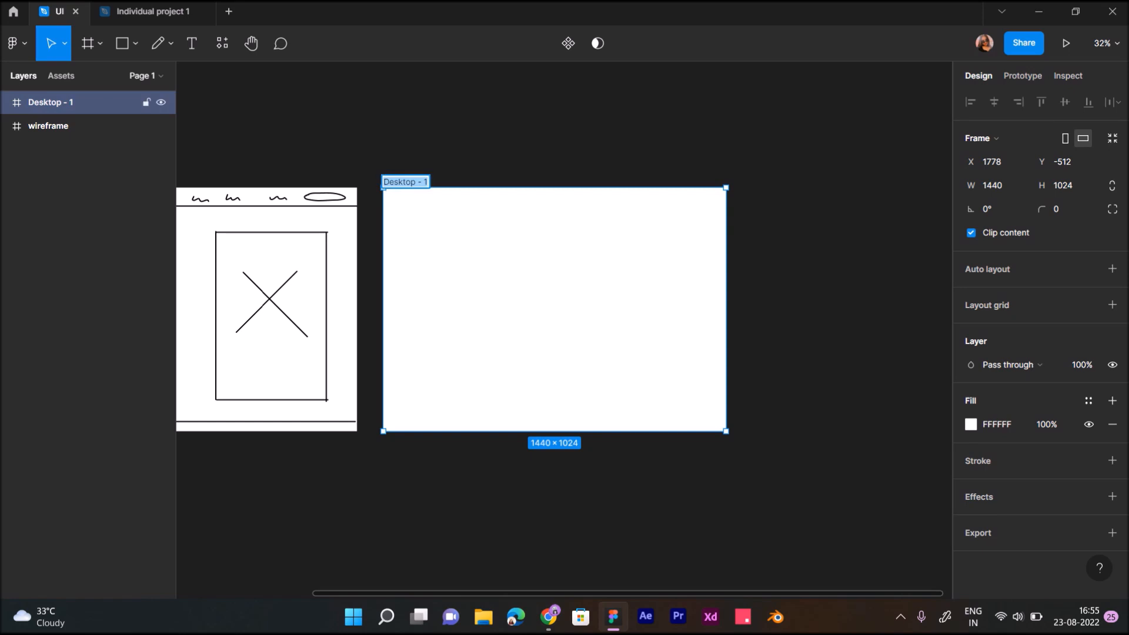
pyautogui.write('Ui design')
pyautogui.press('Return')
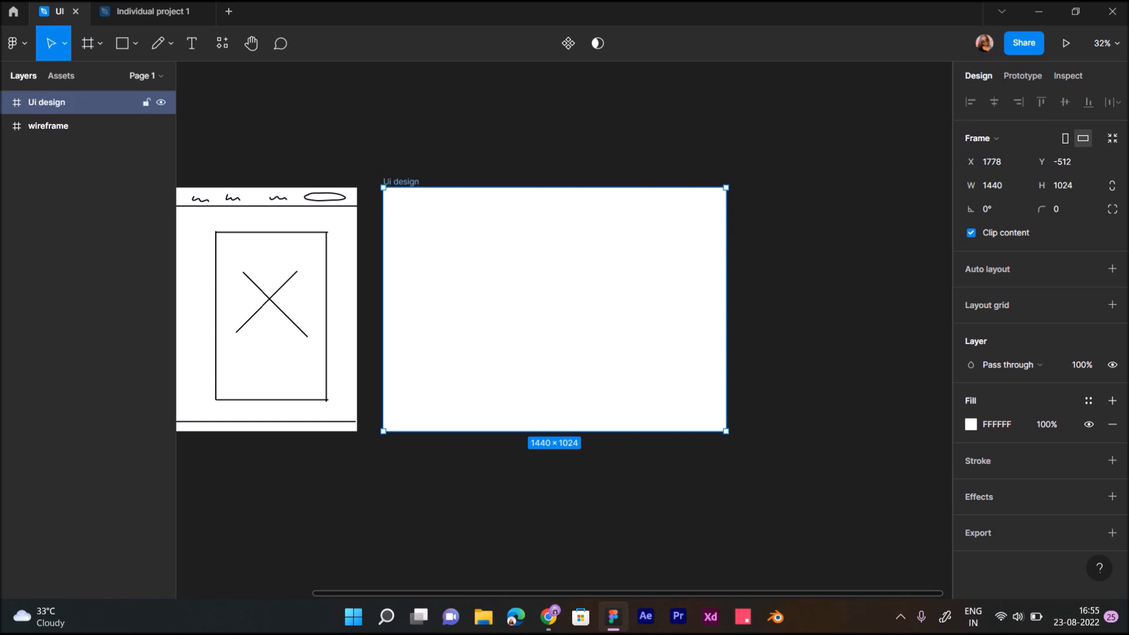
# Replace the handwritten Logo in the wireframe's header with a short wavy scribble drawn with the Pencil tool.
pyautogui.hscroll(-5, 530, 312)
pyautogui.scroll(3, 352, 176)
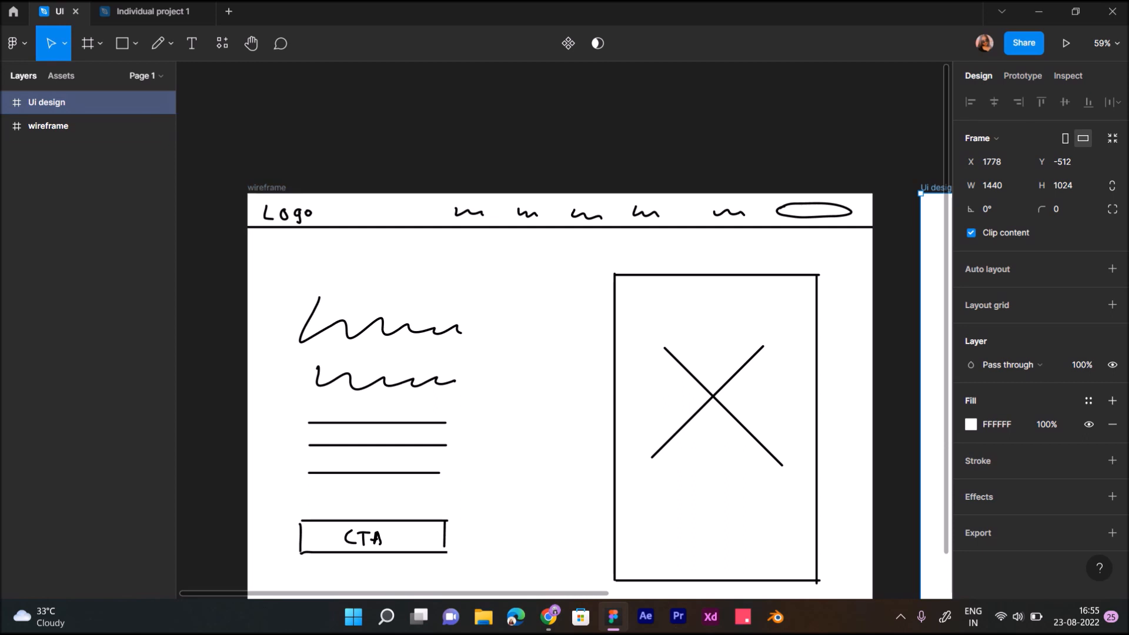
pyautogui.scroll(5, 266, 216)
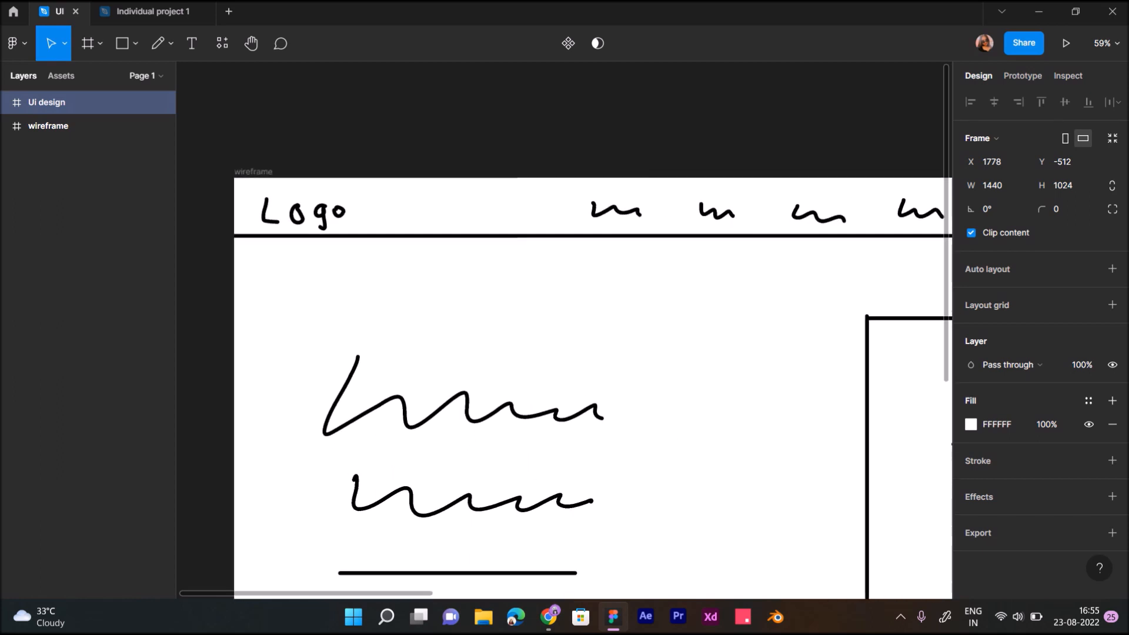
pyautogui.moveTo(250, 191); pyautogui.dragTo(352, 235)
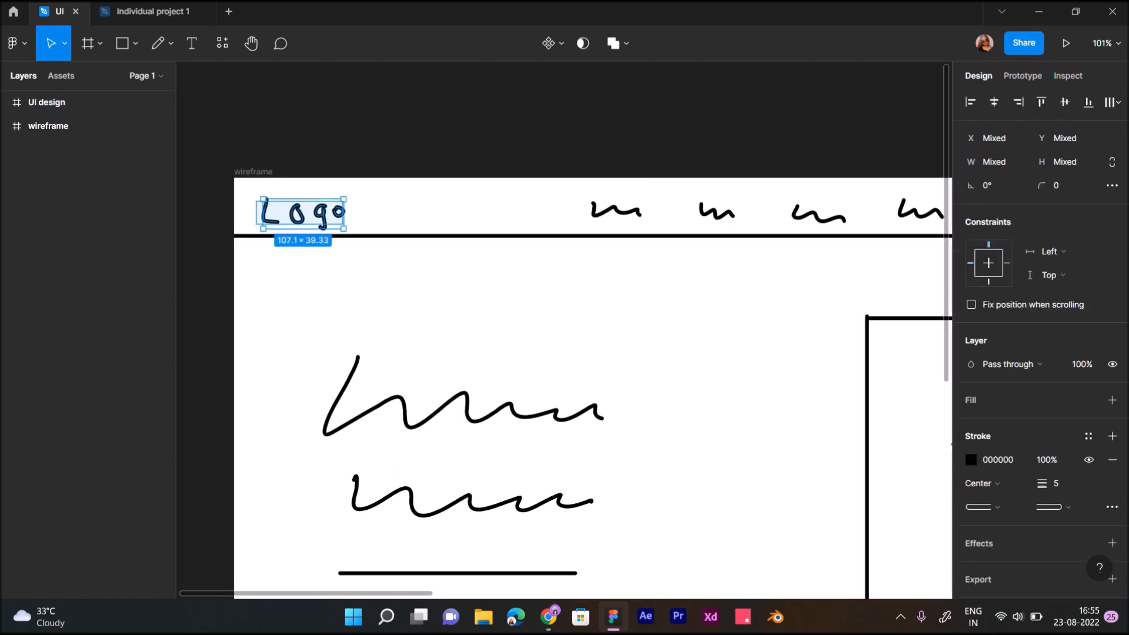
pyautogui.press('Delete')
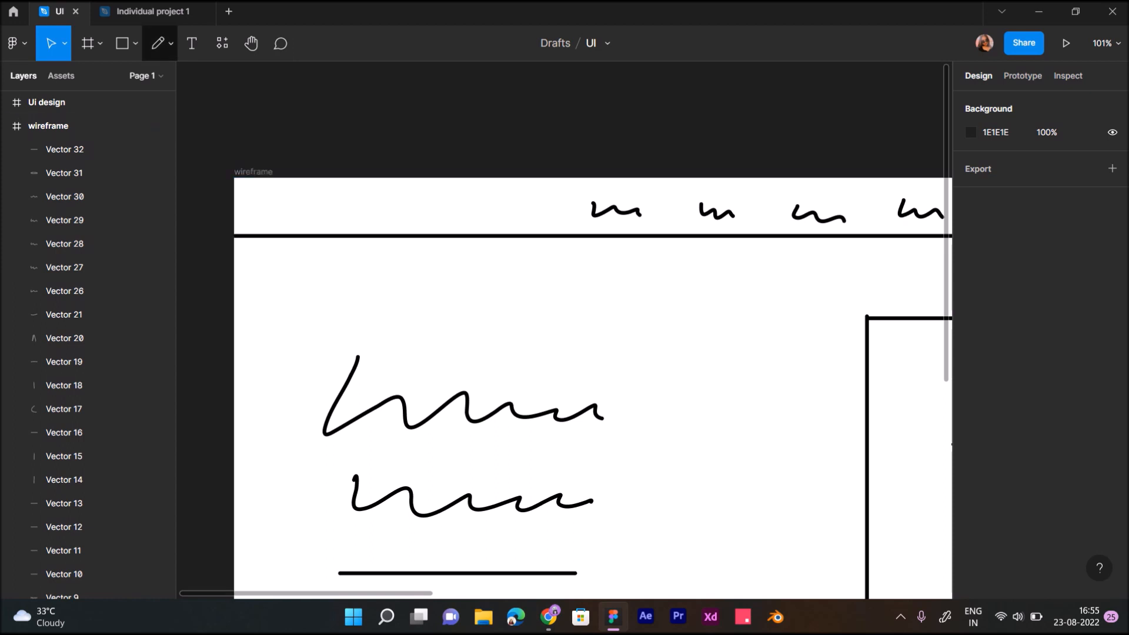
pyautogui.hotkey('shift', 'p')
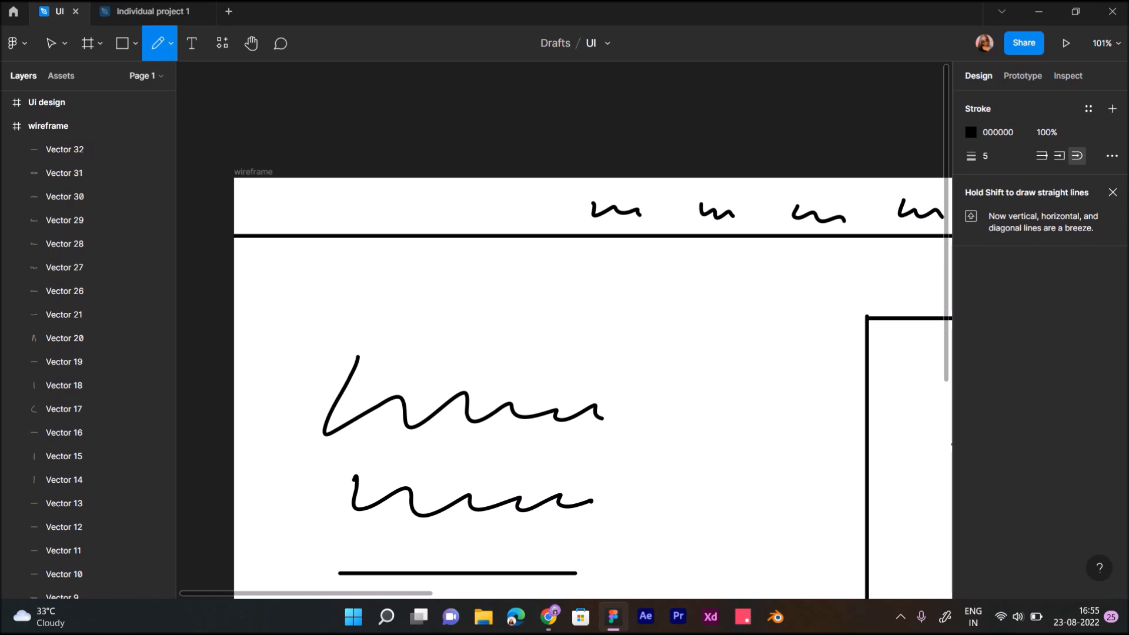
pyautogui.moveTo(259, 199); pyautogui.dragTo(363, 208)
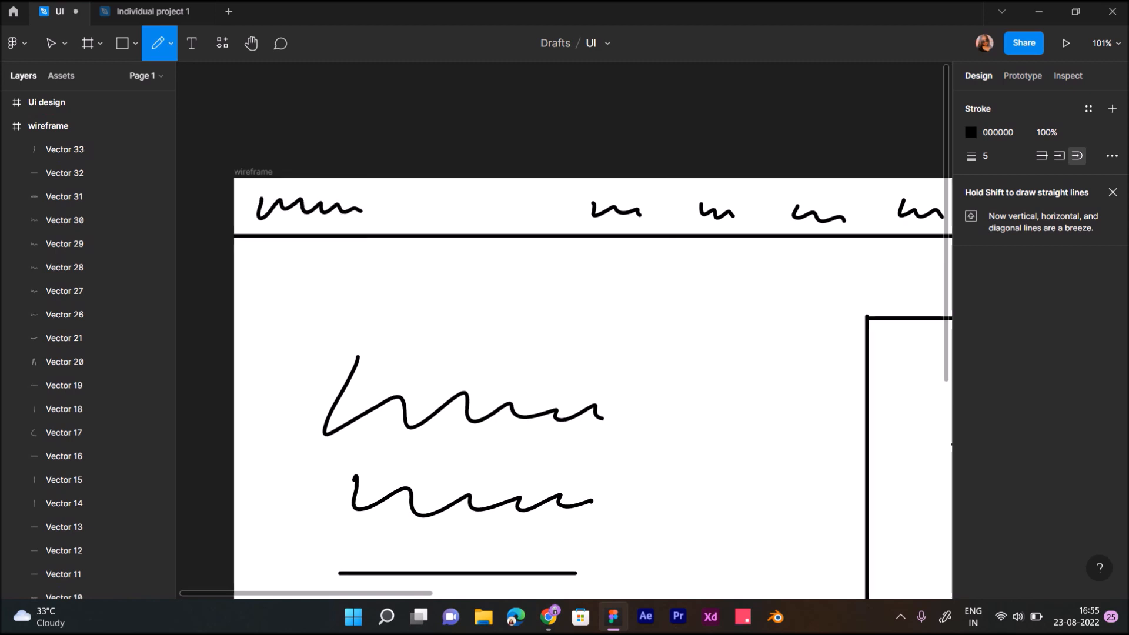
pyautogui.press('Escape')
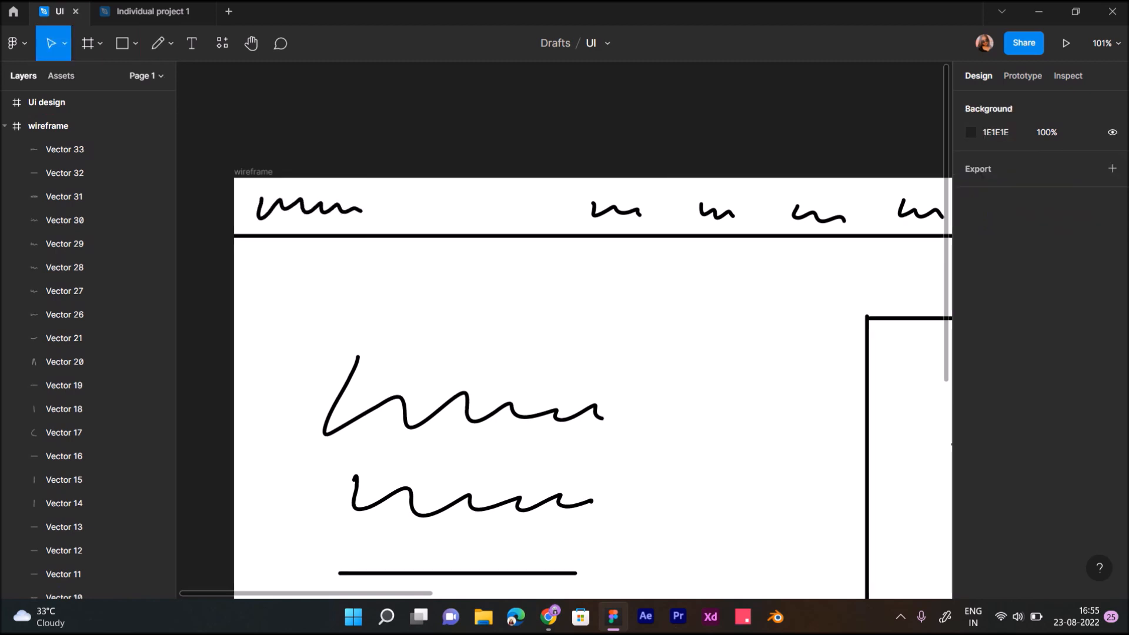
# Add a layout grid to the Ui design frame and change its type to Columns.
pyautogui.scroll(-5, 588, 353)
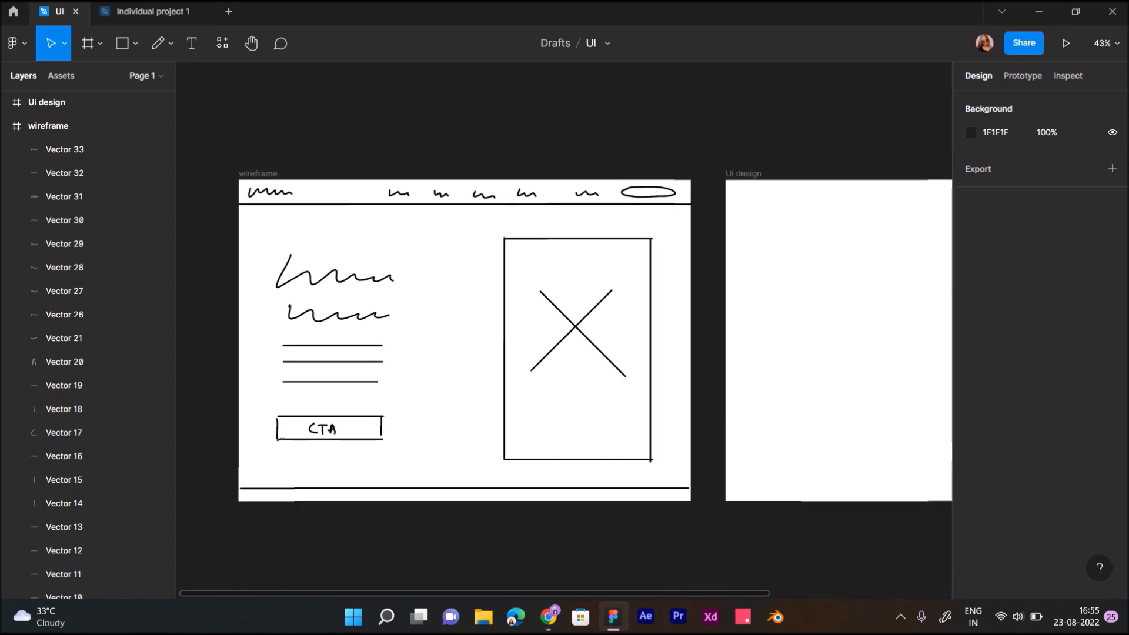
pyautogui.hscroll(5, 588, 353)
pyautogui.hscroll(3, 588, 314)
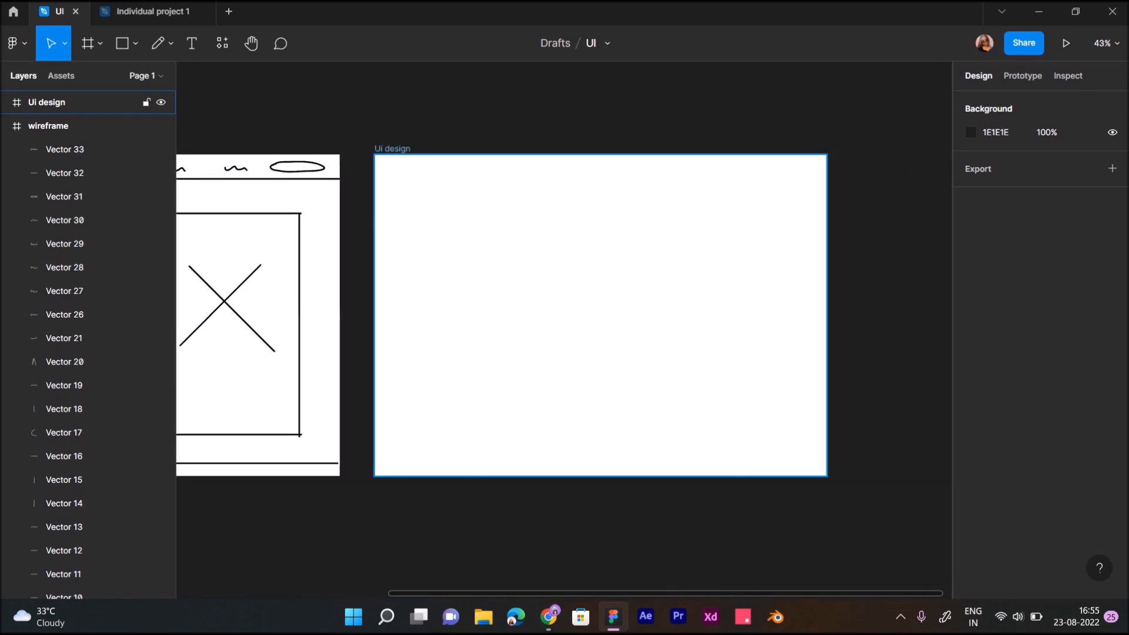
pyautogui.hscroll(-6, 588, 314)
pyautogui.hscroll(8, 565, 315)
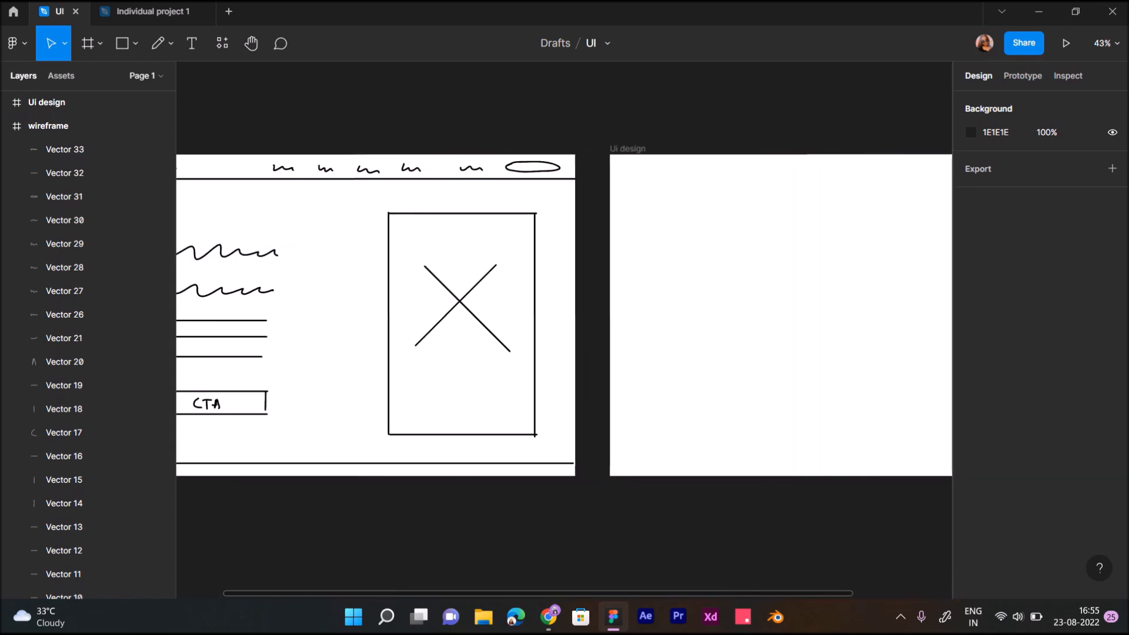
pyautogui.hotkey('shift', '2')
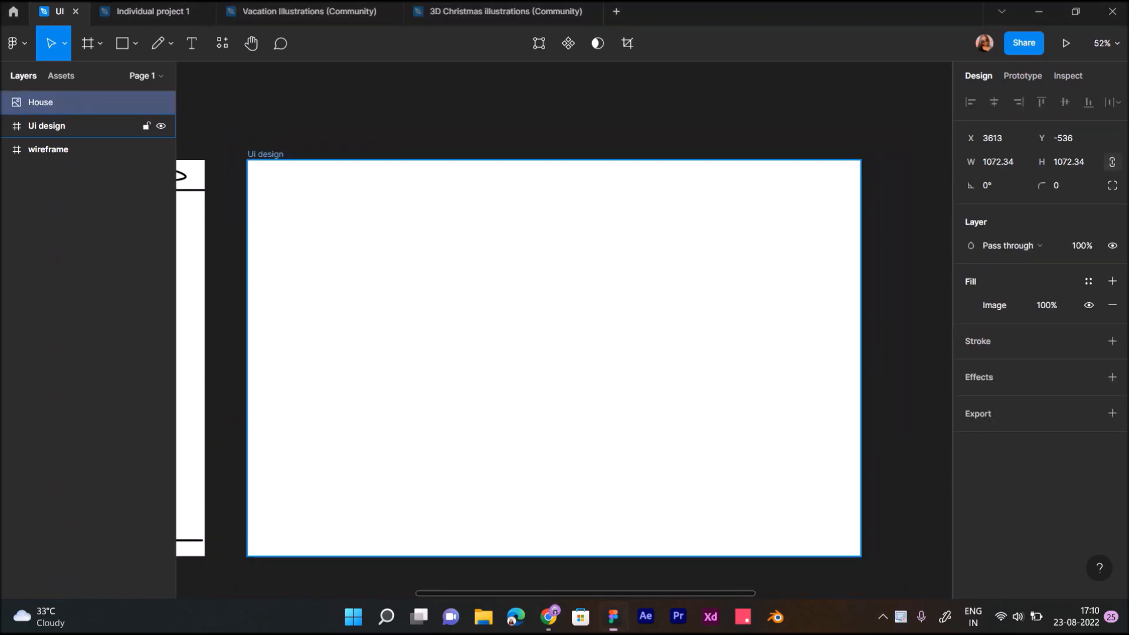
pyautogui.click(88, 126)
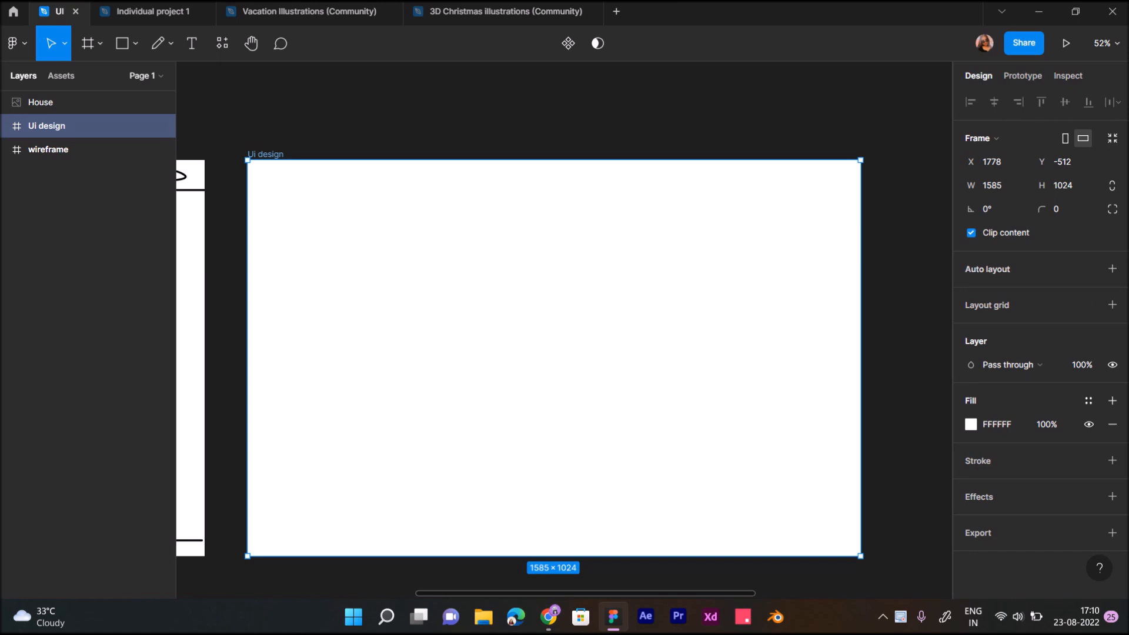
pyautogui.click(1112, 305)
pyautogui.click(971, 328)
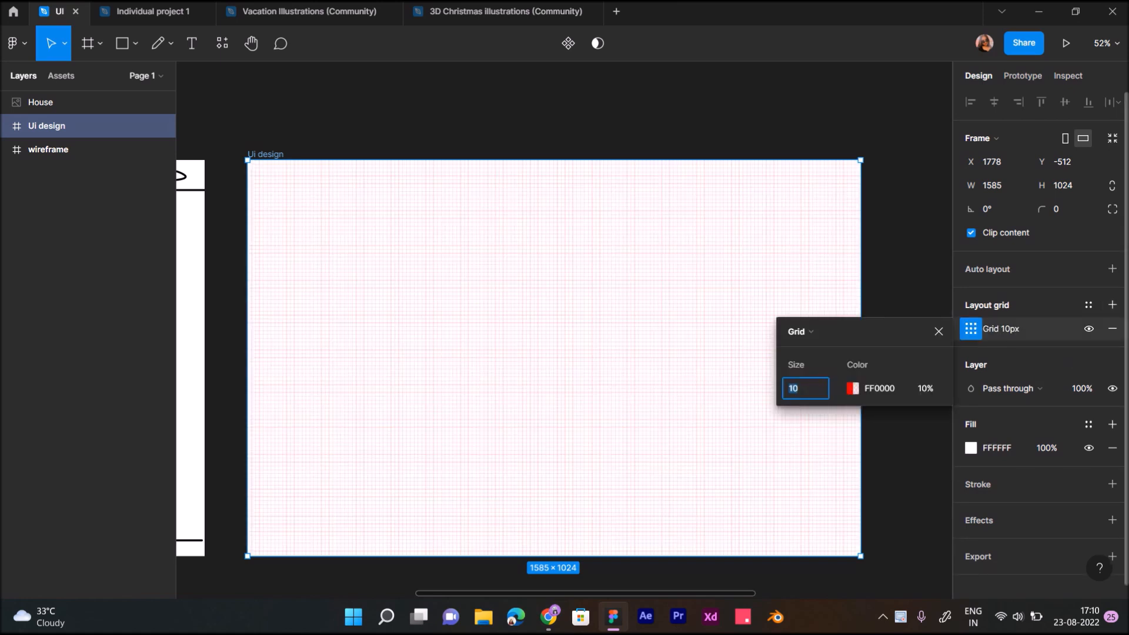
pyautogui.click(816, 331)
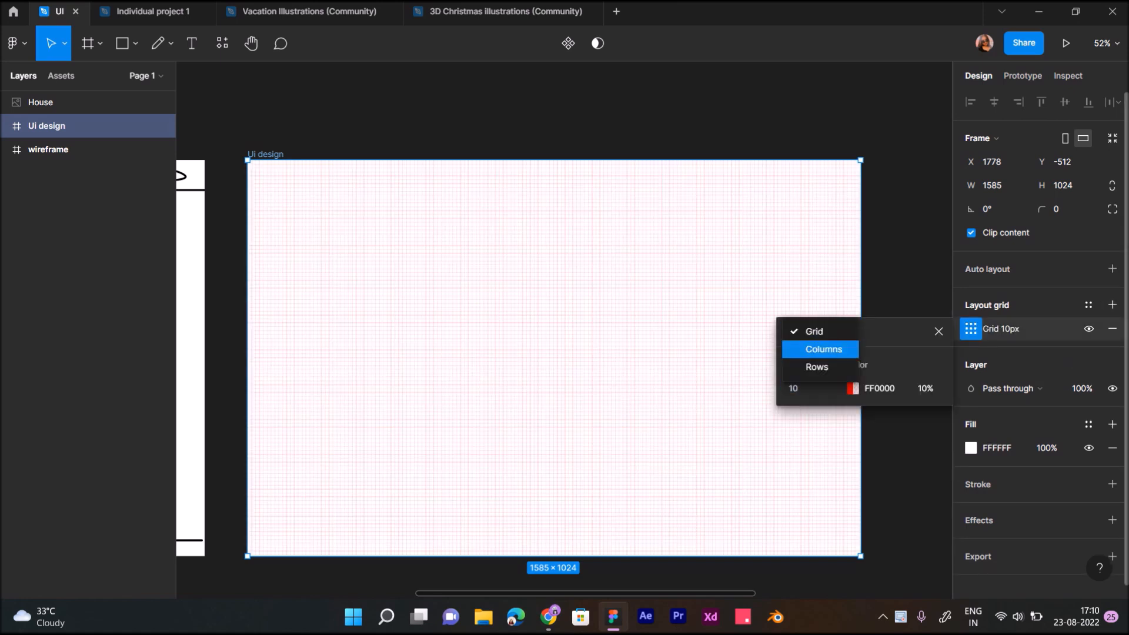
pyautogui.click(821, 348)
# Set the Ui design frame's column grid to a count of 12 with a margin of 40.
pyautogui.write('12')
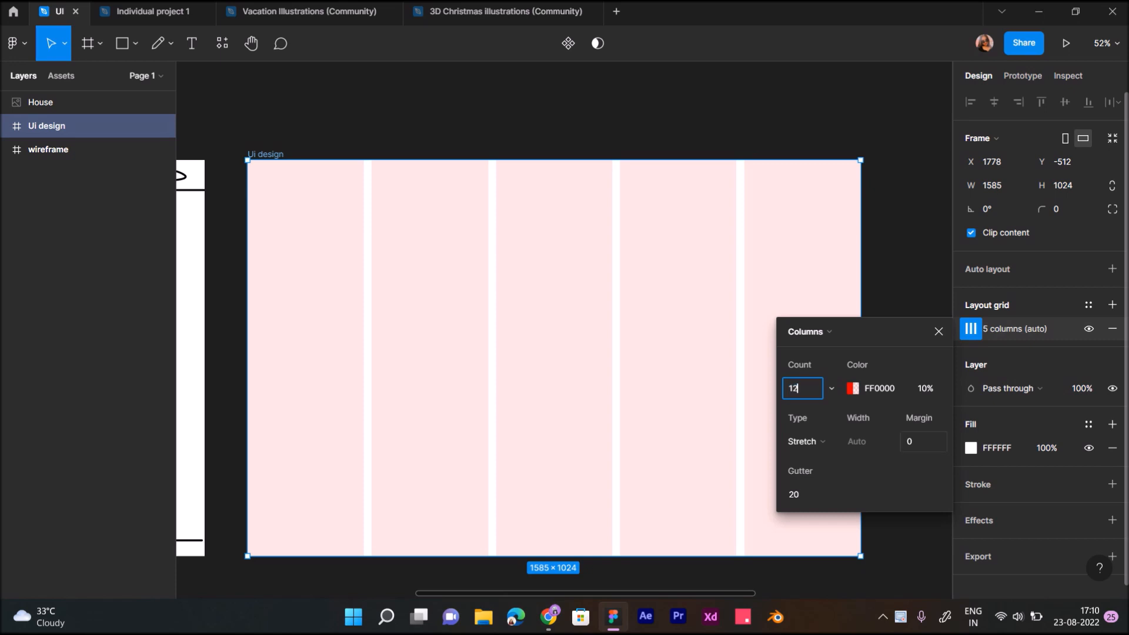
pyautogui.press('Tab')
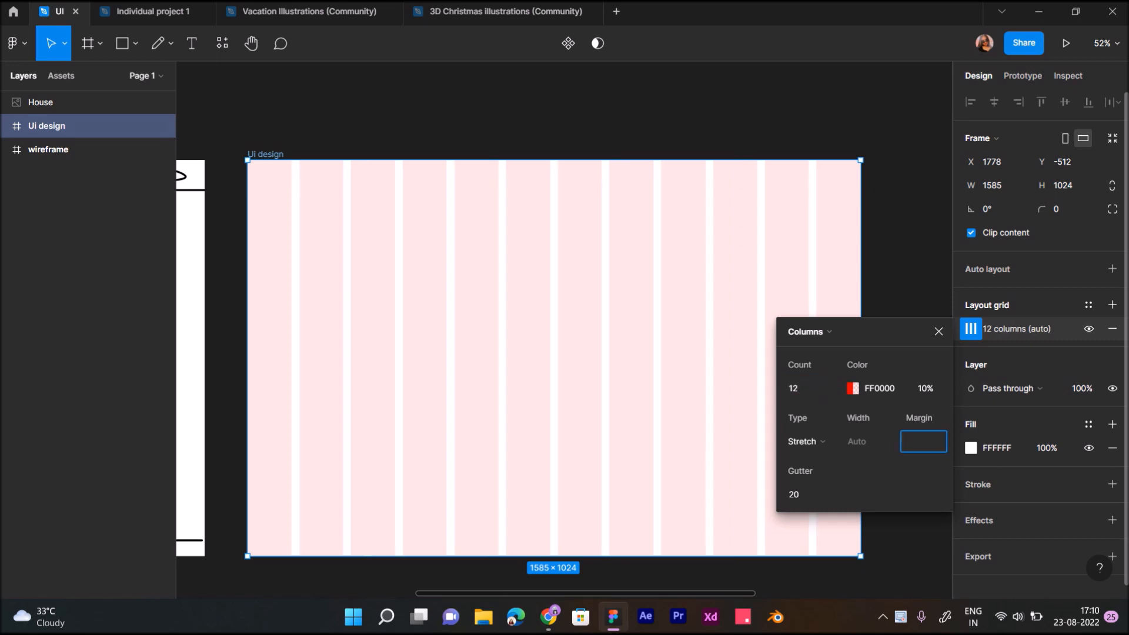
pyautogui.write('40')
pyautogui.press('Return')
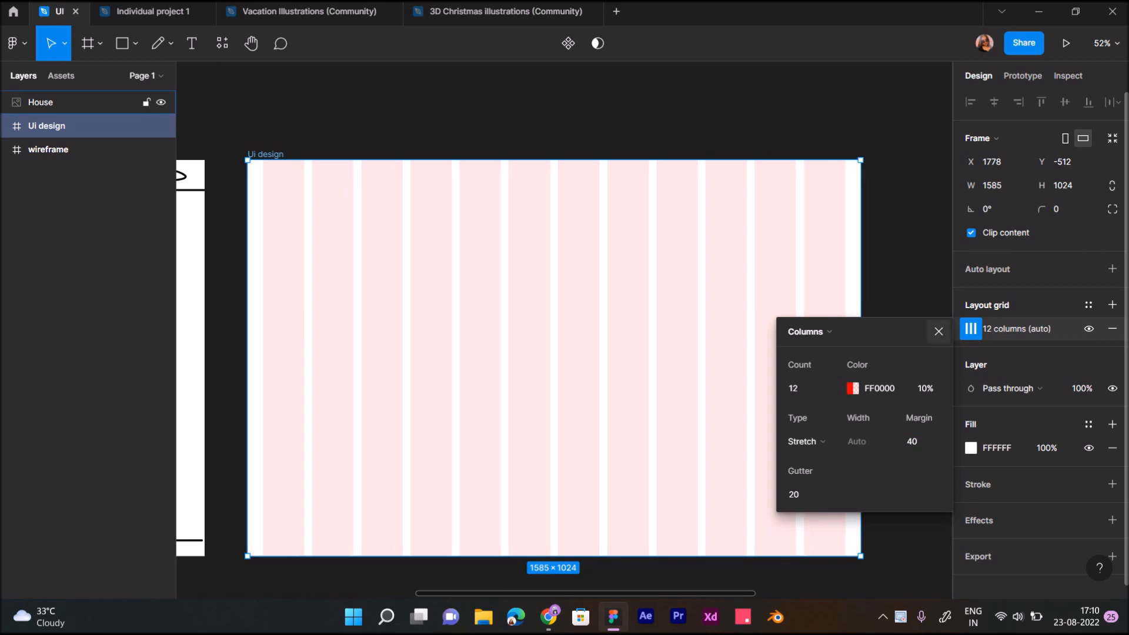
pyautogui.click(939, 332)
pyautogui.click(357, 145)
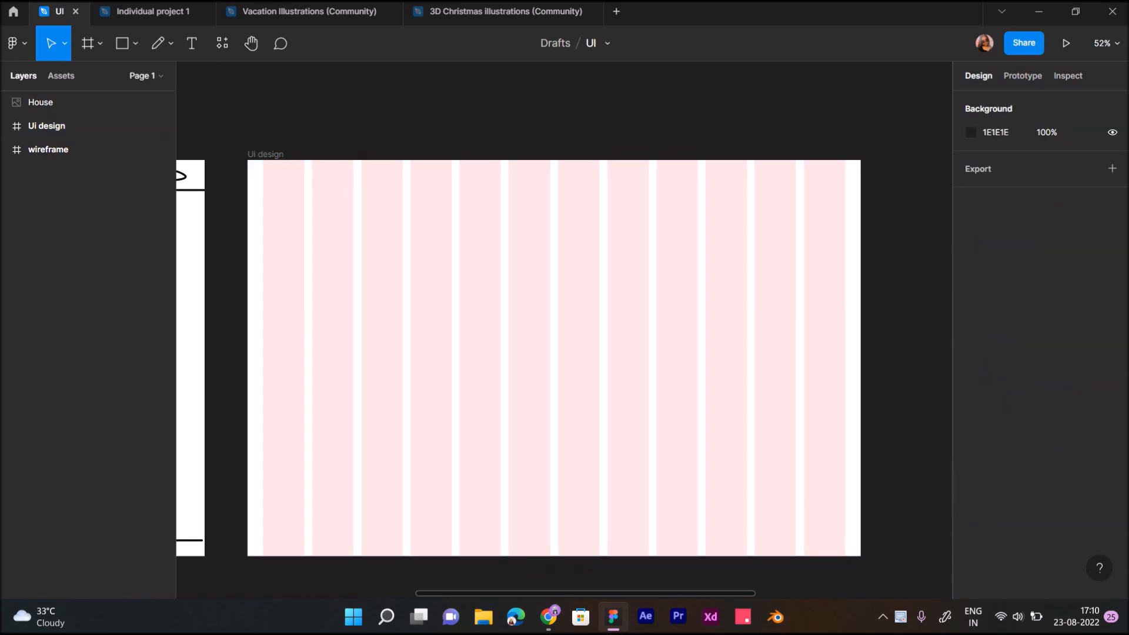
pyautogui.scroll(1, 357, 146)
pyautogui.scroll(-1, 357, 146)
pyautogui.scroll(-3, 357, 145)
pyautogui.click(357, 146)
pyautogui.scroll(4, 356, 146)
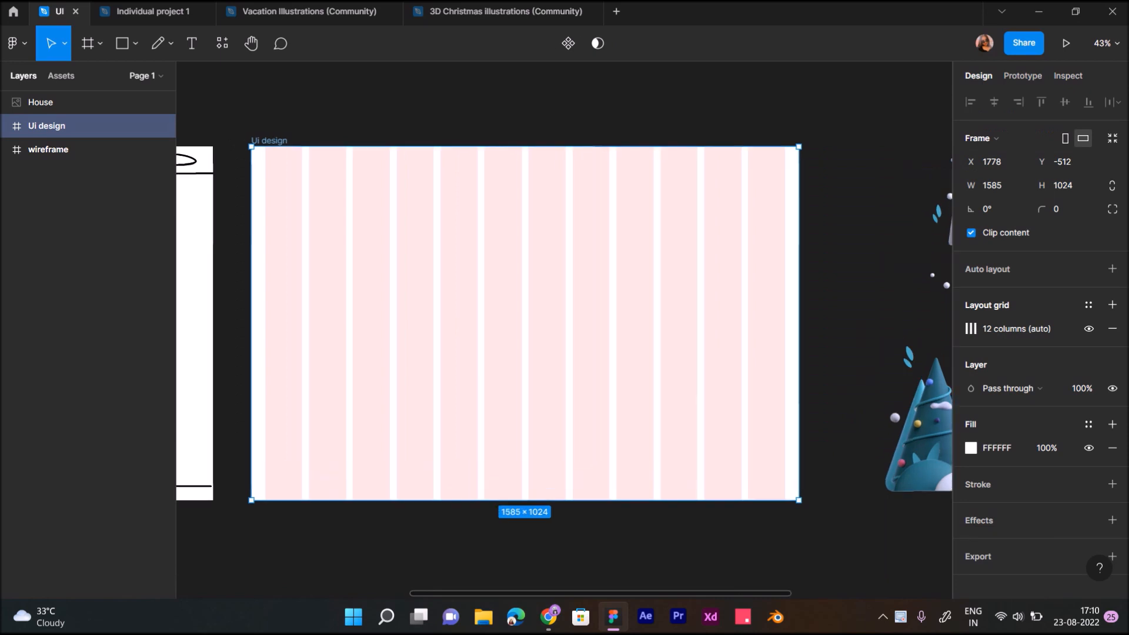
pyautogui.click(357, 117)
pyautogui.scroll(1, 357, 117)
pyautogui.scroll(-1, 357, 118)
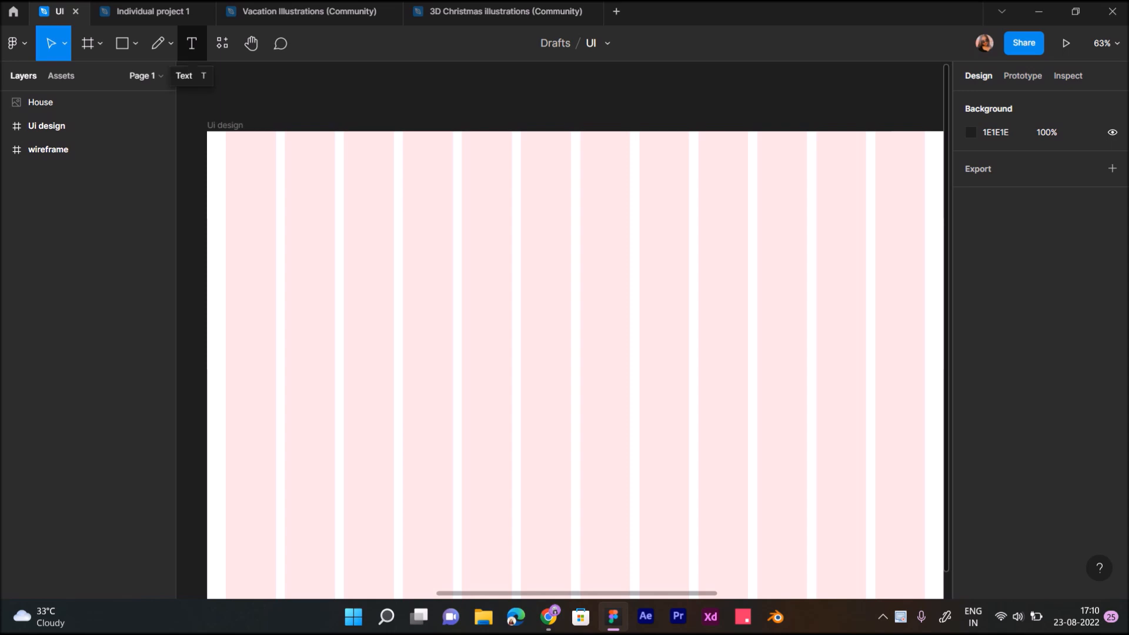
# Move the House illustration into the right half of the Ui design frame and scale it to about 828 × 828.
pyautogui.hotkey('shift', '1')
pyautogui.moveTo(852, 236); pyautogui.dragTo(524, 243)
pyautogui.press('k')
pyautogui.moveTo(521, 438); pyautogui.dragTo(520, 375)
pyautogui.moveTo(522, 294); pyautogui.dragTo(523, 319)
pyautogui.scroll(4, 554, 348)
pyautogui.hscroll(-3, 559, 356)
pyautogui.scroll(-4, 563, 361)
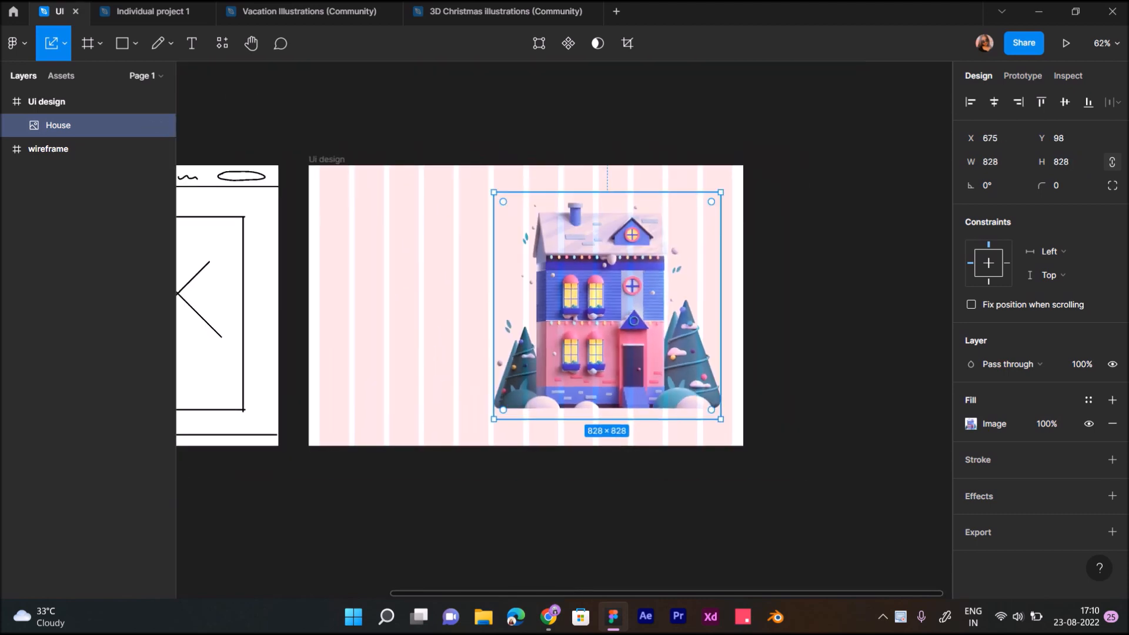
# Scale the House illustration down slightly more and nudge it into place in the right half of the frame.
pyautogui.moveTo(565, 420); pyautogui.dragTo(565, 400)
pyautogui.moveTo(588, 329); pyautogui.dragTo(592, 339)
pyautogui.press('Escape')
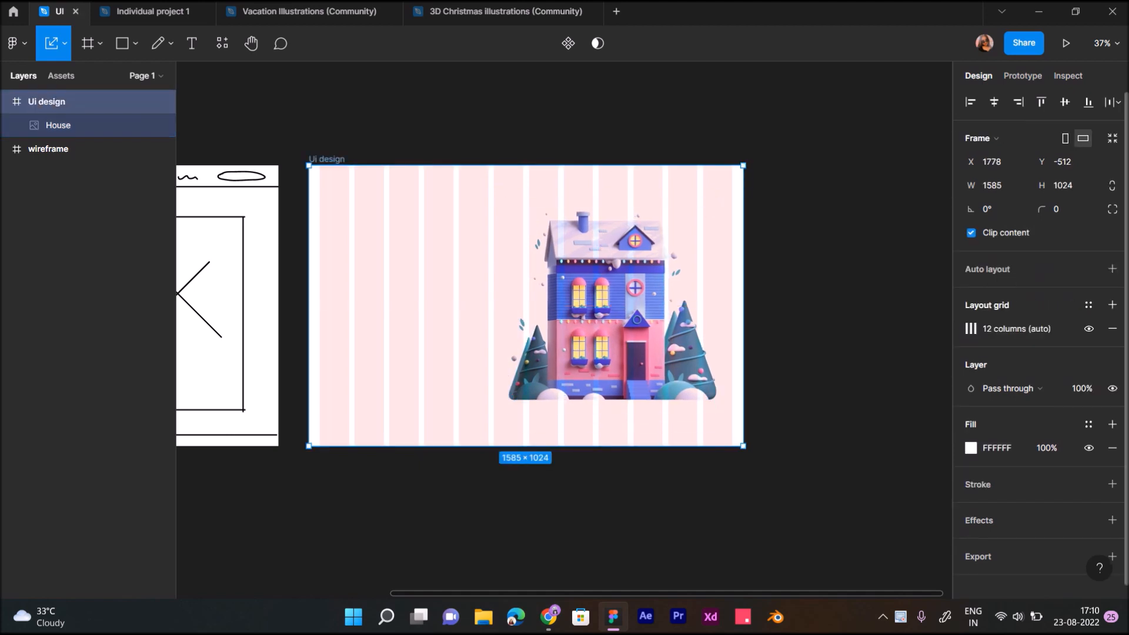
# Fill the Ui design frame with the dark blue 302E61, sampled from the House illustration with the eyedropper.
pyautogui.click(971, 447)
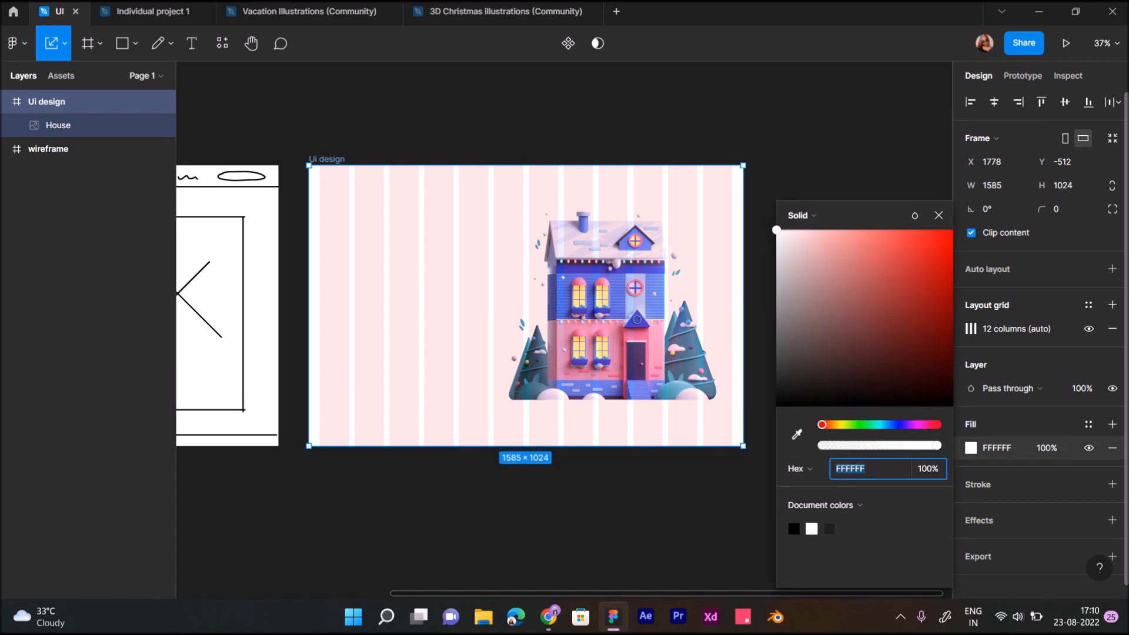
pyautogui.click(797, 435)
pyautogui.scroll(10, 882, 132)
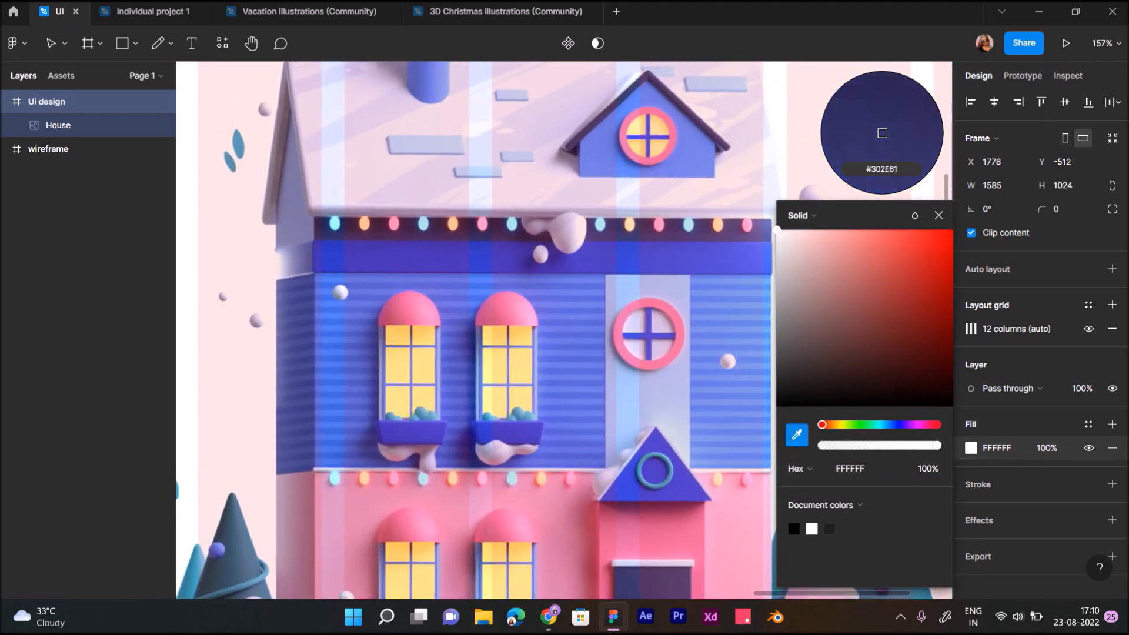
pyautogui.click(883, 133)
pyautogui.scroll(-10, 489, 297)
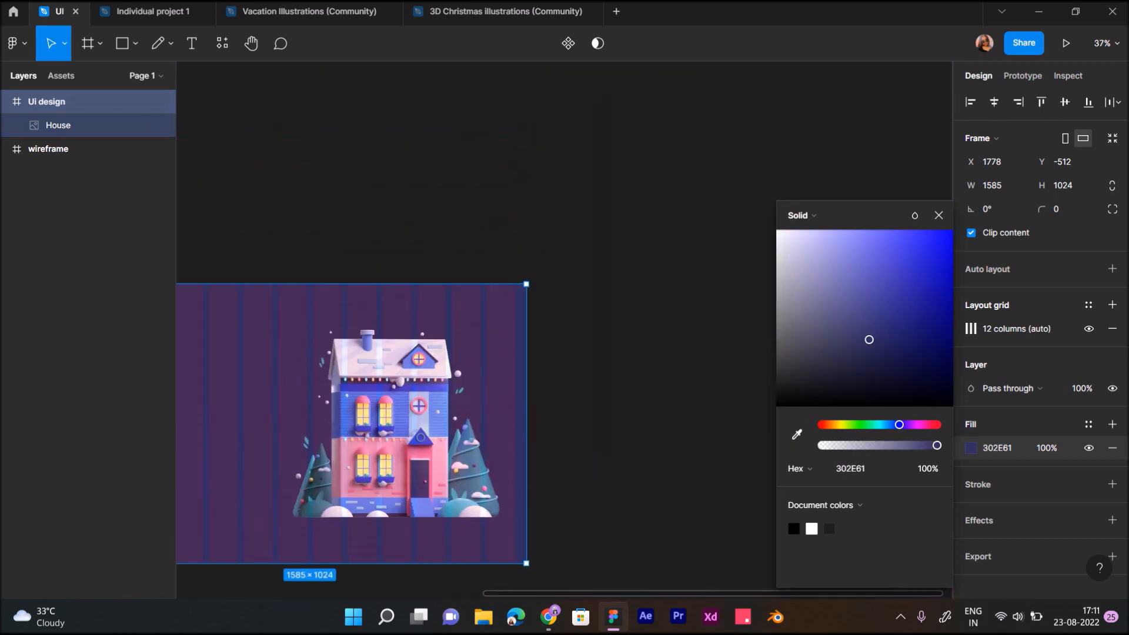
pyautogui.scroll(3, 350, 245)
pyautogui.hscroll(-2, 351, 245)
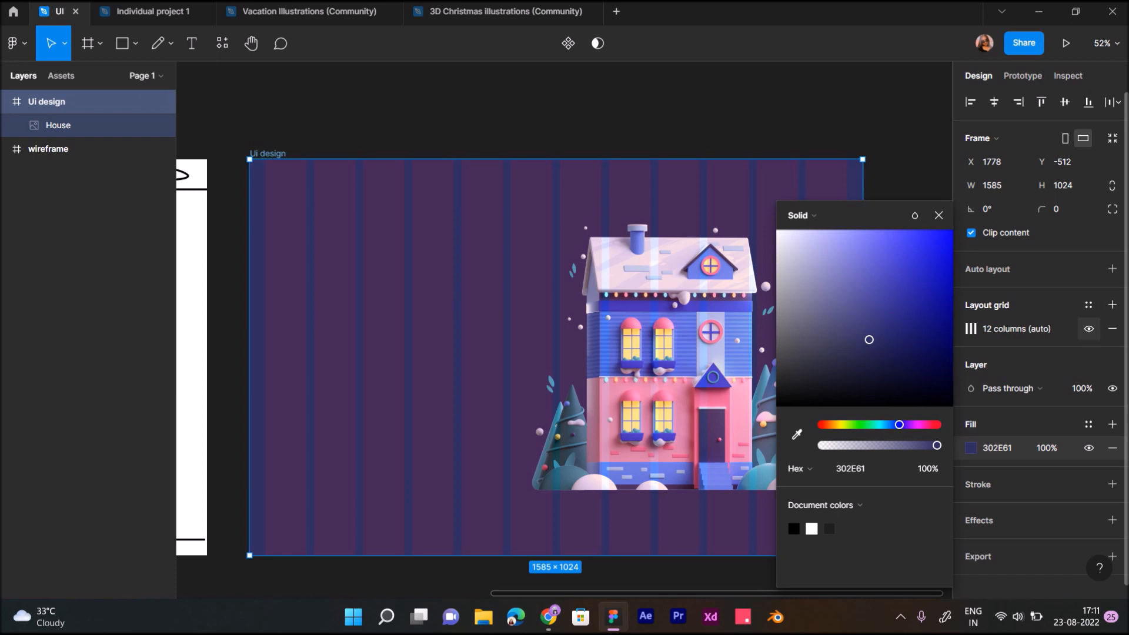
# Preview the Ui design frame without its column grid, show the grid again and deselect the frame.
pyautogui.click(1088, 328)
pyautogui.click(1089, 329)
pyautogui.click(811, 114)
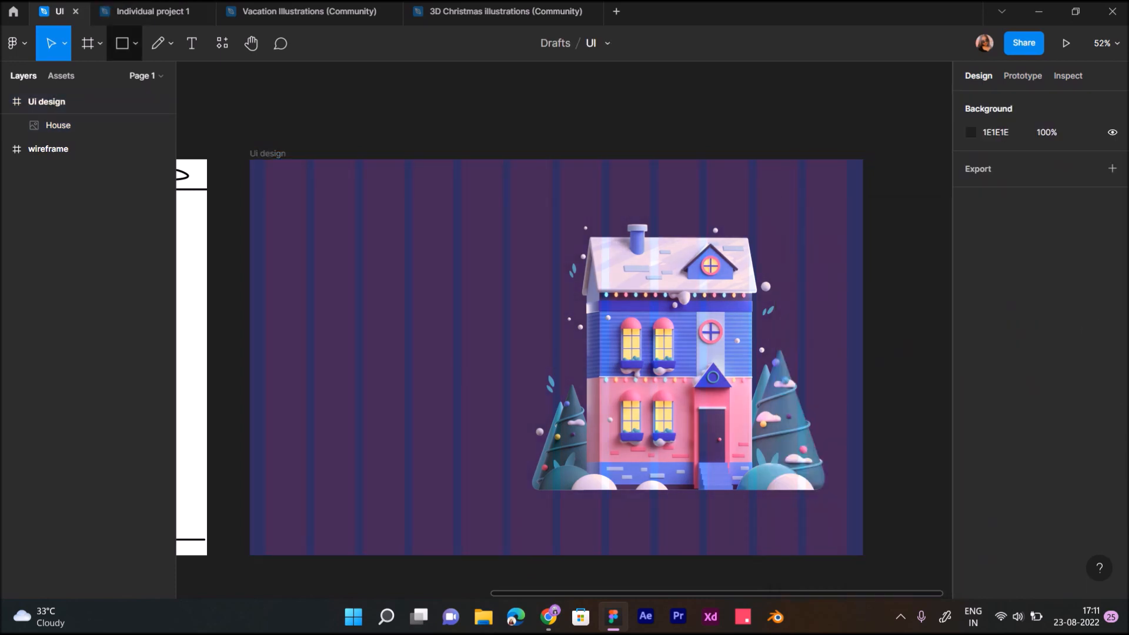
# Draw a closed, bumpy cloud outline about 1053 × 690 around the lower half of the house with the Pencil tool.
pyautogui.click(158, 43)
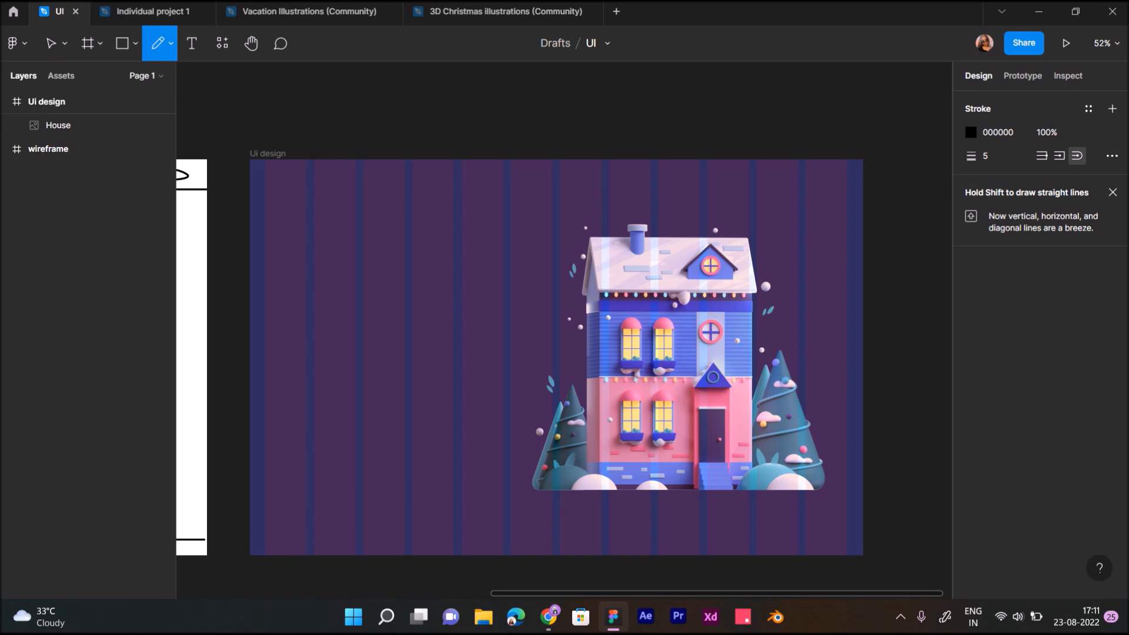
pyautogui.click(51, 43)
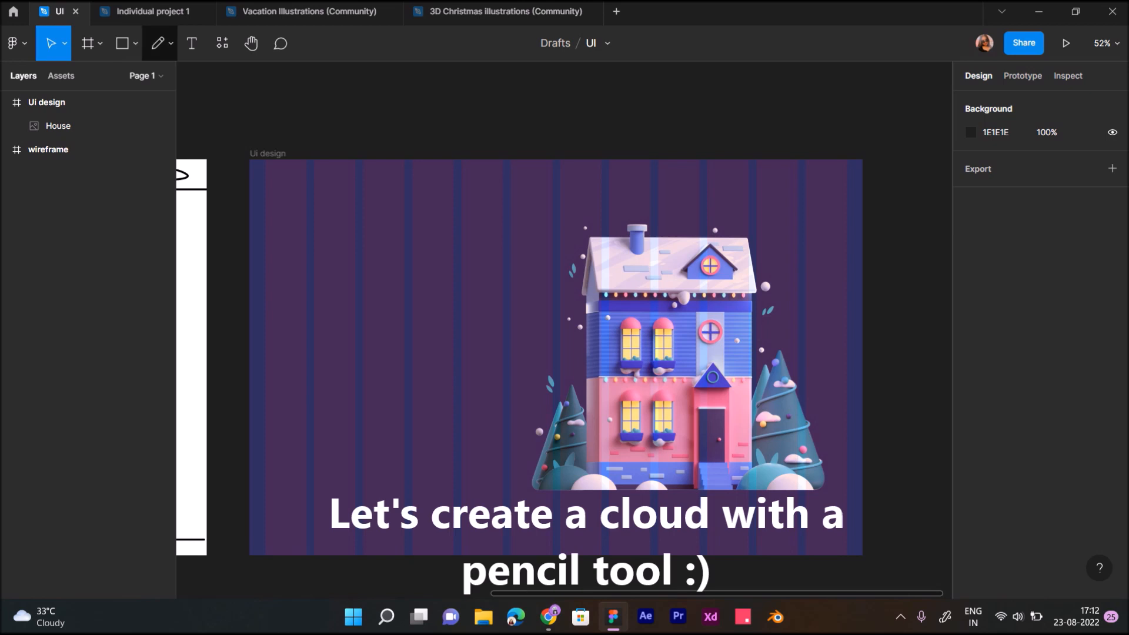
pyautogui.hotkey('shift', 'p')
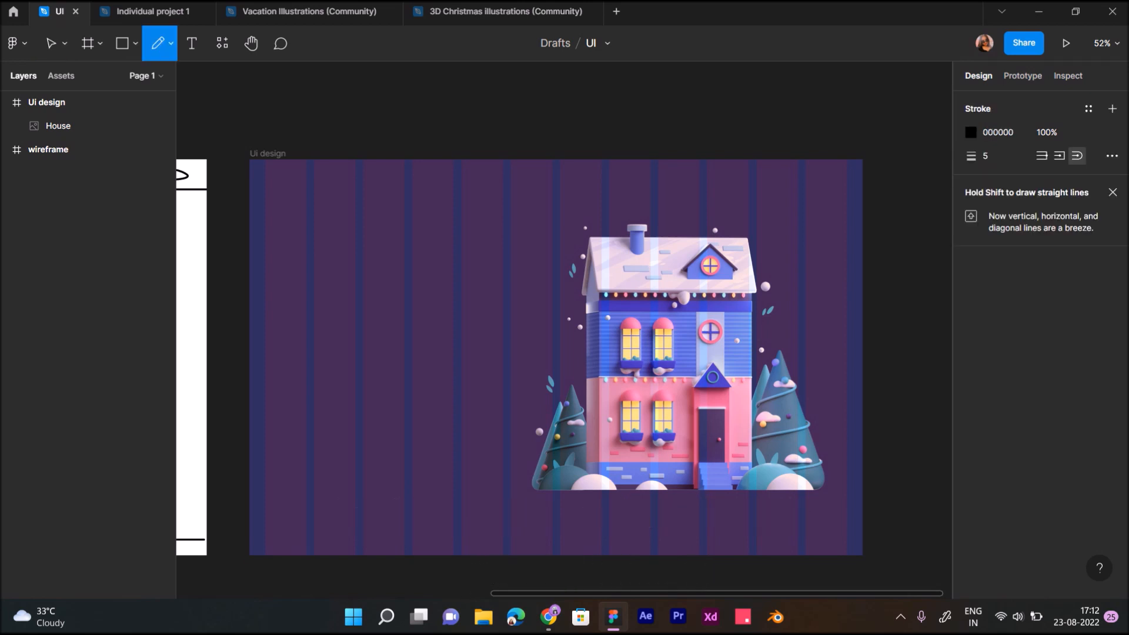
pyautogui.moveTo(476, 556)
pyautogui.mouseDown()
pyautogui.moveTo(471, 514)
pyautogui.moveTo(490, 493)
pyautogui.moveTo(534, 485)
pyautogui.moveTo(537, 445)
pyautogui.moveTo(565, 415)
pyautogui.moveTo(627, 414)
pyautogui.moveTo(631, 424)
pyautogui.moveTo(652, 369)
pyautogui.moveTo(693, 355)
pyautogui.moveTo(730, 375)
pyautogui.moveTo(747, 344)
pyautogui.moveTo(782, 336)
pyautogui.moveTo(808, 352)
pyautogui.moveTo(812, 378)
pyautogui.moveTo(832, 324)
pyautogui.moveTo(859, 312)
pyautogui.moveTo(897, 332)
pyautogui.moveTo(899, 371)
pyautogui.mouseUp()
pyautogui.hotkey('ctrl', 'z')
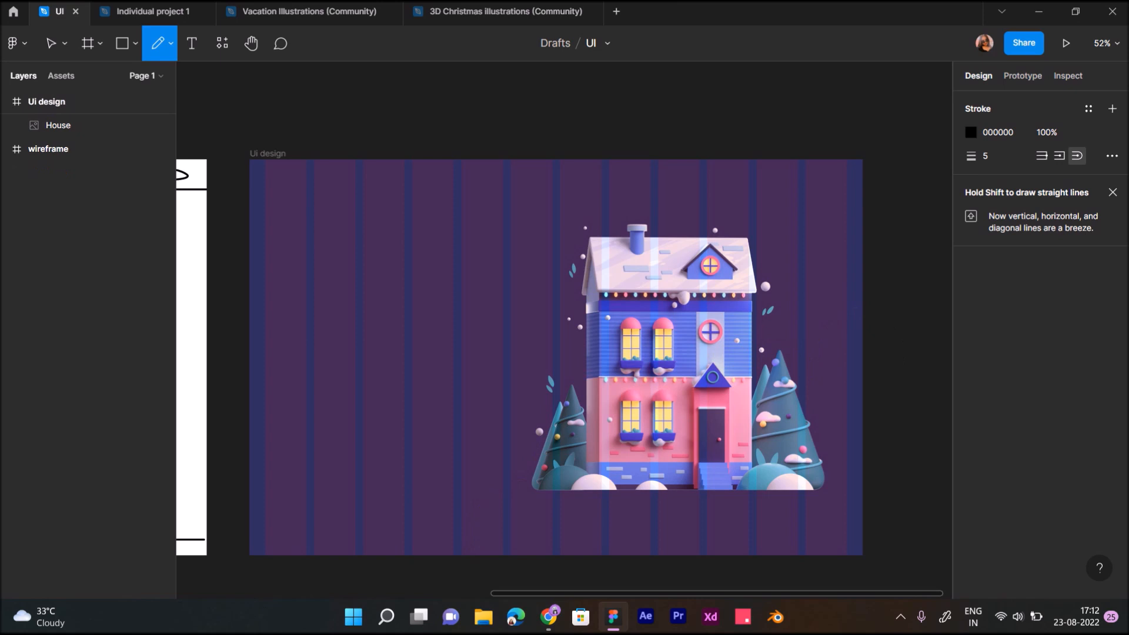
pyautogui.moveTo(500, 552)
pyautogui.mouseDown()
pyautogui.moveTo(486, 506)
pyautogui.moveTo(543, 476)
pyautogui.moveTo(560, 435)
pyautogui.moveTo(608, 431)
pyautogui.moveTo(632, 444)
pyautogui.moveTo(640, 405)
pyautogui.moveTo(690, 385)
pyautogui.moveTo(718, 394)
pyautogui.moveTo(725, 410)
pyautogui.moveTo(754, 365)
pyautogui.moveTo(808, 377)
pyautogui.moveTo(821, 326)
pyautogui.moveTo(876, 330)
pyautogui.mouseUp()
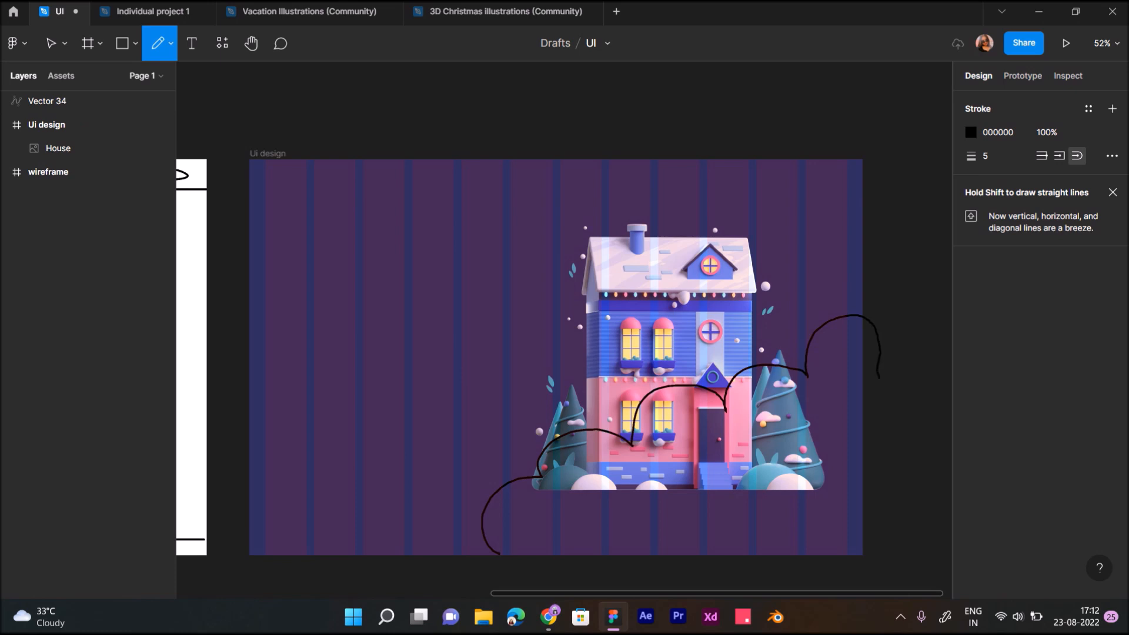
pyautogui.moveTo(887, 431); pyautogui.dragTo(888, 517)
pyautogui.moveTo(874, 570)
pyautogui.mouseDown()
pyautogui.moveTo(635, 581)
pyautogui.moveTo(513, 570)
pyautogui.moveTo(500, 558)
pyautogui.mouseUp()
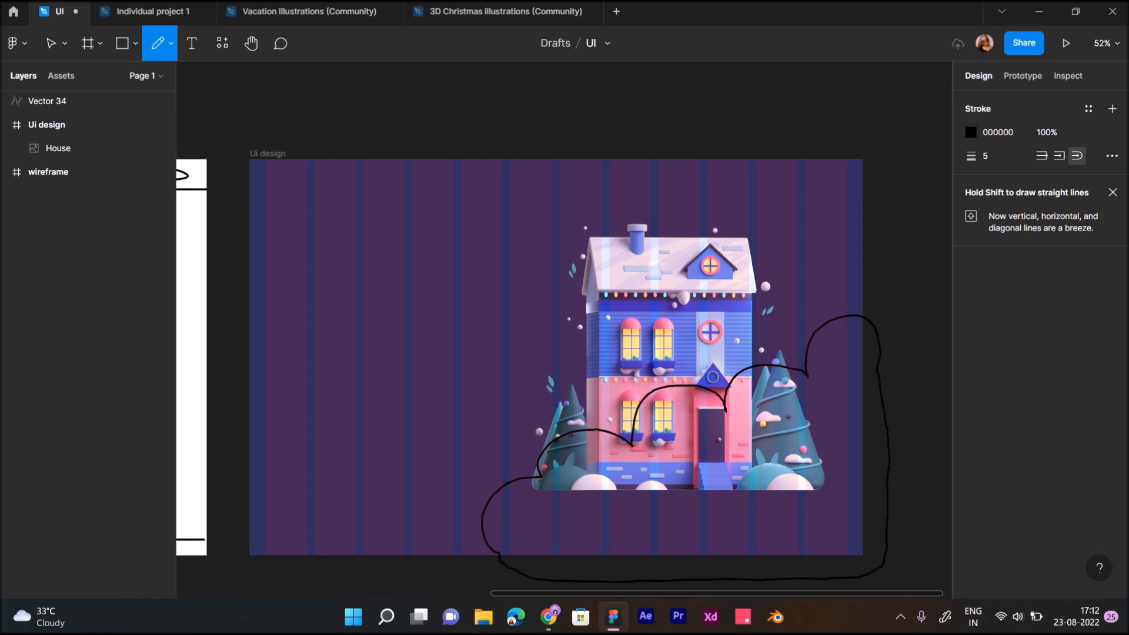
# Move the cloud vector into the Ui design frame, add a fill to it and layer it behind the House illustration.
pyautogui.press('v')
pyautogui.click(47, 101)
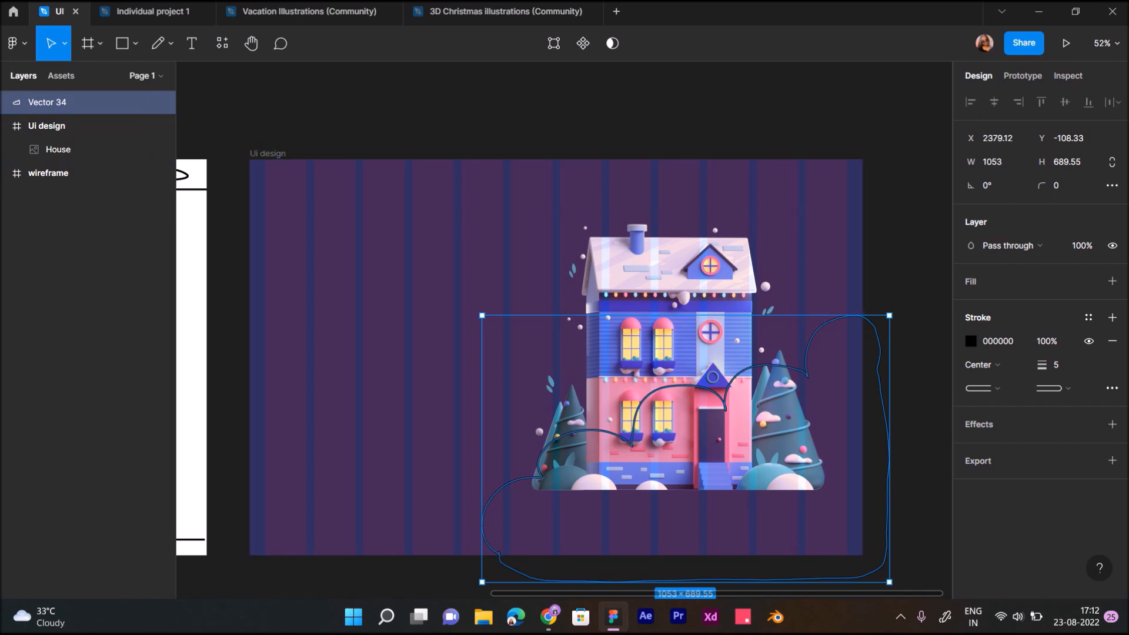
pyautogui.moveTo(59, 102); pyautogui.dragTo(64, 137)
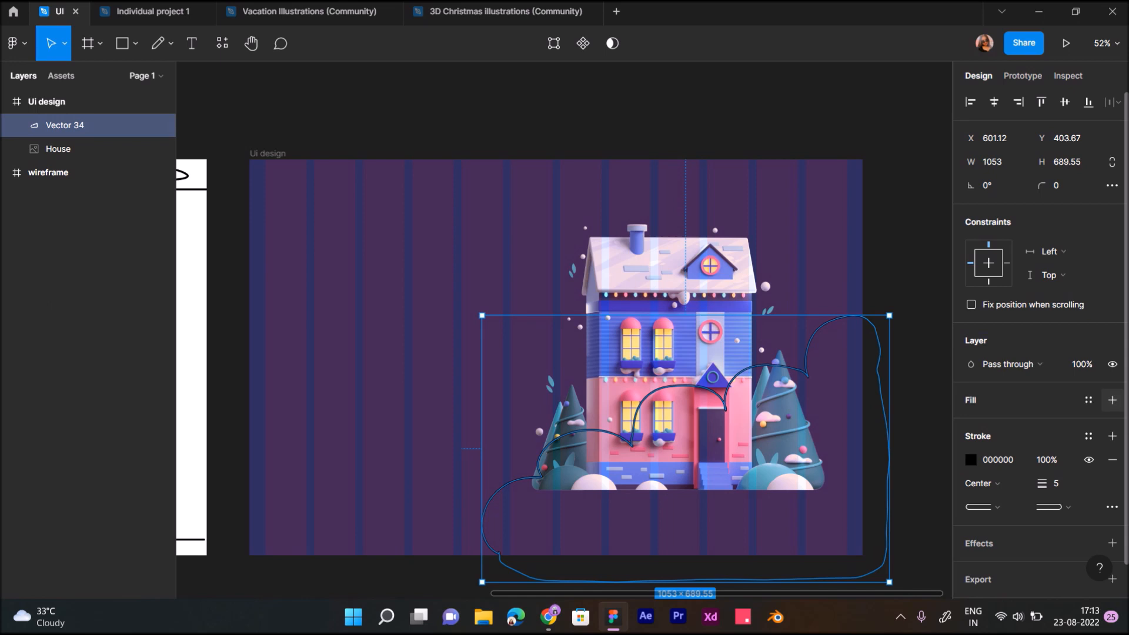
pyautogui.click(1113, 400)
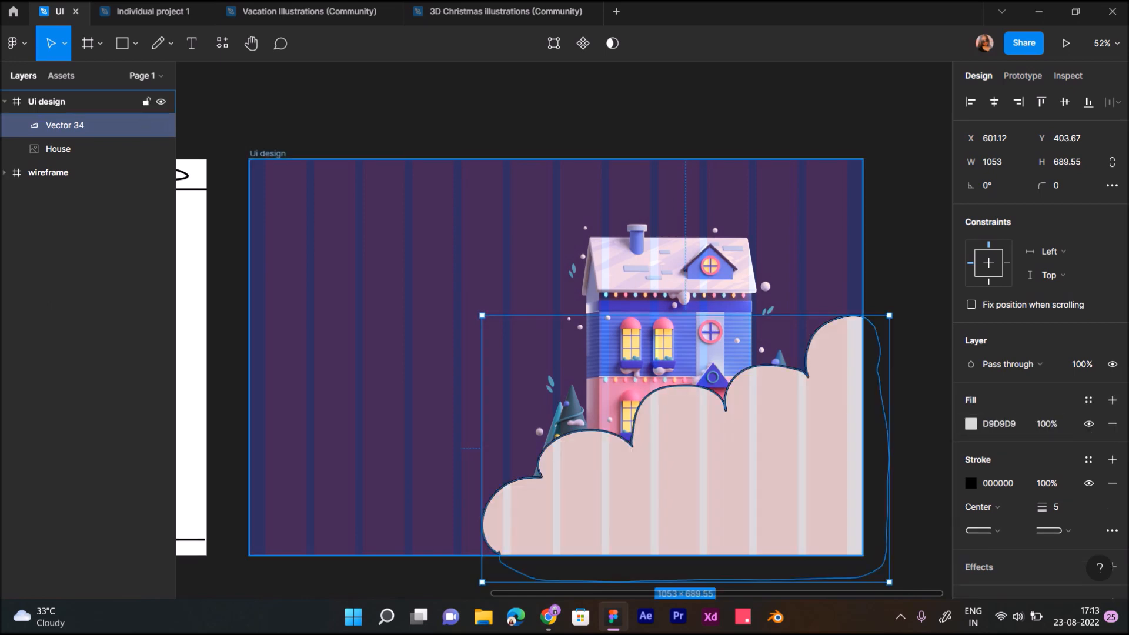
pyautogui.moveTo(64, 126); pyautogui.dragTo(65, 157)
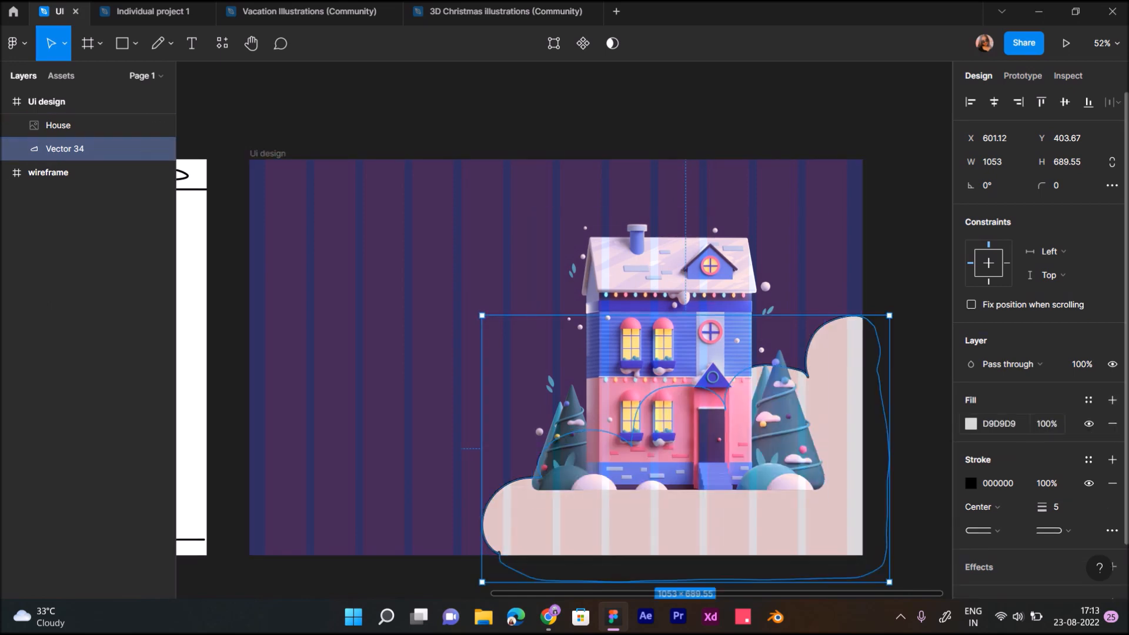
# Set both the fill and the stroke of the cloud vector to white FFFFFF.
pyautogui.click(971, 424)
pyautogui.moveTo(786, 240); pyautogui.dragTo(775, 228)
pyautogui.click(971, 484)
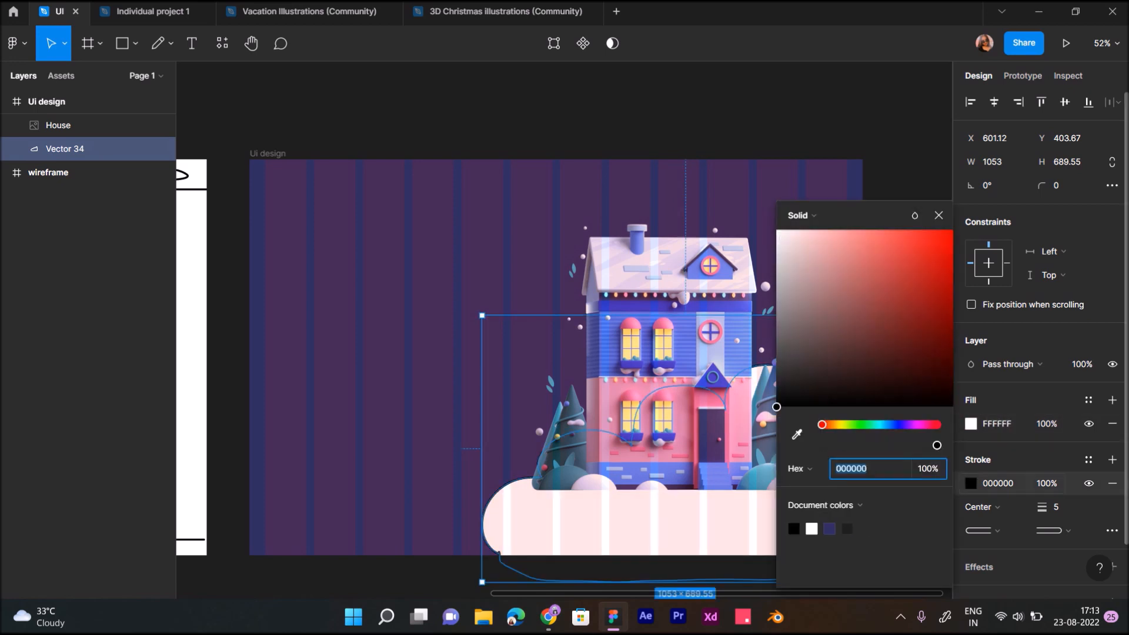
pyautogui.moveTo(813, 263); pyautogui.dragTo(775, 228)
# Reposition the cloud at about X 581, Y 428 and the House illustration at about X 783, Y 152.
pyautogui.scroll(-2, 564, 353)
pyautogui.hscroll(2, 564, 353)
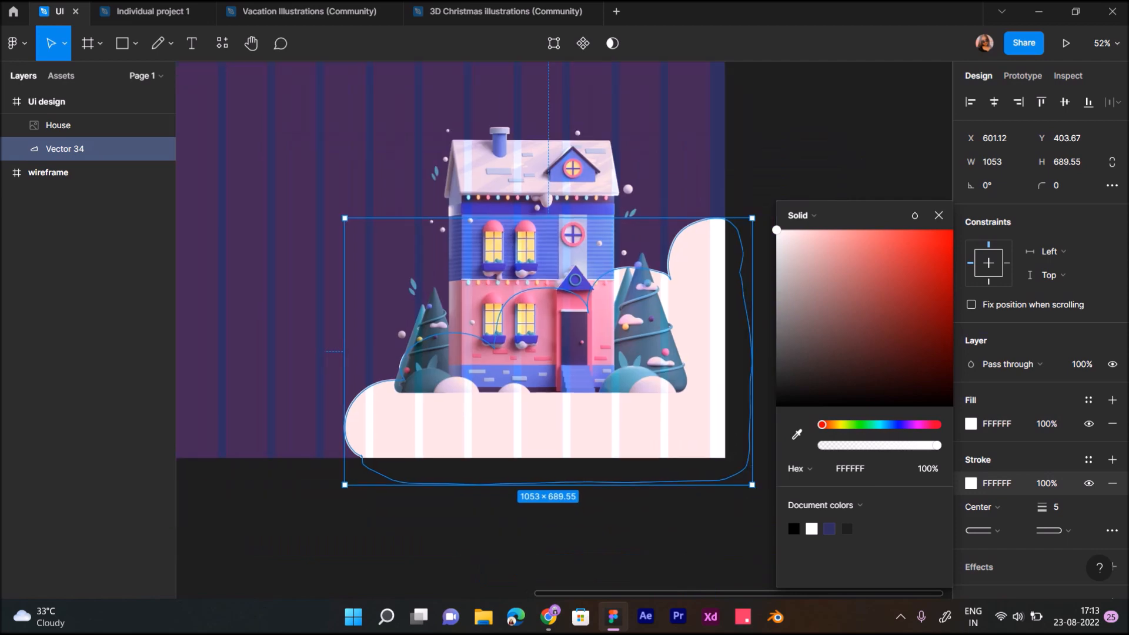
pyautogui.moveTo(547, 423); pyautogui.dragTo(540, 433)
pyautogui.moveTo(541, 282); pyautogui.dragTo(563, 292)
pyautogui.scroll(-5, 544, 390)
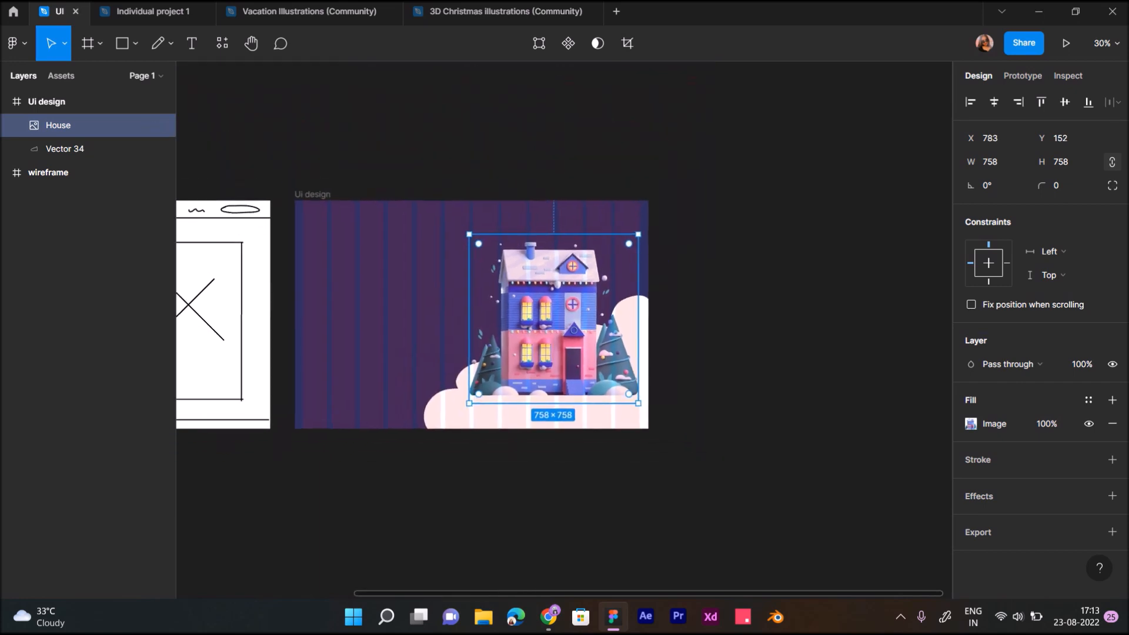
pyautogui.press('Escape')
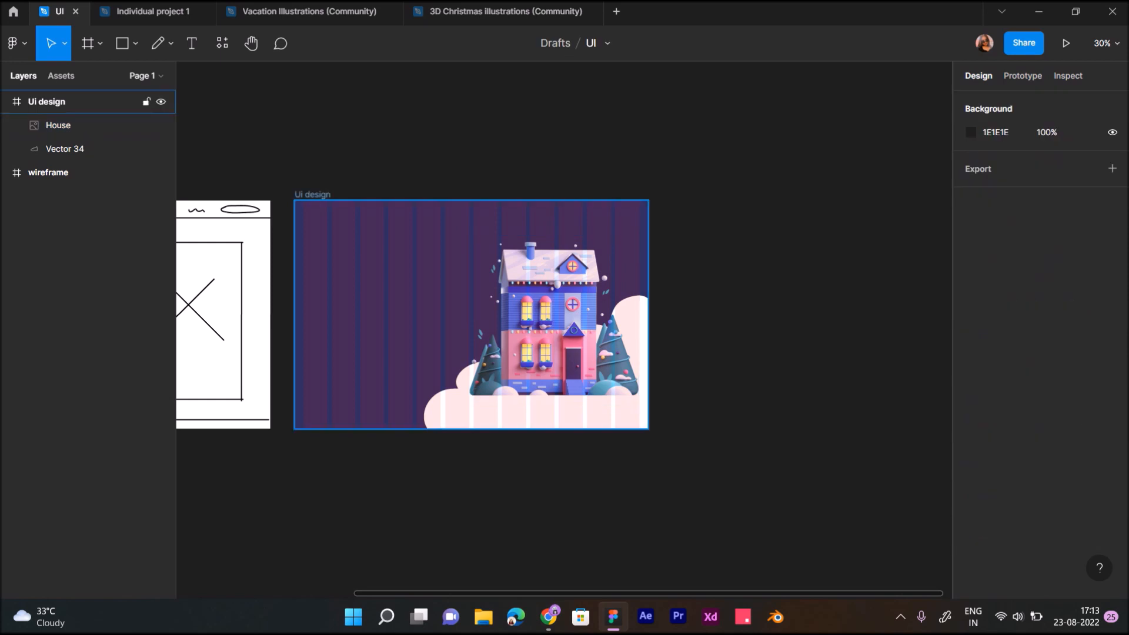
# Hide the 12-column layout grid of the Ui design frame.
pyautogui.click(88, 101)
pyautogui.click(1090, 352)
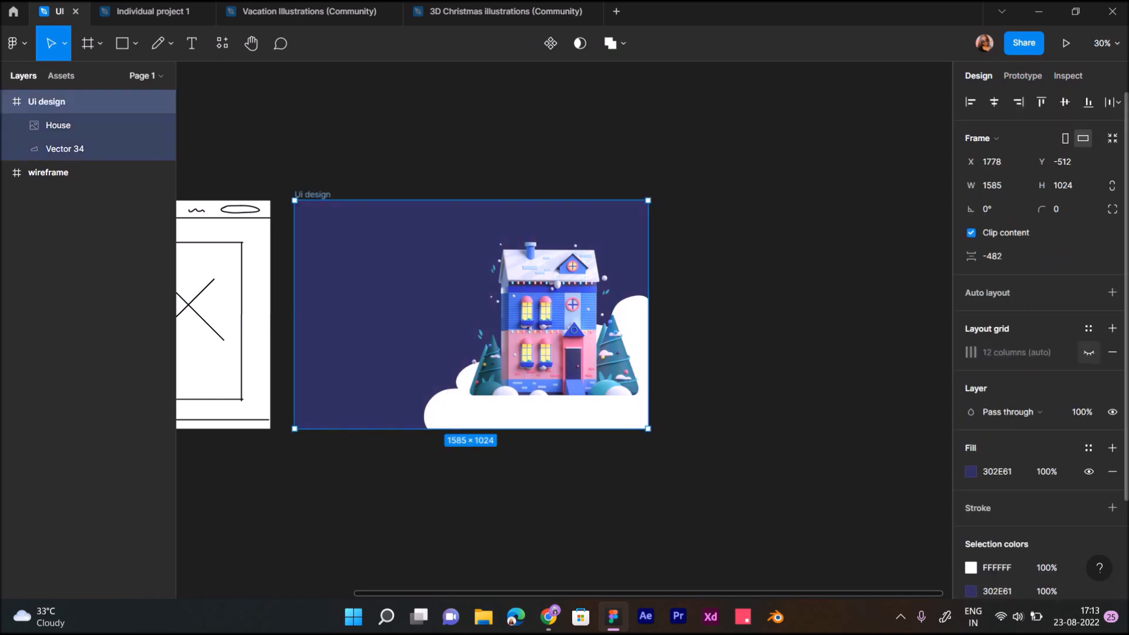
pyautogui.scroll(5, 463, 227)
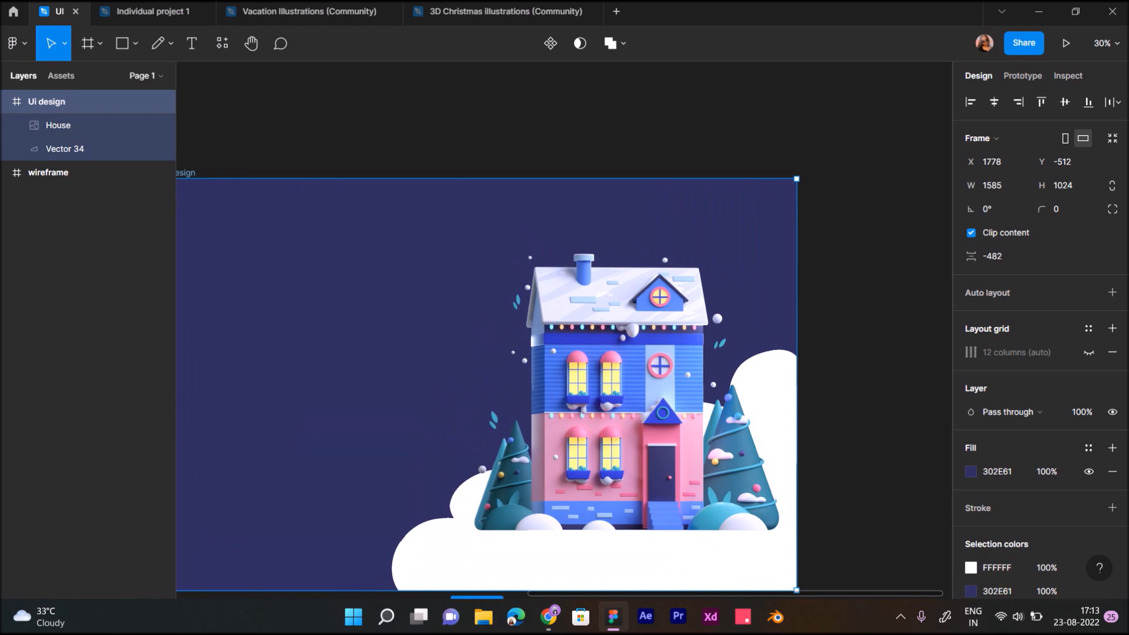
# Stretch the cloud upwards and to the left until it is about 1113 × 764.
pyautogui.scroll(-3, 488, 329)
pyautogui.click(488, 491)
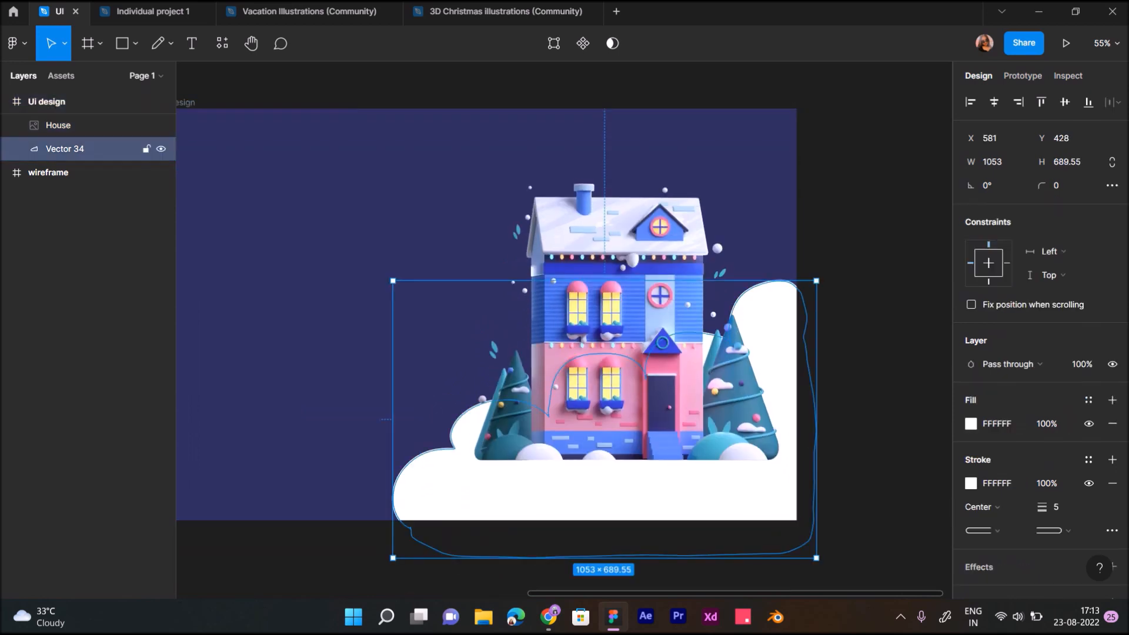
pyautogui.moveTo(605, 280); pyautogui.dragTo(605, 251)
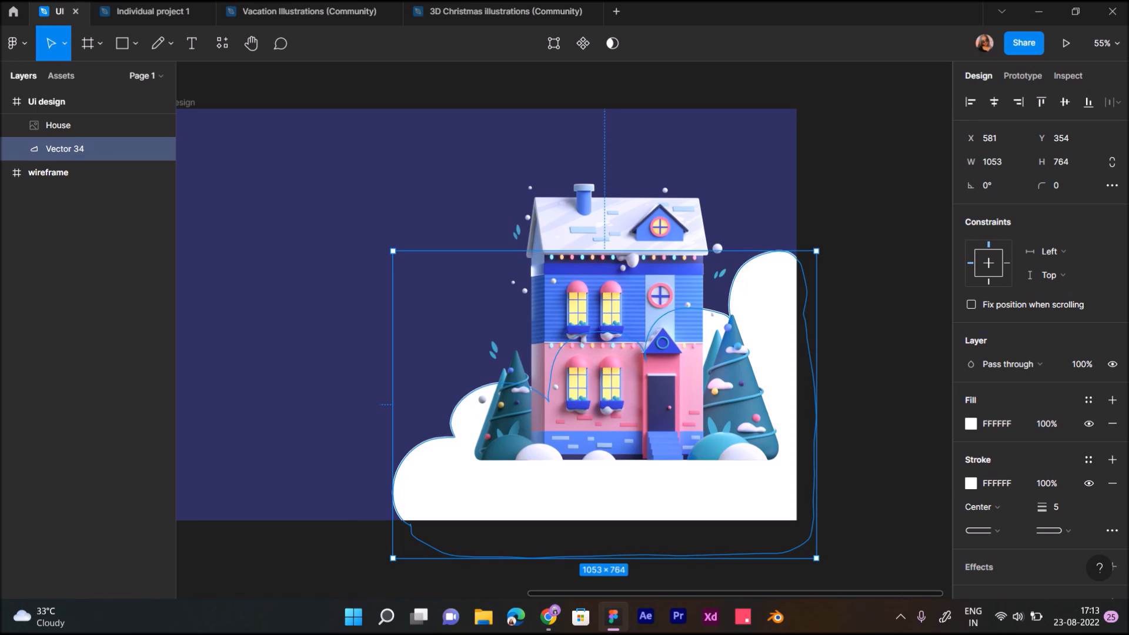
pyautogui.moveTo(393, 405); pyautogui.dragTo(369, 405)
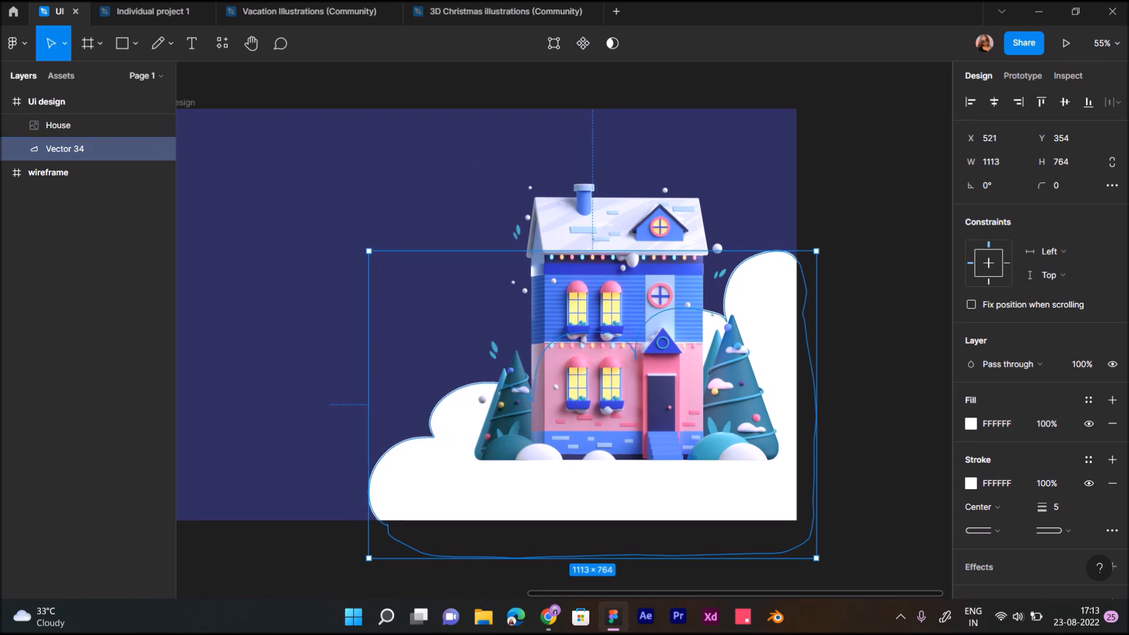
pyautogui.press('Escape')
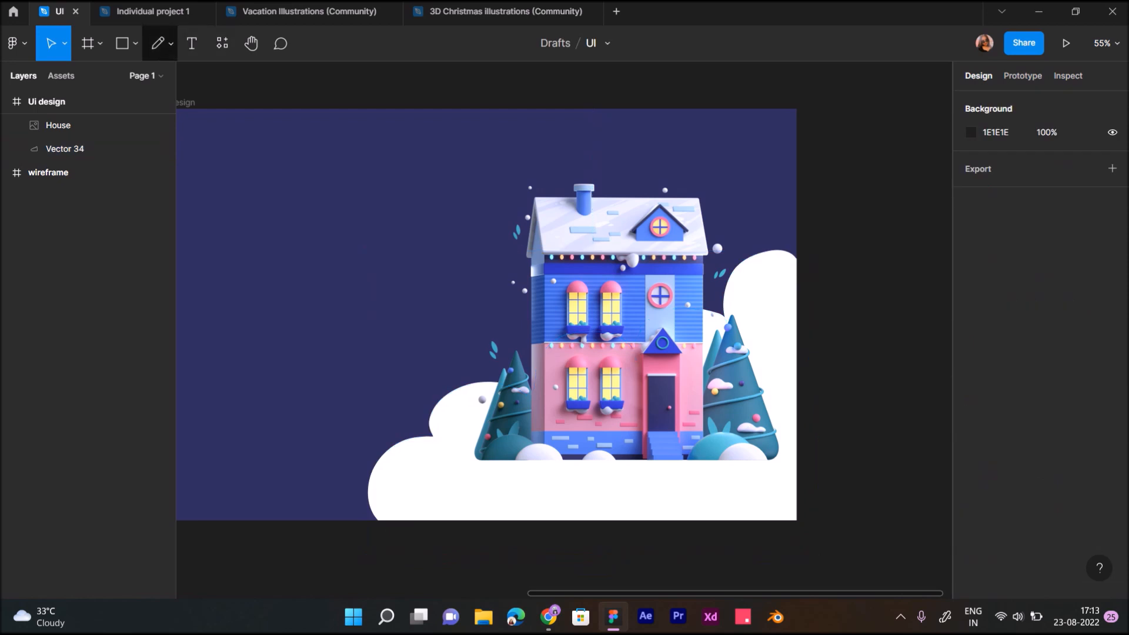
# Draw a circle of about 31 × 31 in the empty area left of the house and fill it with white FFFFFF.
pyautogui.click(135, 44)
pyautogui.click(94, 132)
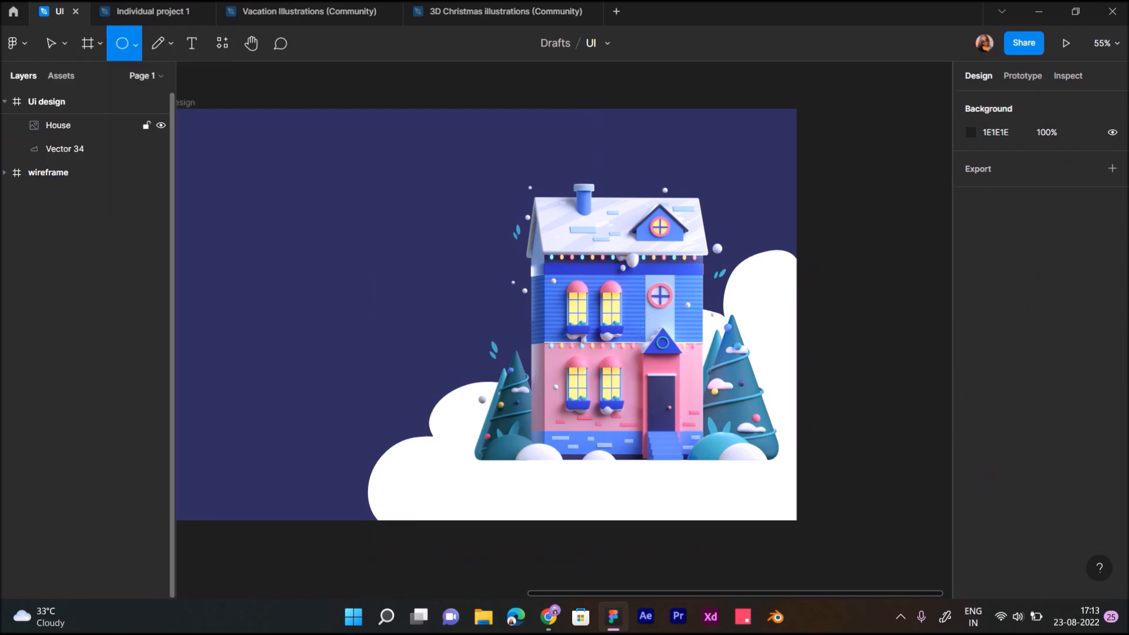
pyautogui.moveTo(413, 283); pyautogui.dragTo(419, 289)
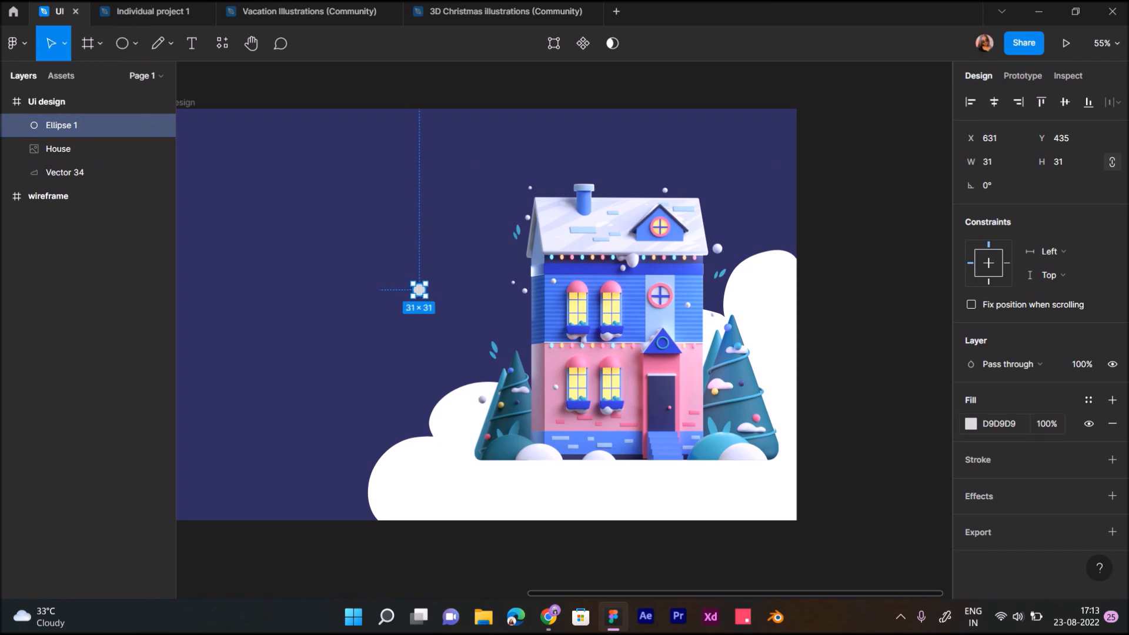
pyautogui.click(971, 424)
pyautogui.click(811, 529)
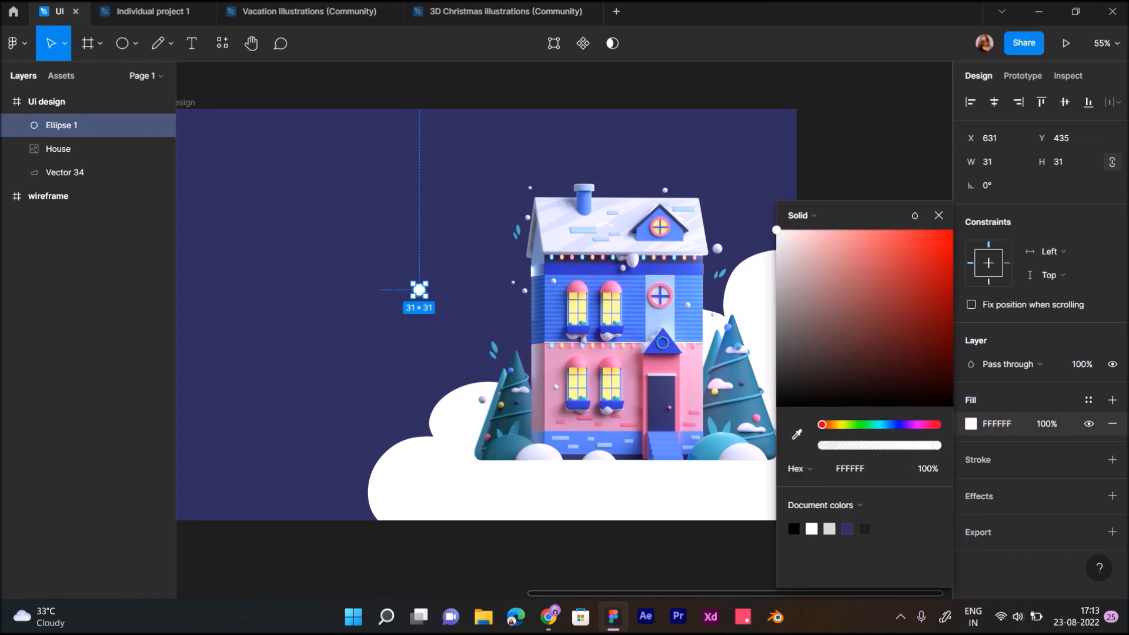
# Place the white circle left of the roof and a duplicate just above the cloud, scaling the duplicate to about 25 × 25.
pyautogui.moveTo(420, 290); pyautogui.dragTo(421, 353)
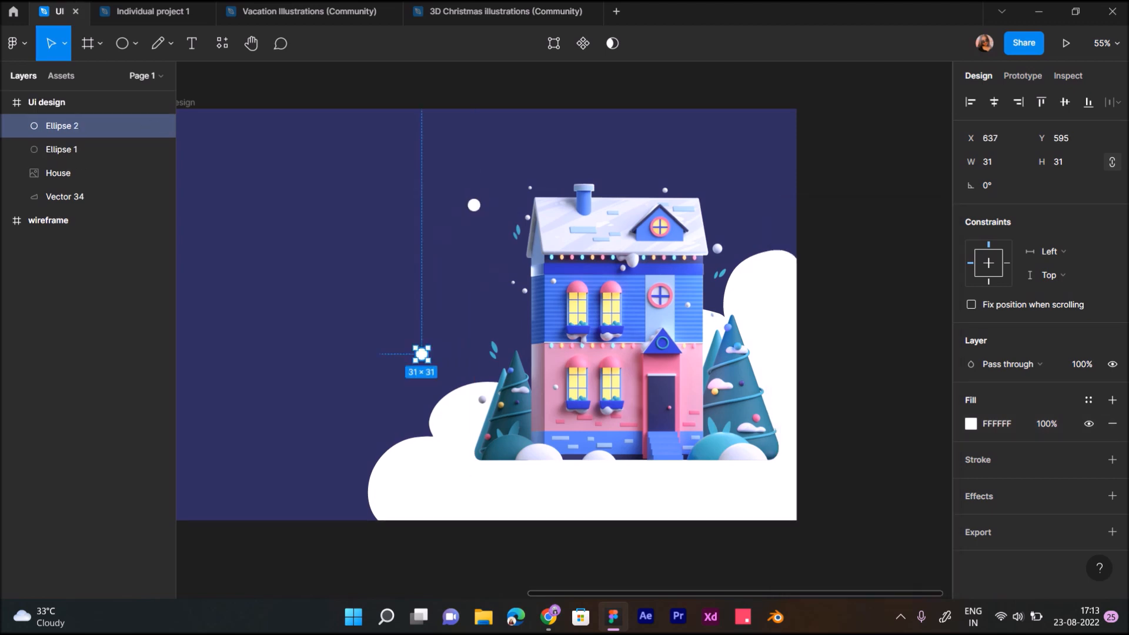
pyautogui.moveTo(427, 359); pyautogui.dragTo(425, 356)
pyautogui.click(58, 173)
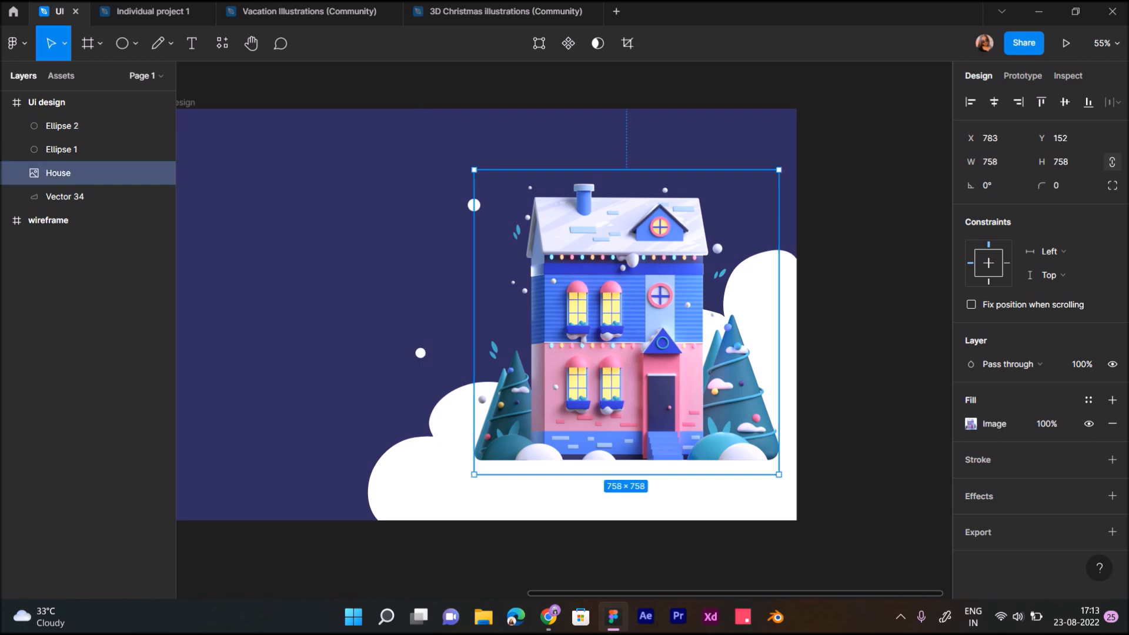
# Copy the small circle to the right of the roof and to the left of the house, scaling these copies down.
pyautogui.click(62, 126)
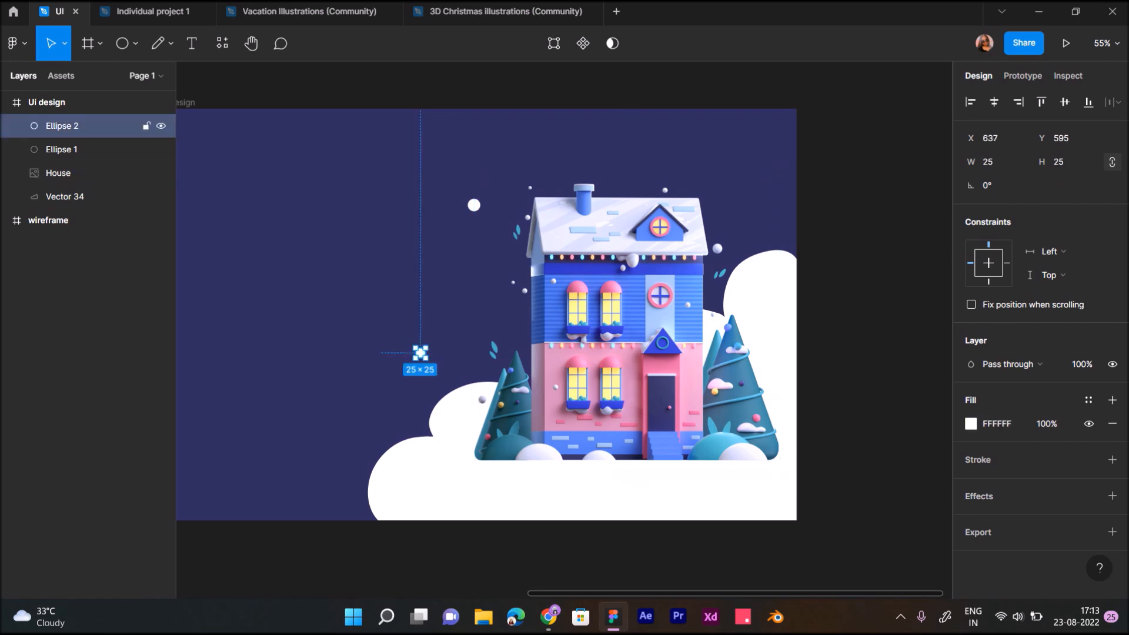
pyautogui.moveTo(420, 352); pyautogui.dragTo(735, 224)
pyautogui.scroll(3, 735, 224)
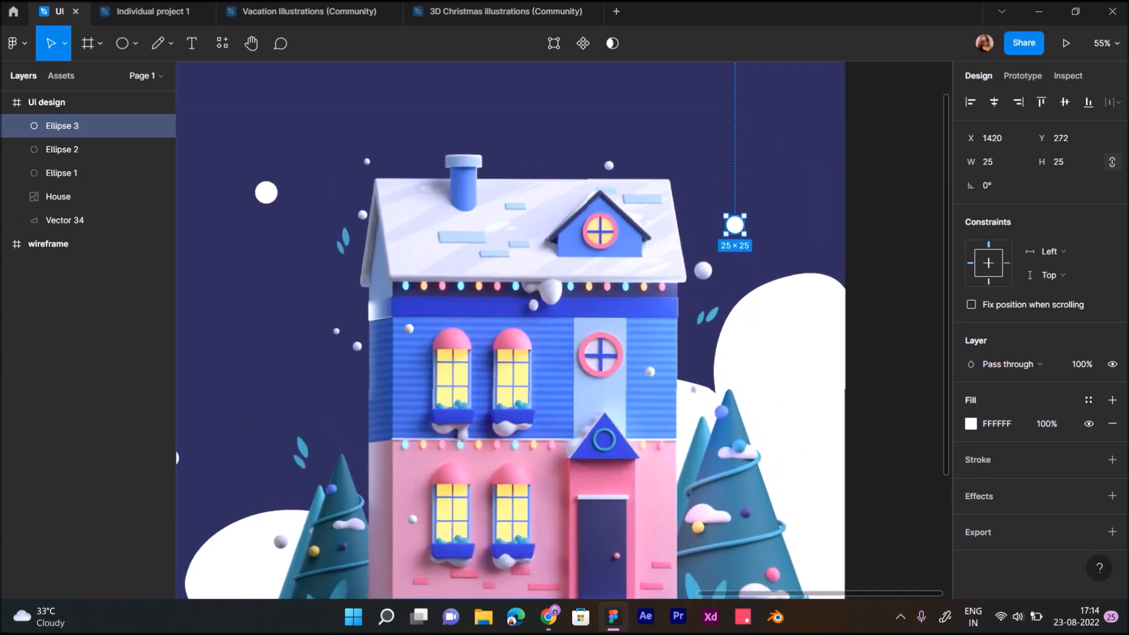
pyautogui.moveTo(745, 234); pyautogui.dragTo(285, 329)
pyautogui.click(88, 220)
pyautogui.rightClick(294, 166)
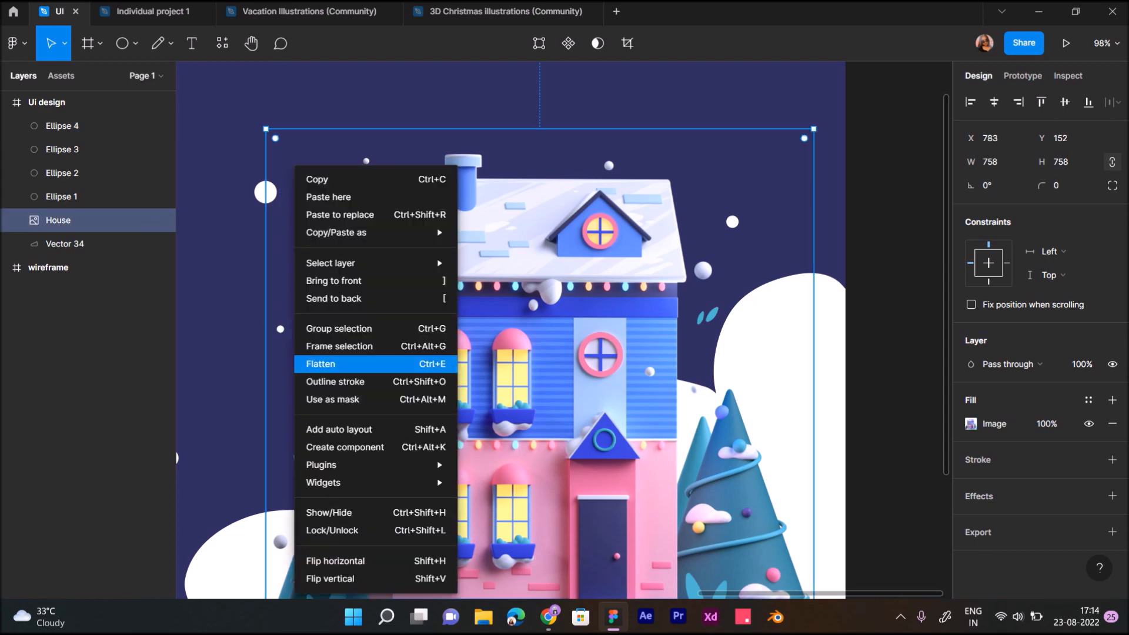
pyautogui.press('Escape')
pyautogui.hotkey('ctrl', '-')
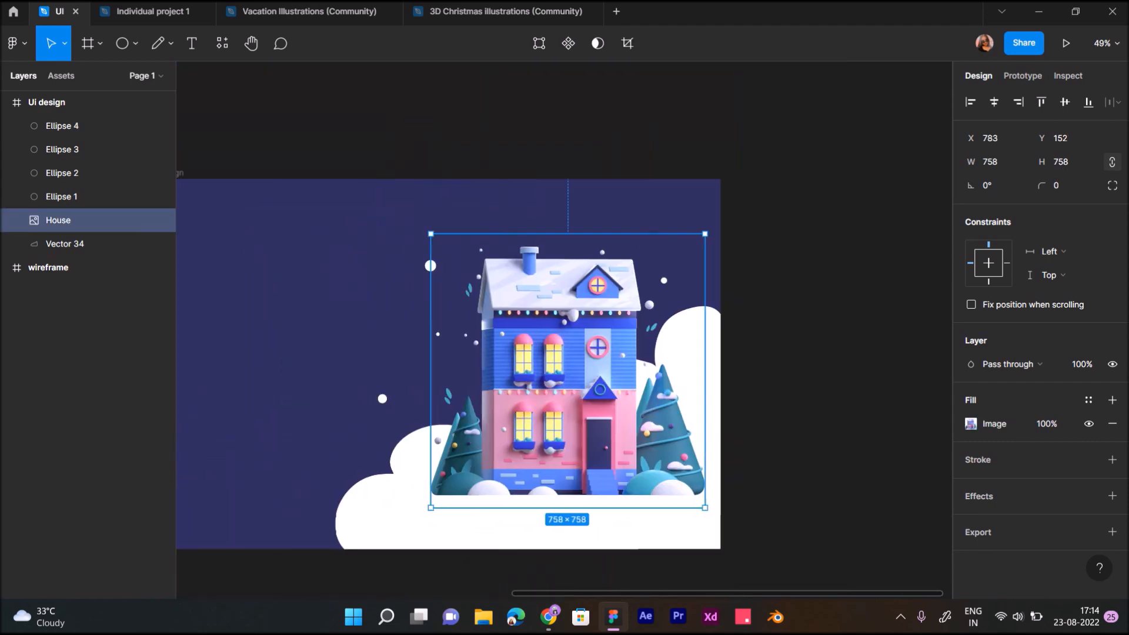
pyautogui.press('Escape')
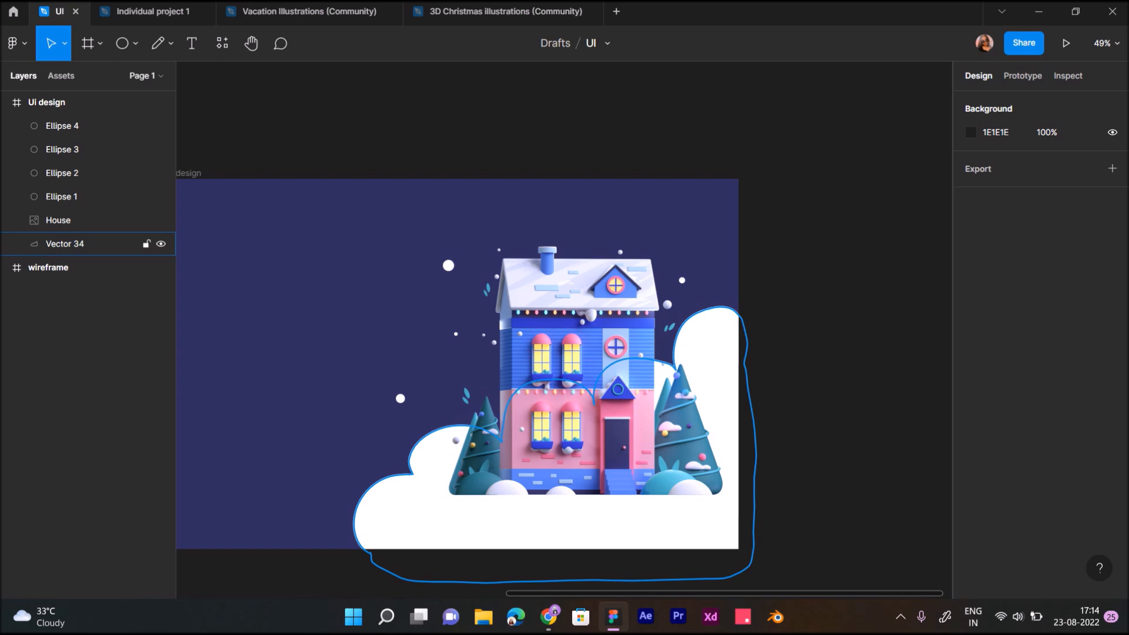
pyautogui.click(89, 220)
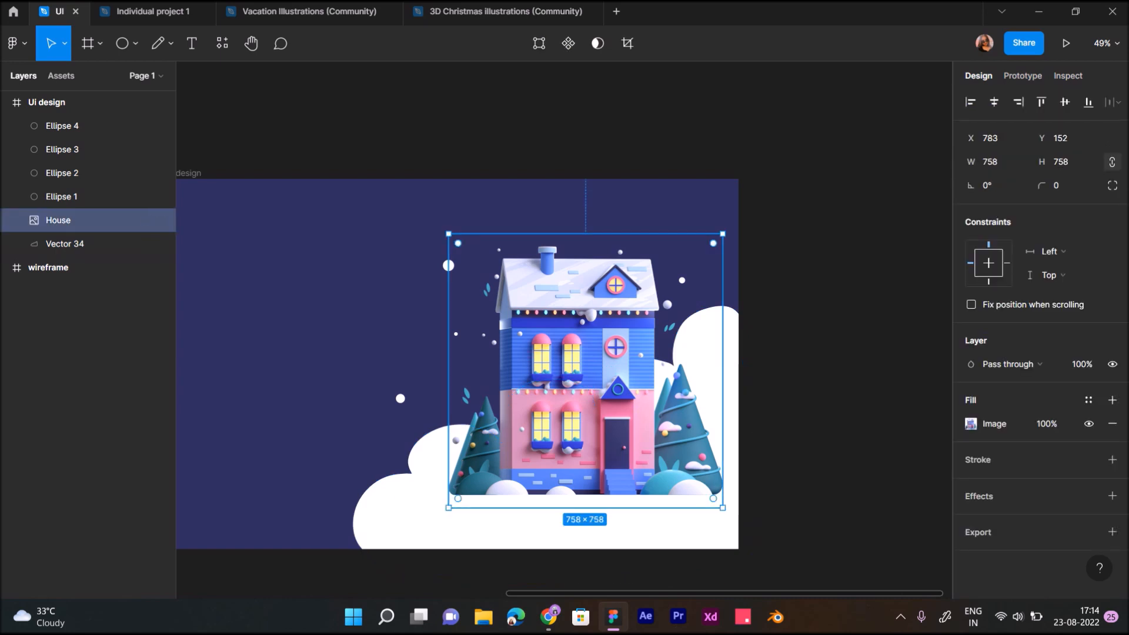
pyautogui.press('Escape')
# Draw a thin rectangle of about 748 × 18 along the base of the house and layer it directly behind the House illustration.
pyautogui.scroll(-2, 532, 349)
pyautogui.scroll(-3, 751, 312)
pyautogui.scroll(2, 780, 297)
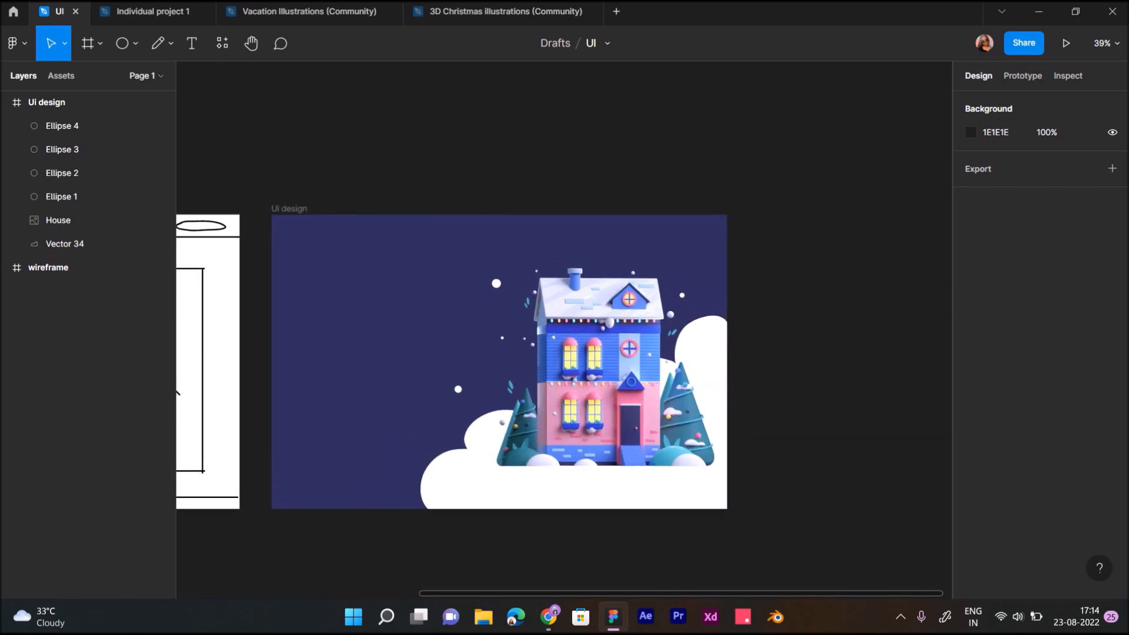
pyautogui.click(135, 43)
pyautogui.click(97, 79)
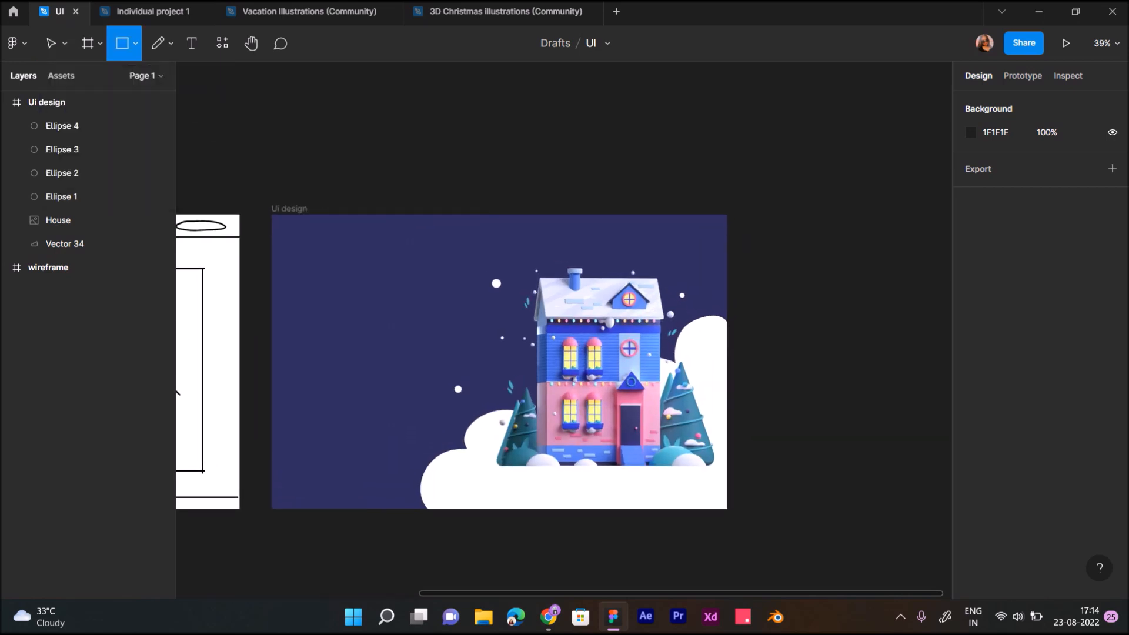
pyautogui.moveTo(500, 462); pyautogui.dragTo(715, 468)
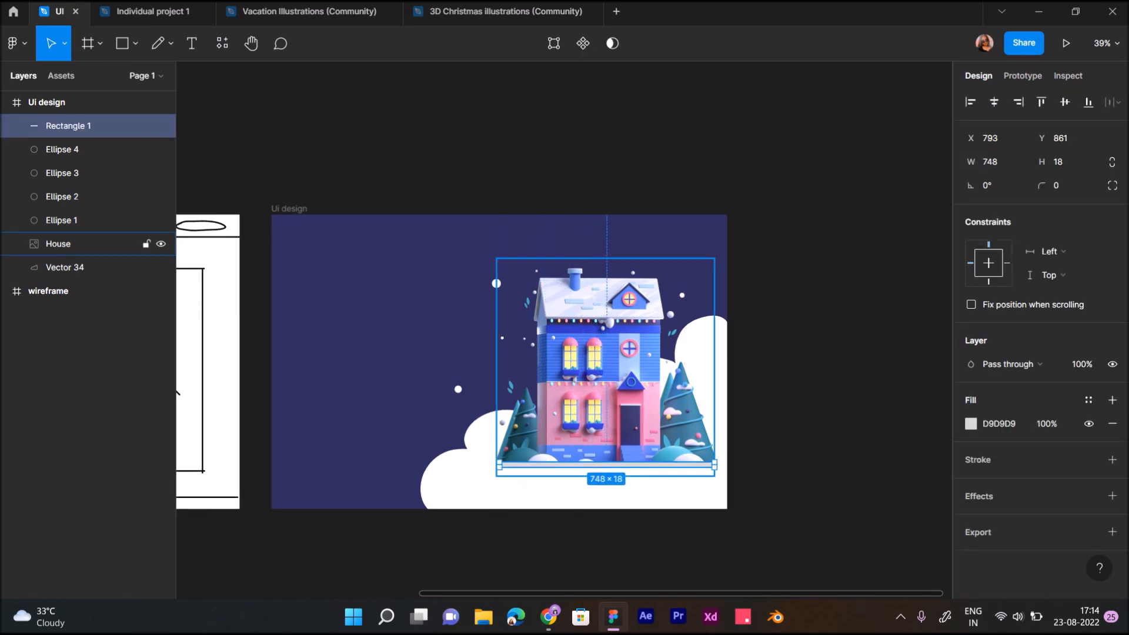
pyautogui.moveTo(88, 126); pyautogui.dragTo(88, 255)
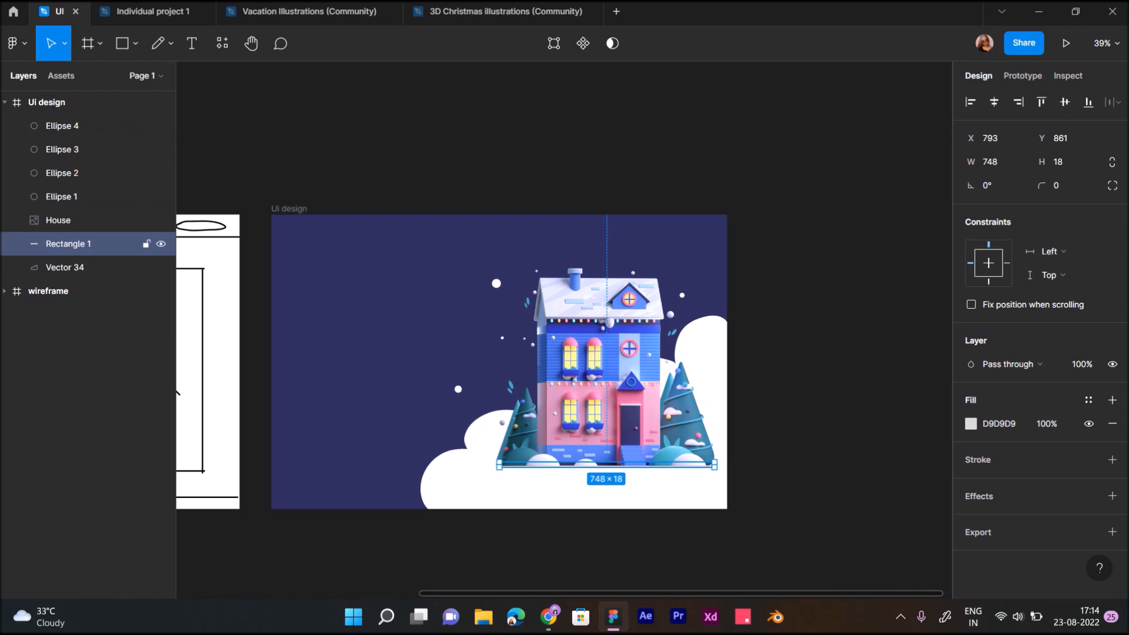
# Fill the thin rectangle behind the house base with dark grey 494949 and add a Layer blur of 20 to it.
pyautogui.click(971, 423)
pyautogui.moveTo(777, 255); pyautogui.dragTo(776, 356)
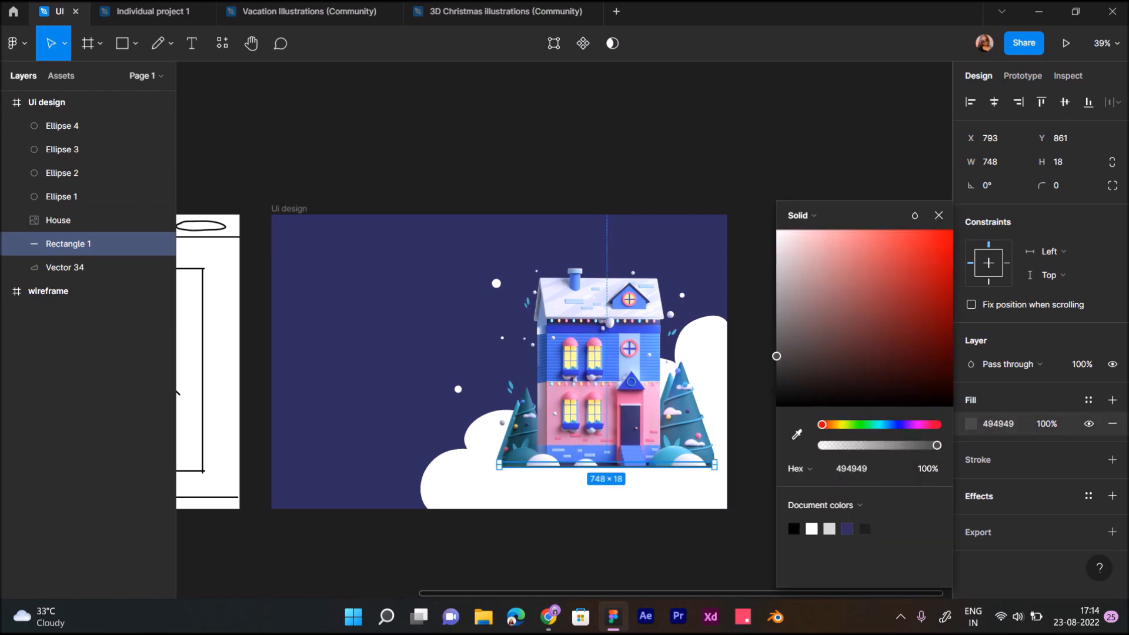
pyautogui.click(1112, 496)
pyautogui.click(970, 519)
pyautogui.click(1014, 519)
pyautogui.click(1026, 537)
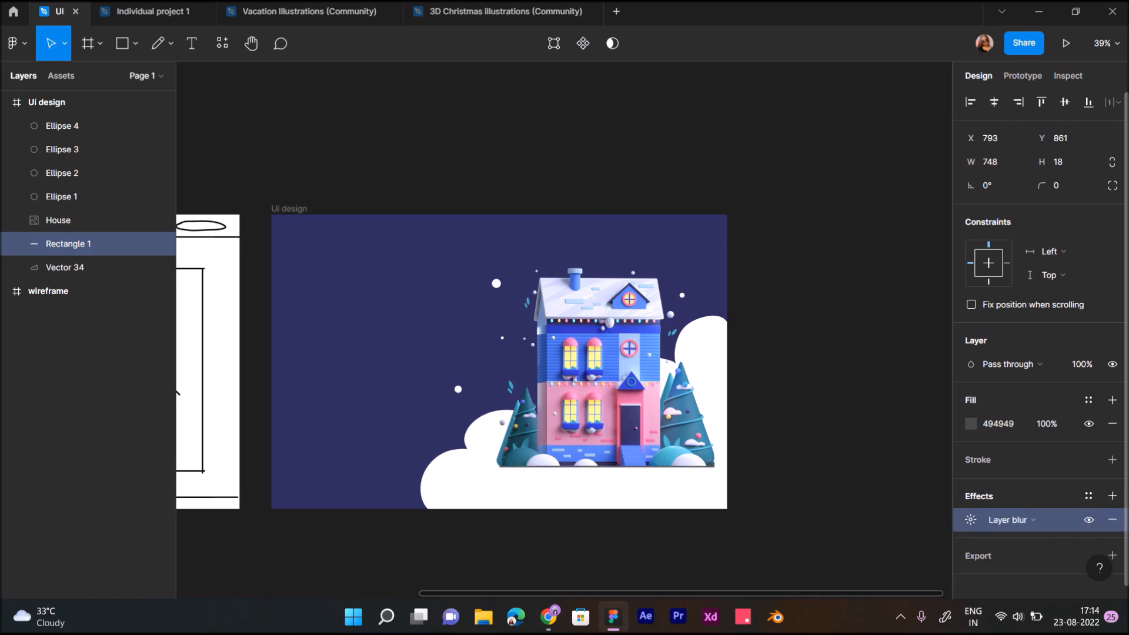
pyautogui.click(971, 519)
pyautogui.moveTo(795, 555); pyautogui.dragTo(1042, 564)
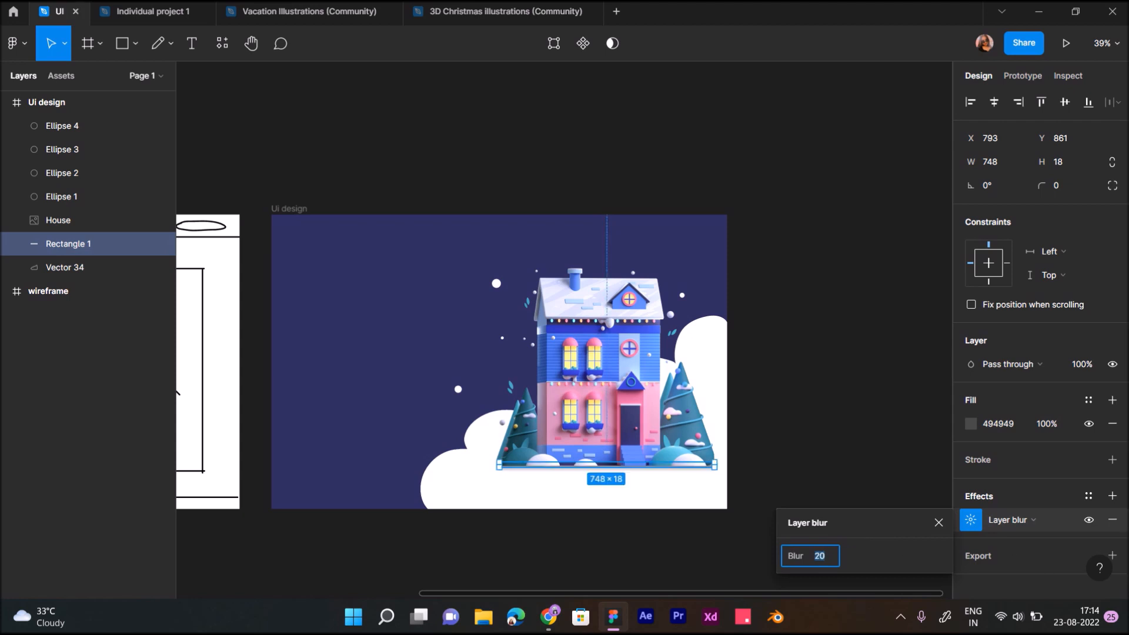
pyautogui.click(835, 389)
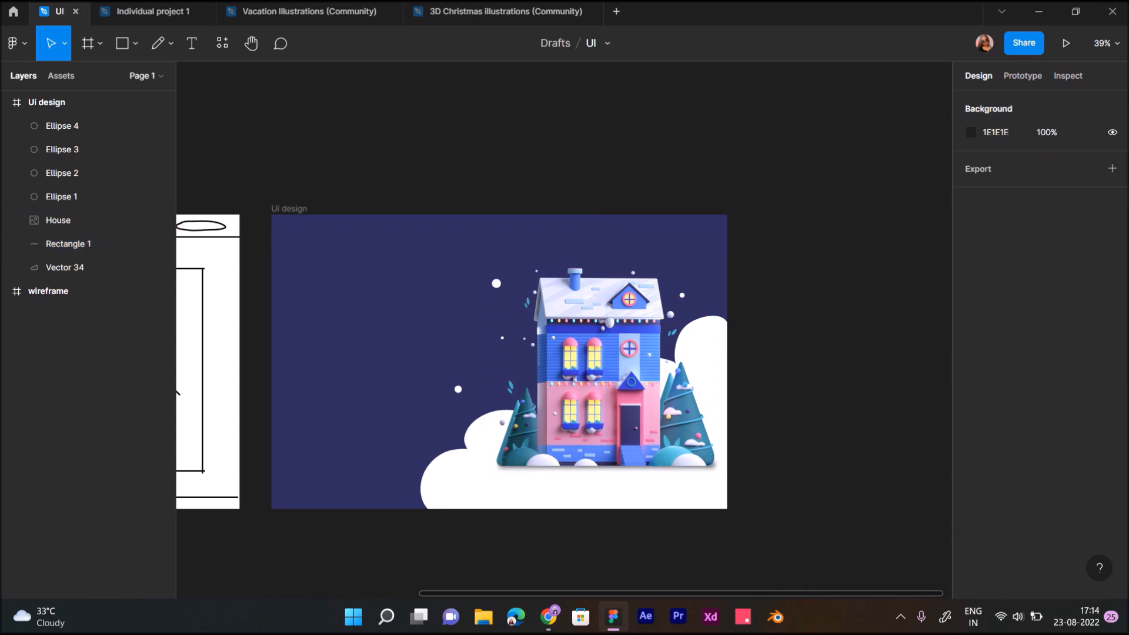
# Nudge the blurred shadow rectangle down to Y 866 and set its fill opacity to 40%.
pyautogui.click(68, 244)
pyautogui.press('Down')
pyautogui.press('Down')
pyautogui.press('Down')
pyautogui.press('Down')
pyautogui.press('Down')
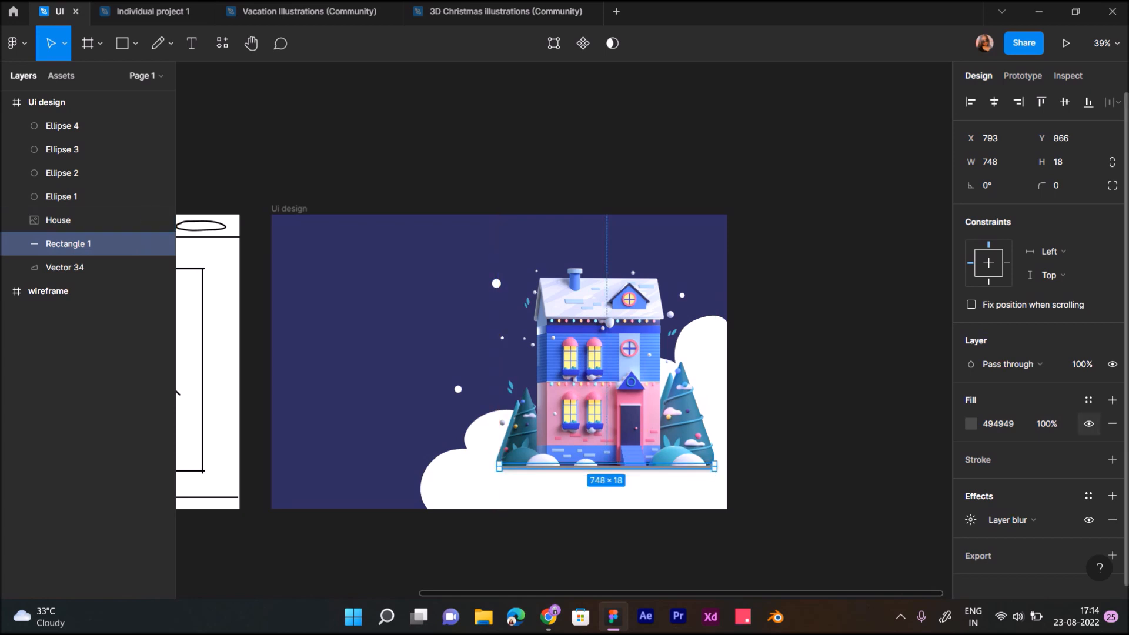
pyautogui.click(1046, 423)
pyautogui.write('40')
pyautogui.press('Return')
pyautogui.press('Escape')
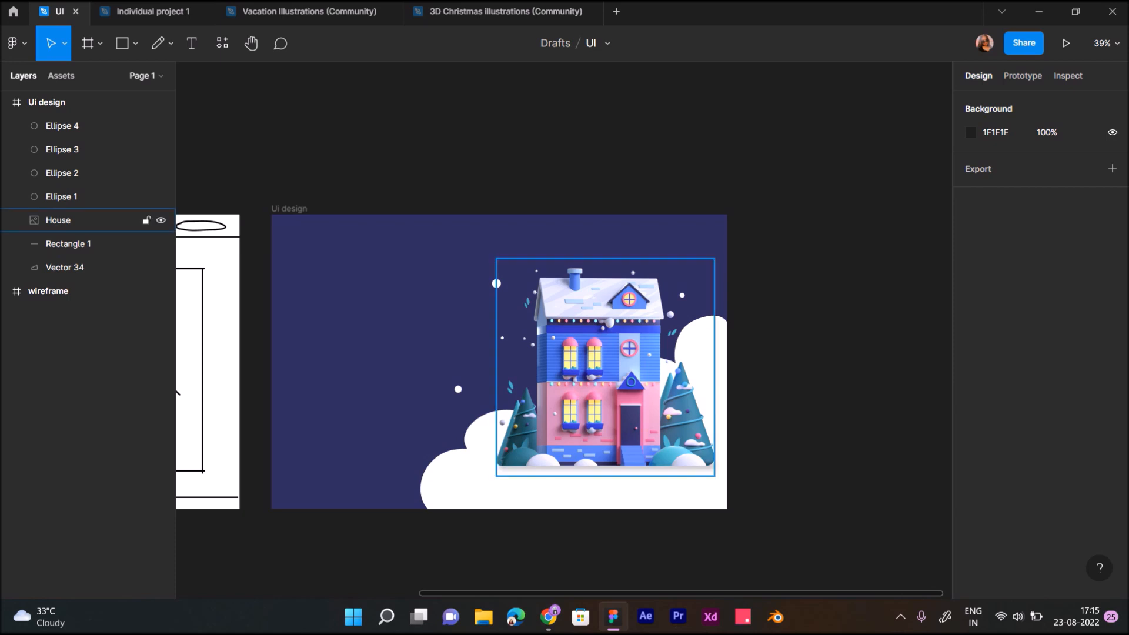
# Increase the shadow rectangle's height to 49 and position it behind the house base at about X 783, Y 827.
pyautogui.click(67, 243)
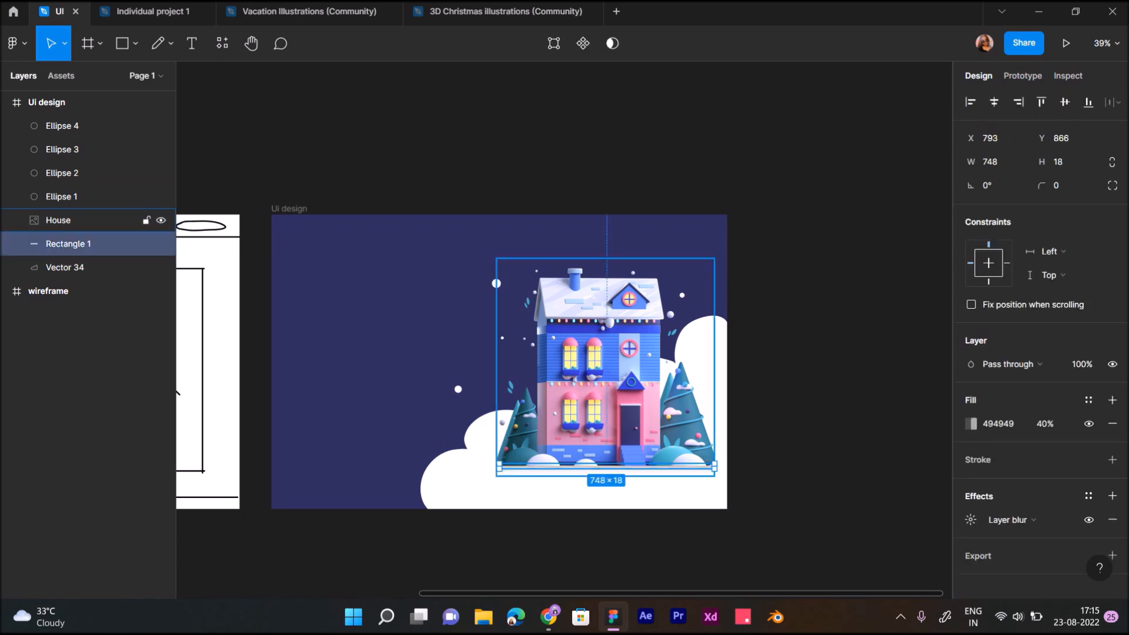
pyautogui.moveTo(607, 466)
pyautogui.mouseDown()
pyautogui.moveTo(593, 453)
pyautogui.moveTo(592, 464)
pyautogui.mouseUp()
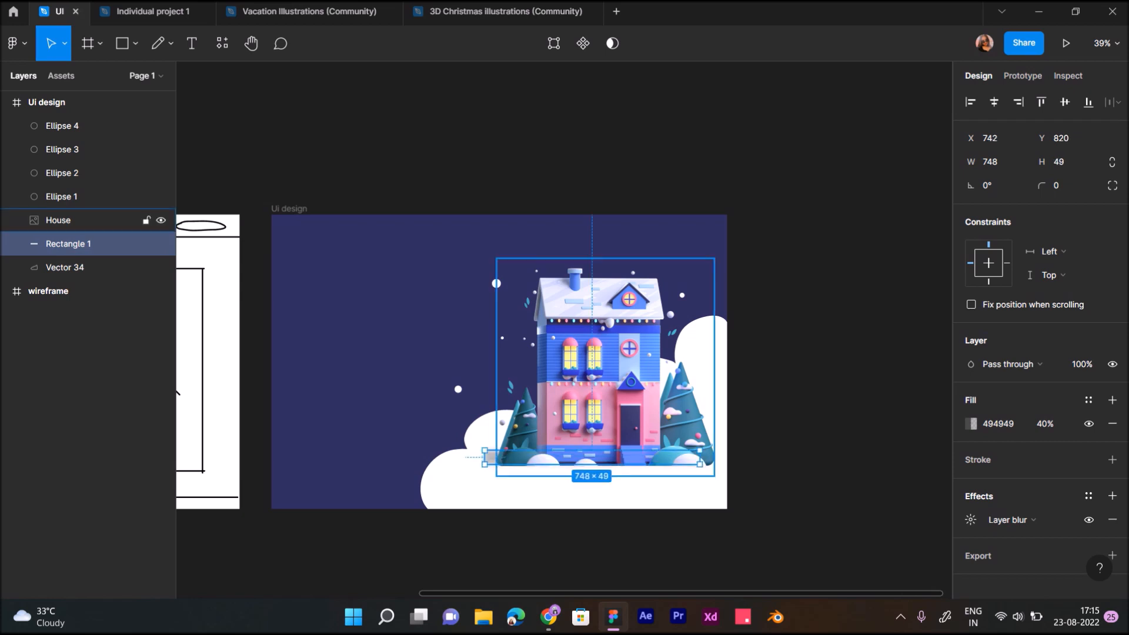
pyautogui.moveTo(490, 458); pyautogui.dragTo(496, 457)
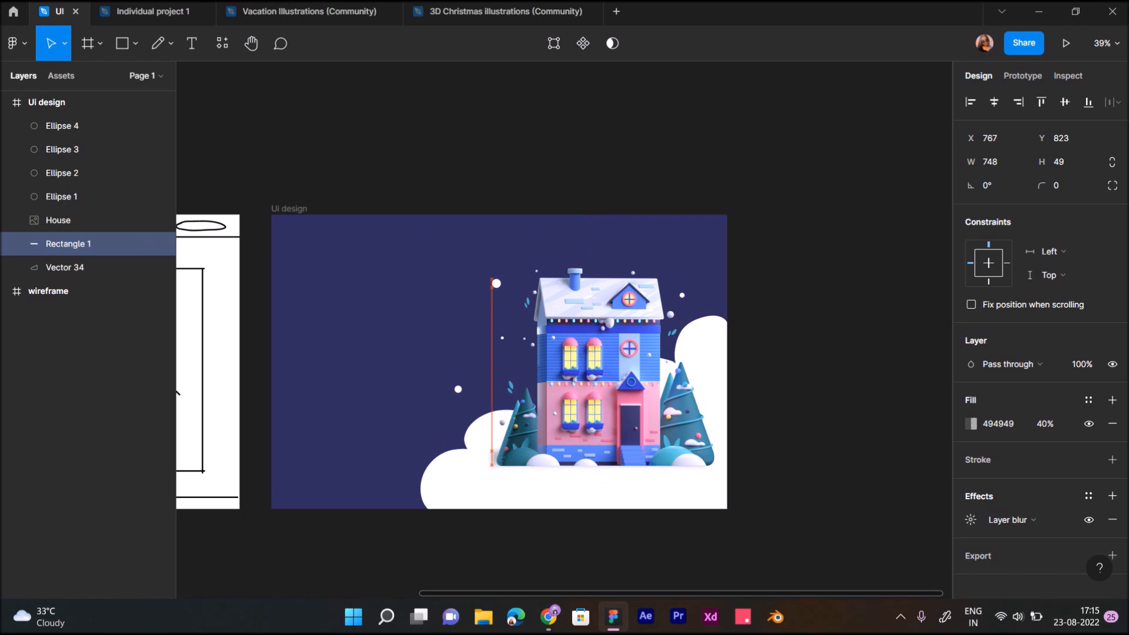
pyautogui.press('Escape')
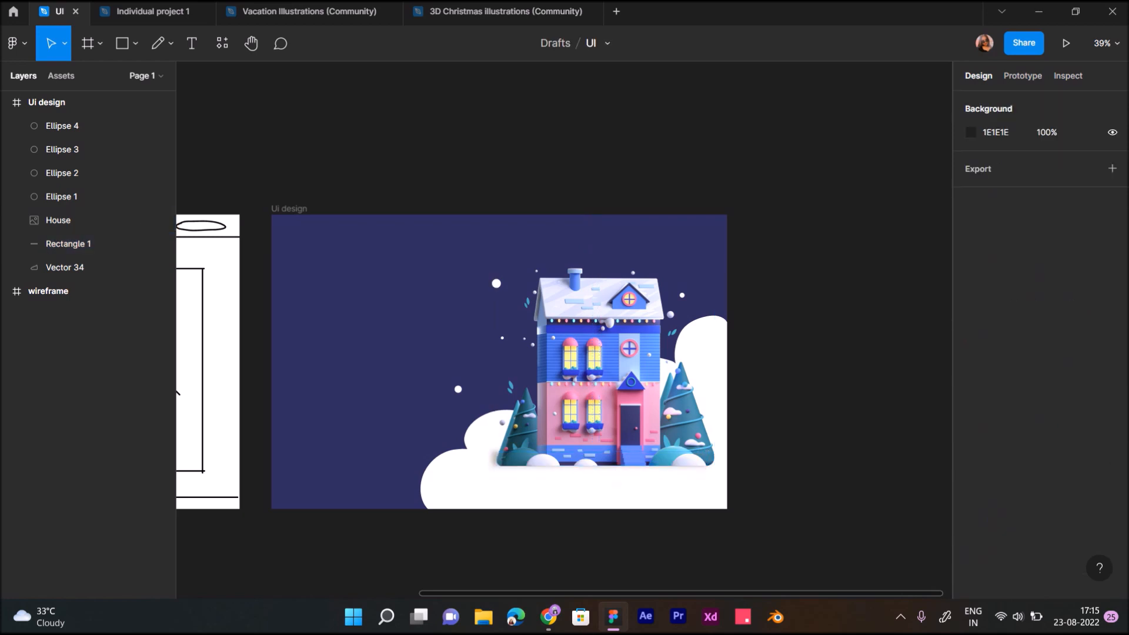
pyautogui.scroll(5, 508, 452)
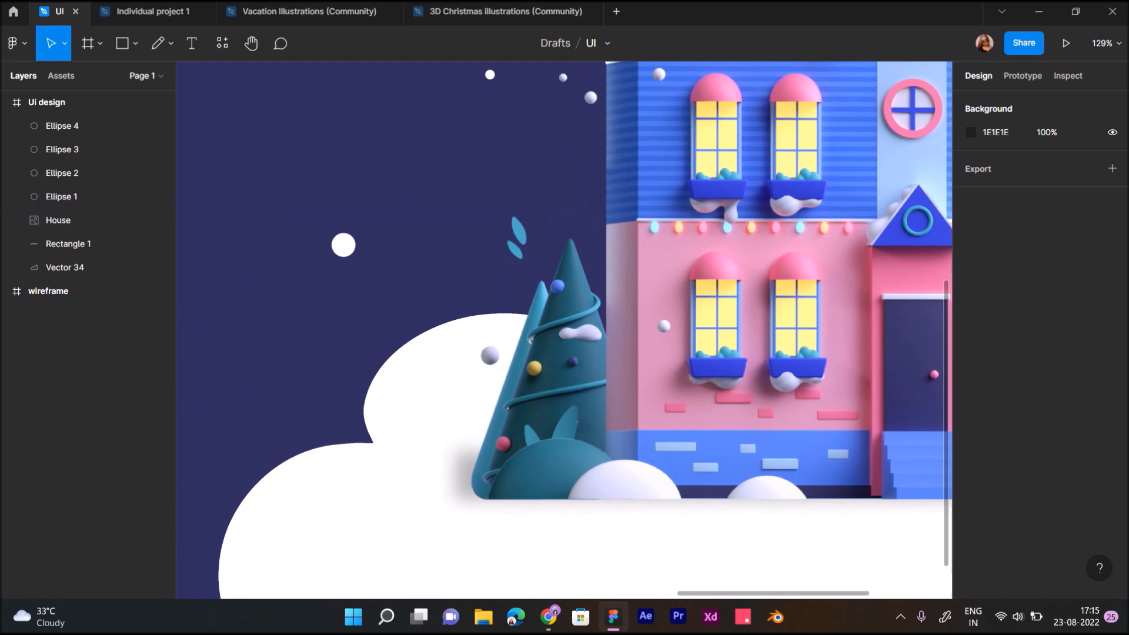
pyautogui.click(464, 475)
pyautogui.moveTo(463, 476); pyautogui.dragTo(476, 477)
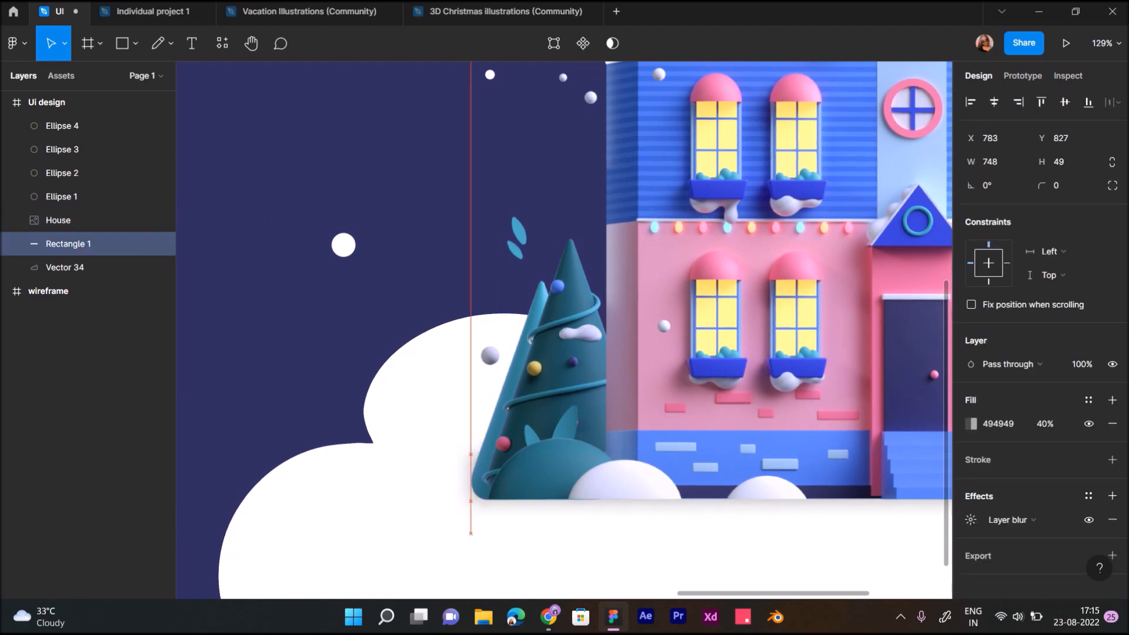
pyautogui.scroll(-5, 483, 472)
pyautogui.press('Escape')
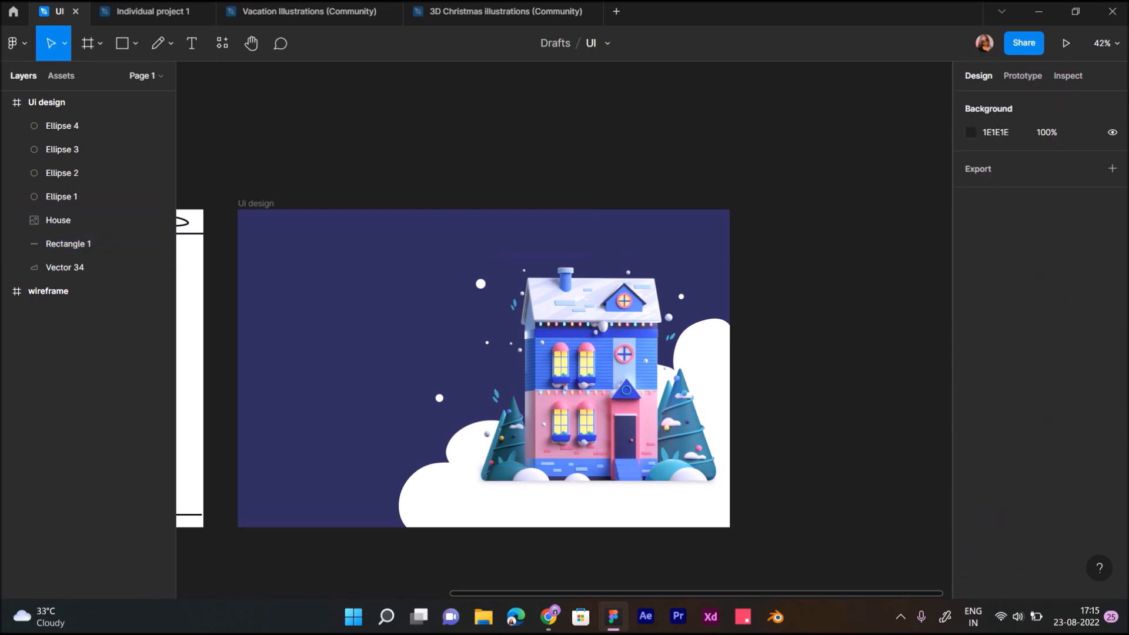
# Change the fill of the cloud shape to off-white F7F7F8.
pyautogui.hscroll(-2, 563, 370)
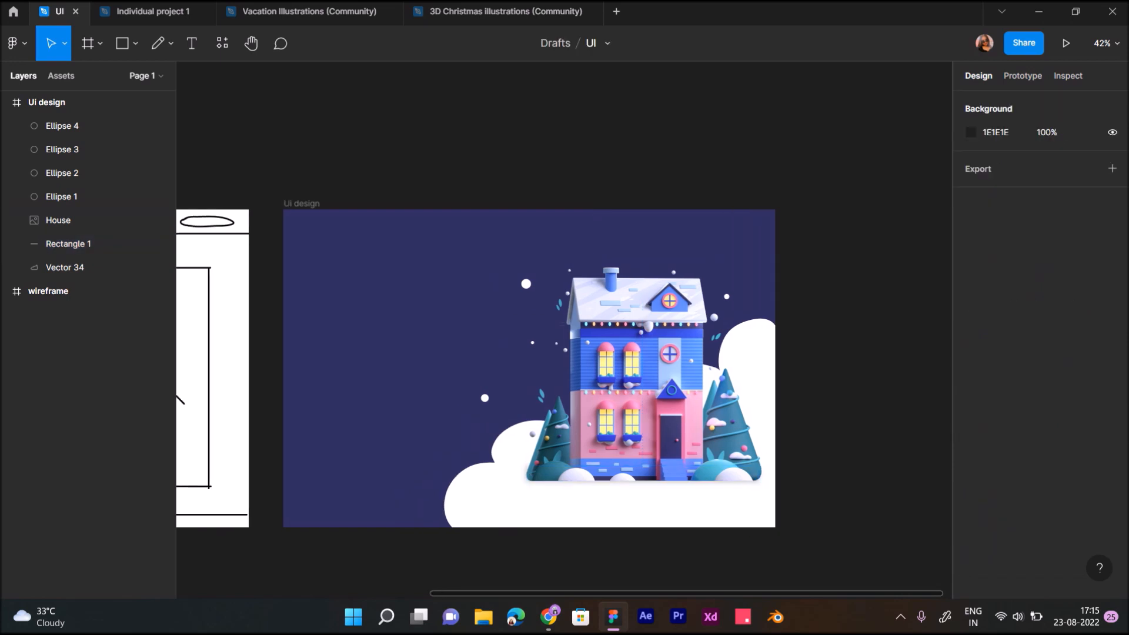
pyautogui.scroll(5, 499, 456)
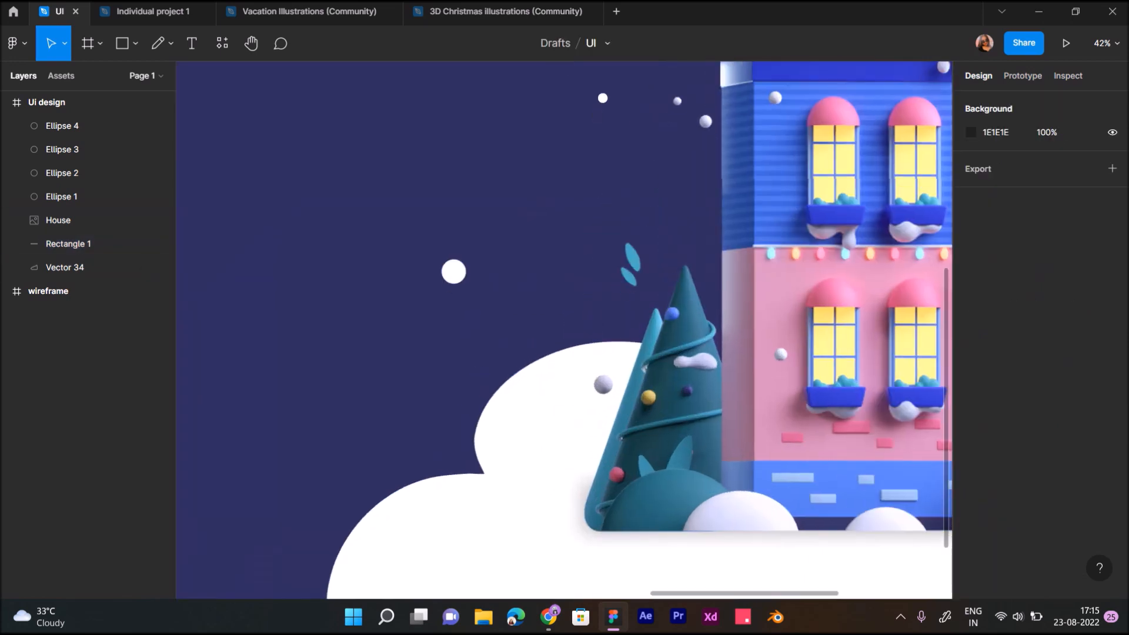
pyautogui.click(453, 271)
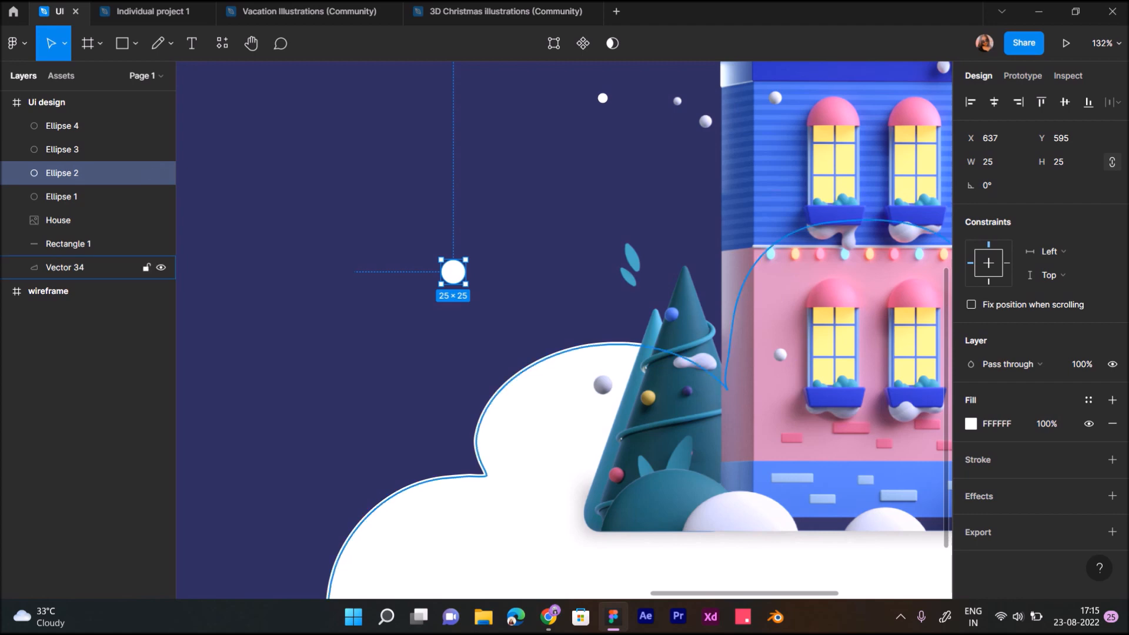
pyautogui.click(518, 438)
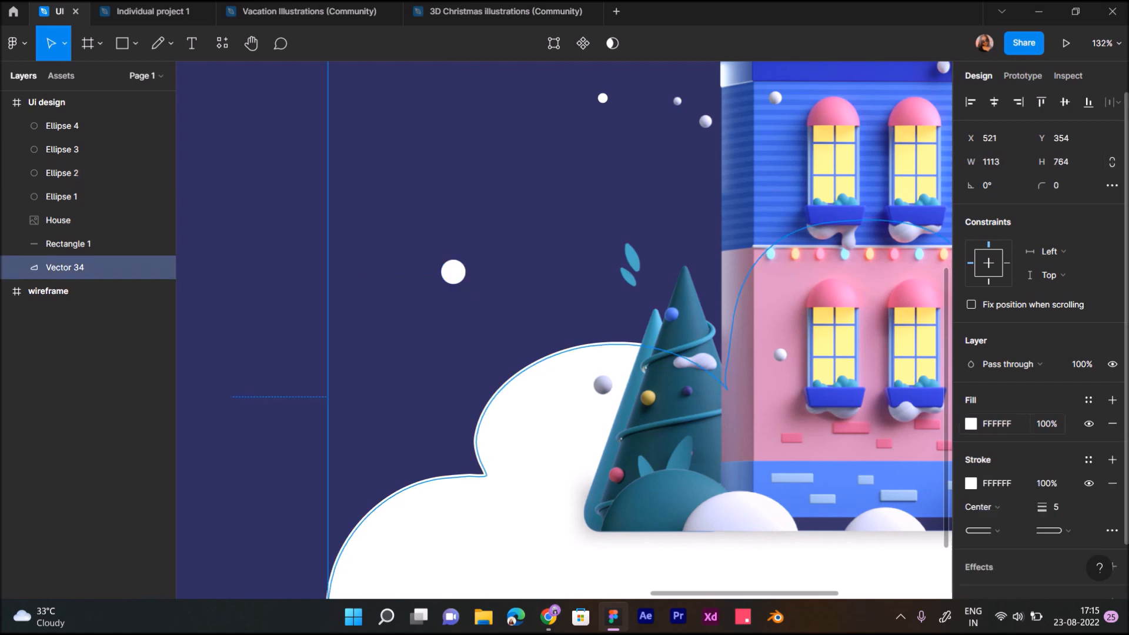
pyautogui.click(971, 424)
pyautogui.moveTo(777, 229); pyautogui.dragTo(777, 235)
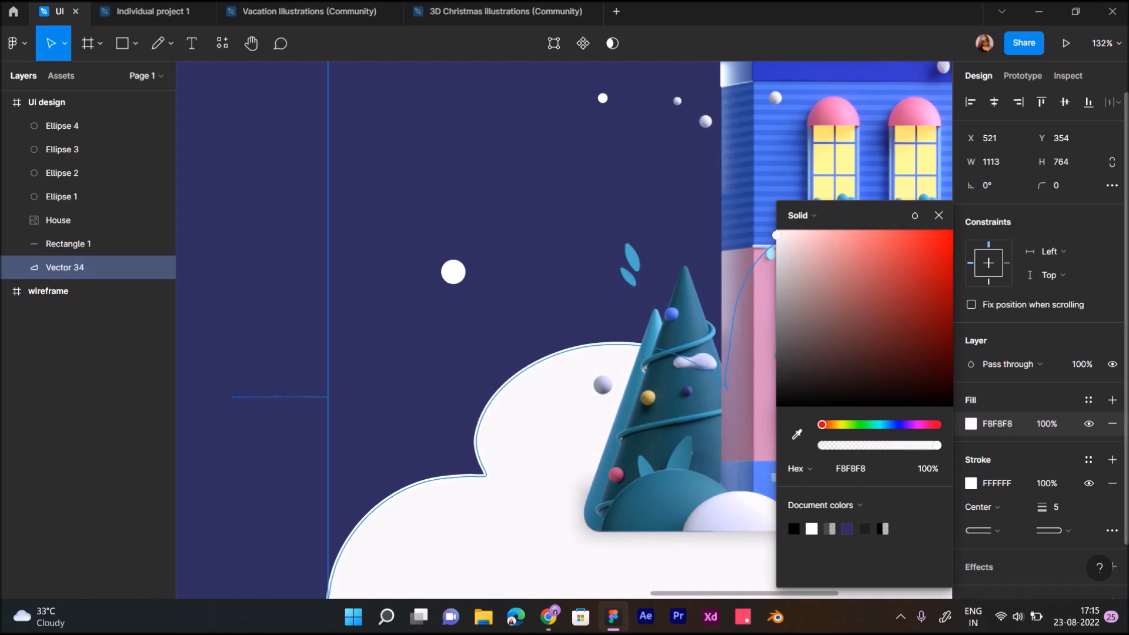
pyautogui.click(797, 434)
pyautogui.click(882, 132)
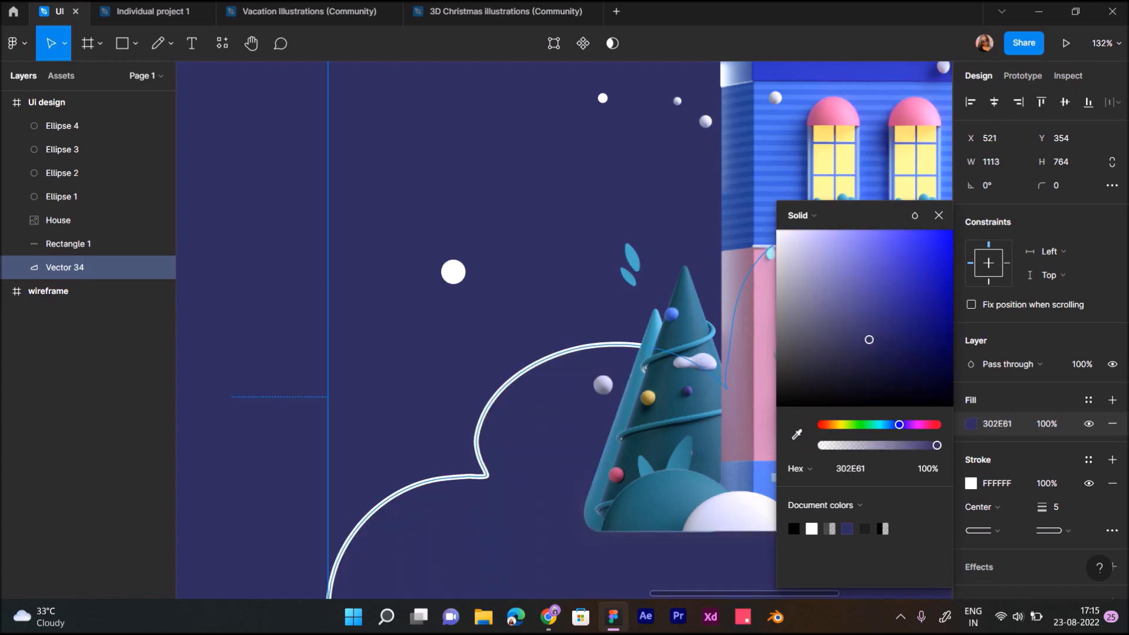
pyautogui.moveTo(867, 335); pyautogui.dragTo(777, 235)
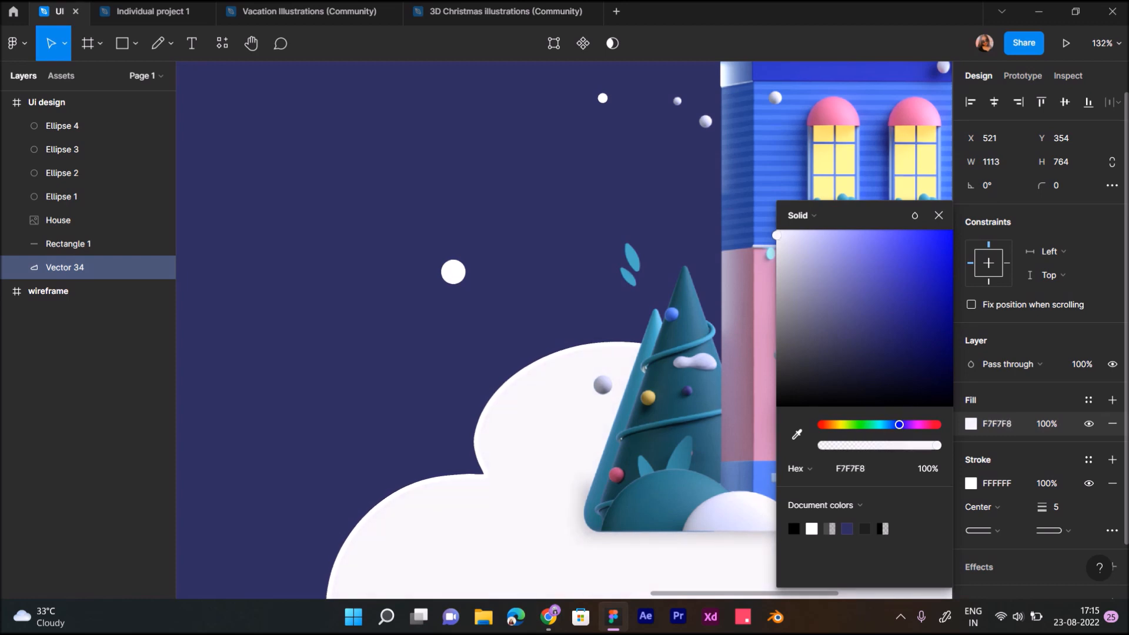
# Match the cloud's stroke colour to its fill by sampling F7F7F8 from inside the cloud.
pyautogui.click(971, 483)
pyautogui.click(797, 434)
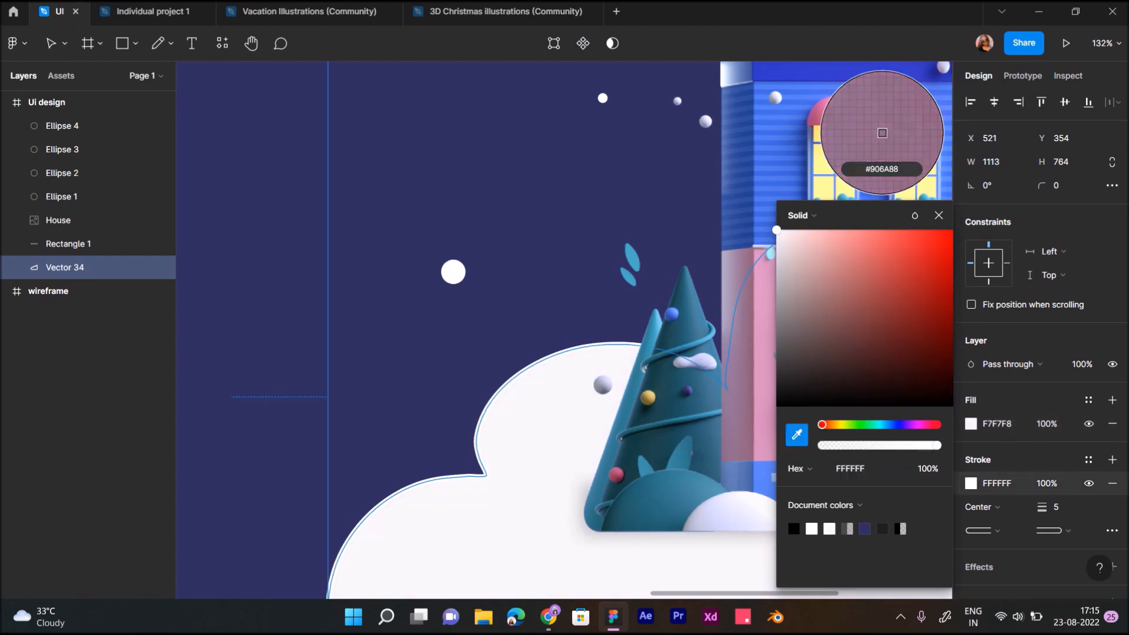
pyautogui.click(553, 432)
pyautogui.click(239, 263)
pyautogui.scroll(-5, 239, 263)
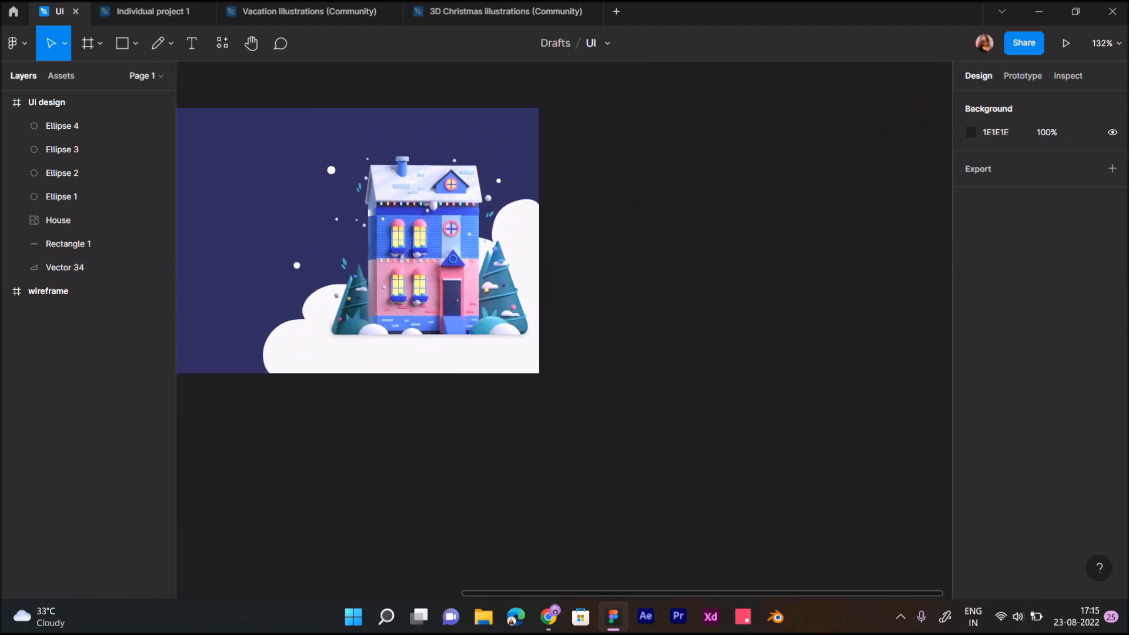
pyautogui.hscroll(-4, 241, 263)
pyautogui.scroll(2, 241, 263)
pyautogui.scroll(2, 246, 263)
pyautogui.hscroll(1, 246, 263)
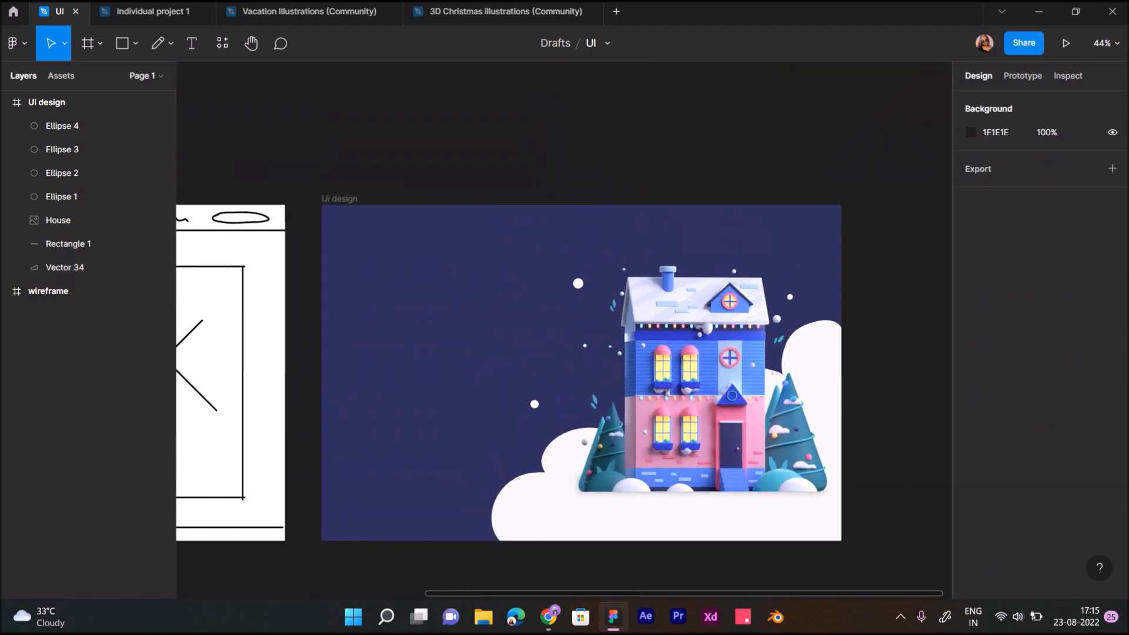
# Scale the white circle beside the roof down to 23 × 23 and place it at about X 735, Y 257.
pyautogui.scroll(5, 677, 242)
pyautogui.click(62, 196)
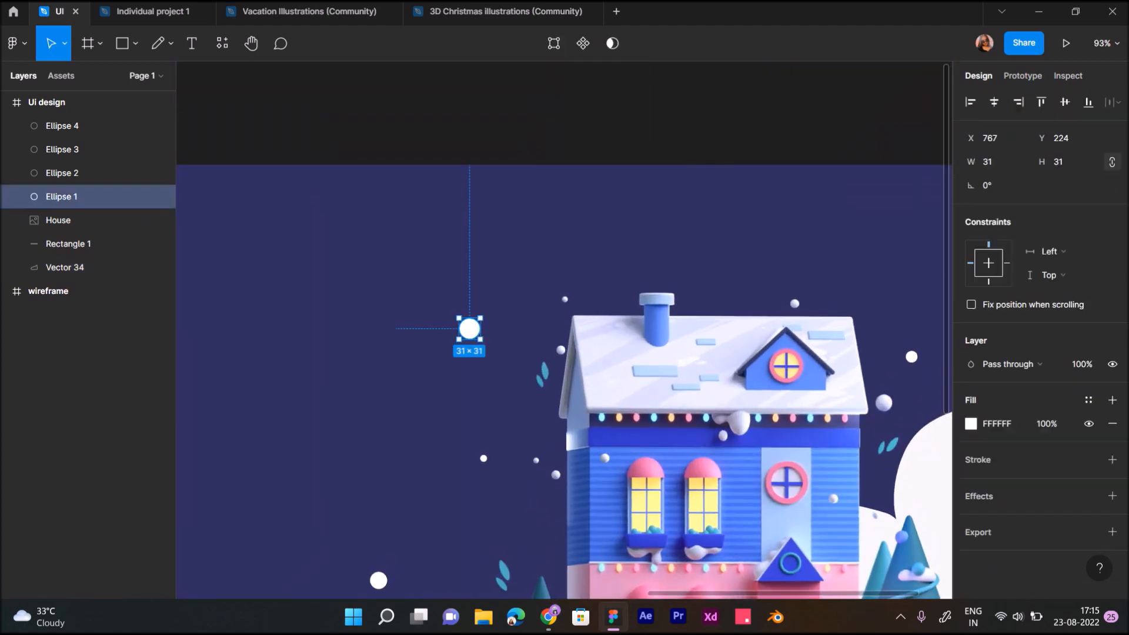
pyautogui.moveTo(480, 339); pyautogui.dragTo(445, 349)
pyautogui.scroll(-3, 444, 349)
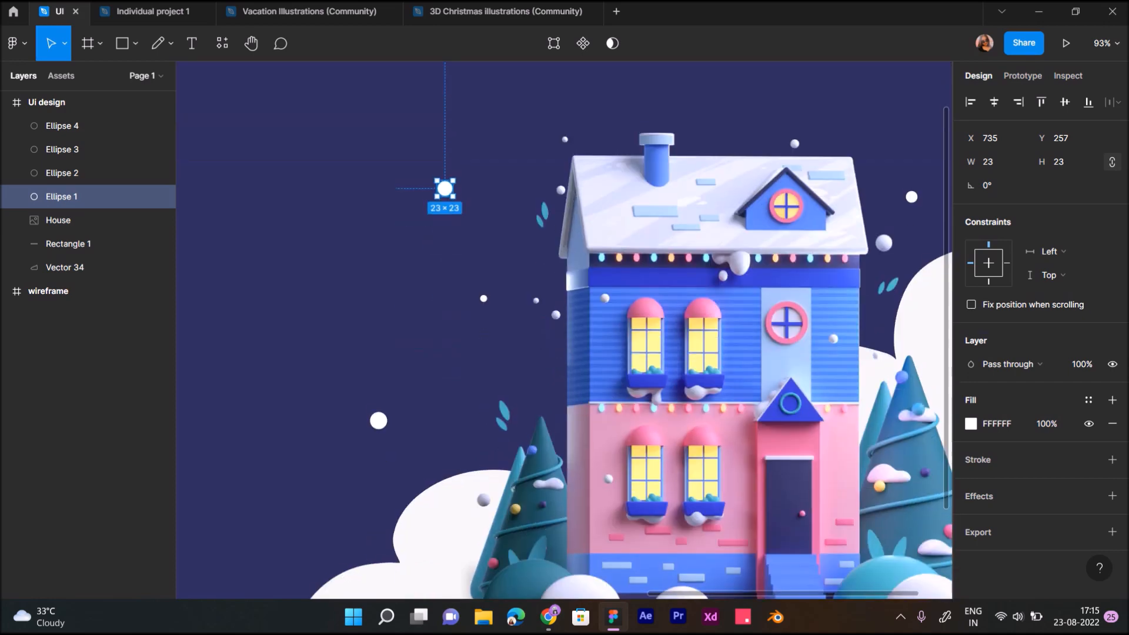
# Move the 25 × 25 circle closer to the cloud and shift the smallest dot beside the house slightly down and outward.
pyautogui.click(61, 173)
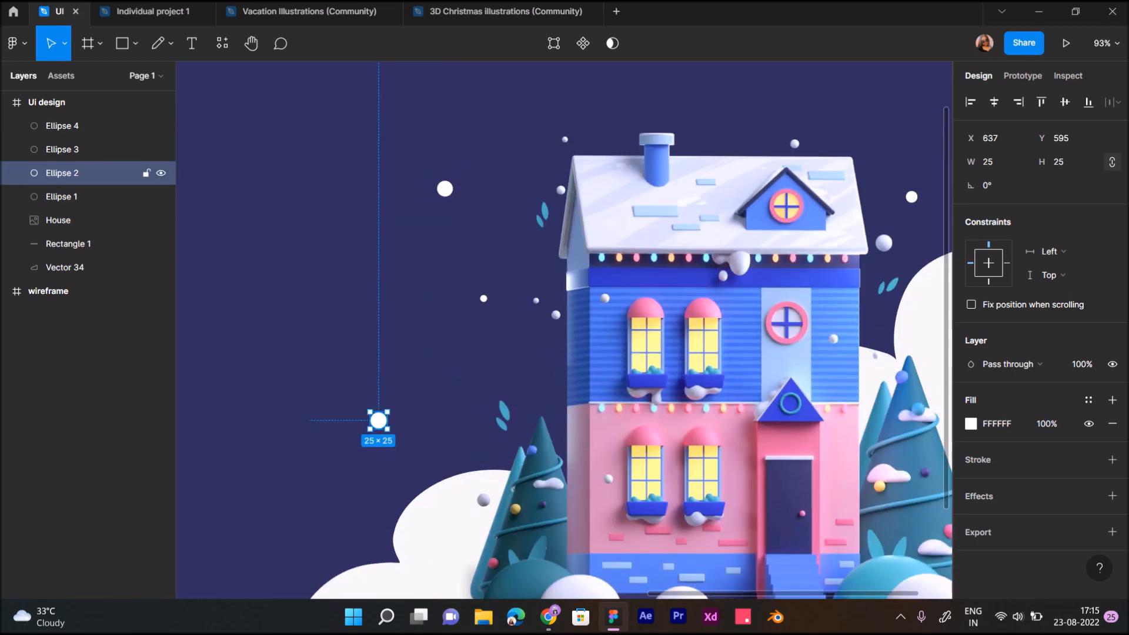
pyautogui.moveTo(379, 421); pyautogui.dragTo(407, 453)
pyautogui.moveTo(484, 298); pyautogui.dragTo(472, 318)
pyautogui.click(390, 289)
pyautogui.scroll(-5, 390, 289)
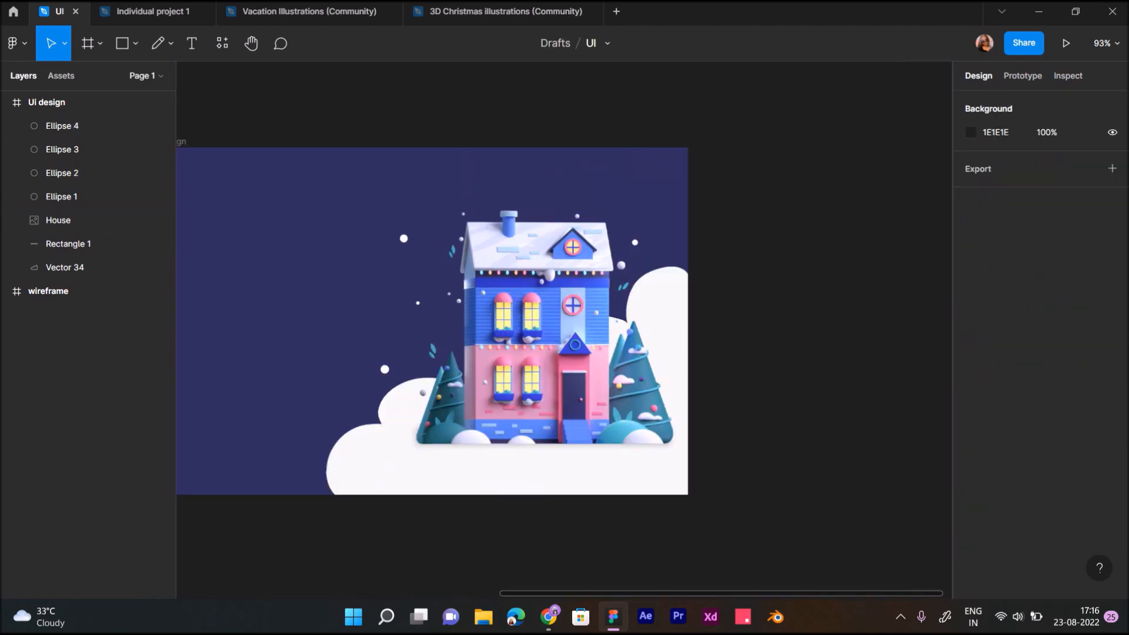
# Extend the Ui design frame slightly downward at its lower edge.
pyautogui.hscroll(-1, 390, 289)
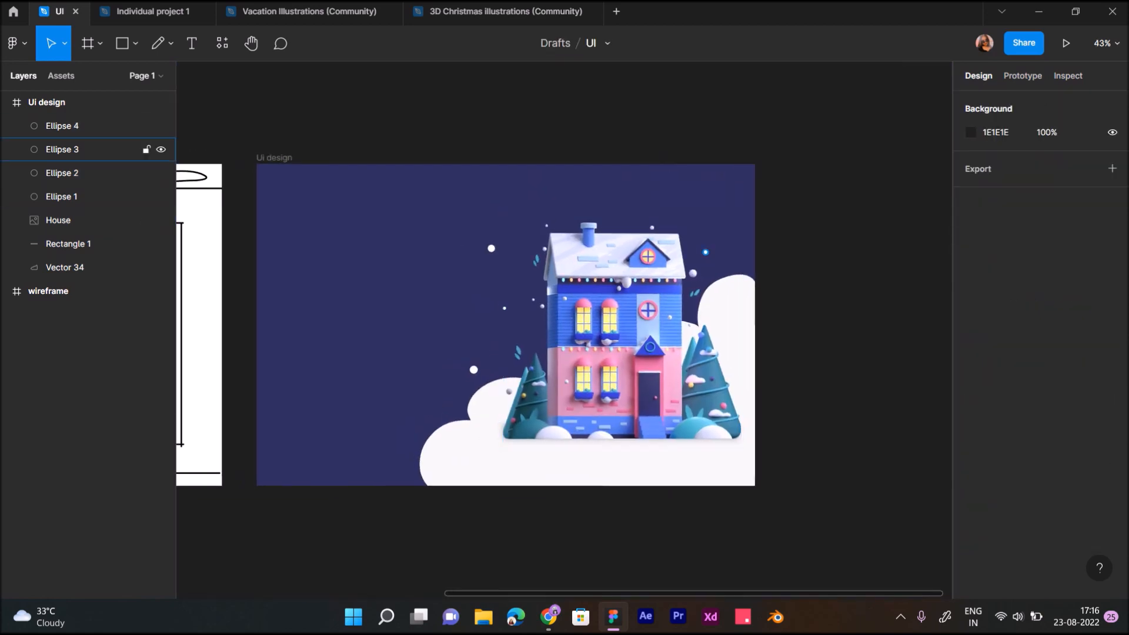
pyautogui.hscroll(-1, 648, 229)
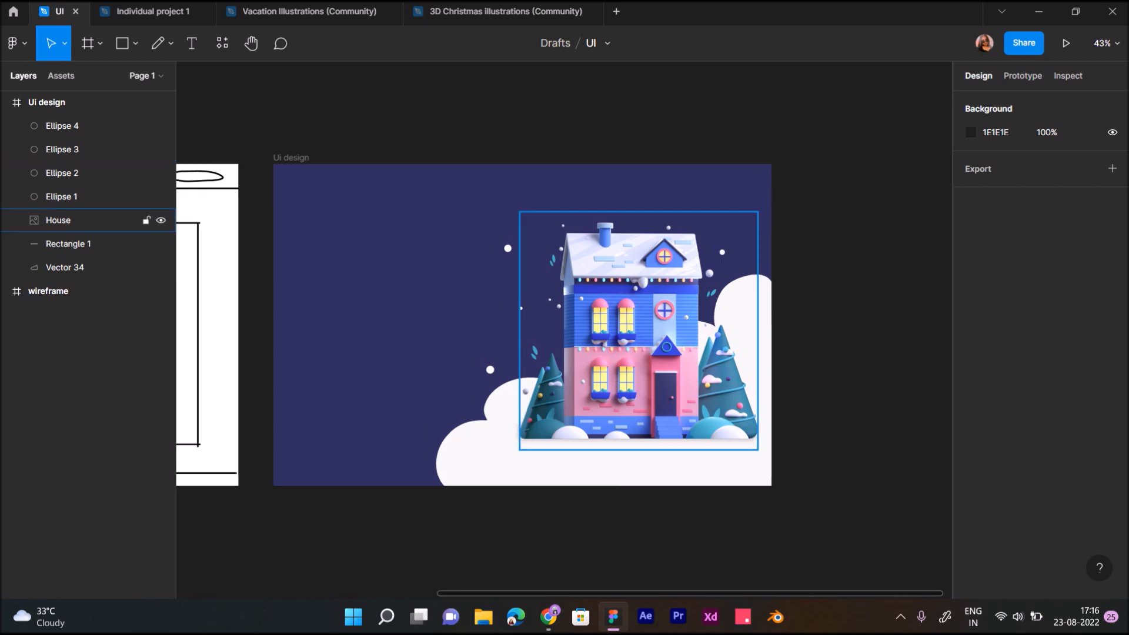
pyautogui.scroll(2, 648, 230)
pyautogui.hscroll(-1, 648, 230)
pyautogui.hscroll(-1, 552, 355)
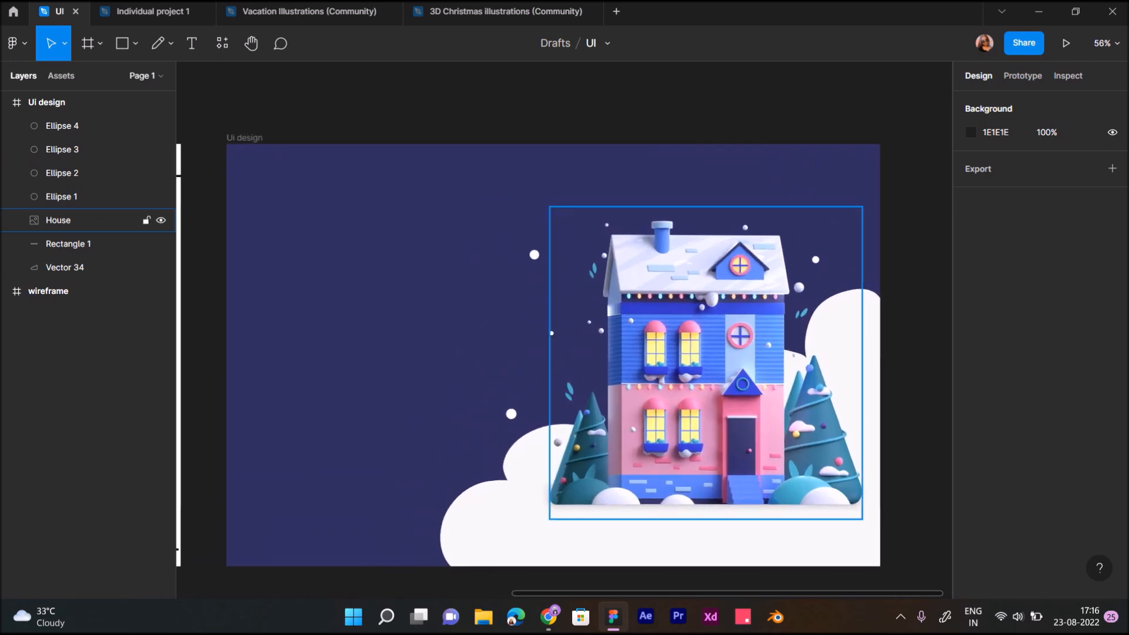
pyautogui.click(64, 103)
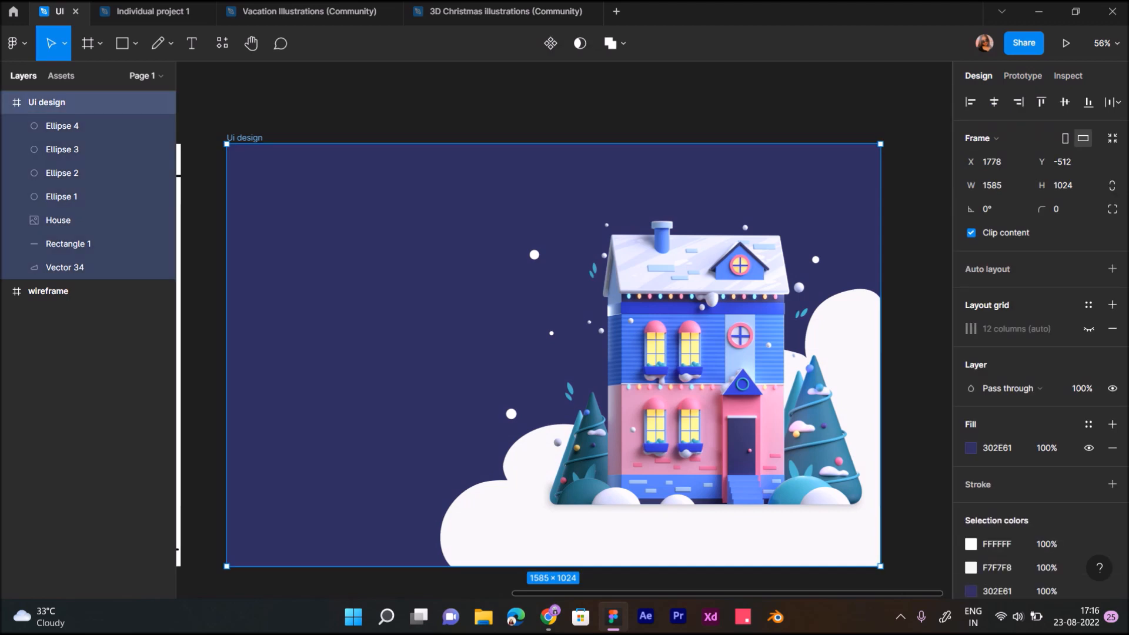
pyautogui.scroll(-3, 553, 329)
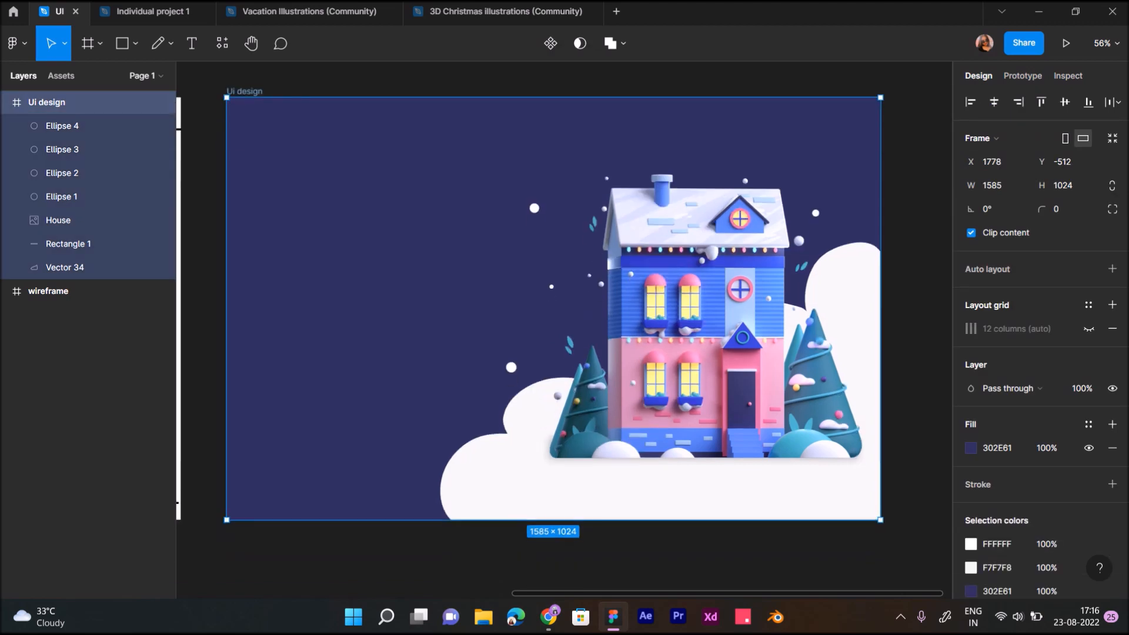
pyautogui.press('Escape')
# Nudge the house, its shadow, the cloud and all the circles down together by five small increments.
pyautogui.moveTo(443, 164); pyautogui.dragTo(874, 545)
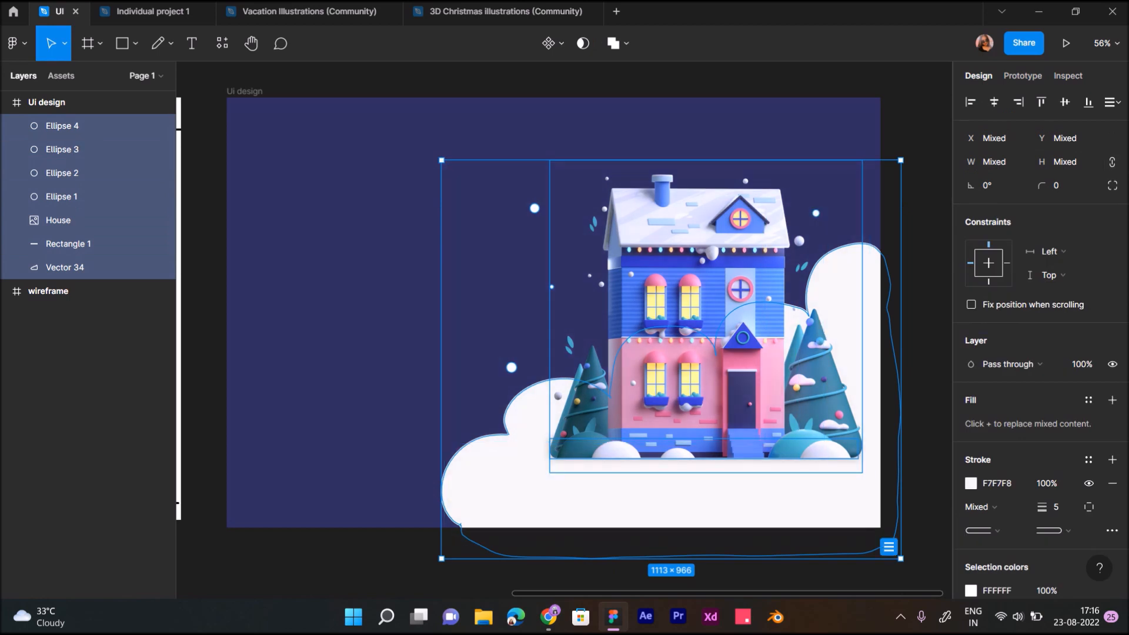
pyautogui.press('Down')
pyautogui.press('Down')
pyautogui.press('Down')
pyautogui.press('Down')
pyautogui.press('Down')
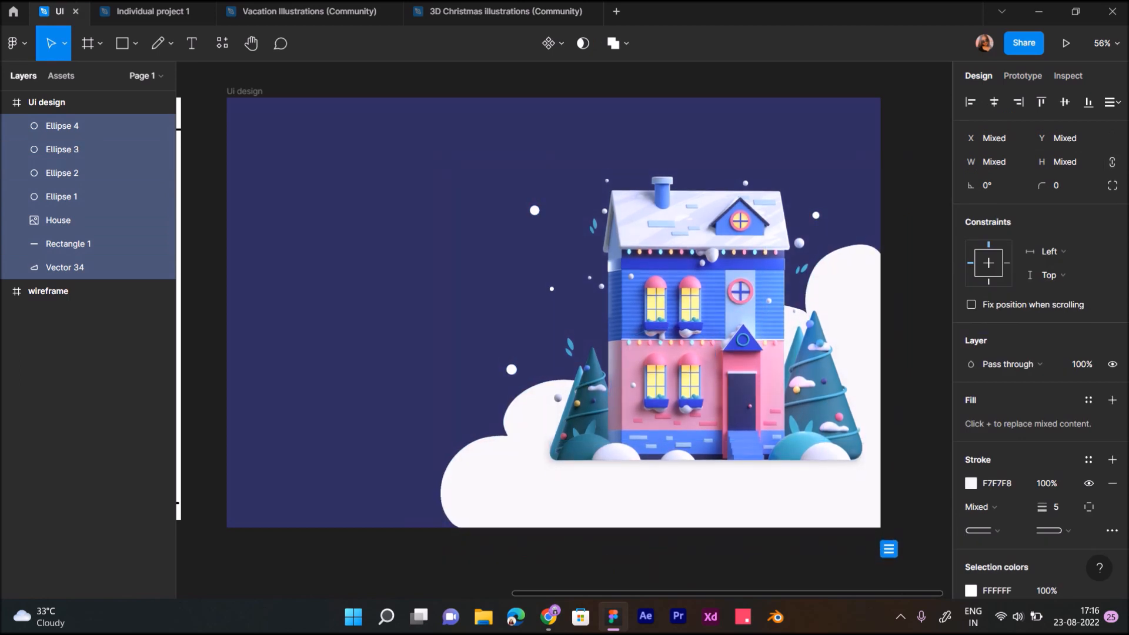
pyautogui.press('Escape')
pyautogui.scroll(-5, 383, 266)
pyautogui.scroll(1, 383, 265)
pyautogui.scroll(4, 383, 266)
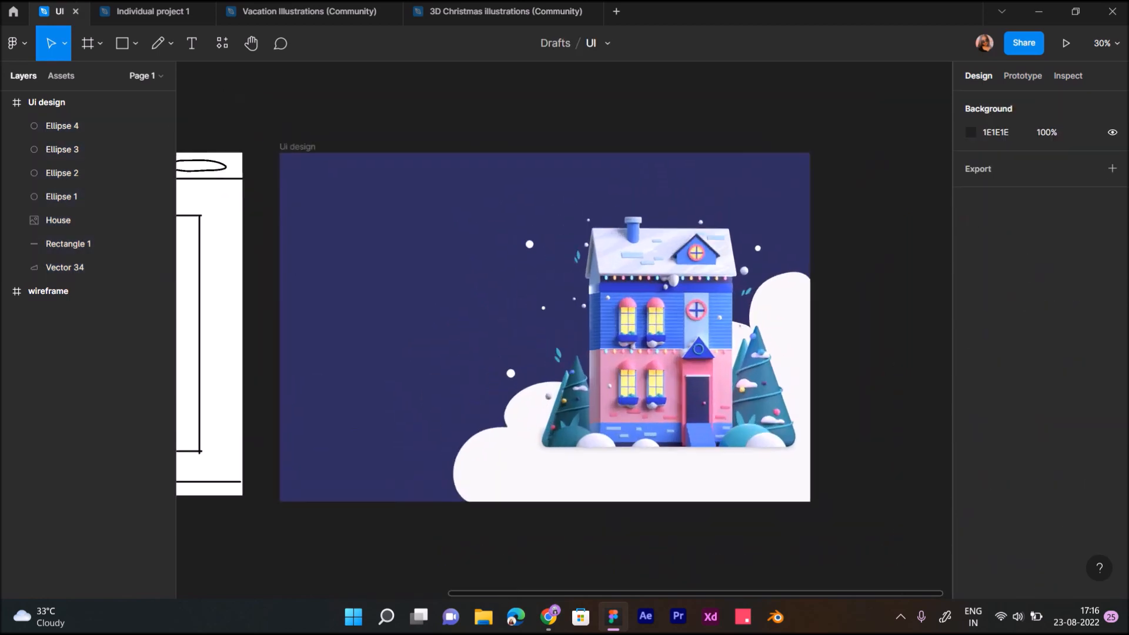
# Show the 12-column layout grid on the Ui design frame.
pyautogui.scroll(2, 356, 271)
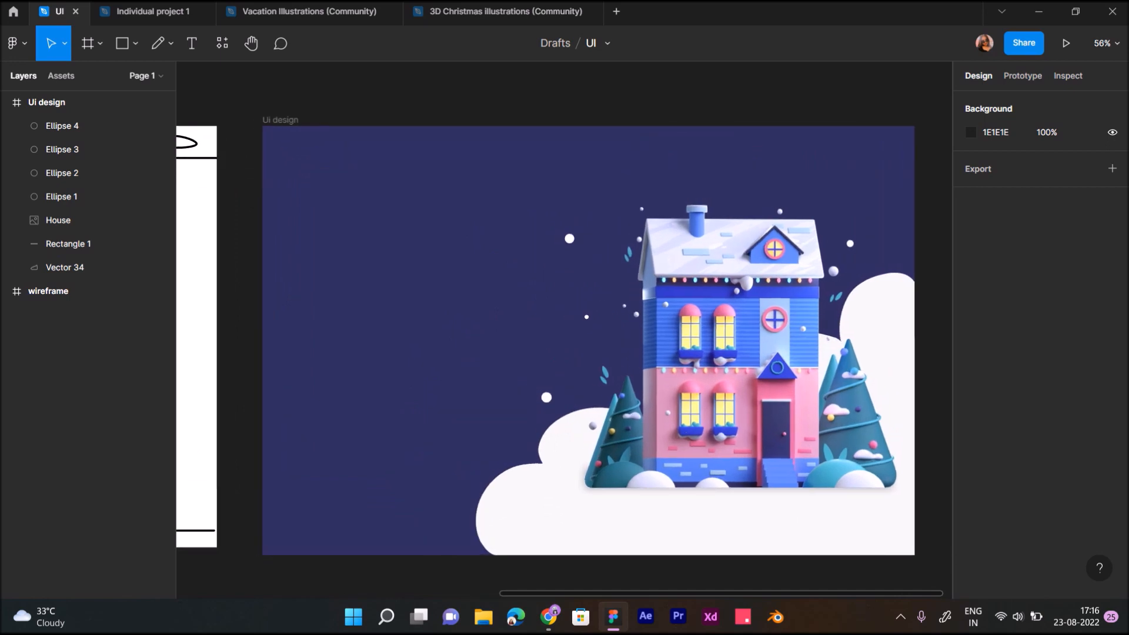
pyautogui.scroll(-2, 854, 322)
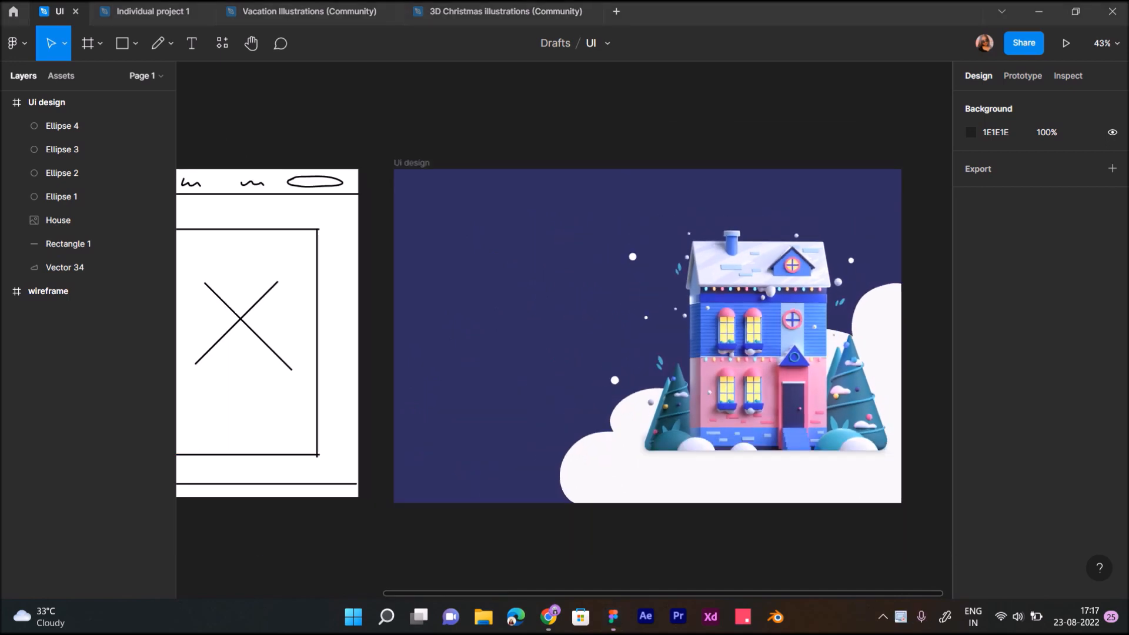
pyautogui.scroll(4, 570, 284)
pyautogui.scroll(-1, 569, 285)
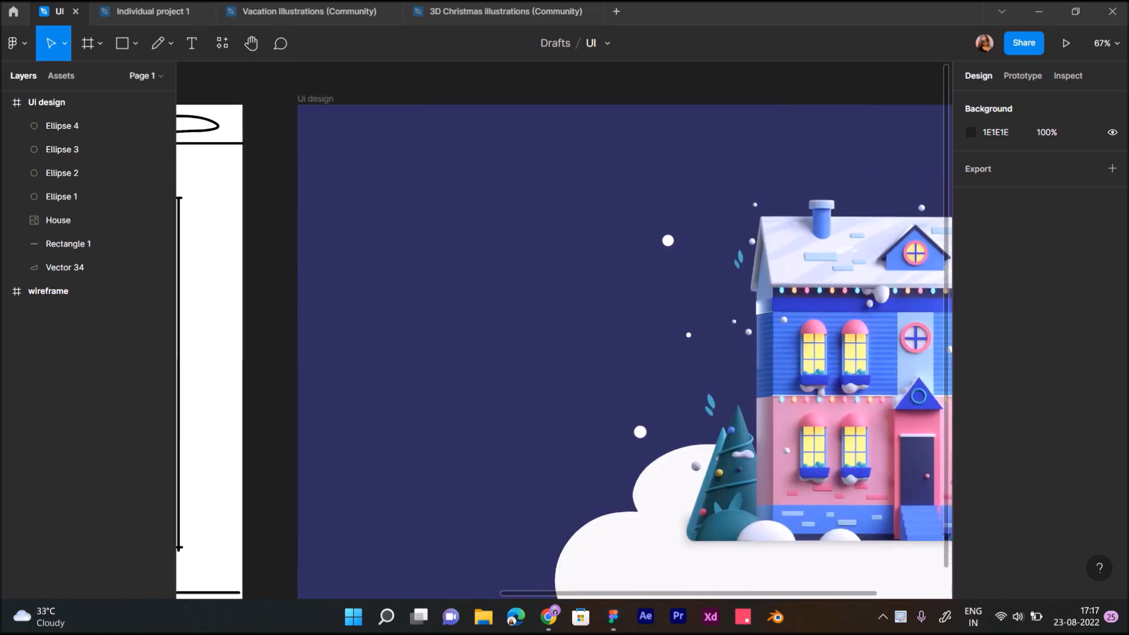
pyautogui.click(47, 102)
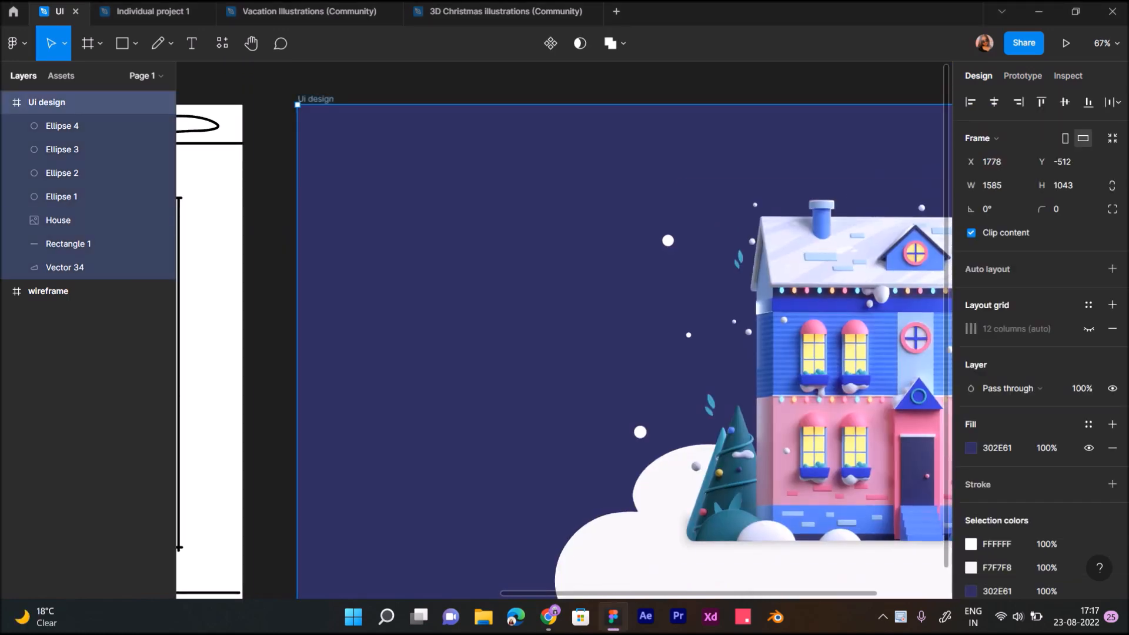
pyautogui.click(1089, 329)
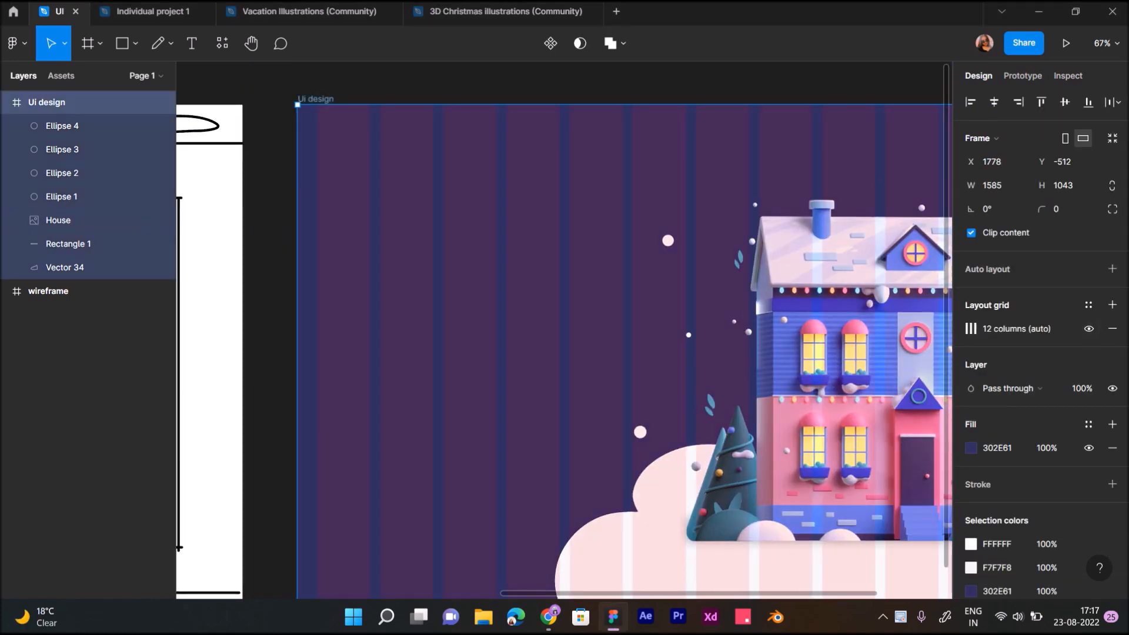
pyautogui.click(268, 82)
# Add the heading text "A Place Where Winter Fairytale Lives" beside the house, starting at the first grid column, at about X 45, Y 255.
pyautogui.click(192, 42)
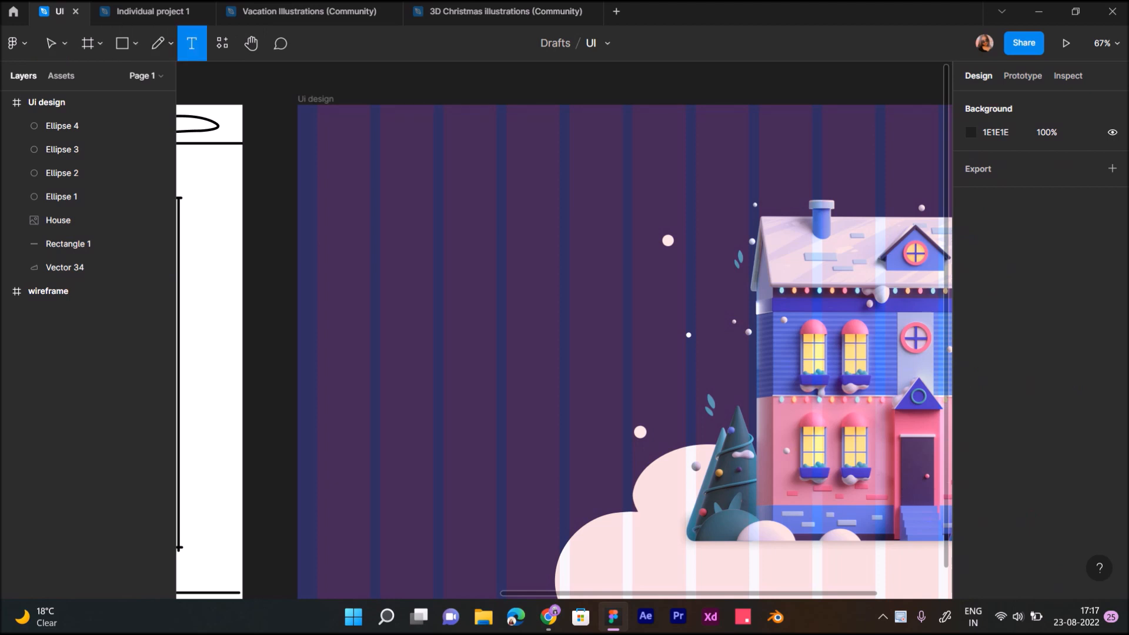
pyautogui.click(321, 236)
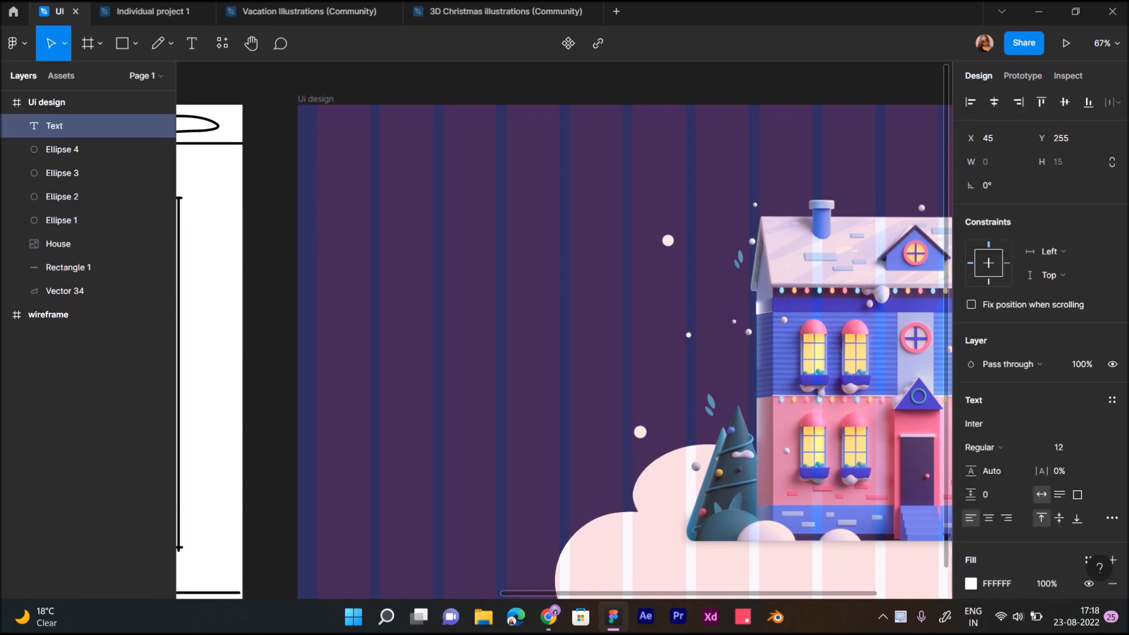
pyautogui.write('A Place')
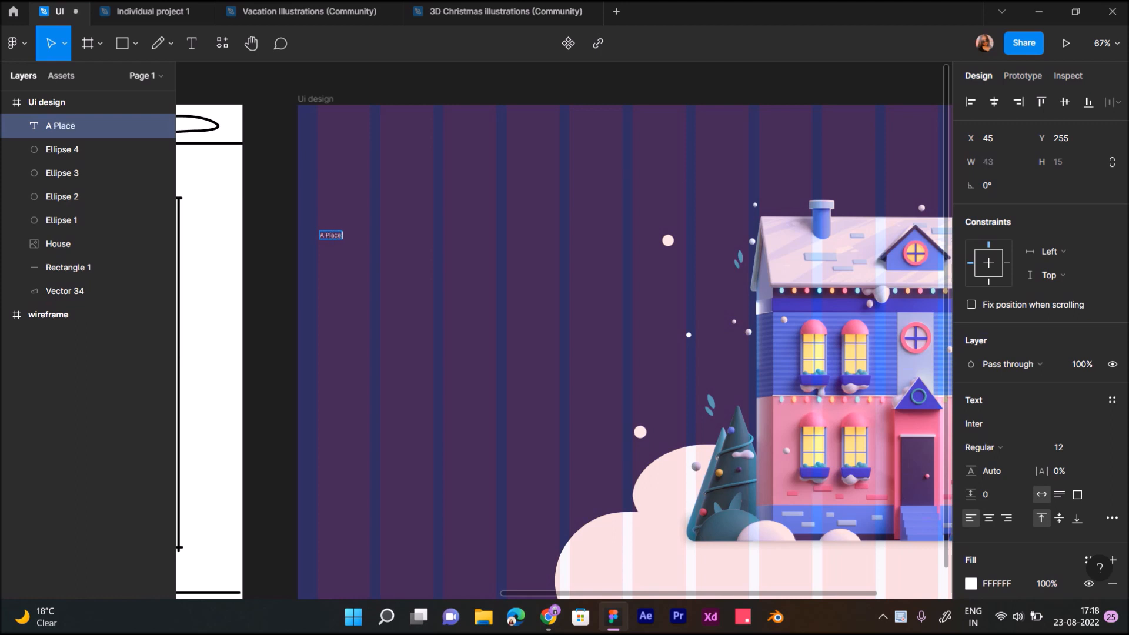
pyautogui.write(' Where Winter Fairyta')
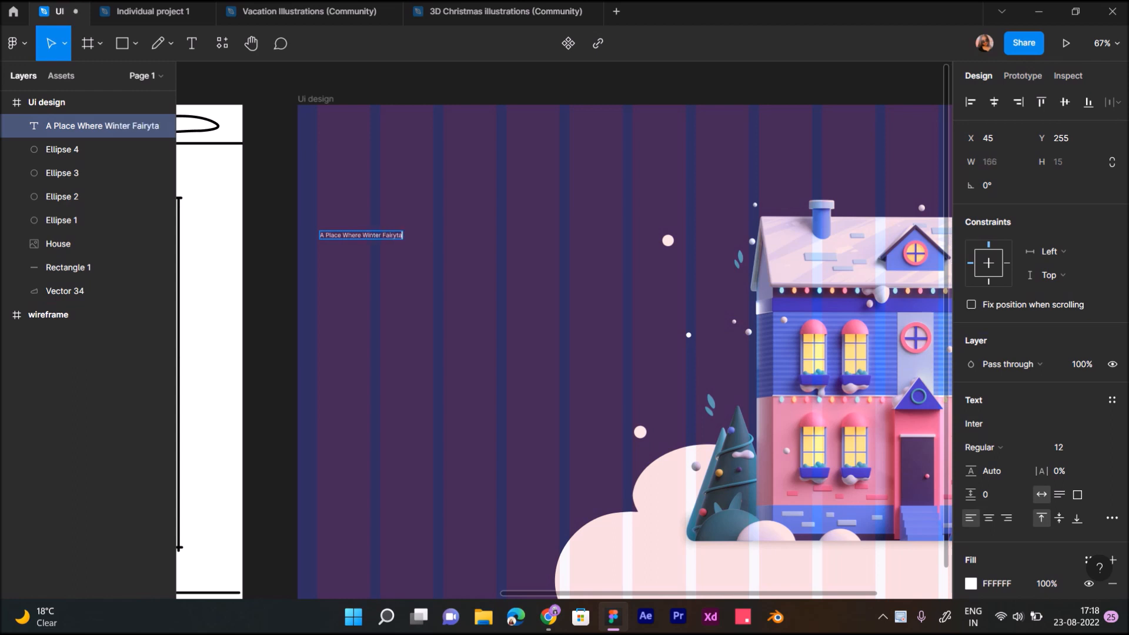
pyautogui.write('le Lives')
pyautogui.press('Escape')
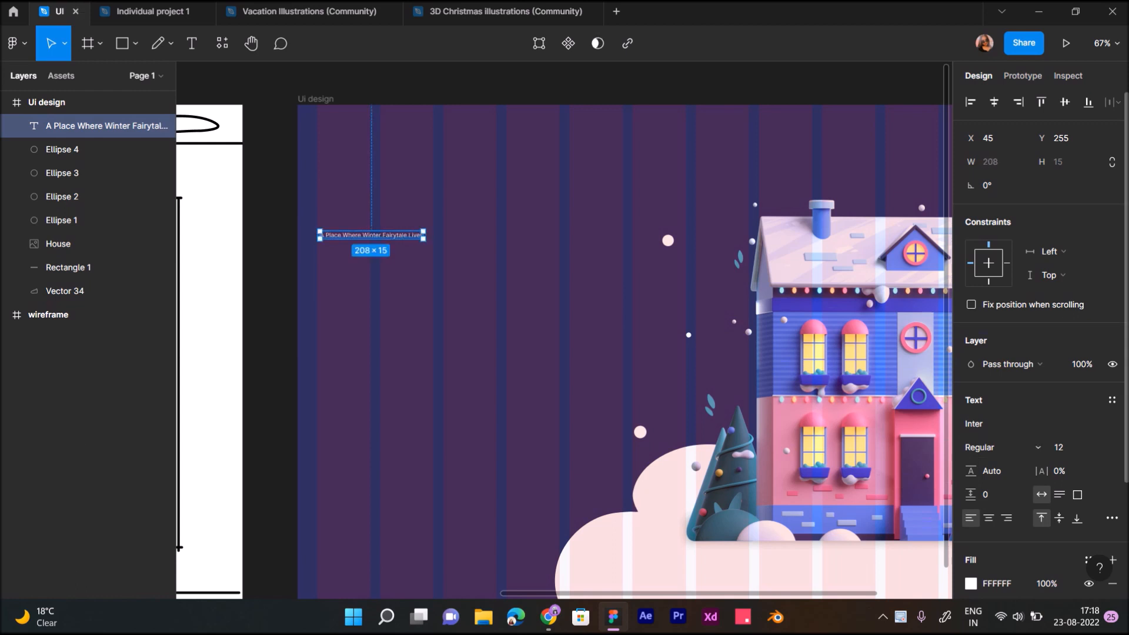
# Set the heading's font to Product Sans at size 60.
pyautogui.click(999, 424)
pyautogui.write('Pro')
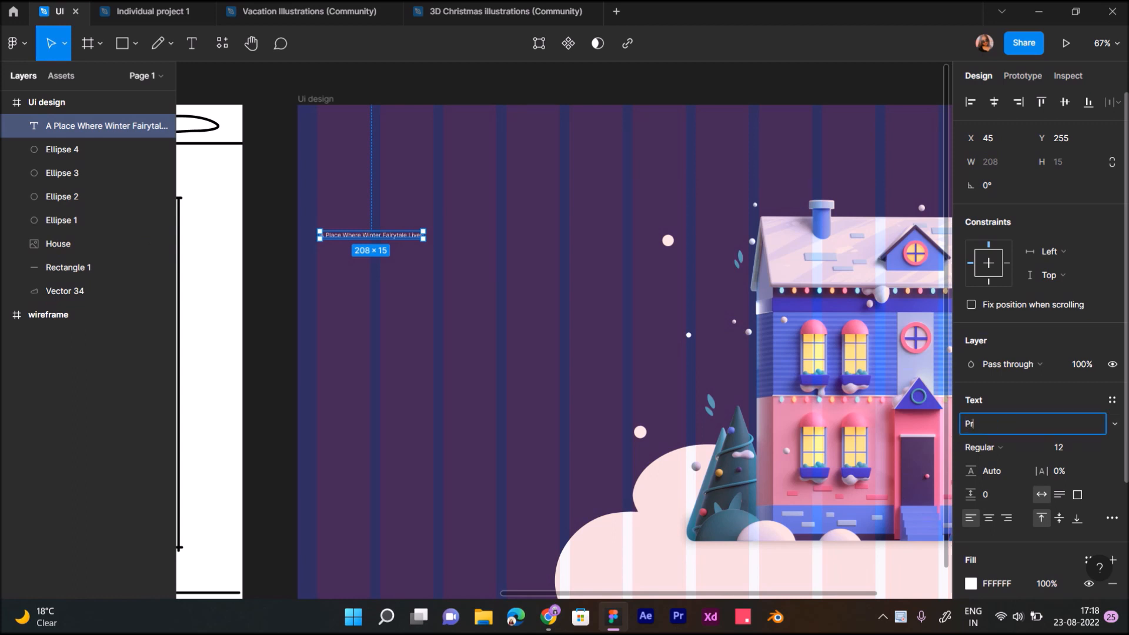
pyautogui.press('Return')
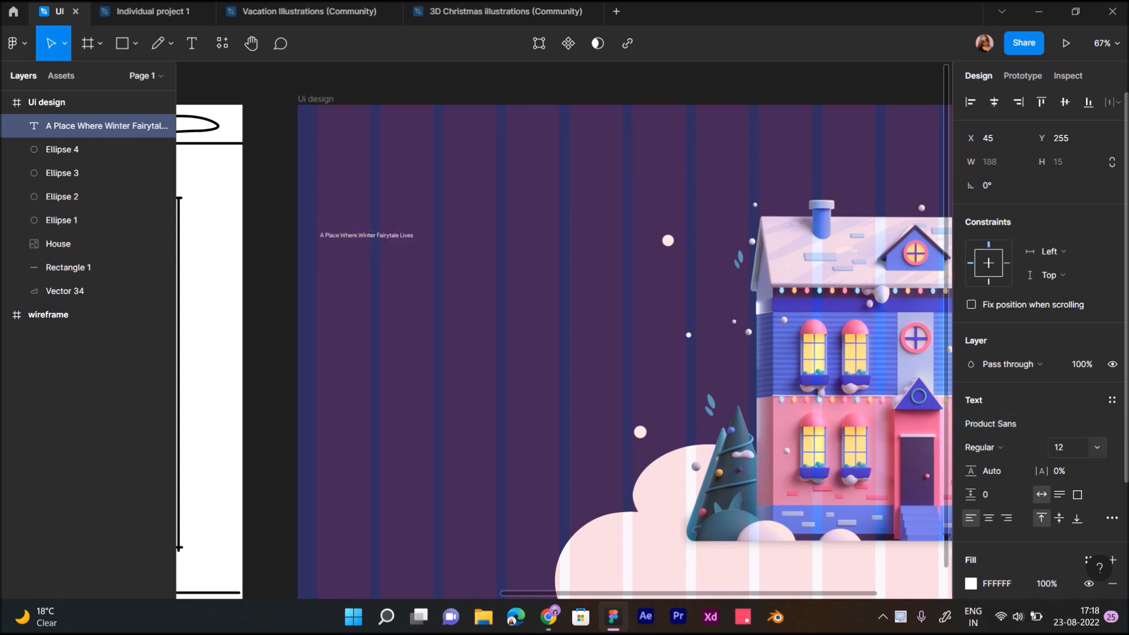
pyautogui.click(1068, 447)
pyautogui.write('40')
pyautogui.press('Return')
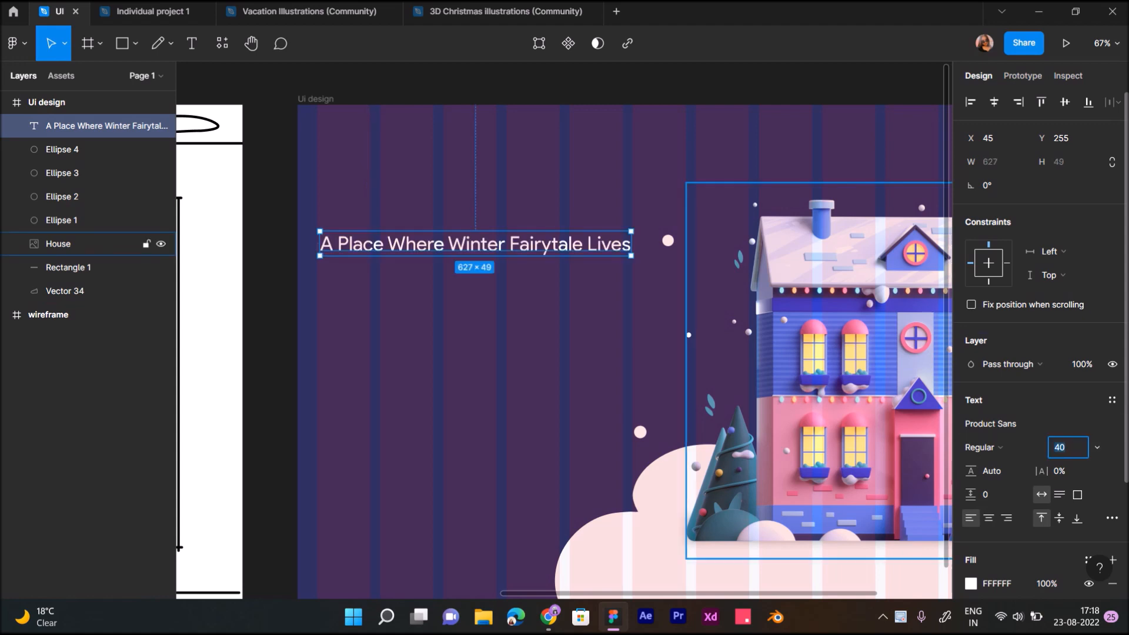
pyautogui.write('0')
pyautogui.press('Return')
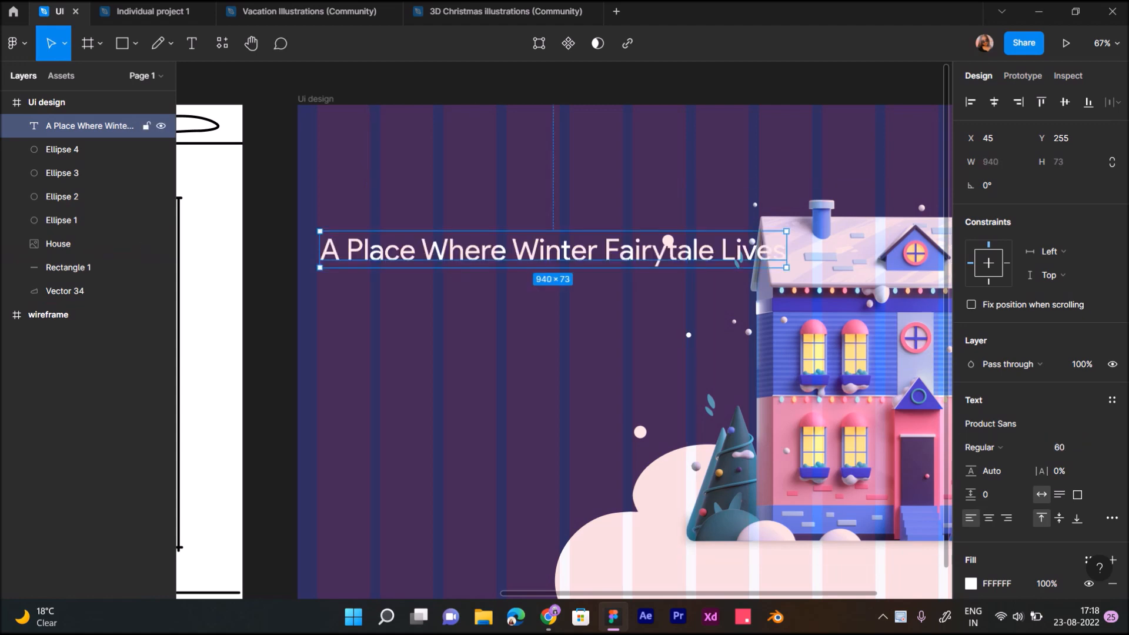
# Narrow the heading's text box to 568, move it to about X 58, Y 286, and set its font size to 80.
pyautogui.moveTo(787, 250); pyautogui.dragTo(601, 250)
pyautogui.moveTo(458, 268); pyautogui.dragTo(465, 283)
pyautogui.click(1065, 447)
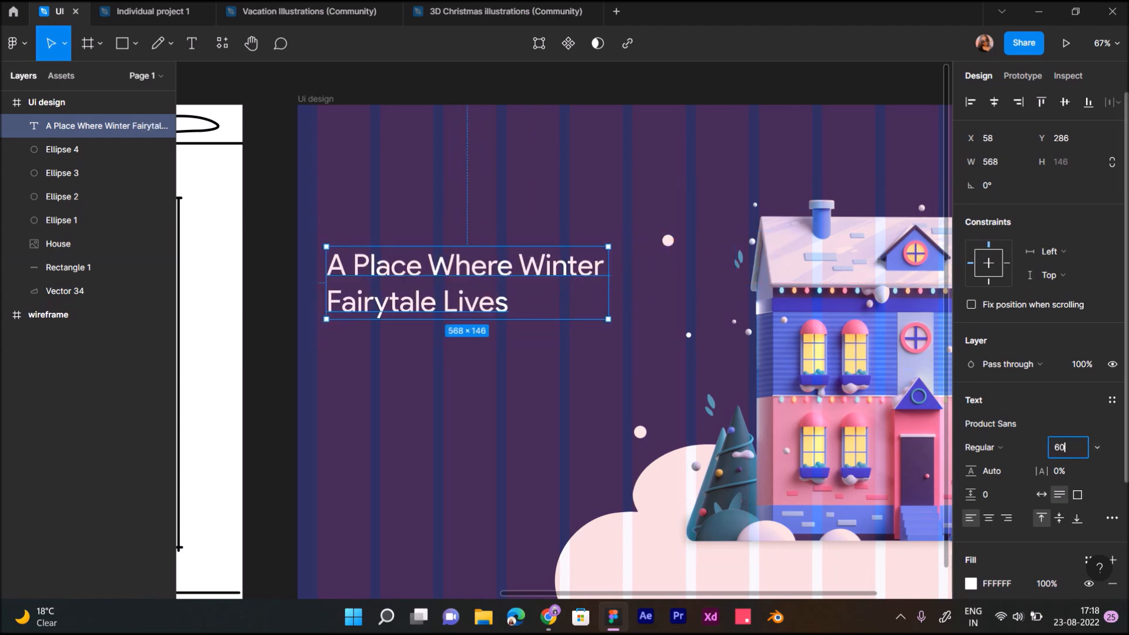
pyautogui.write('80')
pyautogui.press('Return')
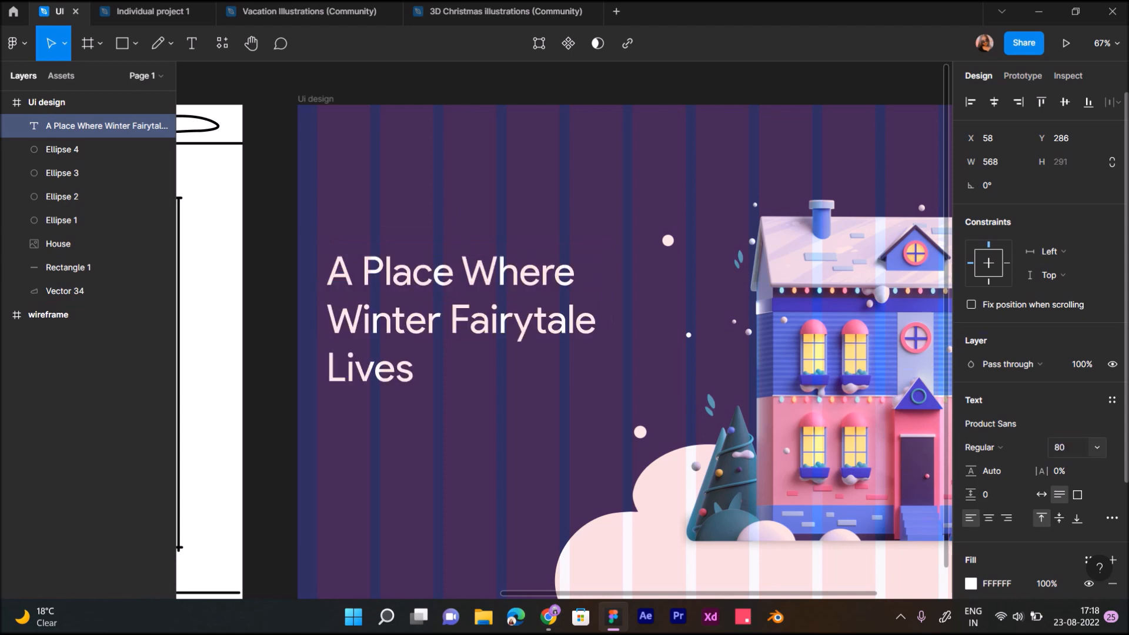
# Try the heading at font size 100 with its text box widened to about 725.
pyautogui.scroll(-3, 565, 329)
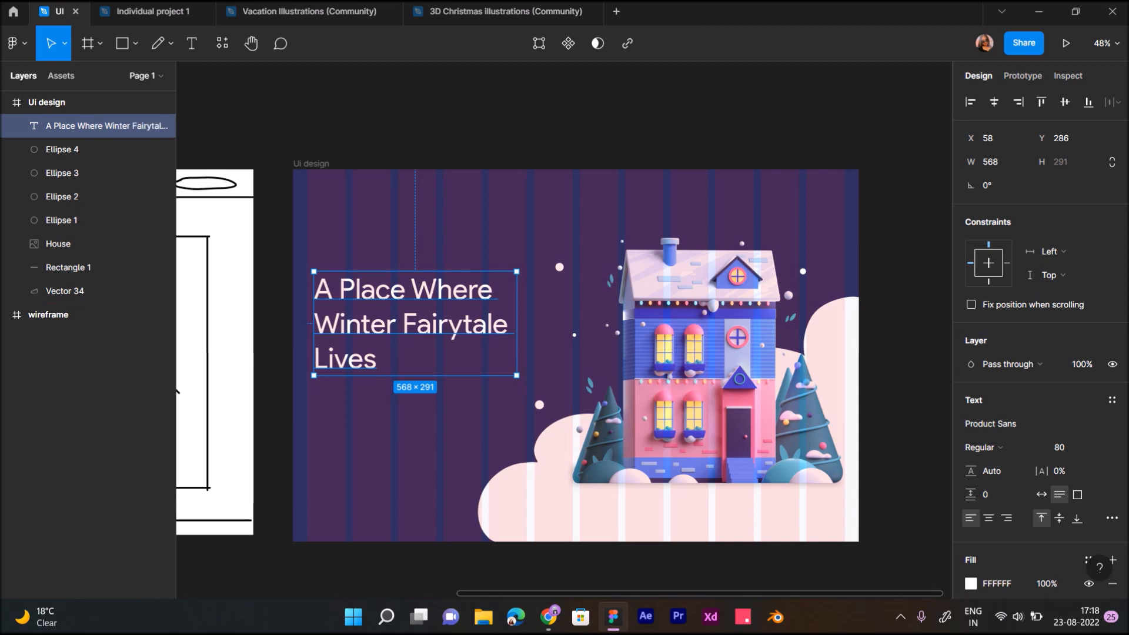
pyautogui.moveTo(516, 323); pyautogui.dragTo(544, 323)
pyautogui.moveTo(544, 402); pyautogui.dragTo(517, 335)
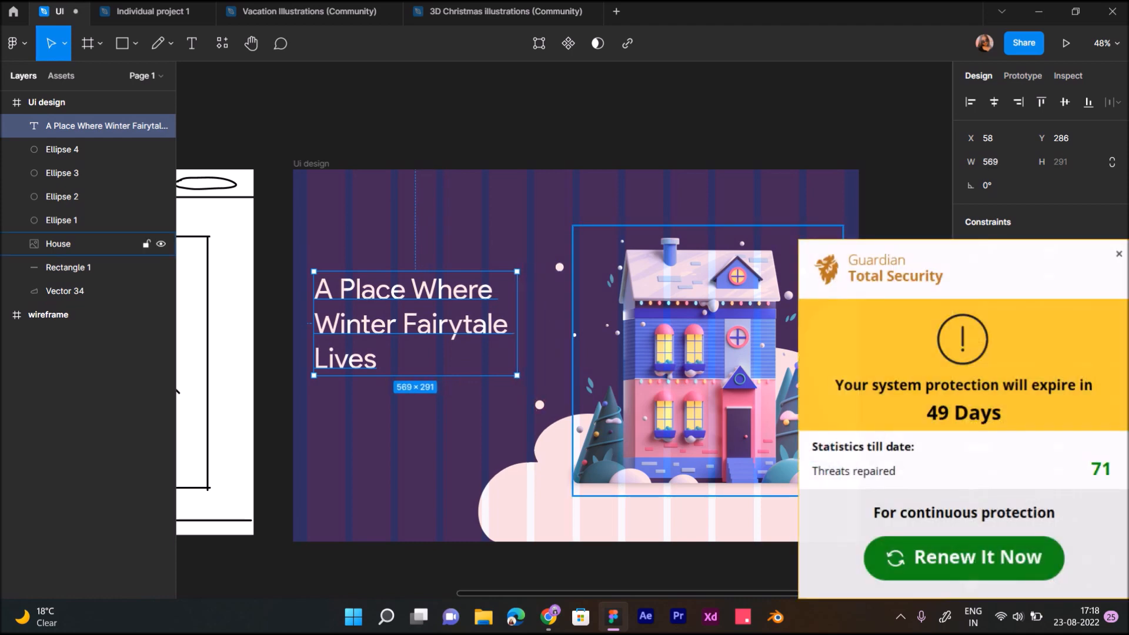
pyautogui.click(1063, 447)
pyautogui.write('100')
pyautogui.press('Return')
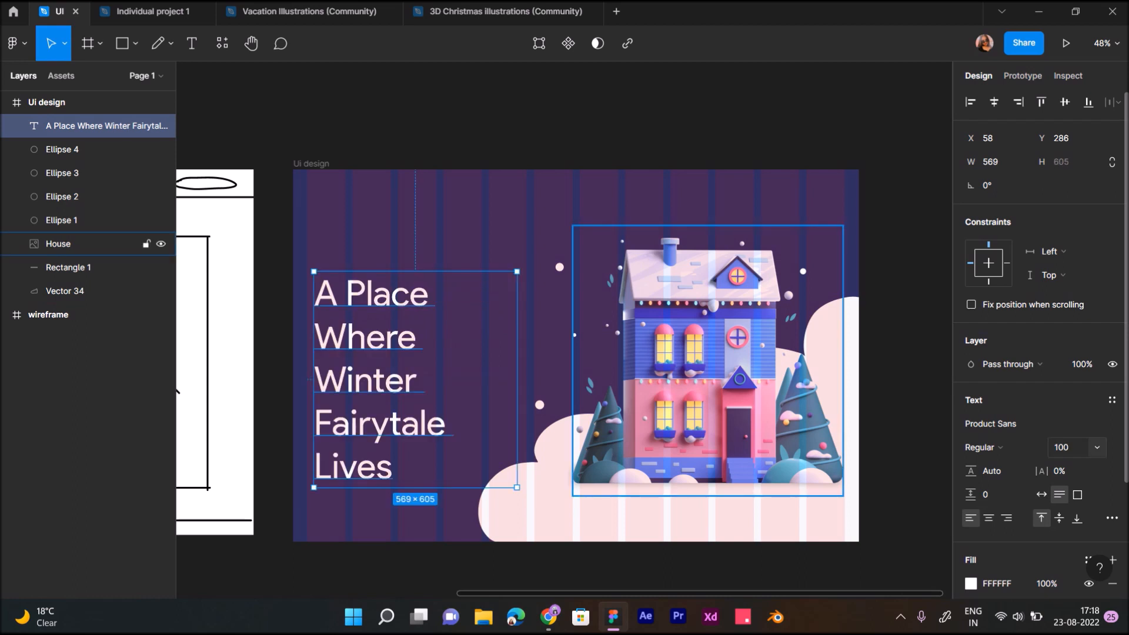
pyautogui.moveTo(517, 379); pyautogui.dragTo(573, 379)
# Make the heading Bold at font size 80 and narrow its text box to about 617.
pyautogui.click(1003, 447)
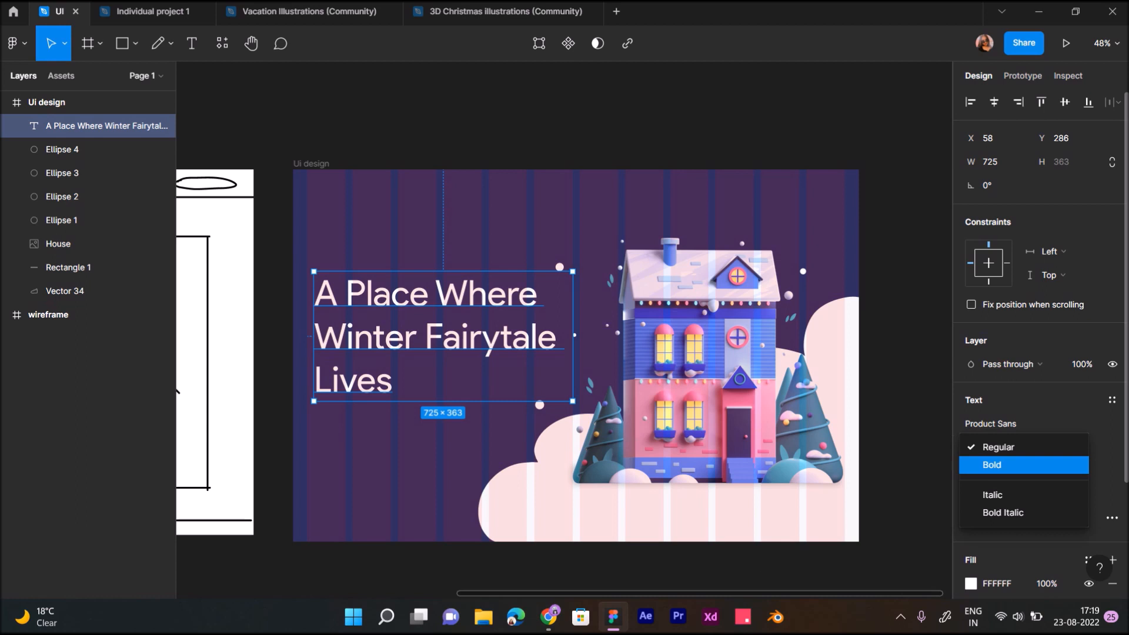
pyautogui.click(983, 466)
pyautogui.hotkey('shift', 'Tab')
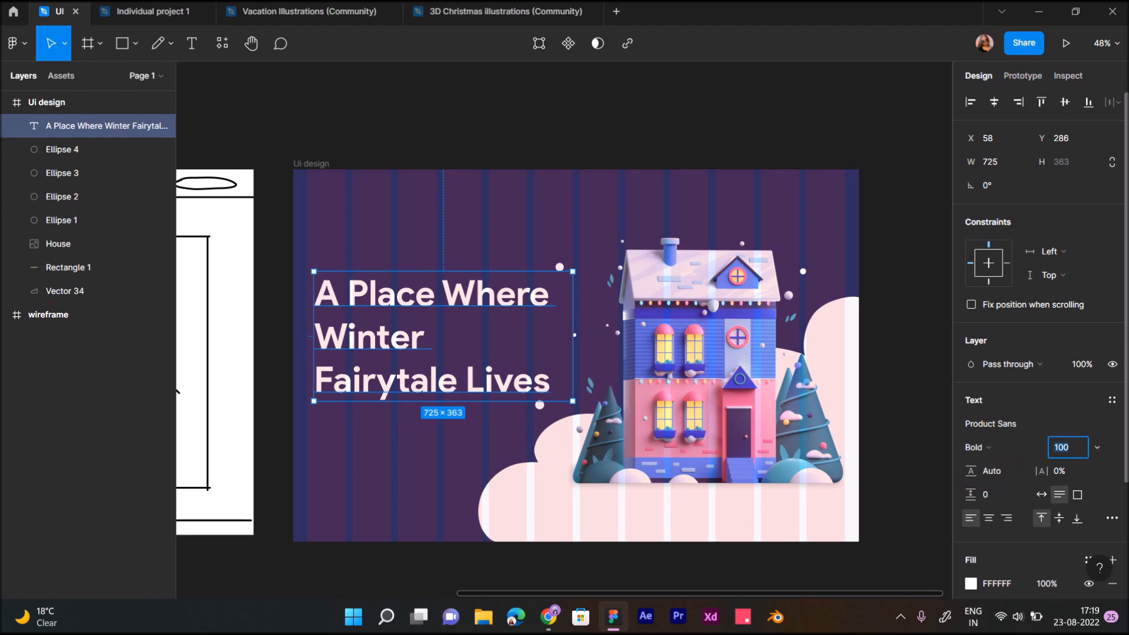
pyautogui.write('80')
pyautogui.press('Return')
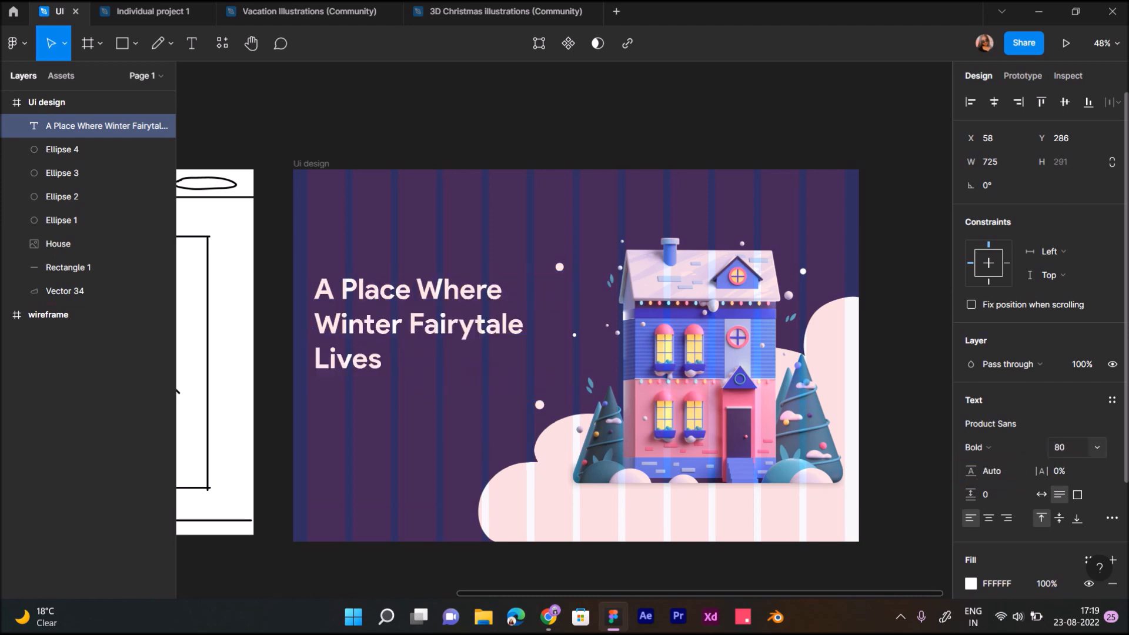
pyautogui.moveTo(573, 323); pyautogui.dragTo(534, 323)
pyautogui.press('Escape')
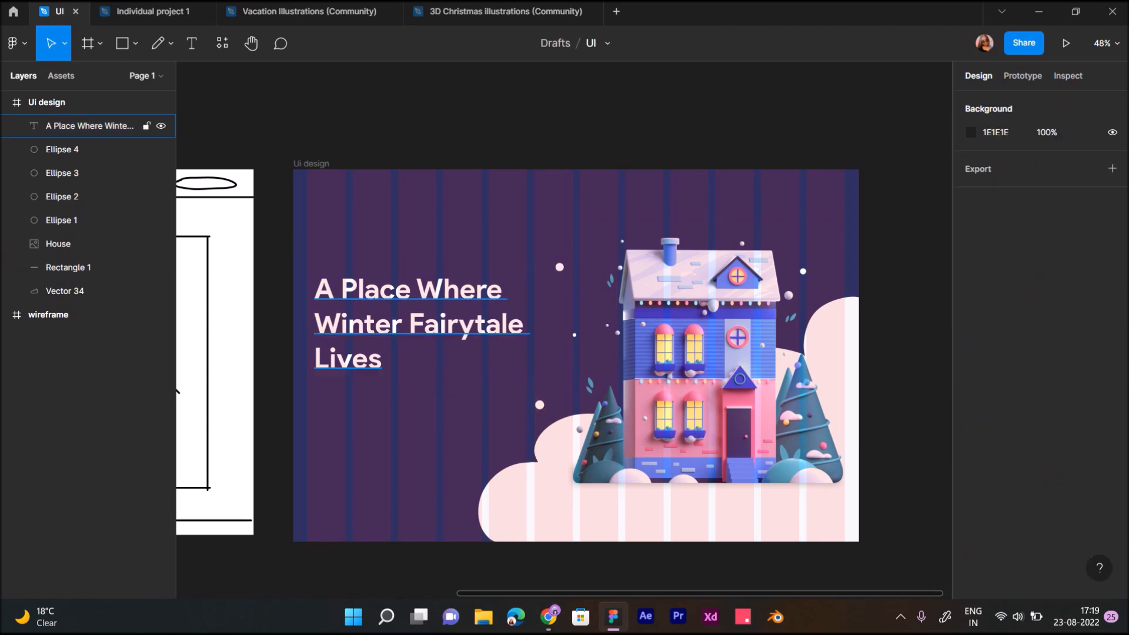
# Set the heading's font size to 90 and adjust the text box width to try different line breaks.
pyautogui.click(135, 125)
pyautogui.click(1063, 447)
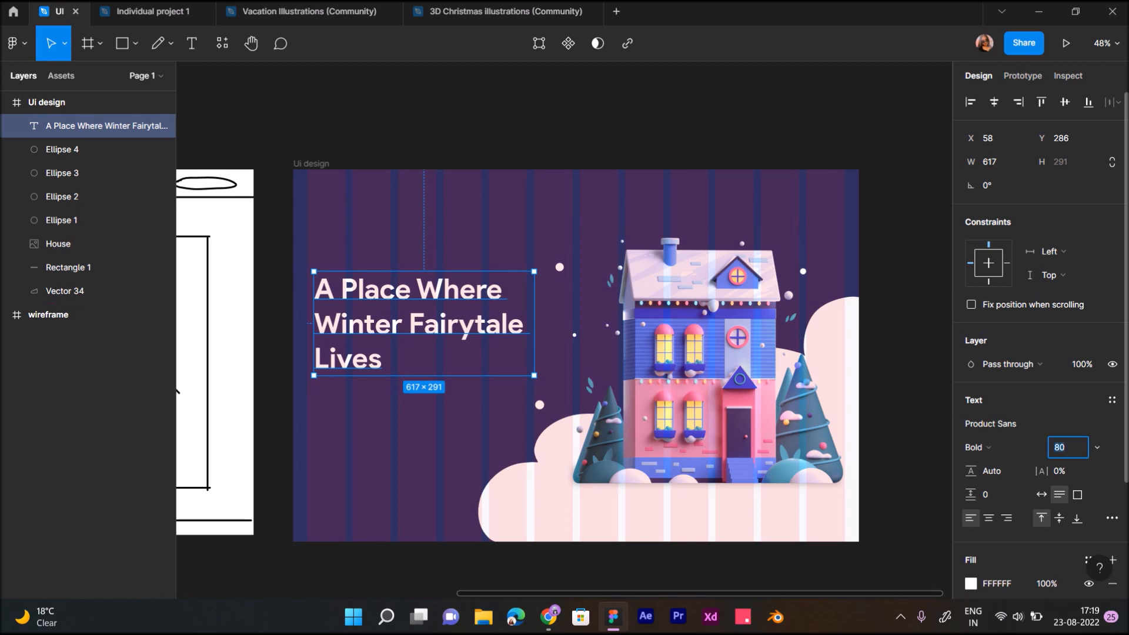
pyautogui.press('Return')
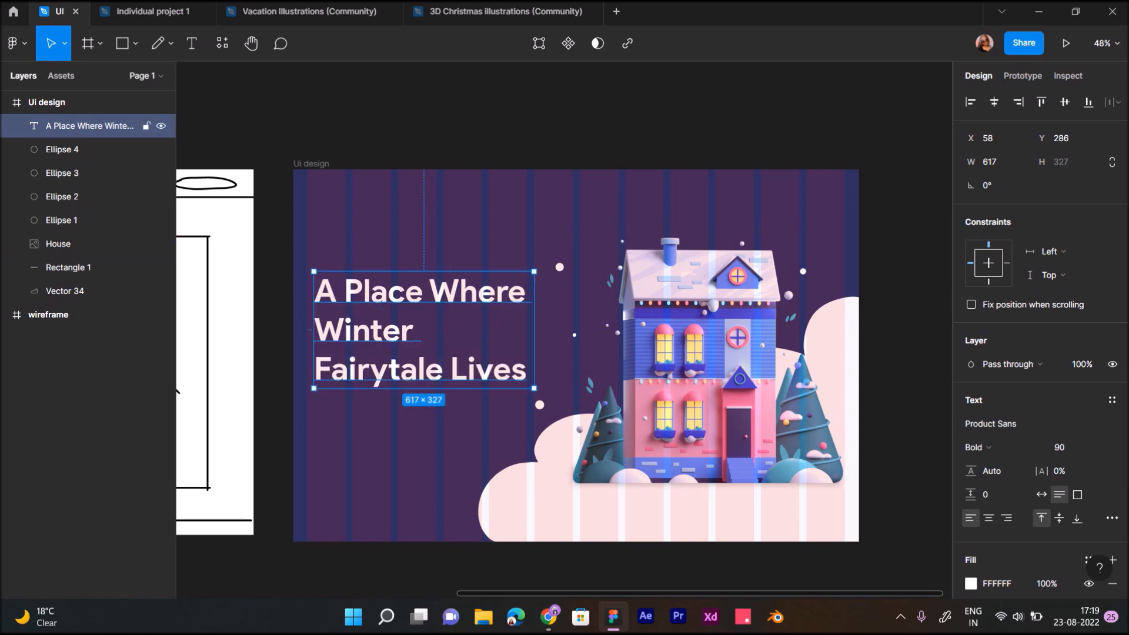
pyautogui.moveTo(534, 272); pyautogui.dragTo(550, 271)
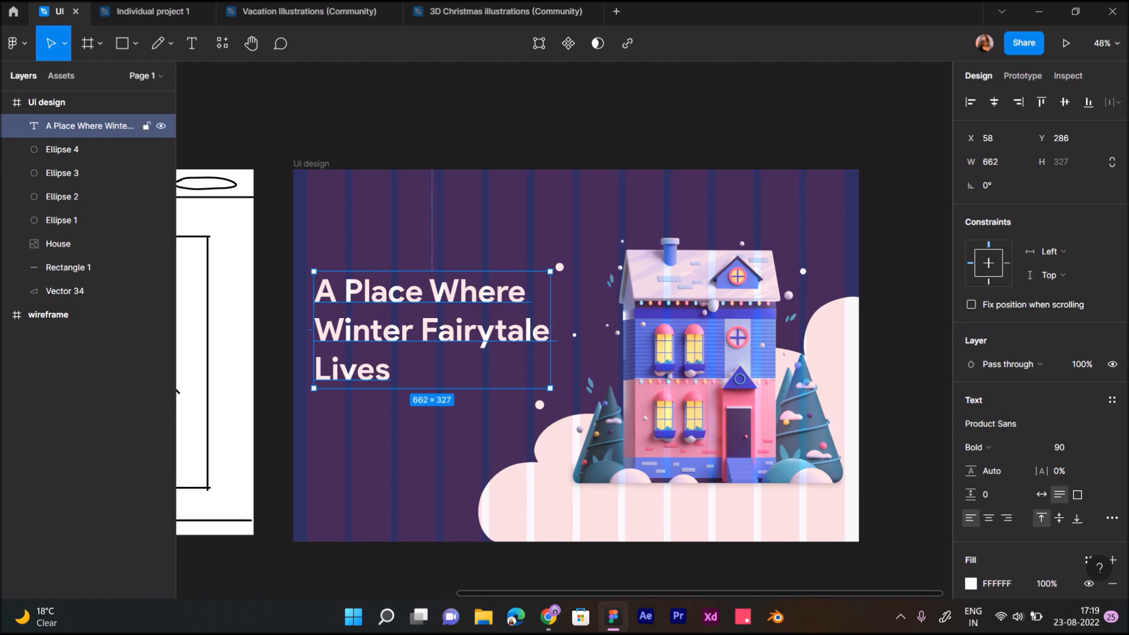
pyautogui.moveTo(550, 330)
pyautogui.mouseDown()
pyautogui.moveTo(416, 330)
pyautogui.moveTo(544, 330)
pyautogui.mouseUp()
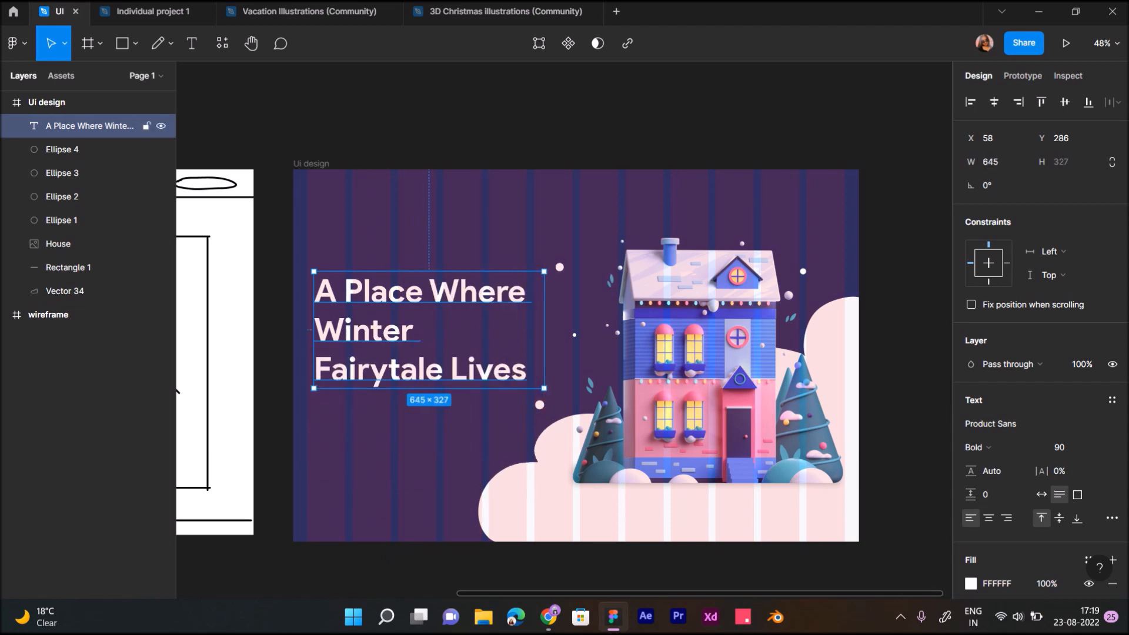
pyautogui.press('Return')
pyautogui.press('Escape')
pyautogui.moveTo(544, 330); pyautogui.dragTo(574, 330)
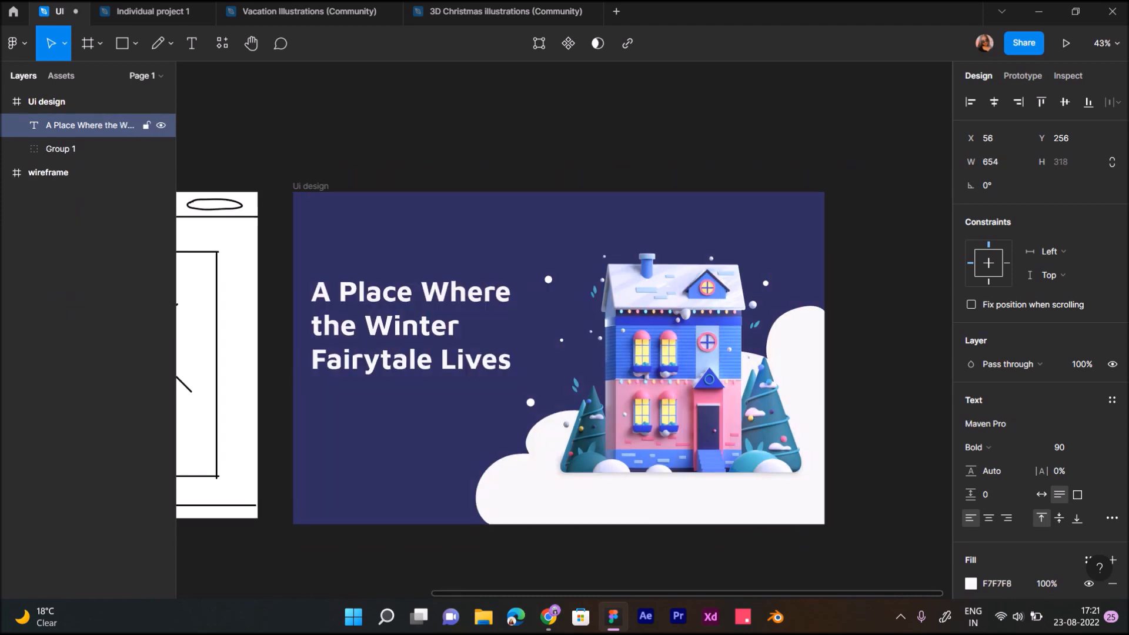
# Turn the Ui design frame's 12-column layout grid back on for placing the logo text.
pyautogui.hscroll(-1, 407, 160)
pyautogui.click(408, 160)
pyautogui.scroll(2, 407, 159)
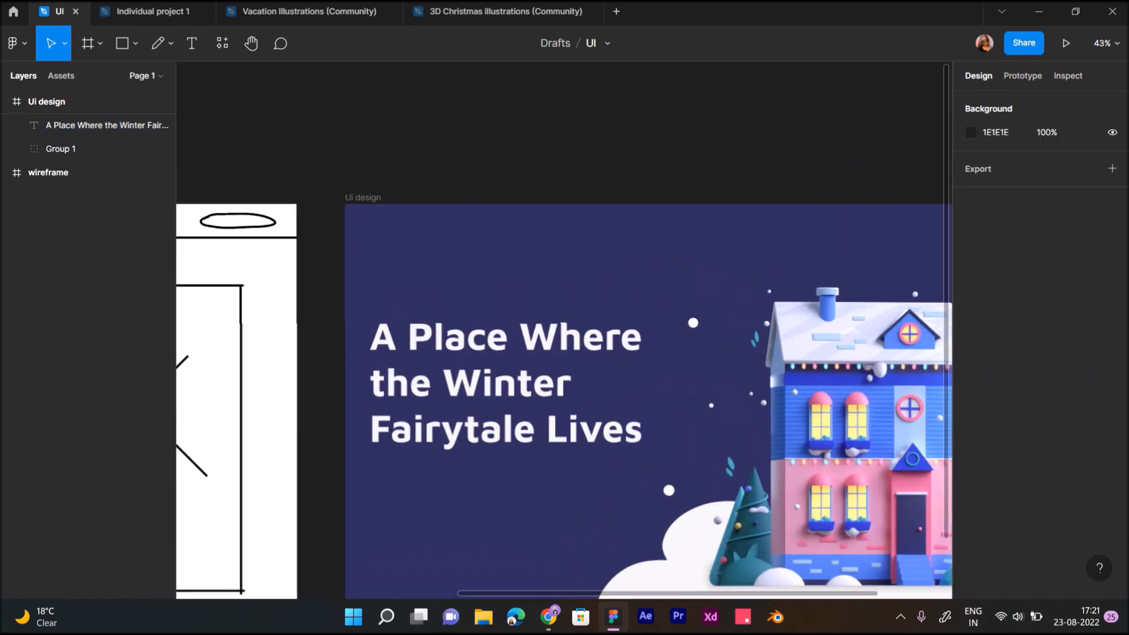
pyautogui.click(47, 102)
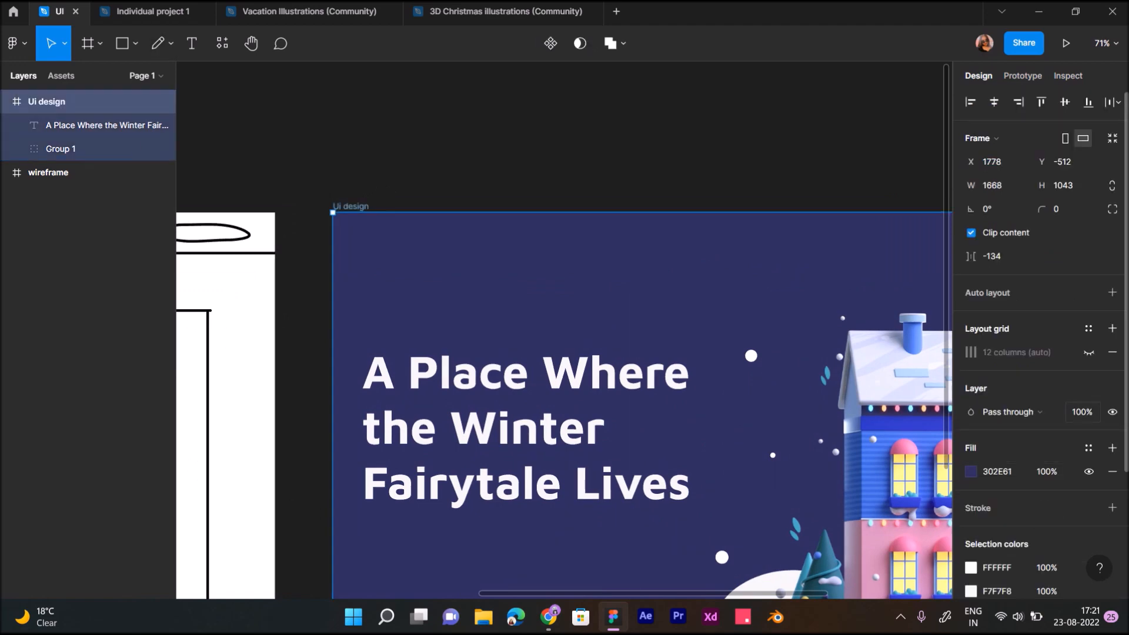
pyautogui.click(1088, 352)
# Add the logo text "Tour.co" above the heading, aligned with its left edge at about X 59, Y 74.
pyautogui.press('t')
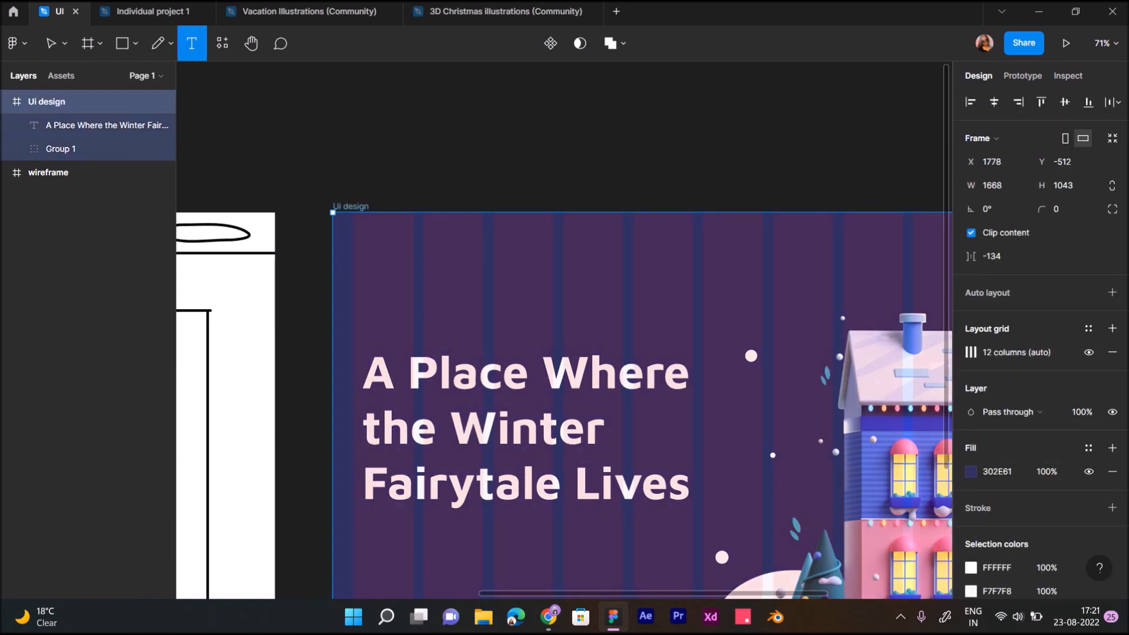
pyautogui.click(363, 279)
pyautogui.write('T')
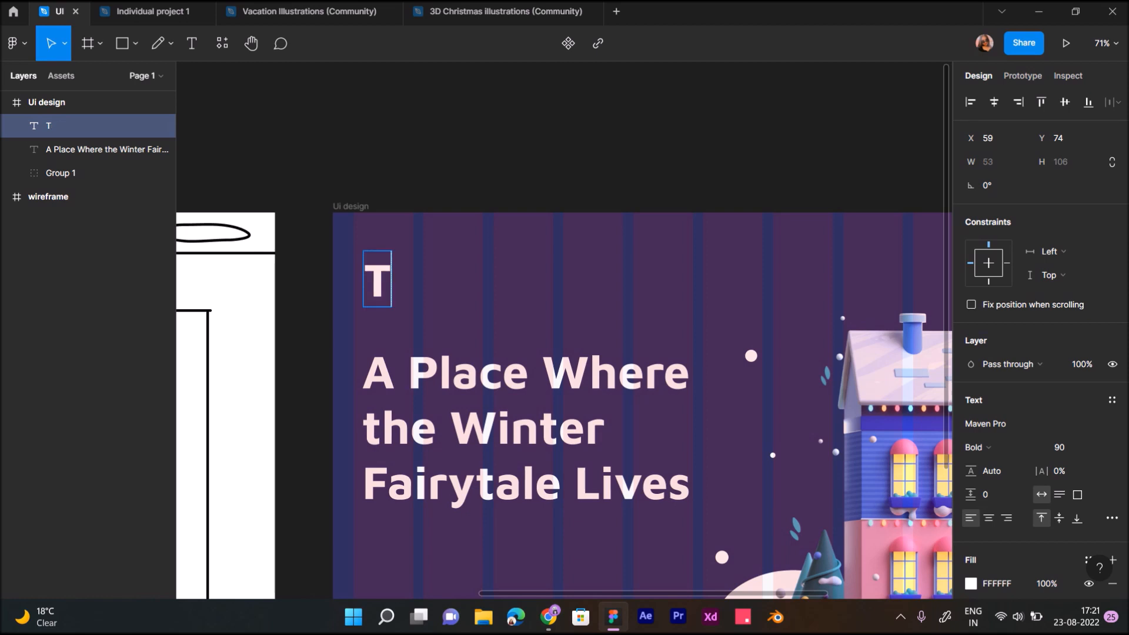
pyautogui.write('our.co')
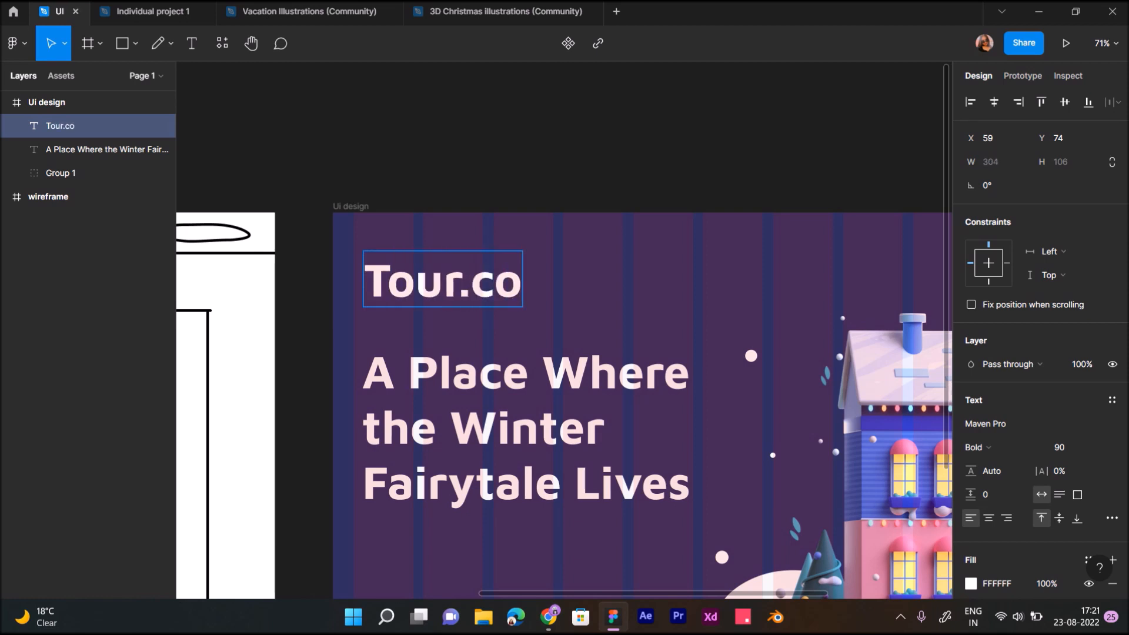
pyautogui.press('Escape')
# Set the "Tour.co" text's font size to 40.
pyautogui.click(1068, 448)
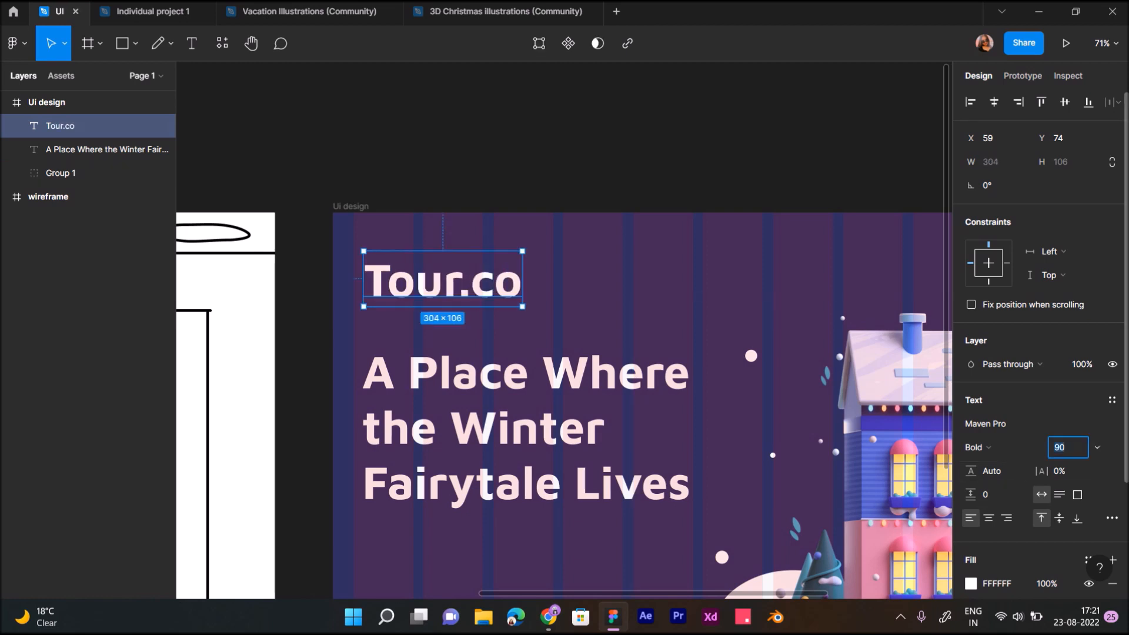
pyautogui.write('30')
pyautogui.press('Return')
pyautogui.click(1068, 447)
pyautogui.write('40')
pyautogui.press('Return')
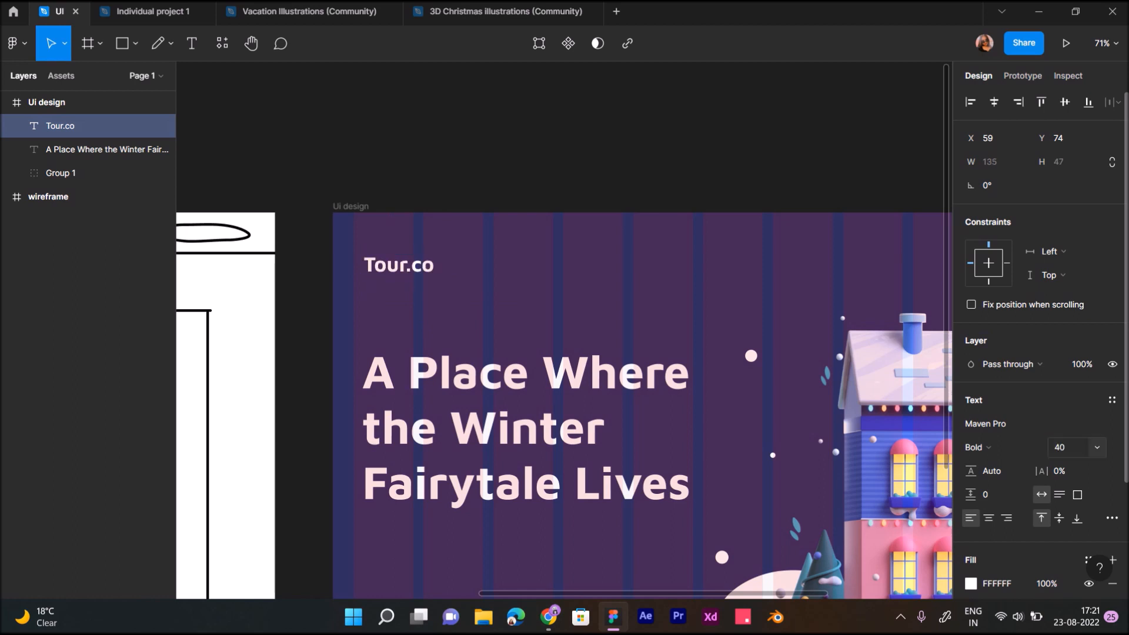
# Set the "Tour.co" logo text's font weight to Medium, trying SemiBold first.
pyautogui.click(979, 448)
pyautogui.click(1002, 430)
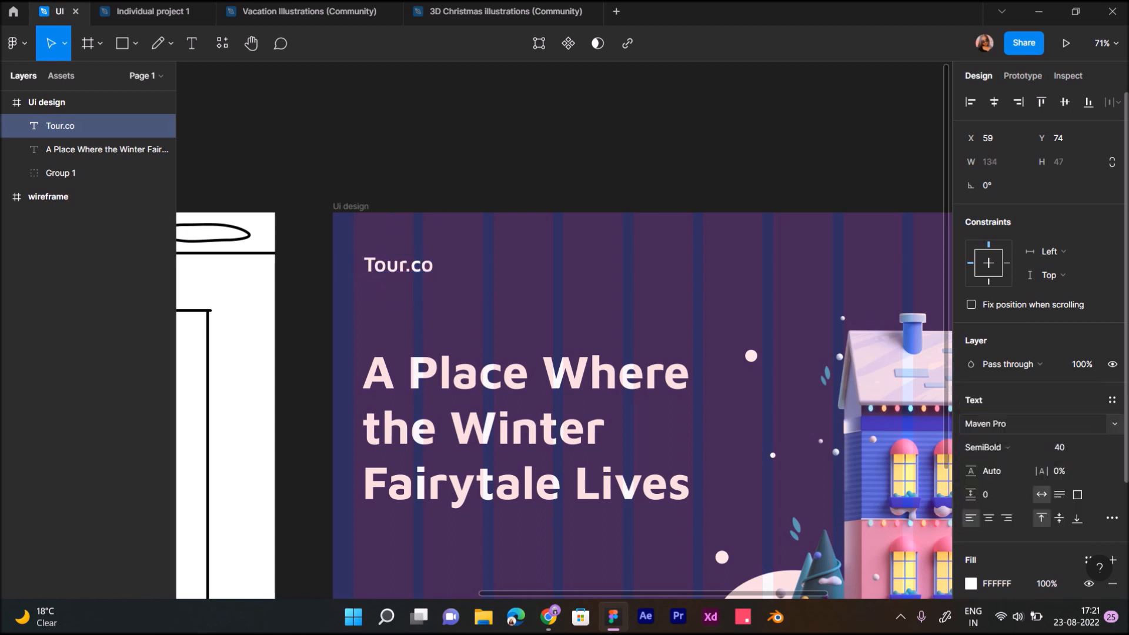
pyautogui.click(982, 447)
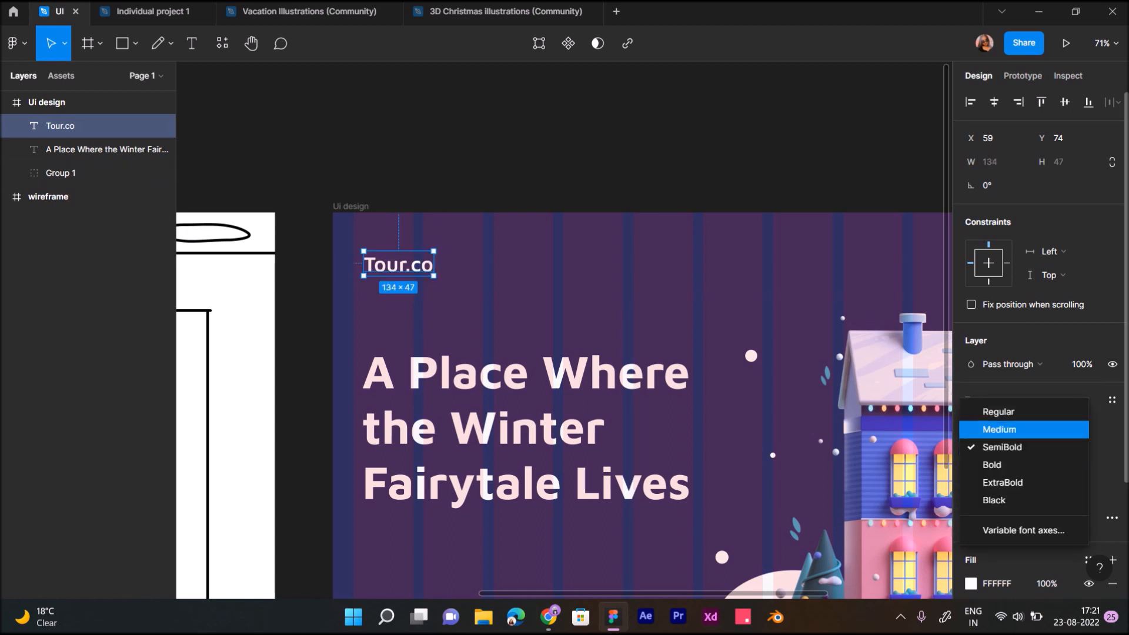
pyautogui.click(988, 429)
# Nudge the heading and the house illustration group down slightly together, leaving the logo text where it is.
pyautogui.moveTo(398, 265); pyautogui.dragTo(881, 484)
pyautogui.click(579, 291)
pyautogui.scroll(-5, 580, 291)
pyautogui.hscroll(1, 564, 330)
pyautogui.scroll(-1, 564, 329)
pyautogui.press('Down')
pyautogui.press('Down')
pyautogui.press('Down')
pyautogui.press('Down')
pyautogui.press('Down')
pyautogui.press('Down')
pyautogui.press('Down')
pyautogui.press('Down')
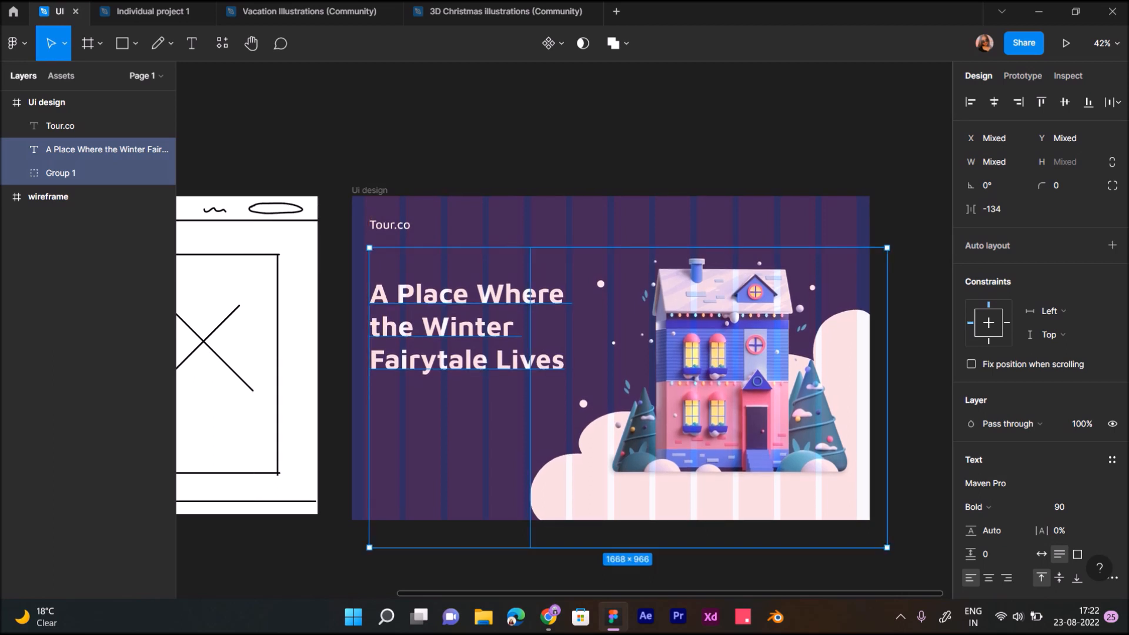
pyautogui.press('Escape')
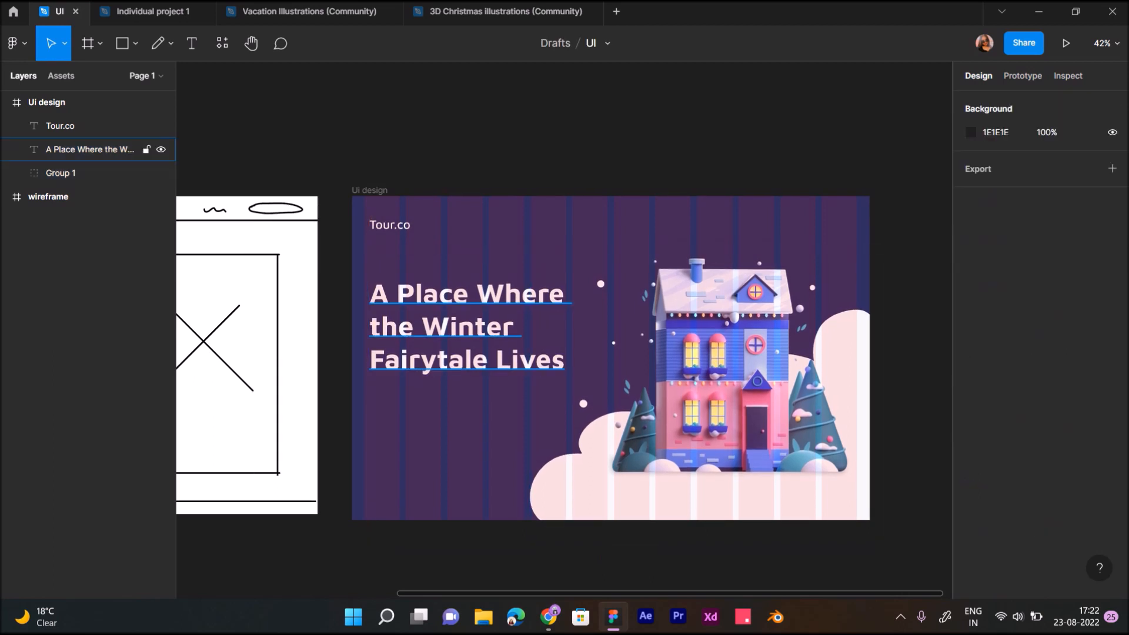
# Try the Inter and SF Pro Display fonts on the heading.
pyautogui.click(89, 149)
pyautogui.click(999, 423)
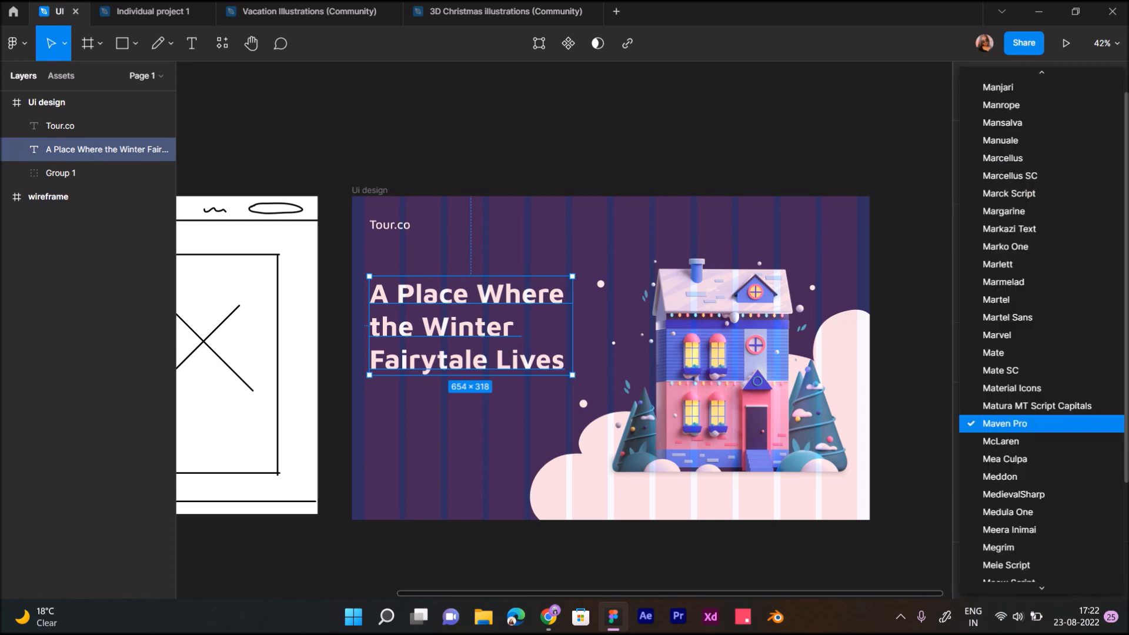
pyautogui.click(1004, 423)
pyautogui.click(1004, 424)
pyautogui.write('Int')
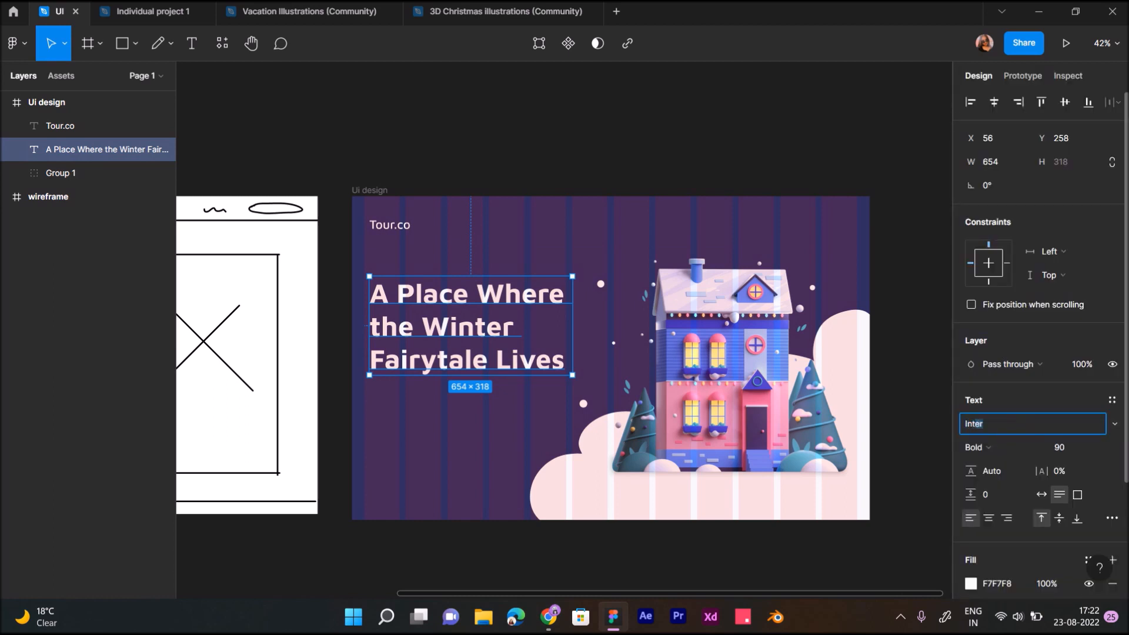
pyautogui.write('er')
pyautogui.press('Return')
pyautogui.click(1005, 423)
pyautogui.write('san')
pyautogui.press('BackSpace')
pyautogui.press('BackSpace')
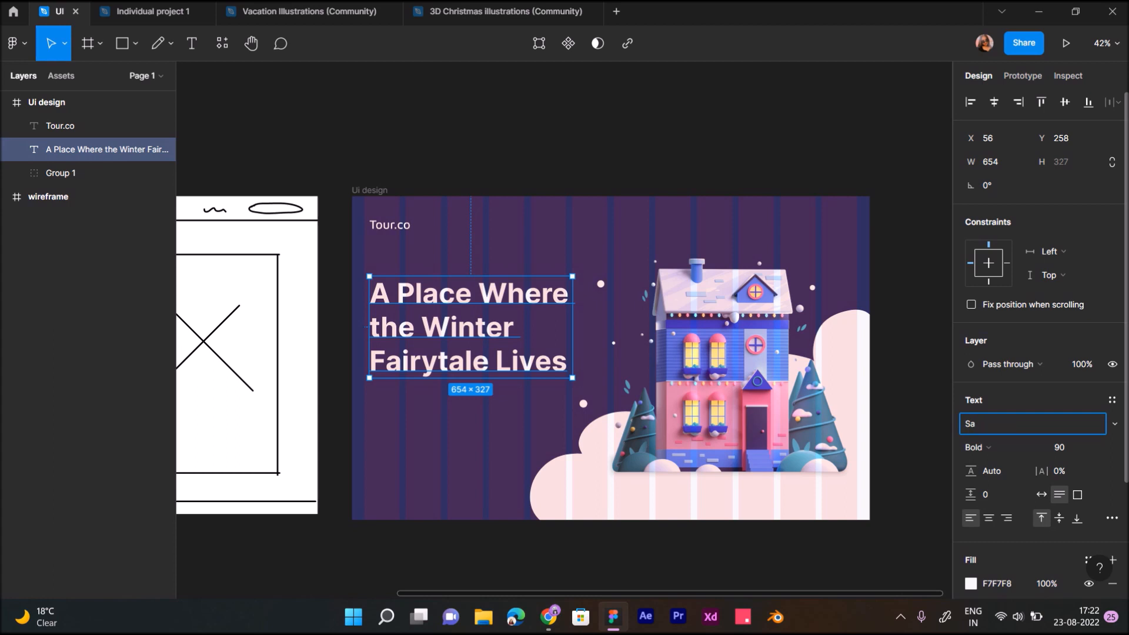
pyautogui.write('F Pro Display')
pyautogui.press('Return')
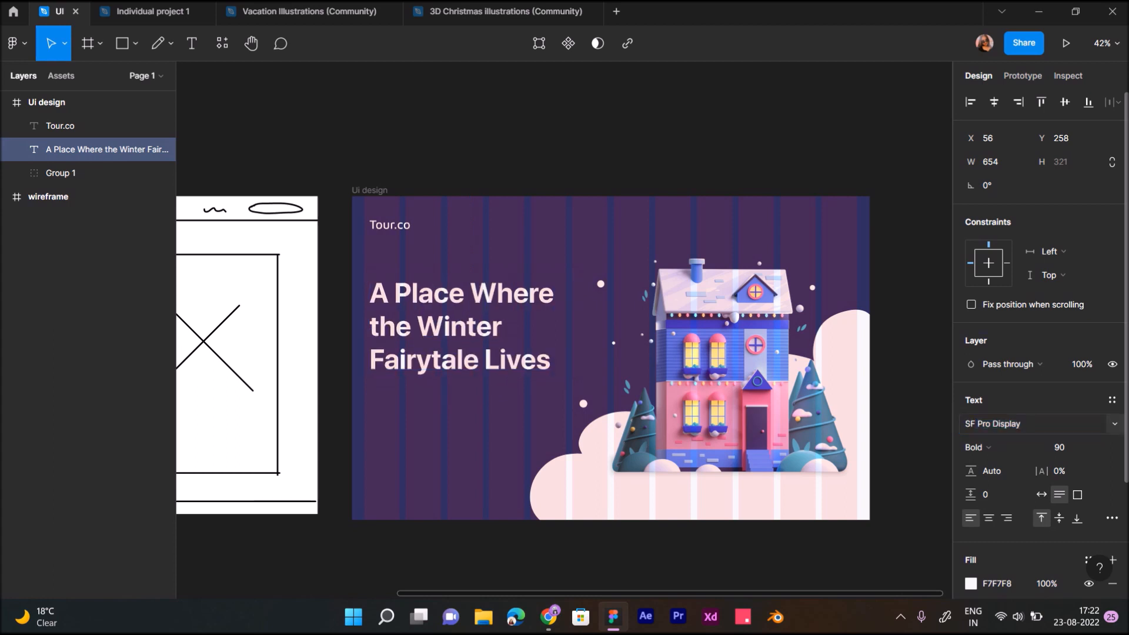
# Set the heading's font to Product Sans.
pyautogui.write('P')
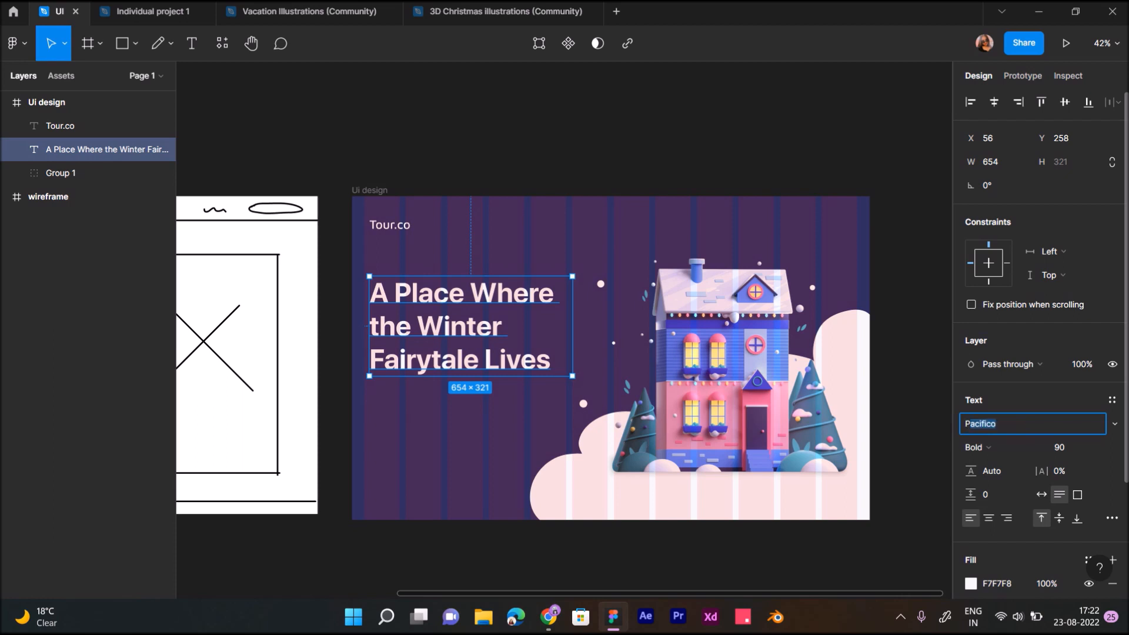
pyautogui.press('BackSpace')
pyautogui.write('roduct Sans')
pyautogui.press('Return')
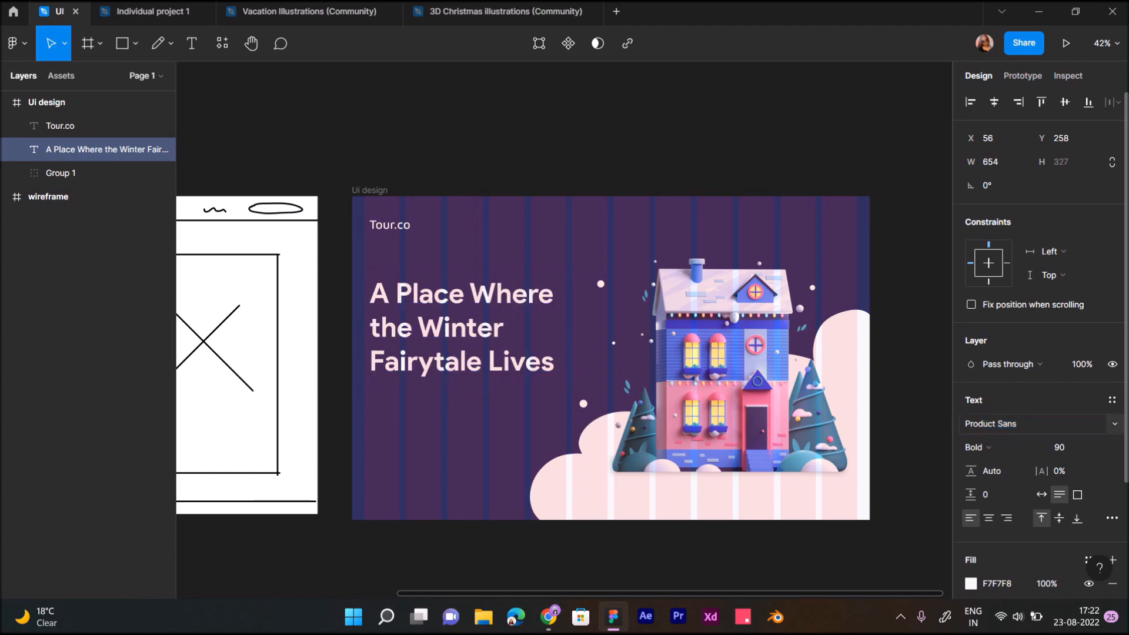
# Set the "Tour.co" logo text's font weight to Regular.
pyautogui.scroll(5, 379, 180)
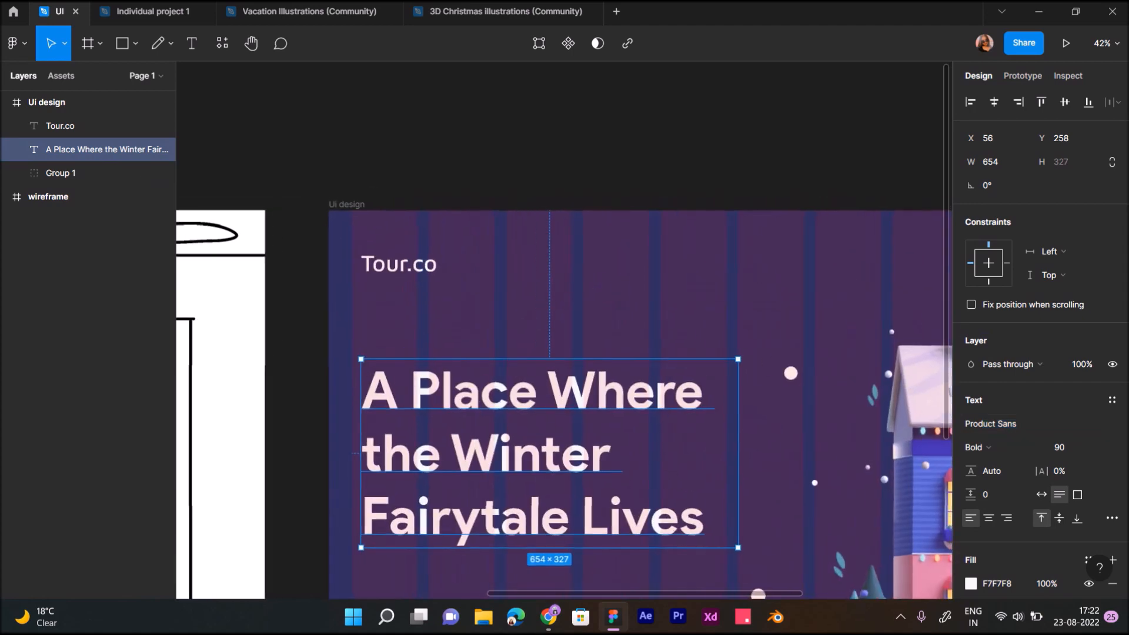
pyautogui.click(400, 263)
pyautogui.click(981, 447)
pyautogui.click(988, 426)
pyautogui.press('Escape')
pyautogui.scroll(-5, 282, 324)
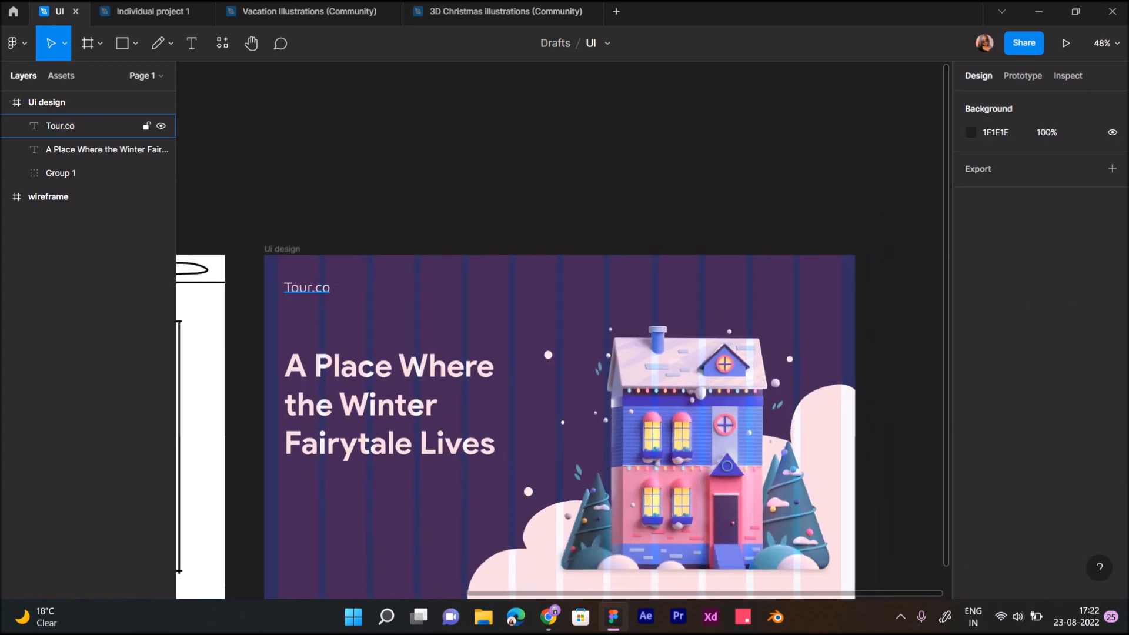
# Duplicate the logo text horizontally to about X 510 and change the copy's text to "Home".
pyautogui.click(307, 288)
pyautogui.moveTo(307, 287); pyautogui.dragTo(468, 288)
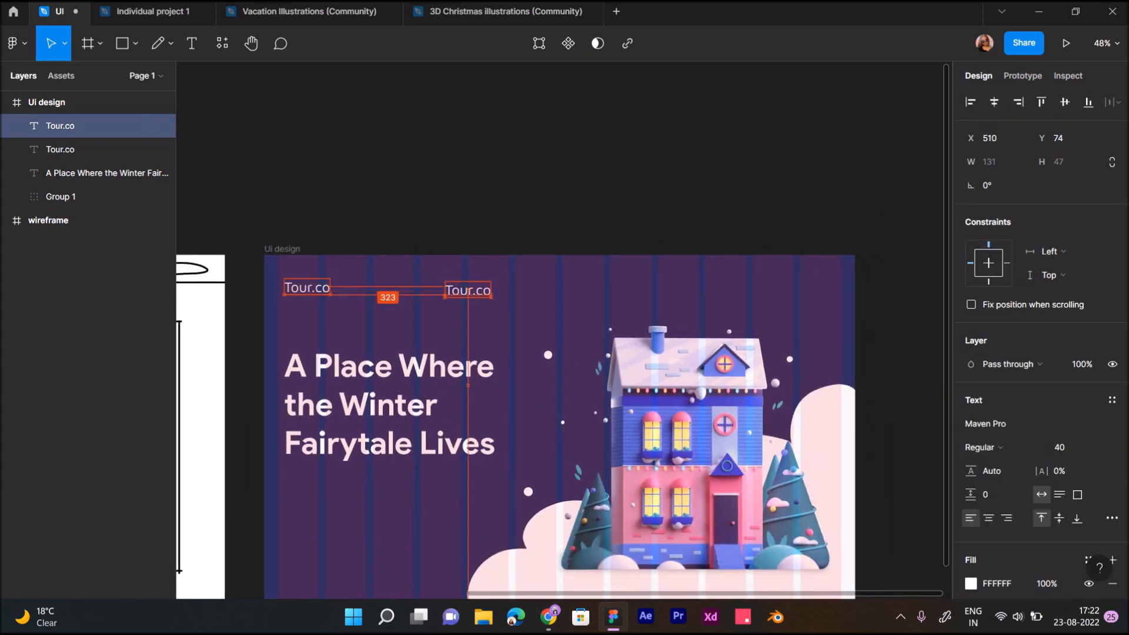
pyautogui.scroll(6, 468, 287)
pyautogui.press('Return')
pyautogui.write('Home')
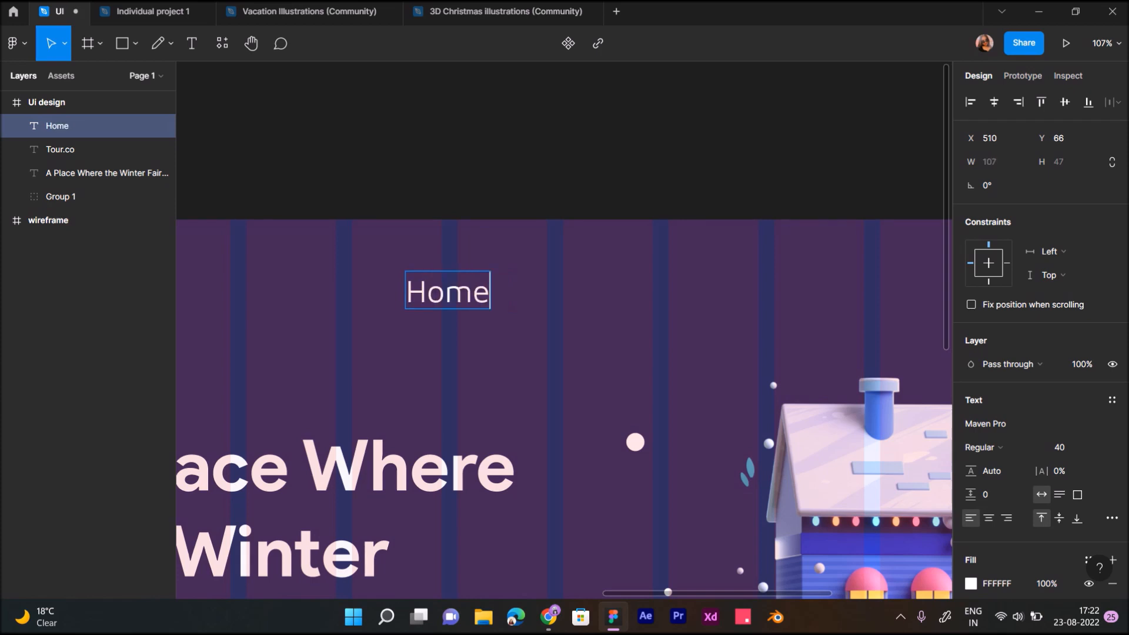
pyautogui.press('Escape')
# Set the "Home" link's font size to 20 after trying 30, and centre it vertically with the logo at about Y 77.
pyautogui.click(1062, 447)
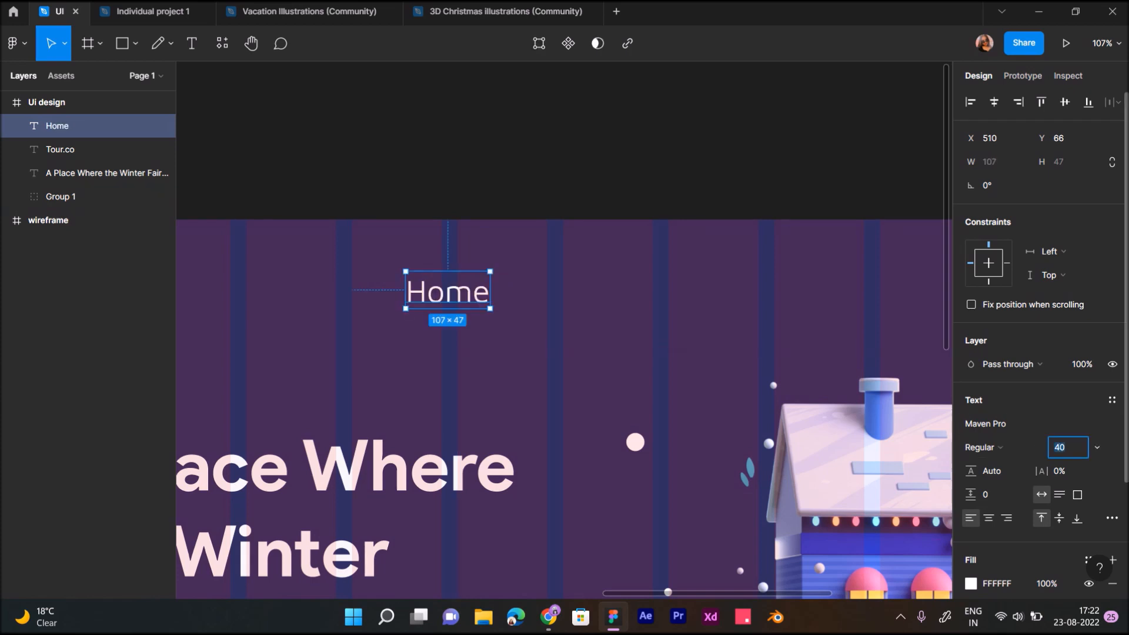
pyautogui.write('30')
pyautogui.press('Return')
pyautogui.scroll(-4, 626, 274)
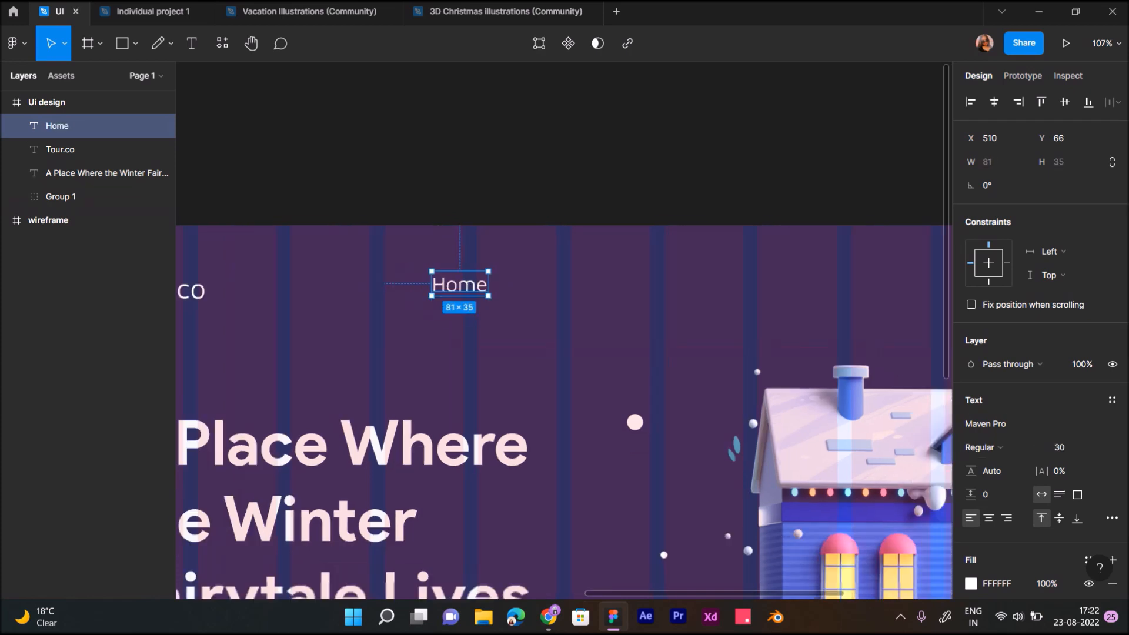
pyautogui.click(1062, 448)
pyautogui.write('20')
pyautogui.press('Return')
pyautogui.scroll(4, 528, 259)
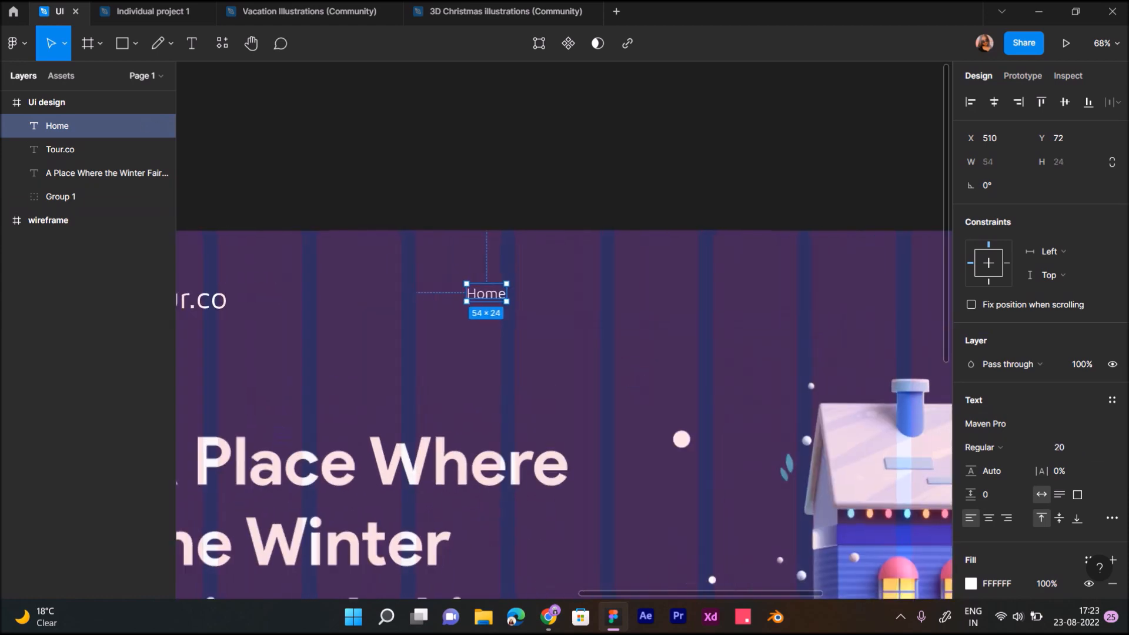
pyautogui.moveTo(485, 295); pyautogui.dragTo(485, 301)
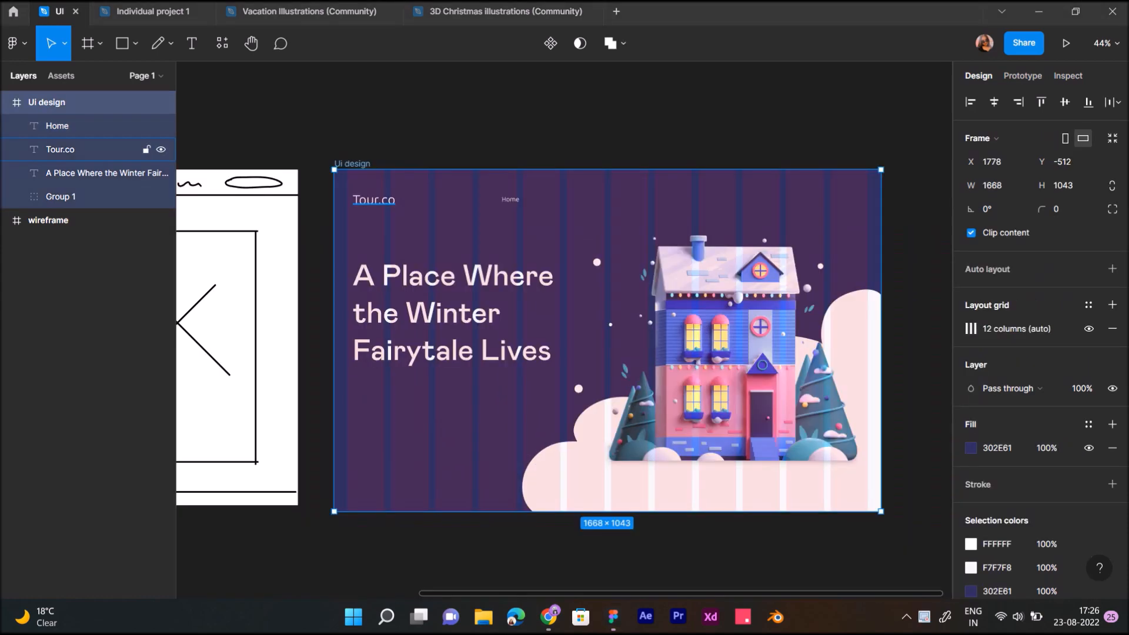
# Change the "Tour.co" logo text's font weight to Medium.
pyautogui.scroll(4, 438, 241)
pyautogui.click(351, 195)
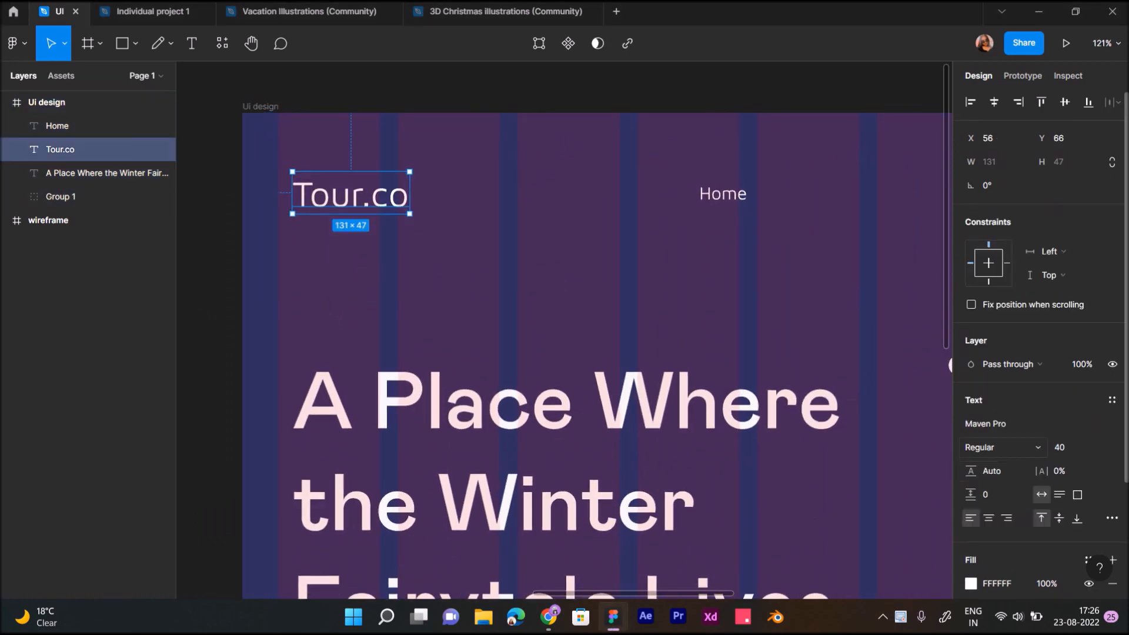
pyautogui.click(1003, 447)
pyautogui.click(996, 462)
pyautogui.press('Escape')
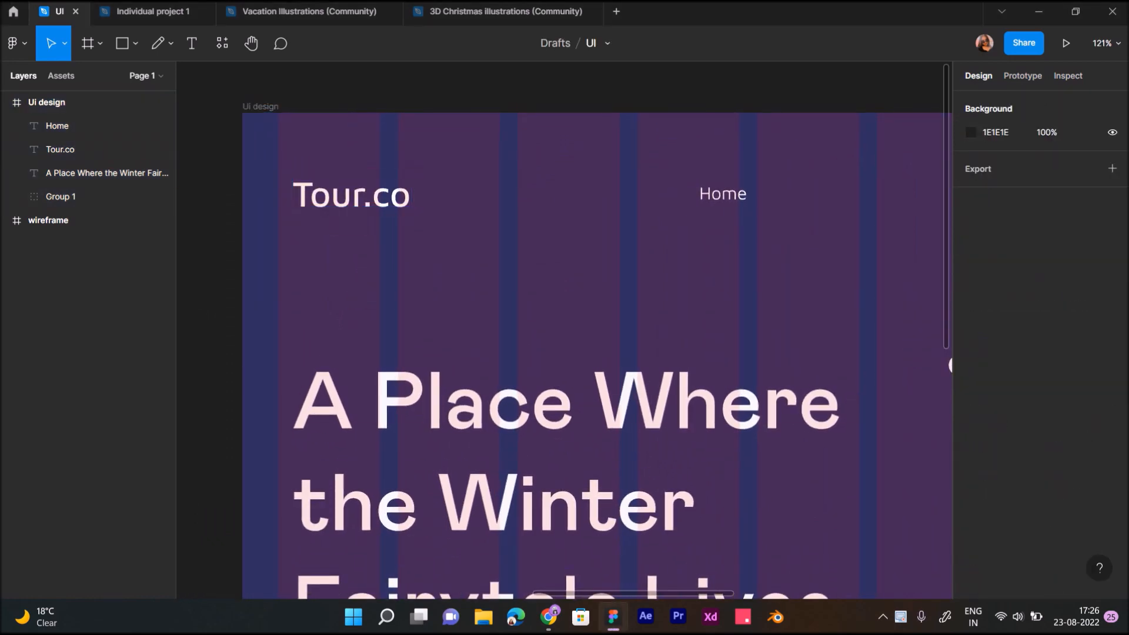
# Change the "Home" link's font weight to Medium.
pyautogui.scroll(-4, 547, 247)
pyautogui.click(655, 212)
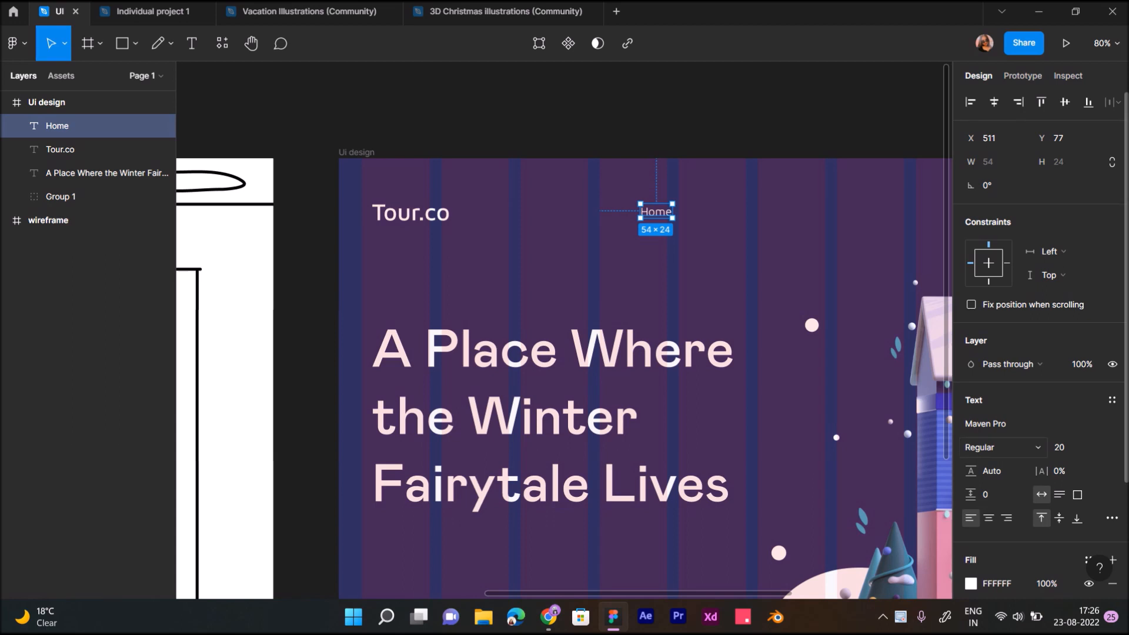
pyautogui.click(1003, 446)
pyautogui.click(995, 461)
# Duplicate the "Home" link to about X 636, Y 81 and change the copy's text to "Holiday Packages".
pyautogui.scroll(1, 629, 374)
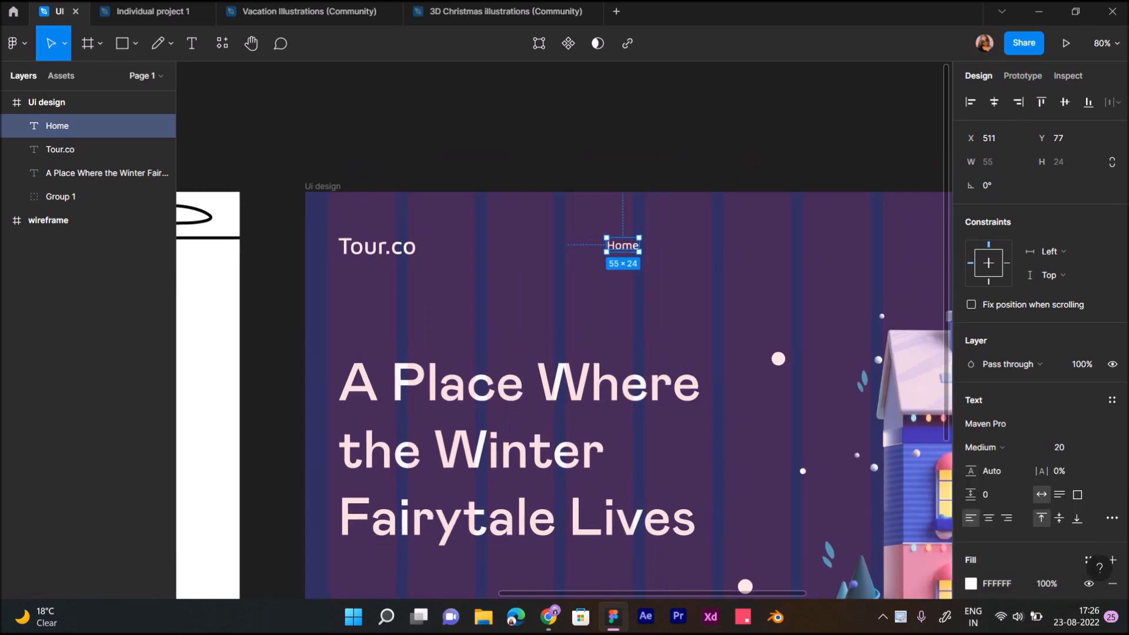
pyautogui.scroll(3, 728, 173)
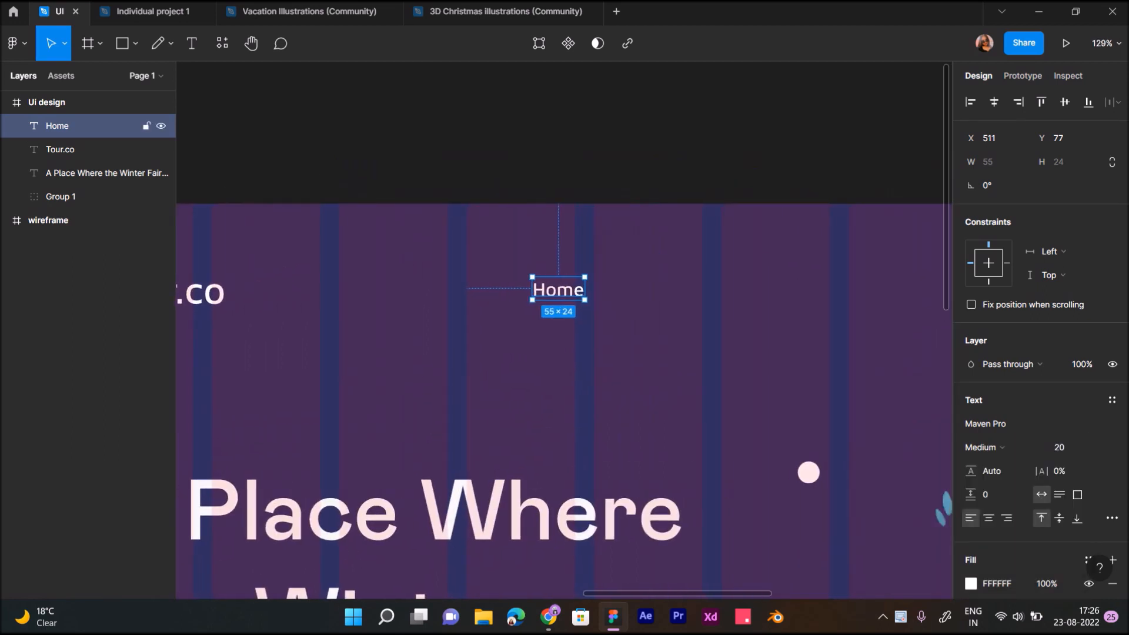
pyautogui.moveTo(559, 289); pyautogui.dragTo(677, 293)
pyautogui.press('Return')
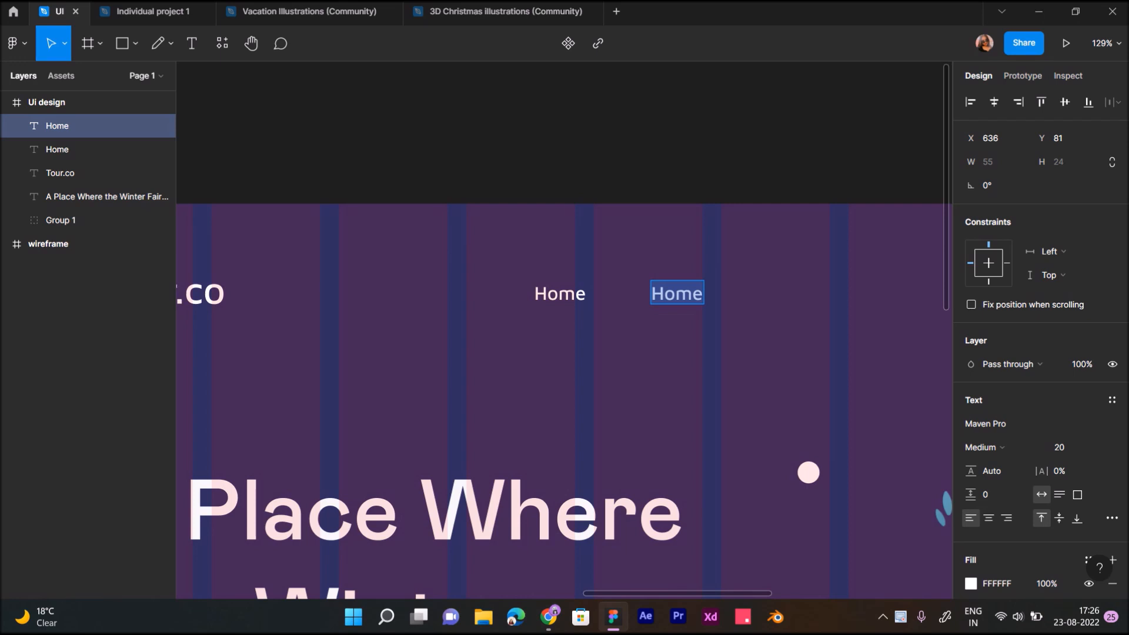
pyautogui.write('B')
pyautogui.press('BackSpace')
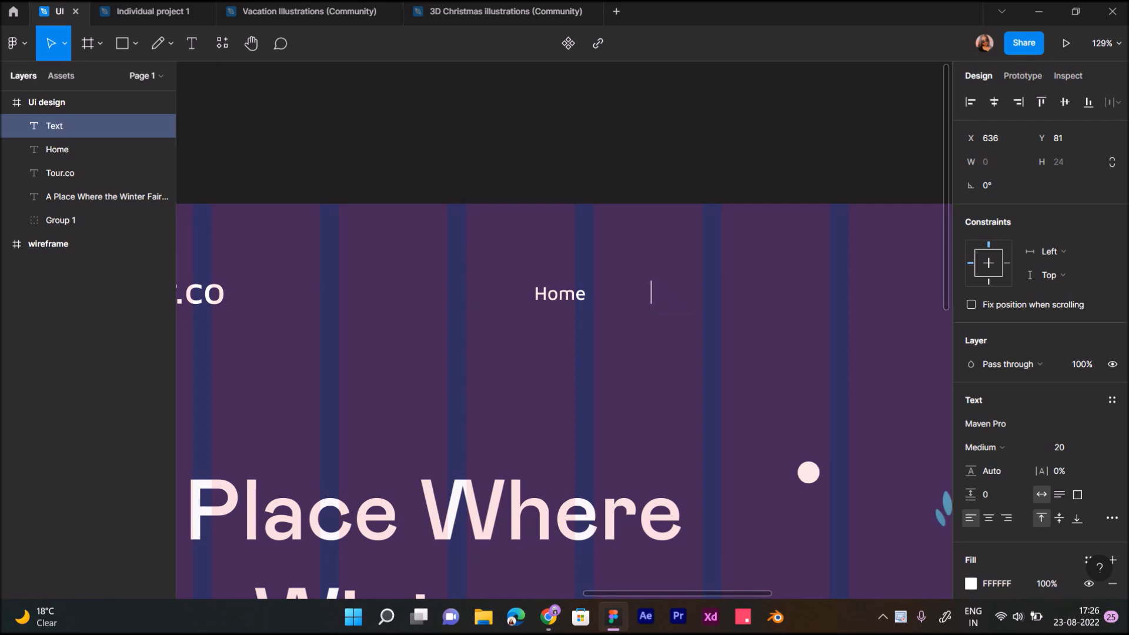
pyautogui.write('Holida')
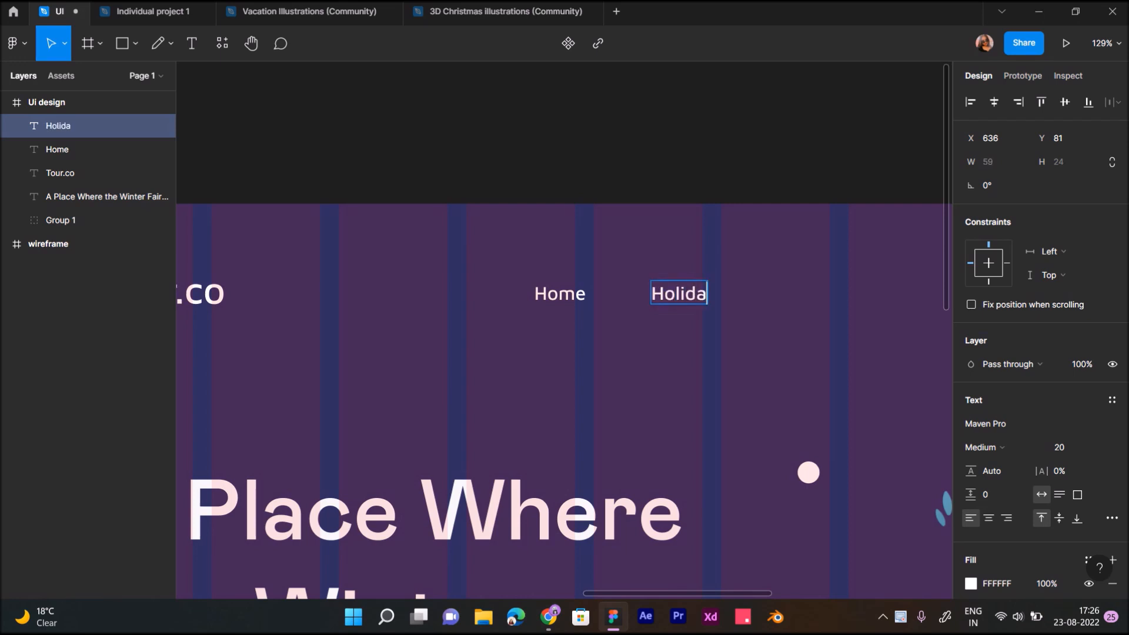
pyautogui.write('y Packages')
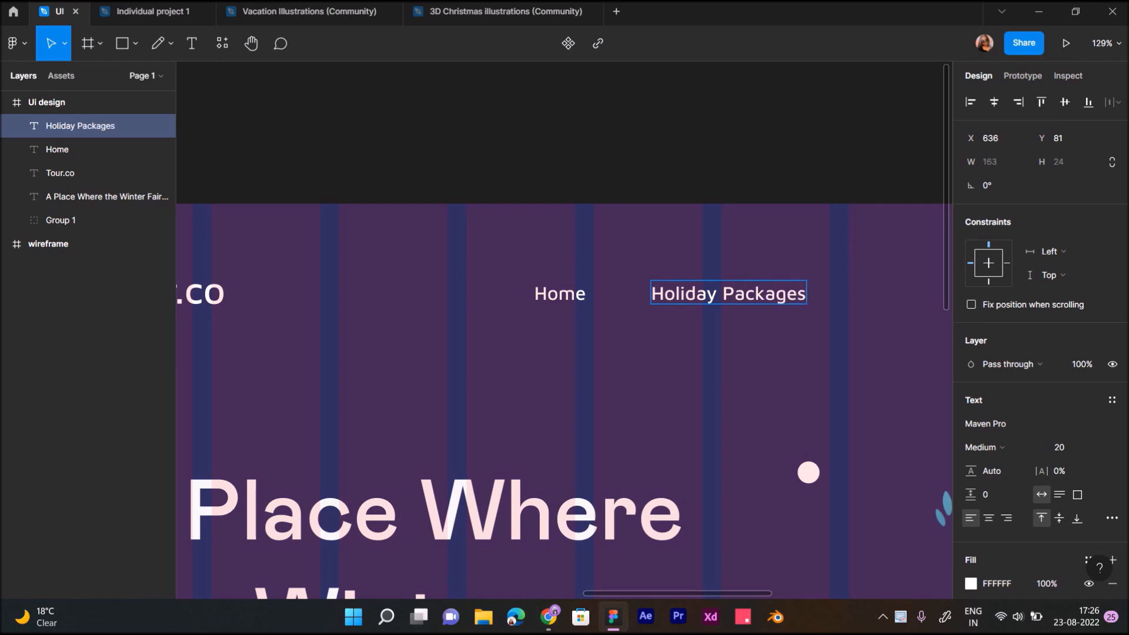
pyautogui.press('Escape')
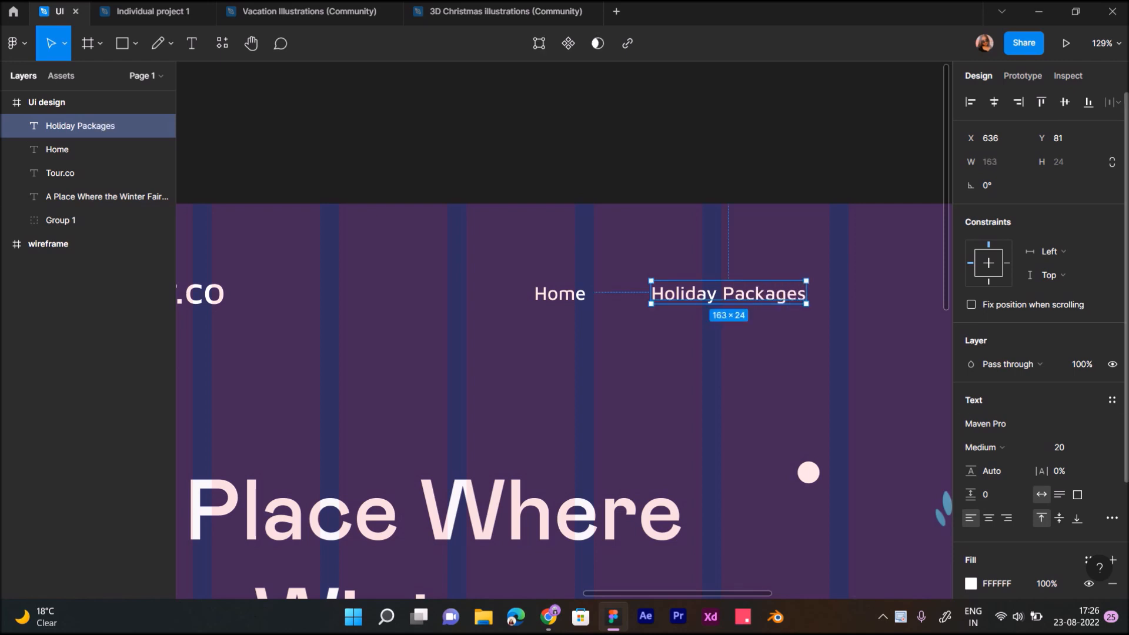
# Set the "Holiday Packages" link's font weight to Regular.
pyautogui.click(1003, 447)
pyautogui.click(998, 429)
pyautogui.click(998, 427)
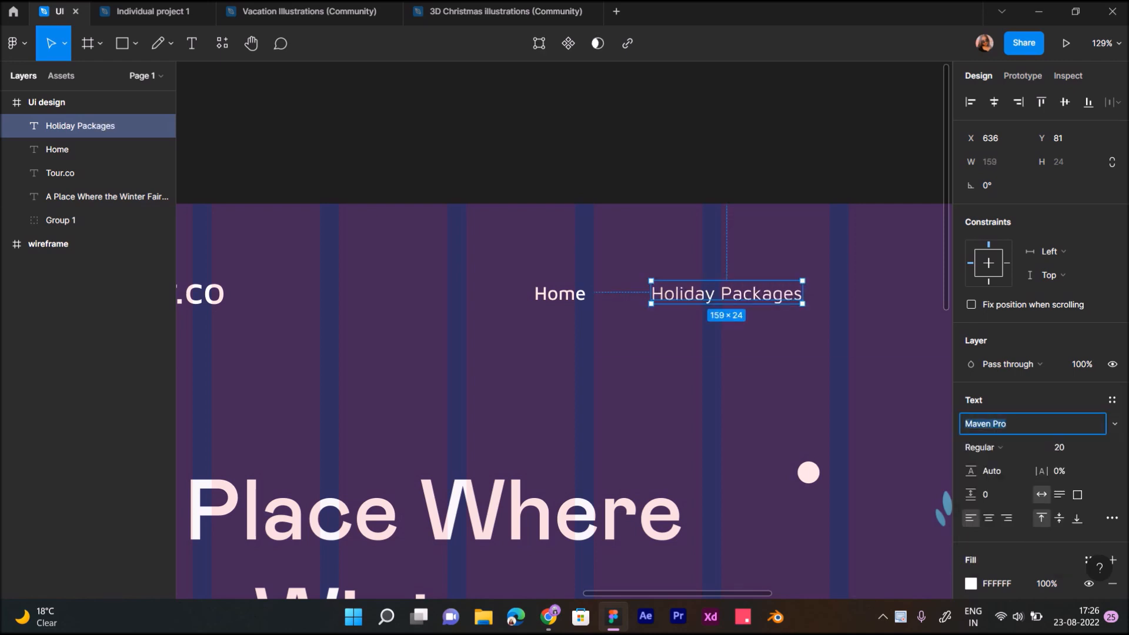
pyautogui.click(871, 382)
# Duplicate the "Holiday Packages" link to about X 863, Y 81 and change the copy's text to "Destinations".
pyautogui.scroll(-4, 871, 370)
pyautogui.hscroll(5, 870, 371)
pyautogui.click(471, 324)
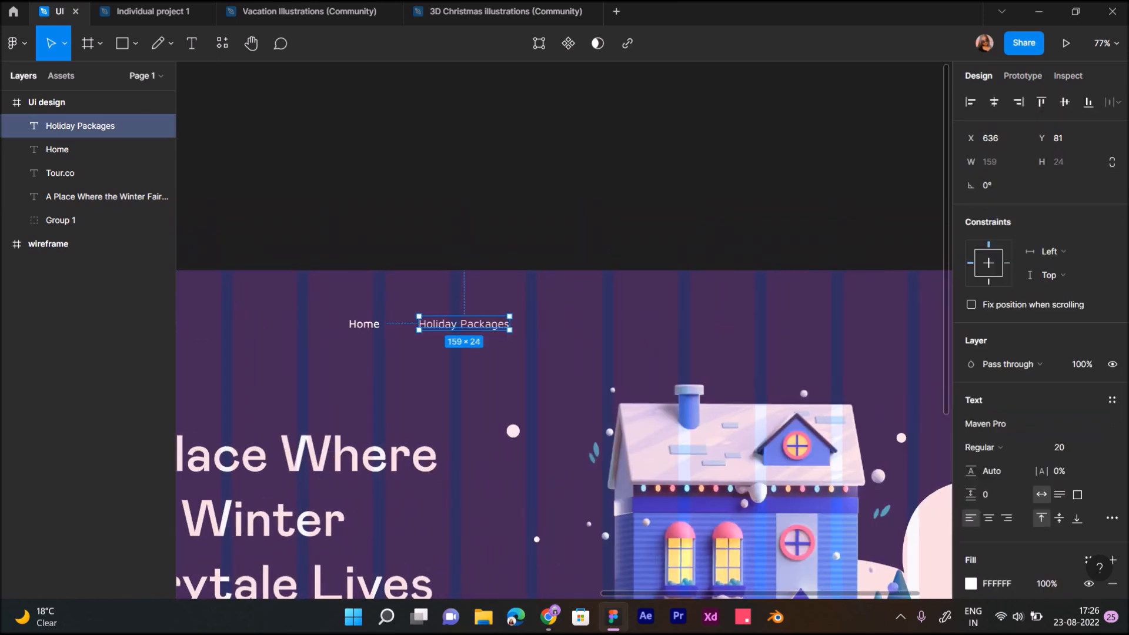
pyautogui.moveTo(470, 324); pyautogui.dragTo(600, 324)
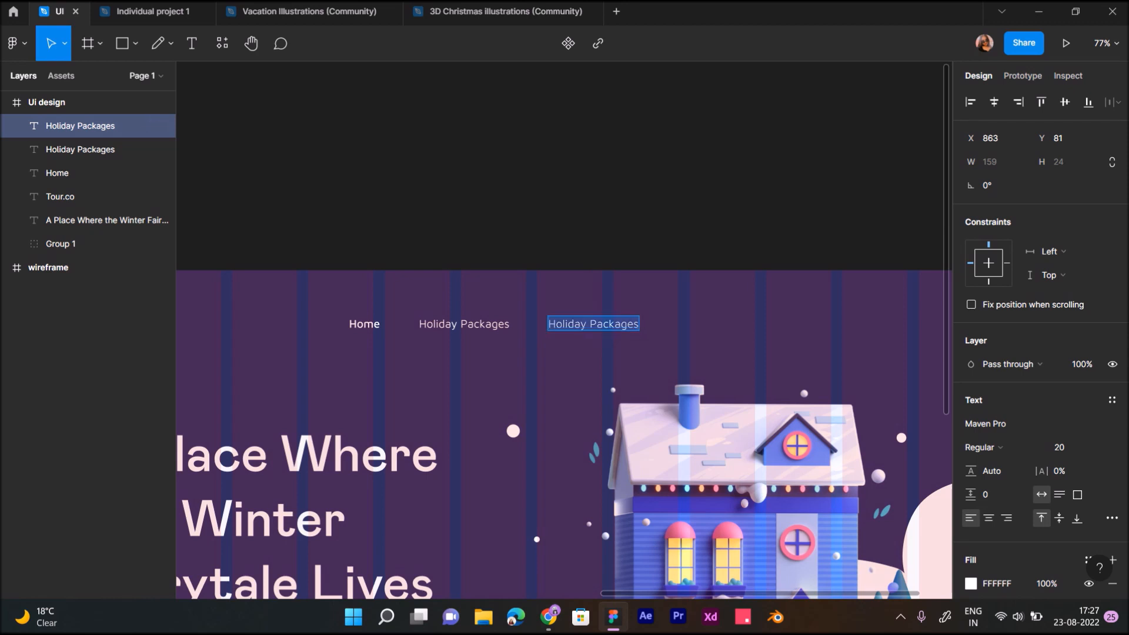
pyautogui.write('Destination')
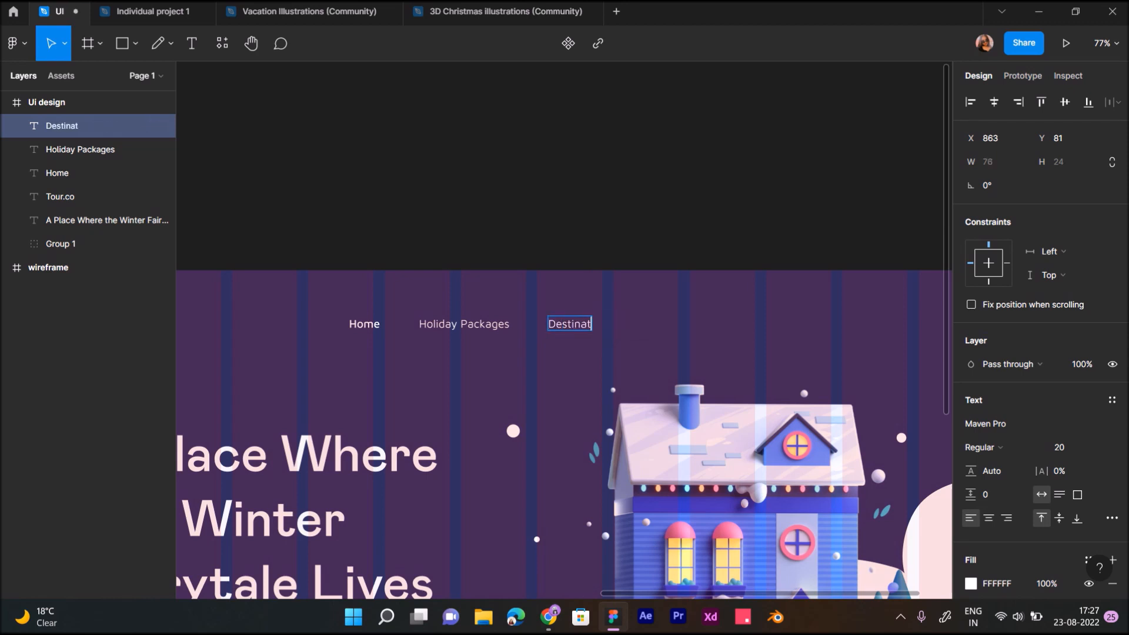
pyautogui.click(644, 341)
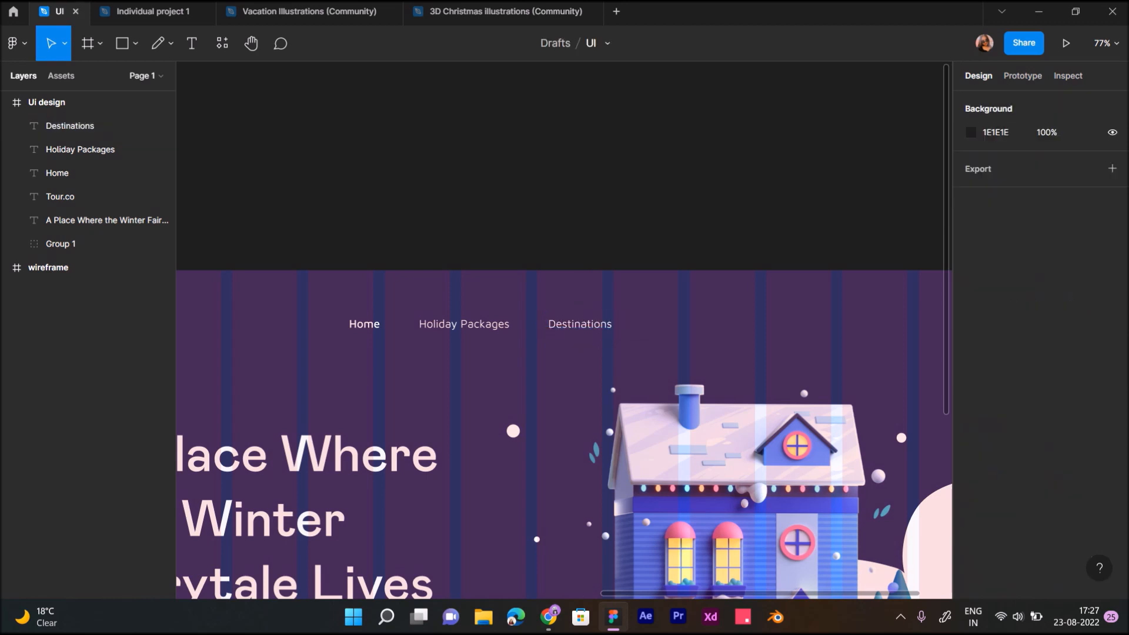
# Duplicate the "Destinations" link to about X 1043, Y 81 and change the copy's text to "Blog".
pyautogui.hscroll(4, 564, 435)
pyautogui.click(347, 324)
pyautogui.moveTo(347, 324); pyautogui.dragTo(450, 324)
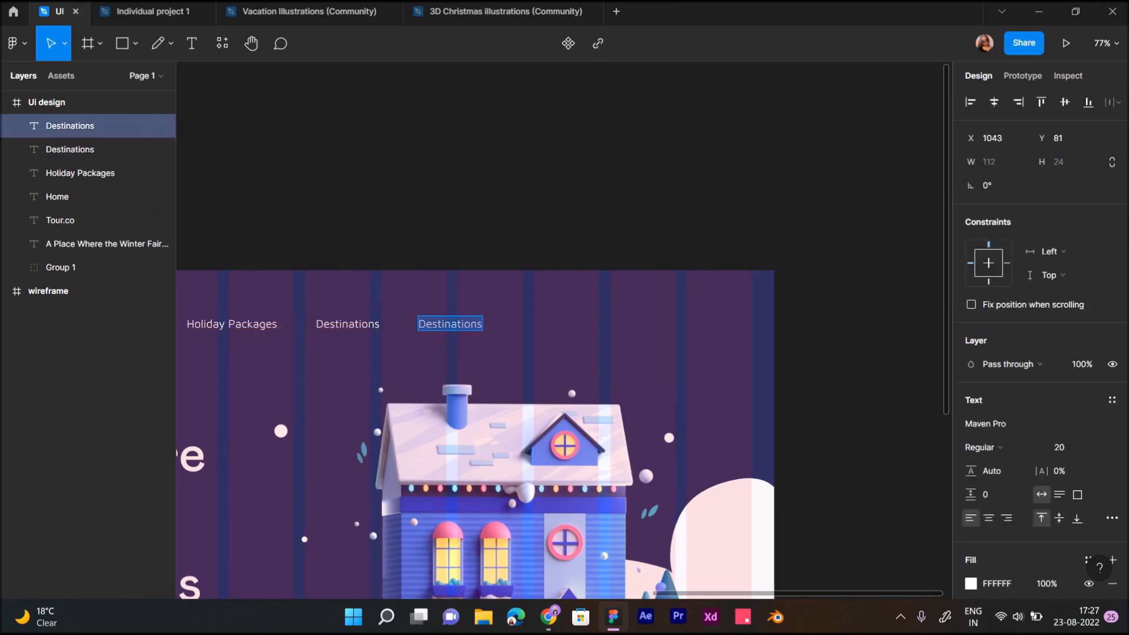
pyautogui.write('Blog')
pyautogui.press('Escape')
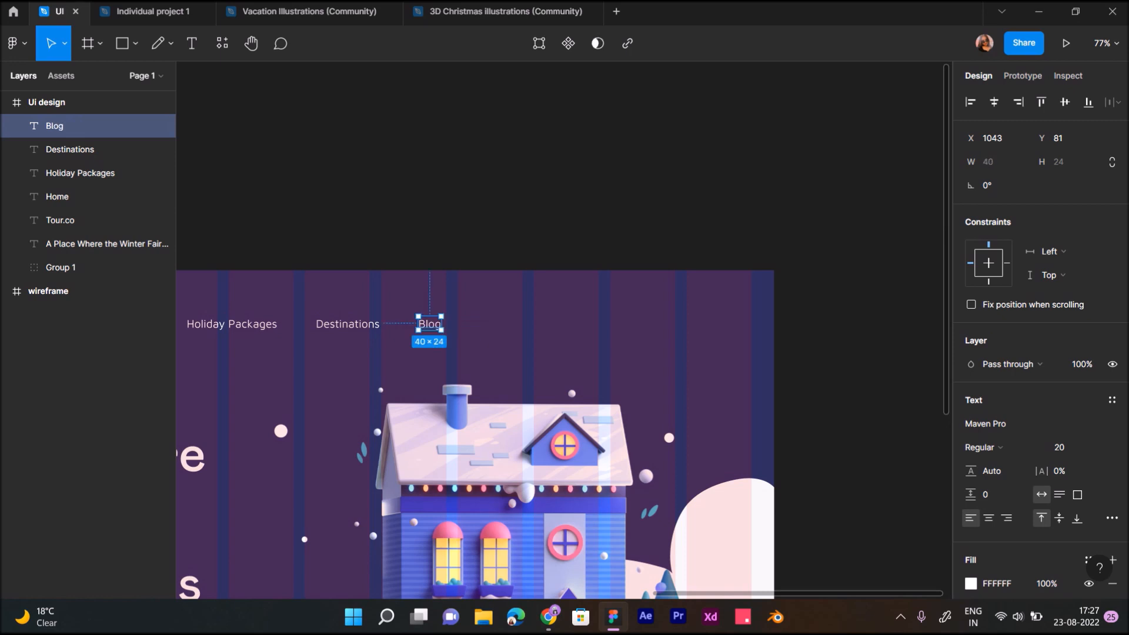
# Duplicate the "Blog" link to about X 1151, Y 81 and change the copy's text to "Contact us".
pyautogui.moveTo(431, 324); pyautogui.dragTo(491, 324)
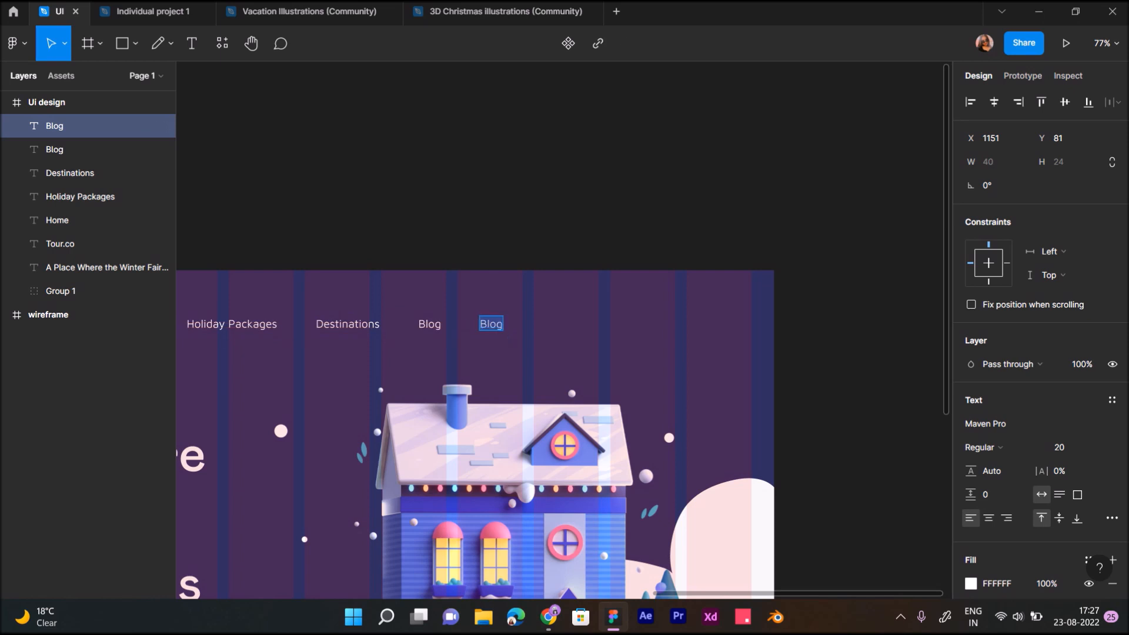
pyautogui.write('Contact us')
pyautogui.press('Escape')
pyautogui.press('Escape')
pyautogui.scroll(-5, 509, 306)
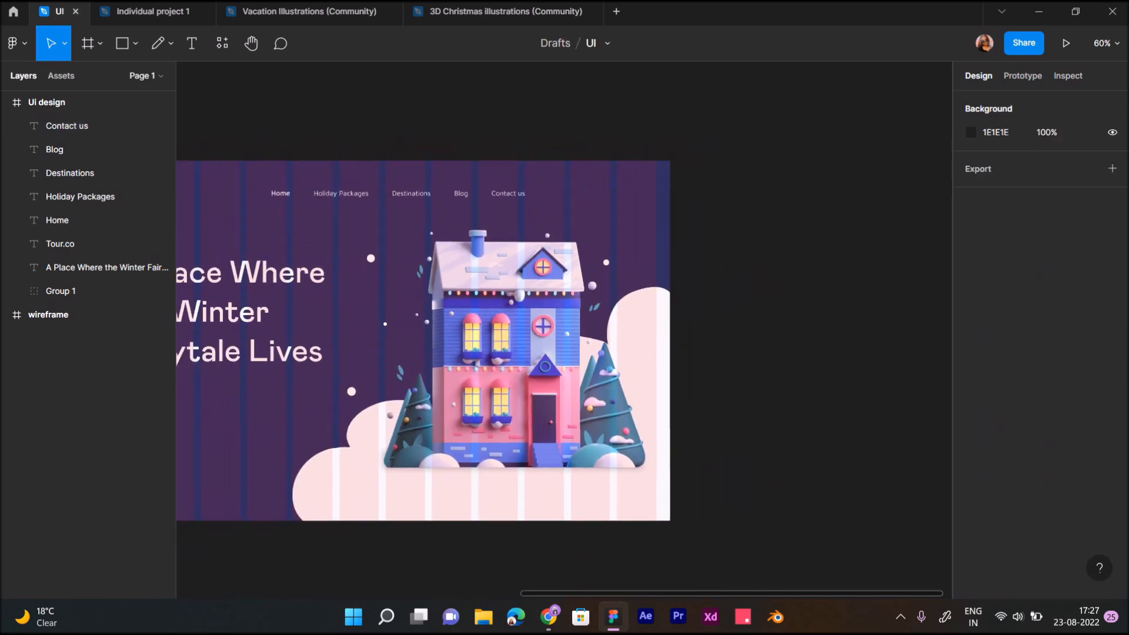
# Nudge the main heading and the house illustration group slightly down together.
pyautogui.hscroll(-3, 510, 329)
pyautogui.moveTo(268, 235); pyautogui.dragTo(561, 402)
pyautogui.press('Down')
pyautogui.press('Down')
pyautogui.press('Down')
pyautogui.press('Down')
pyautogui.press('Down')
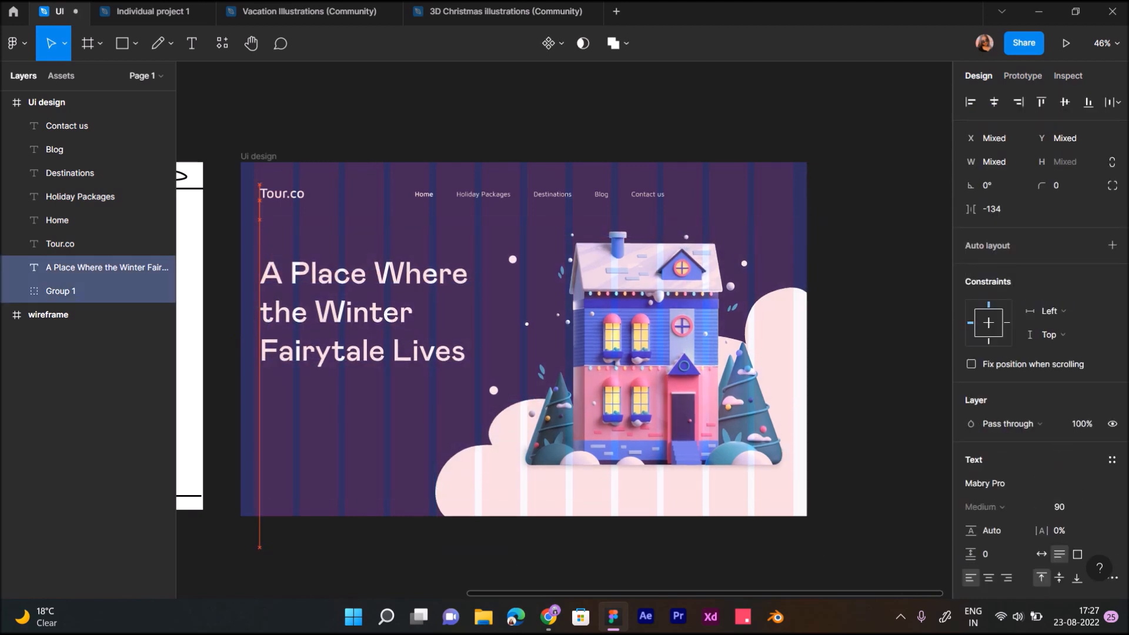
# Move only the main heading up to Y 244.
pyautogui.click(88, 267)
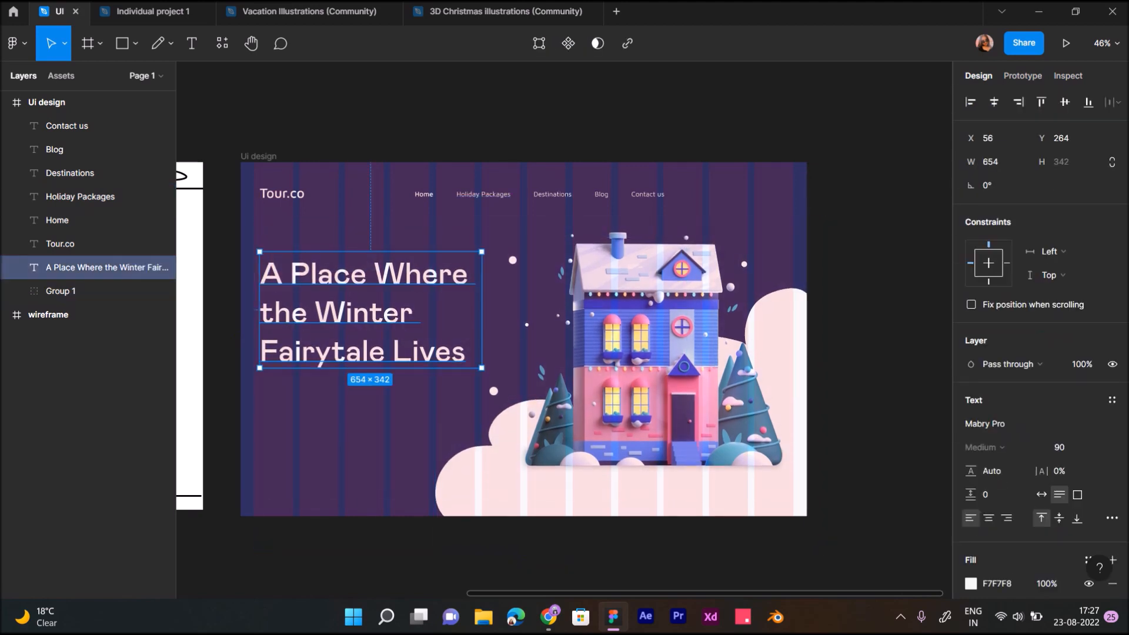
pyautogui.hotkey('shift', 'Up')
pyautogui.hotkey('shift', 'Up')
pyautogui.hotkey('shift', 'Up')
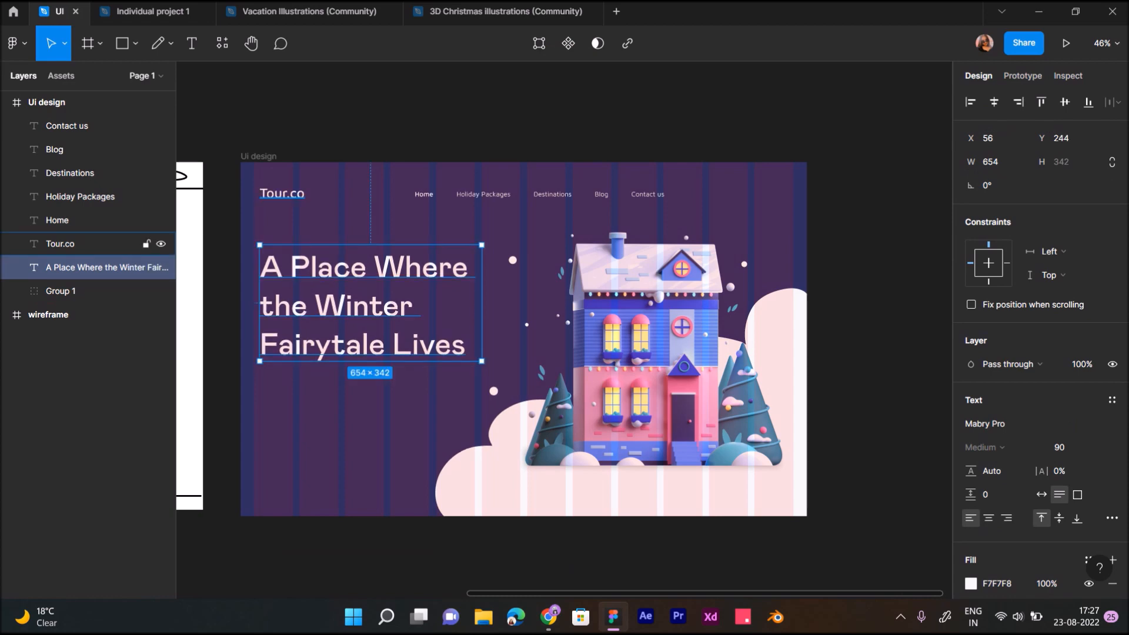
pyautogui.press('Escape')
# Change the font of the "Tour.co" logo and all the navigation links to Mabry Pro.
pyautogui.moveTo(829, 553); pyautogui.dragTo(660, 206)
pyautogui.click(646, 382)
pyautogui.click(882, 352)
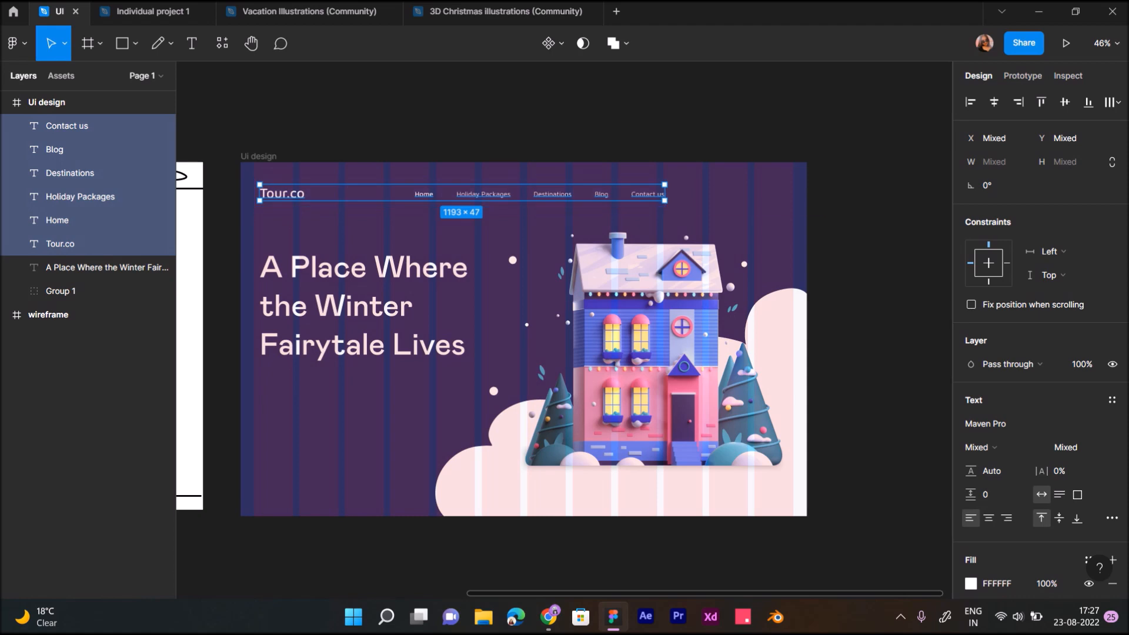
pyautogui.click(1000, 424)
pyautogui.write('mabry')
pyautogui.press('Return')
pyautogui.press('Escape')
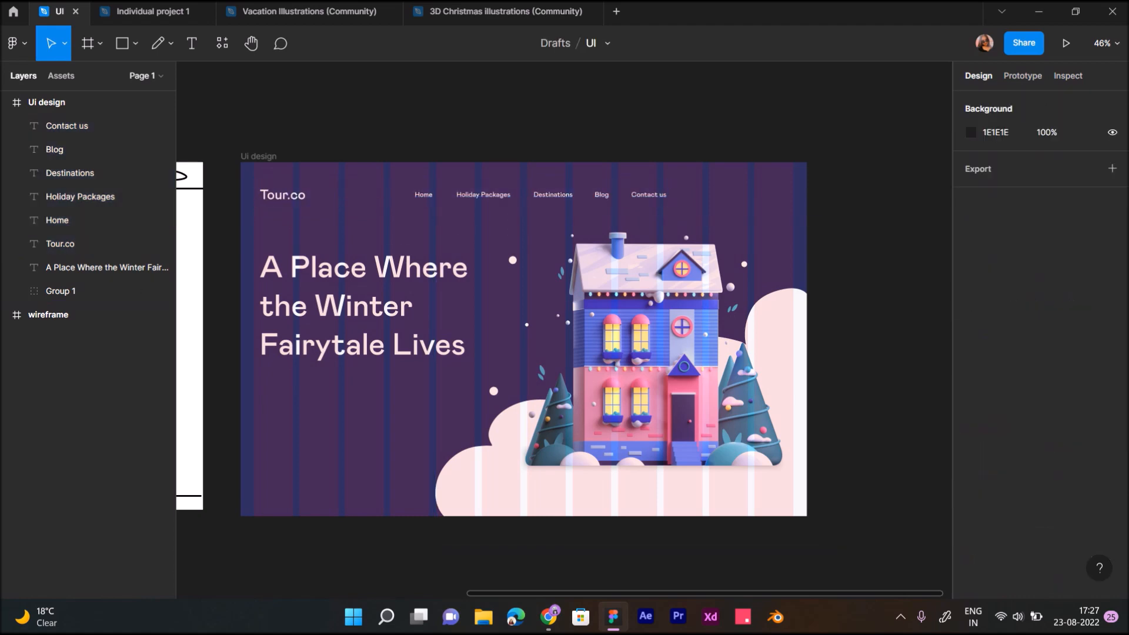
pyautogui.scroll(3, 733, 184)
pyautogui.scroll(4, 638, 160)
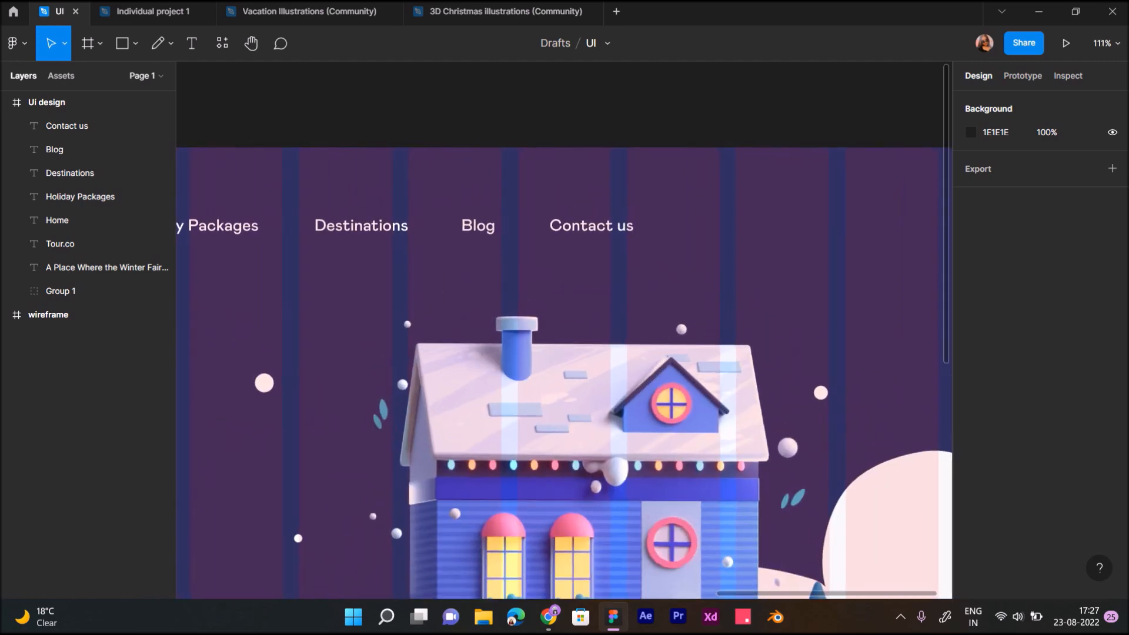
pyautogui.scroll(-1, 639, 152)
pyautogui.click(59, 149)
pyautogui.press('Escape')
pyautogui.scroll(-3, 913, 218)
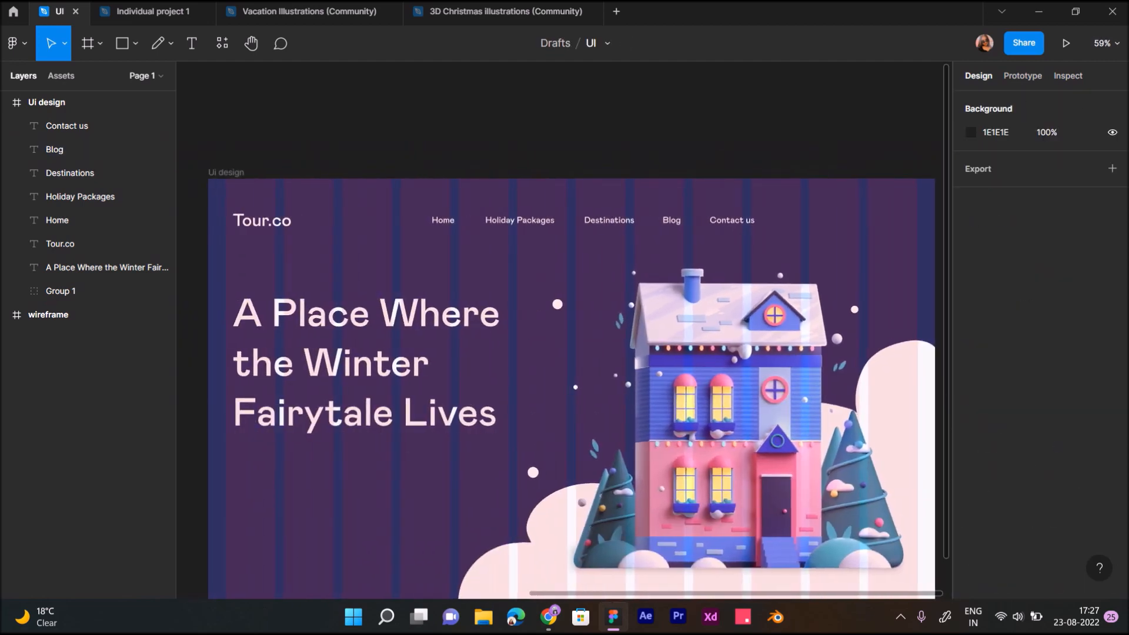
# Set the "Tour.co" logo's font size to 46 and shift it up to about Y 61.
pyautogui.click(60, 244)
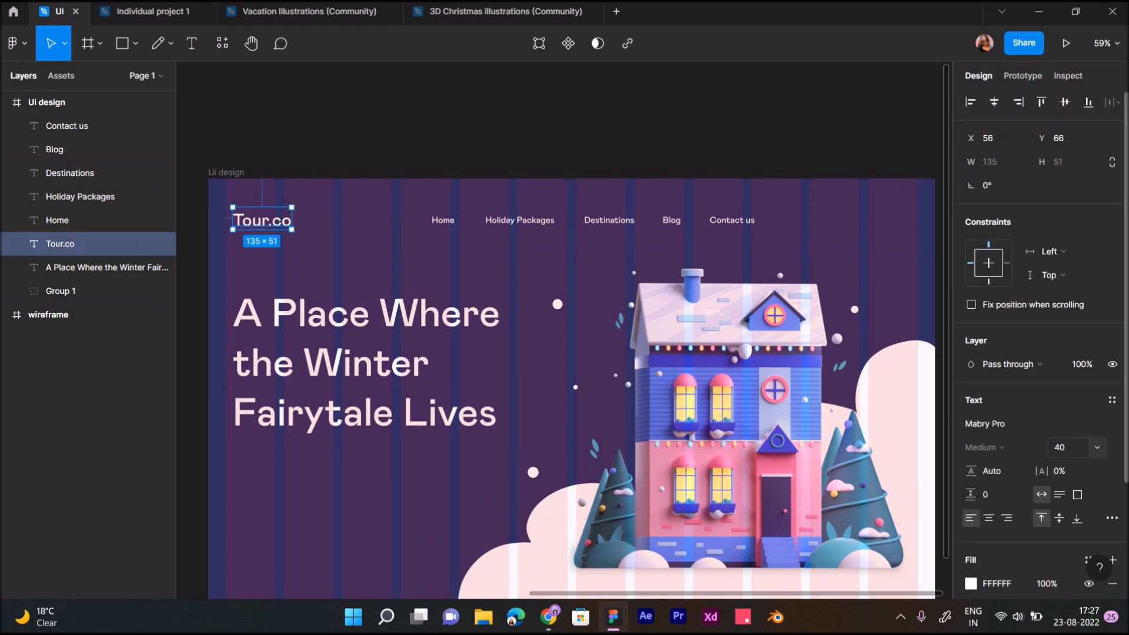
pyautogui.write('46')
pyautogui.press('Return')
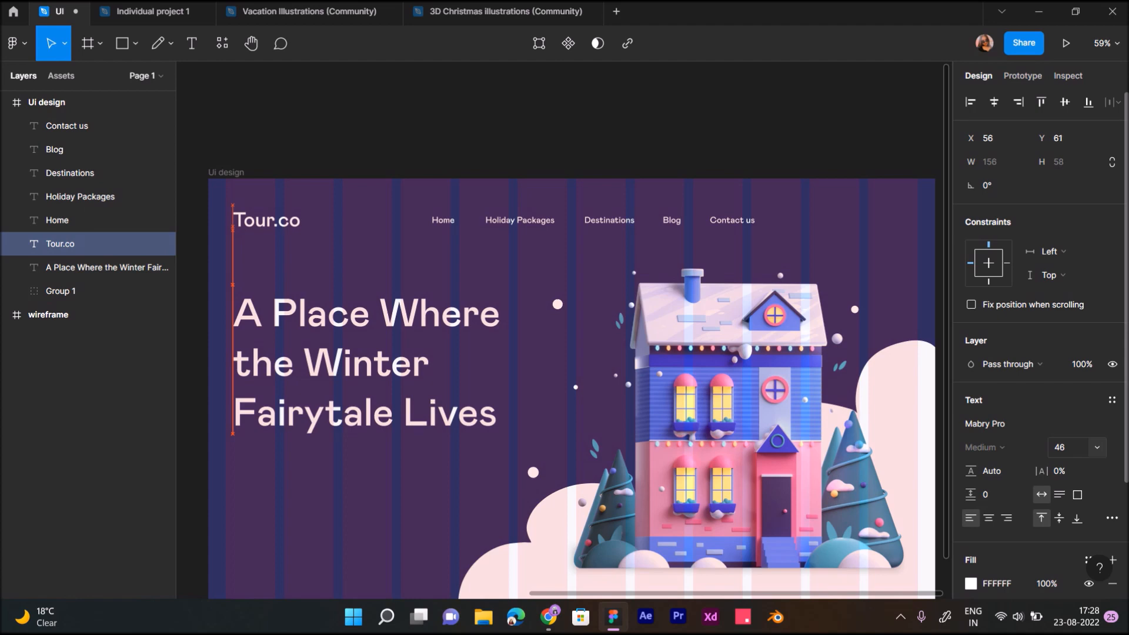
pyautogui.press('Escape')
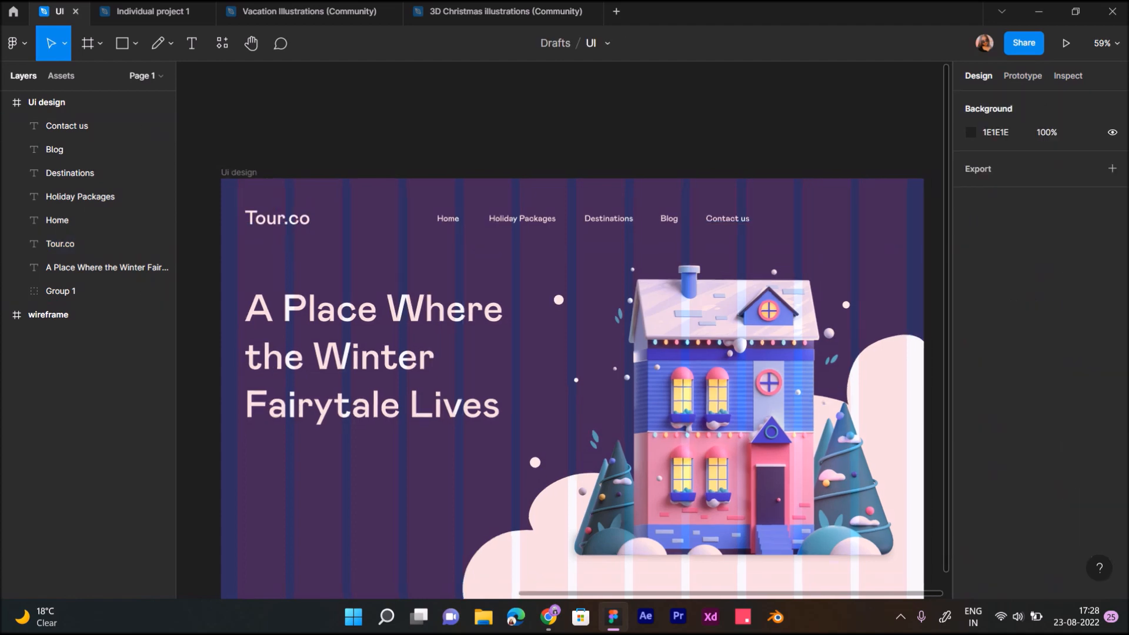
# Draw a button rectangle about 268 × 70 to the right of "Contact us", at about X 1360, Y 67.
pyautogui.hscroll(3, 565, 388)
pyautogui.scroll(2, 564, 388)
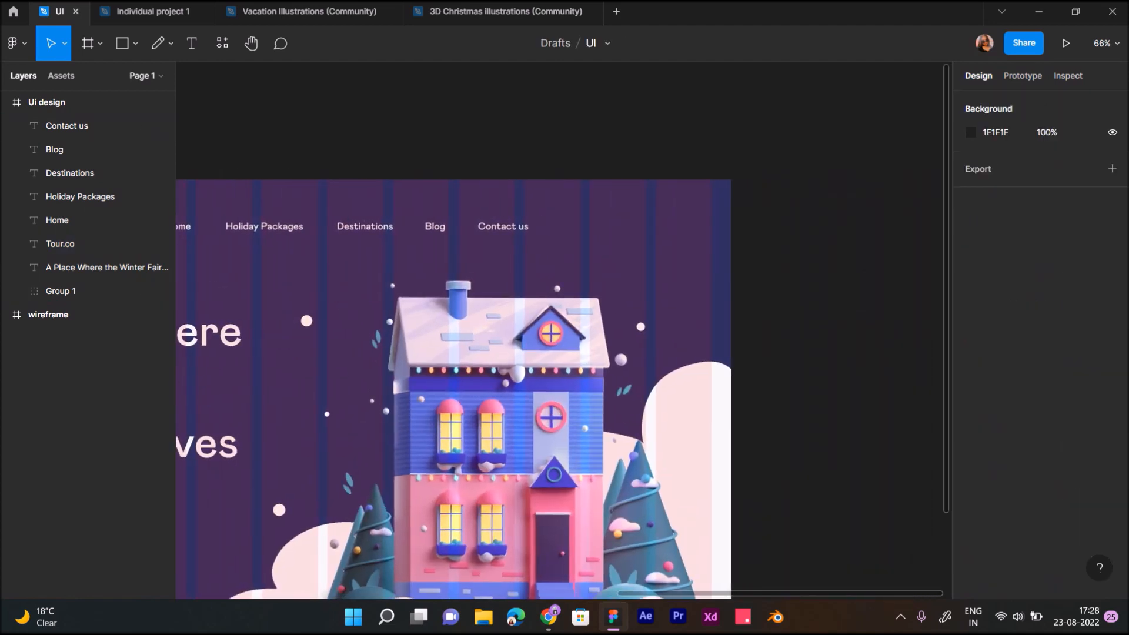
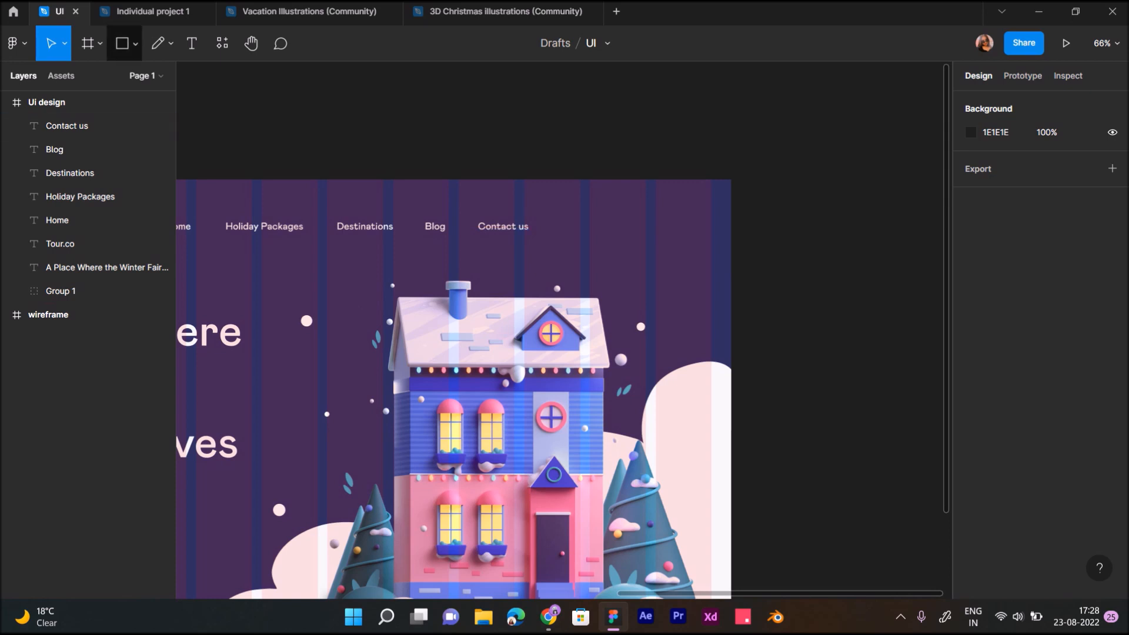
pyautogui.click(122, 43)
pyautogui.scroll(3, 659, 284)
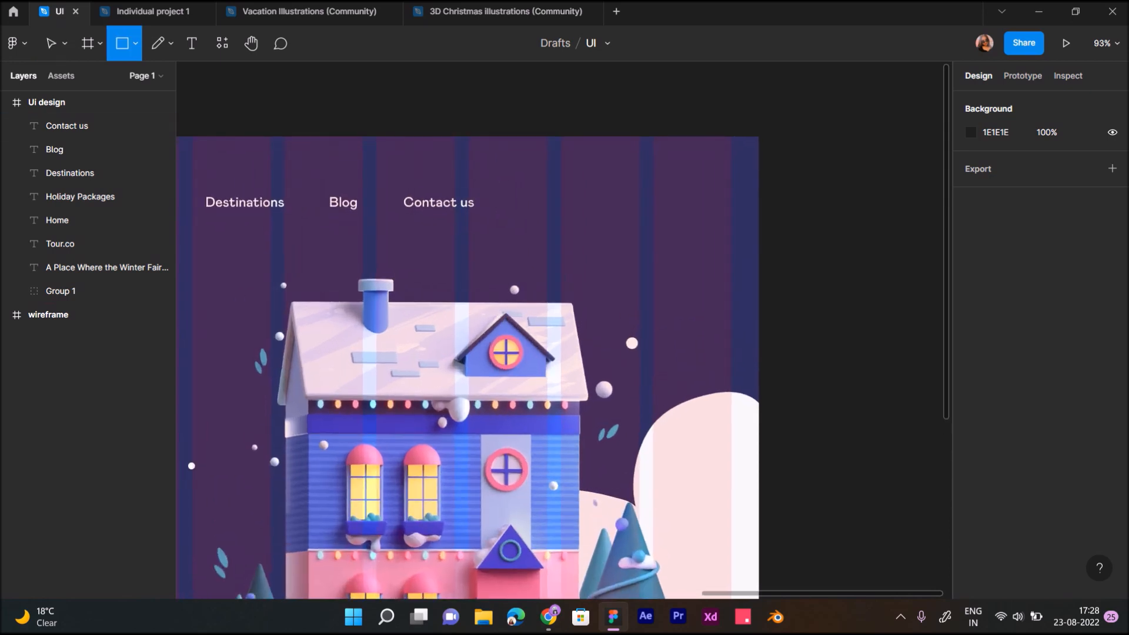
pyautogui.moveTo(547, 184); pyautogui.dragTo(732, 232)
pyautogui.moveTo(658, 209); pyautogui.dragTo(658, 209)
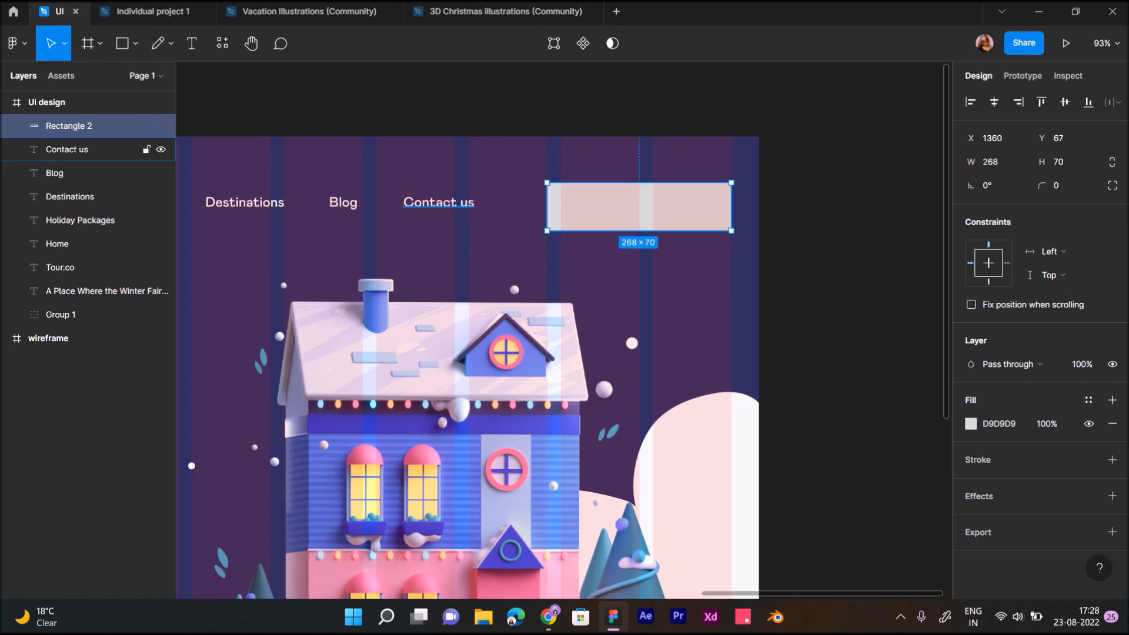
# Resize the button rectangle to about 227 × 62, placed at about X 1401, Y 71.
pyautogui.scroll(3, 569, 208)
pyautogui.scroll(2, 564, 217)
pyautogui.moveTo(531, 204); pyautogui.dragTo(580, 205)
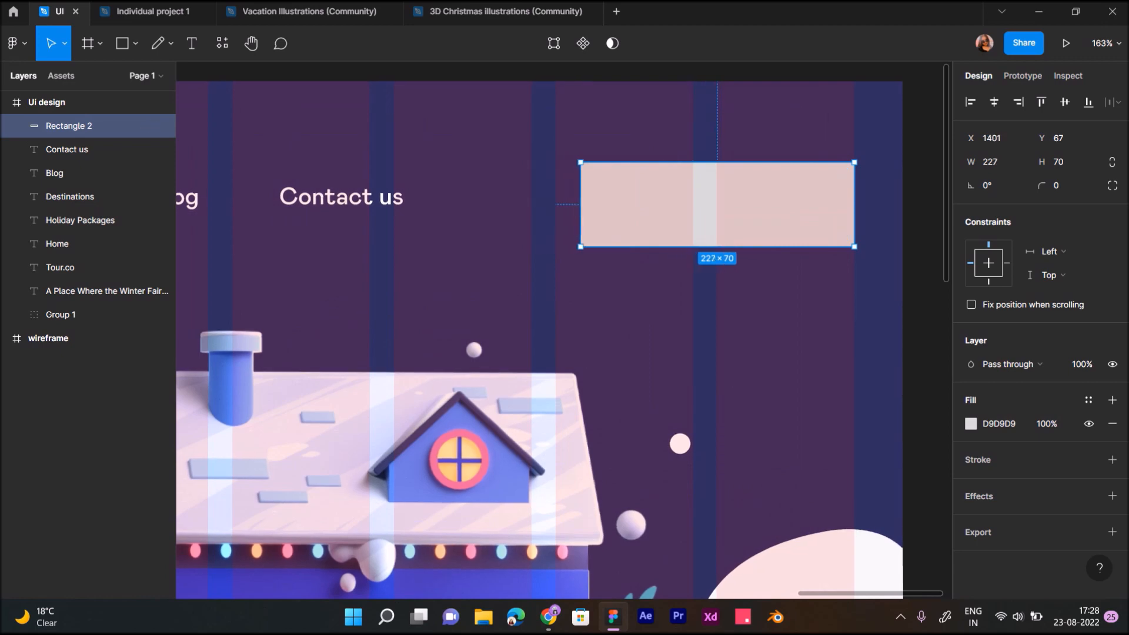
pyautogui.scroll(-2, 581, 204)
pyautogui.moveTo(699, 204)
pyautogui.mouseDown()
pyautogui.moveTo(699, 231)
pyautogui.moveTo(699, 209)
pyautogui.mouseUp()
pyautogui.scroll(-3, 654, 214)
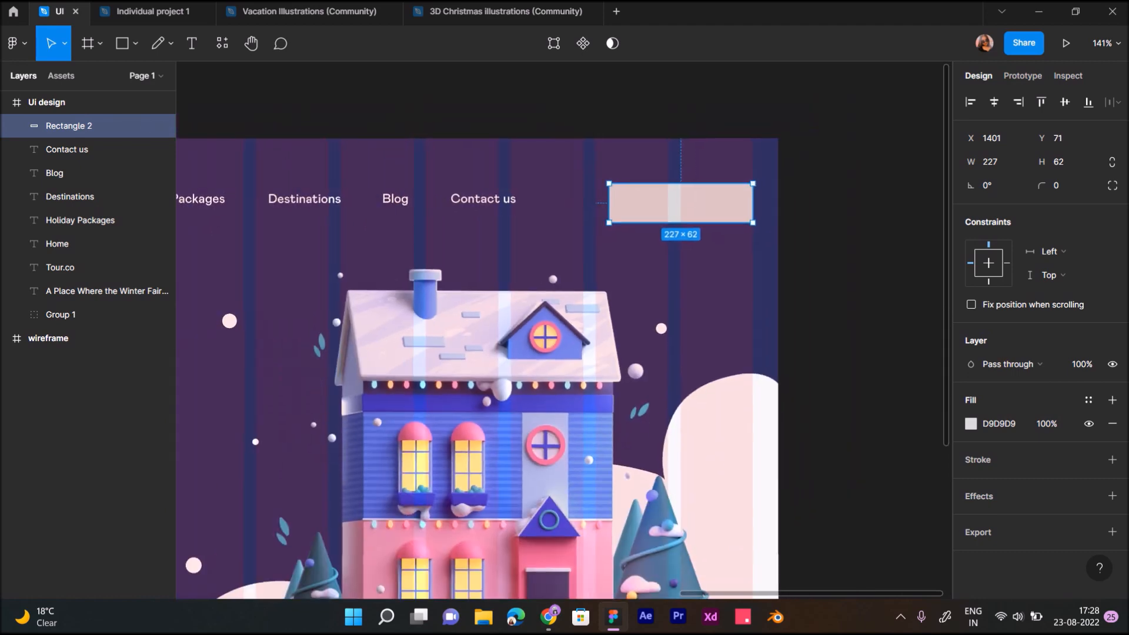
# Move the five navigation links from "Home" to "Contact us" together to the right, closer to the button rectangle.
pyautogui.scroll(-3, 565, 364)
pyautogui.hscroll(-3, 564, 365)
pyautogui.moveTo(473, 177); pyautogui.dragTo(912, 228)
pyautogui.hscroll(5, 853, 215)
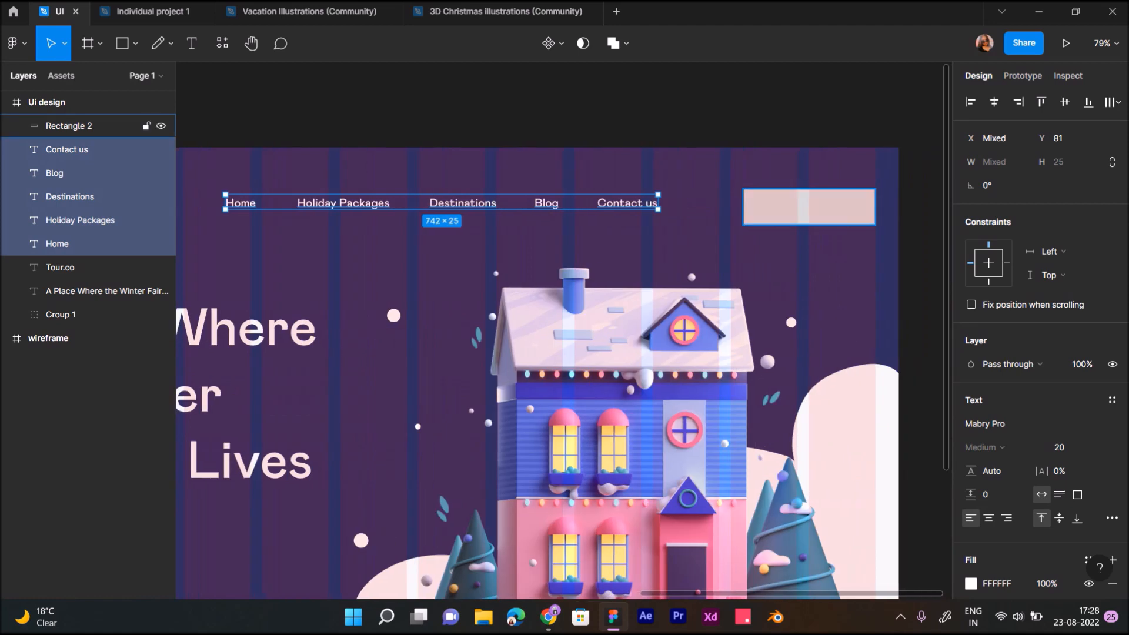
pyautogui.press('Right')
pyautogui.press('Right')
pyautogui.press('Right')
pyautogui.press('Right')
pyautogui.press('Right')
pyautogui.press('Right')
pyautogui.press('Right')
pyautogui.press('Right')
pyautogui.press('Right')
pyautogui.press('Right')
pyautogui.press('Right')
pyautogui.press('Right')
pyautogui.press('Right')
pyautogui.press('Right')
pyautogui.press('Right')
pyautogui.press('Right')
pyautogui.press('Right')
pyautogui.press('Right')
pyautogui.press('Right')
pyautogui.press('Right')
pyautogui.hotkey('shift', 'Right')
pyautogui.hotkey('shift', 'Right')
pyautogui.hotkey('shift', 'Right')
pyautogui.hotkey('shift', 'Right')
pyautogui.press('Right')
pyautogui.press('Right')
pyautogui.press('Right')
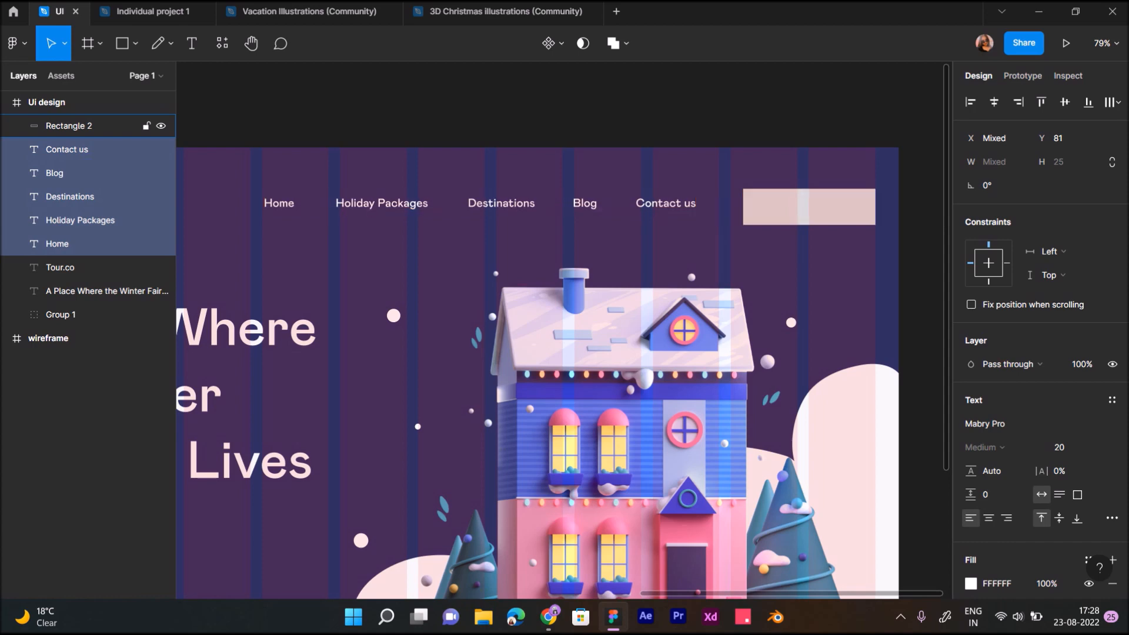
# Move the button rectangle up to Y 69 and the "Tour.co" logo up to Y 57.
pyautogui.click(69, 126)
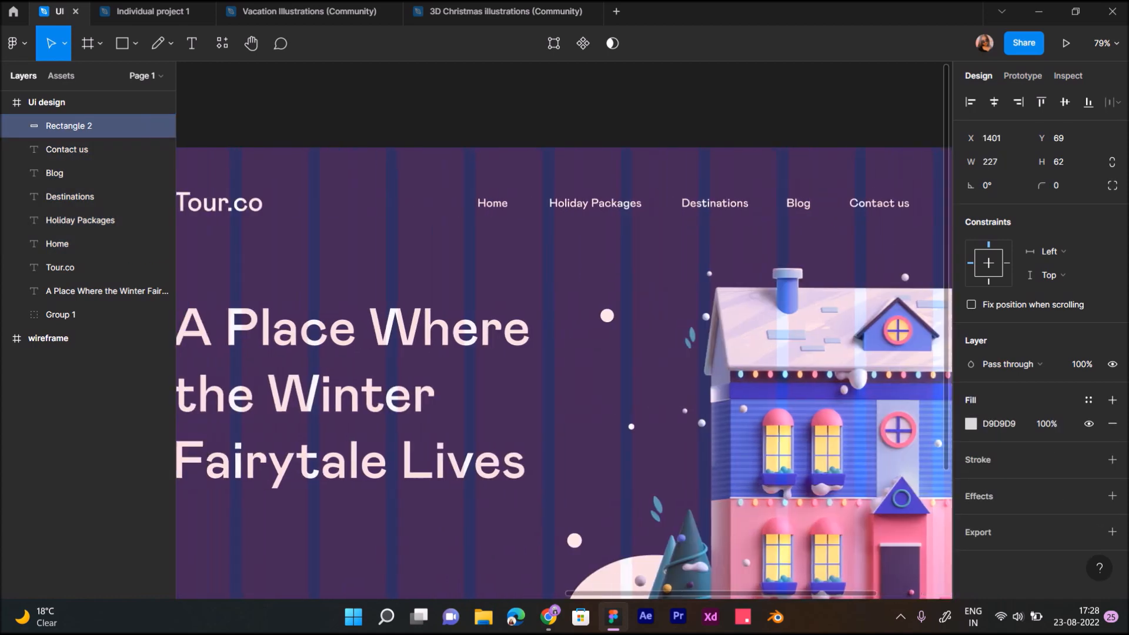
pyautogui.hscroll(-5, 565, 371)
pyautogui.click(60, 267)
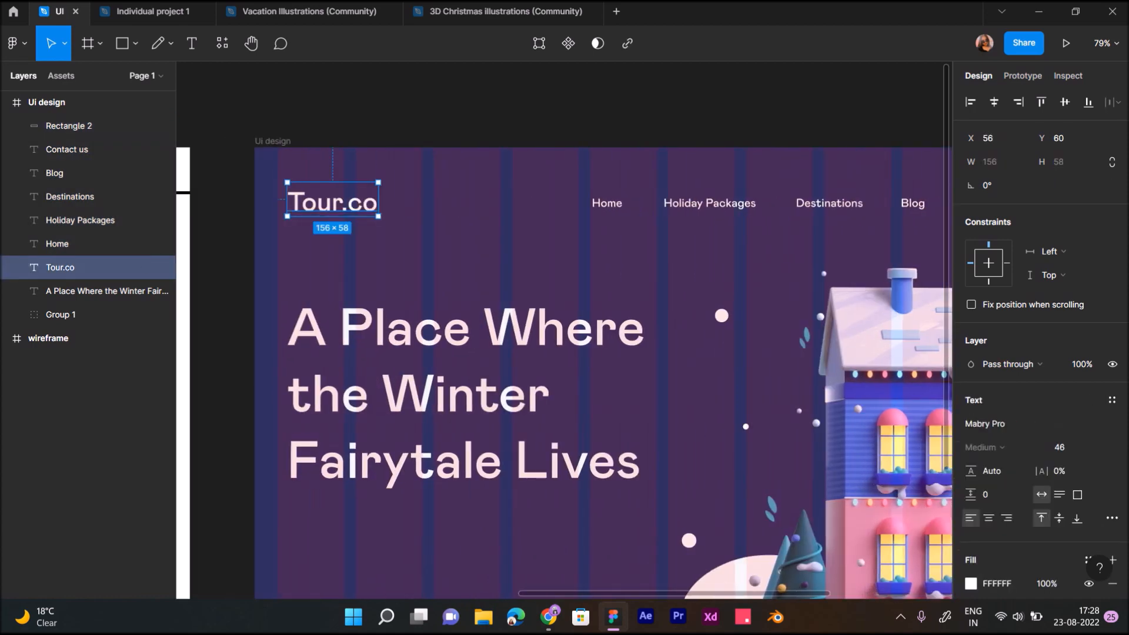
pyautogui.press('Up')
pyautogui.press('Up')
pyautogui.press('Up')
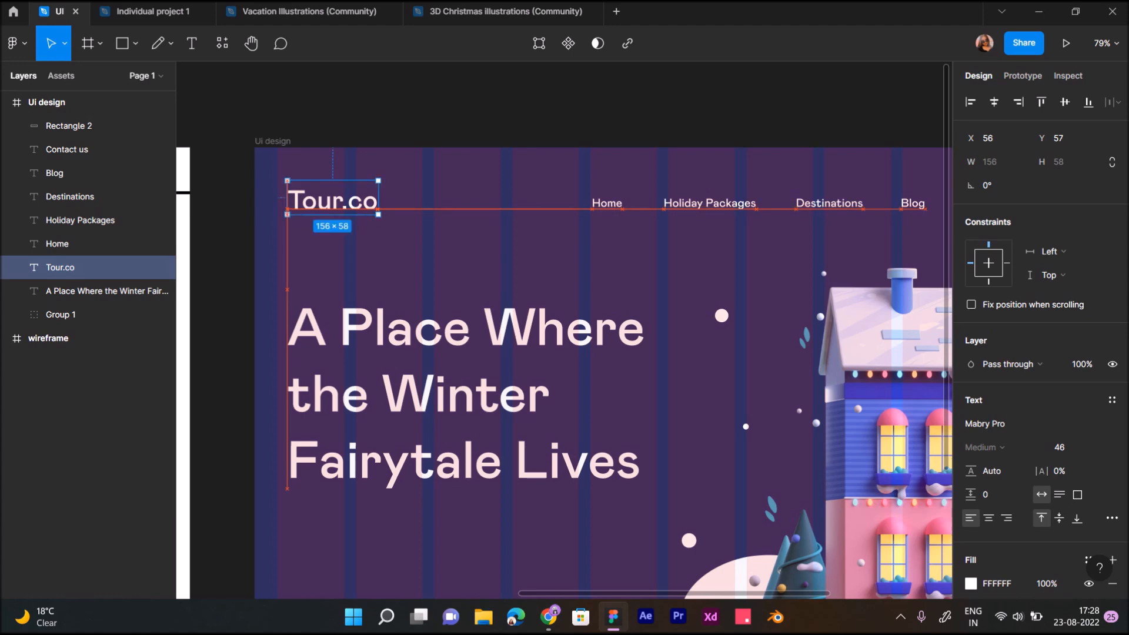
pyautogui.press('Escape')
# Remove the button rectangle's fill and give it a white FFFFFF stroke of width 2, aligned outside.
pyautogui.hscroll(8, 565, 371)
pyautogui.click(60, 126)
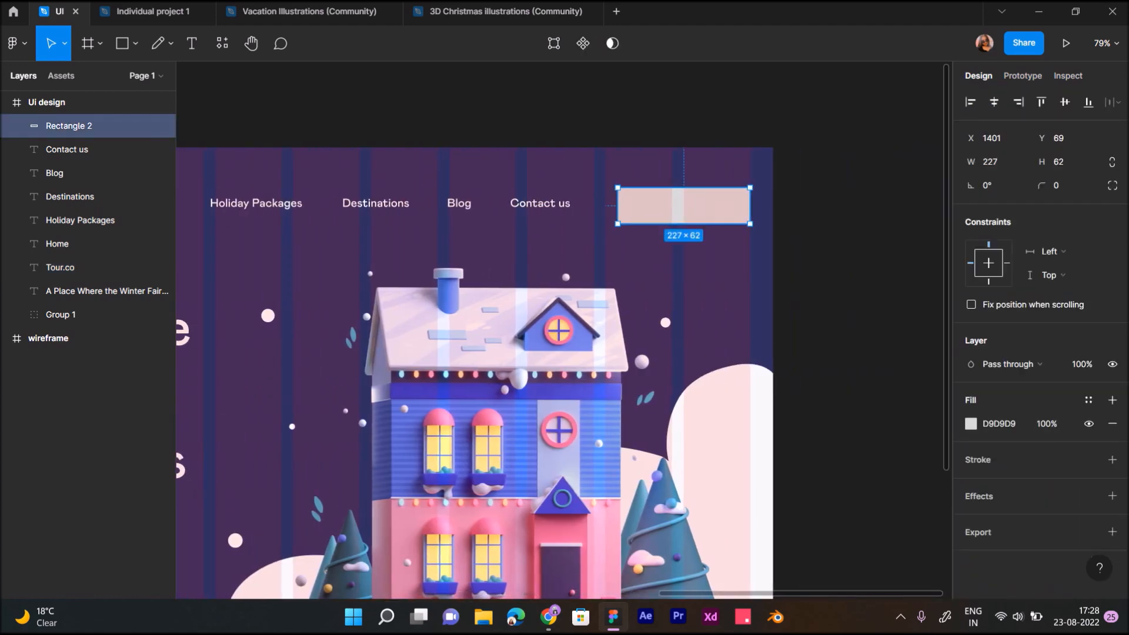
pyautogui.click(1112, 459)
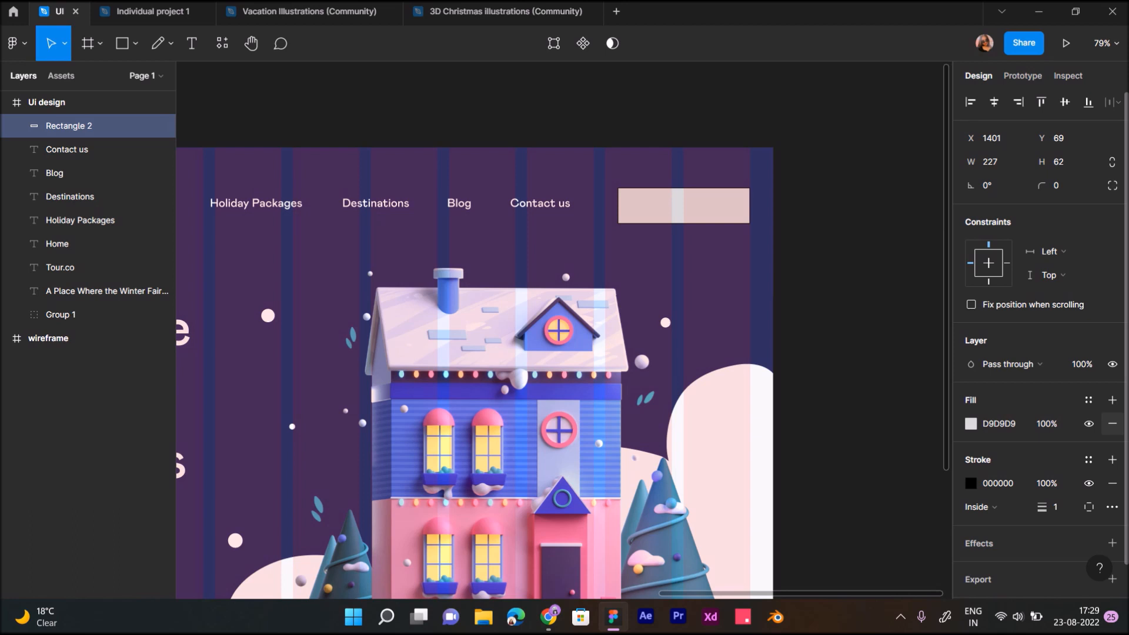
pyautogui.click(1112, 424)
pyautogui.click(971, 460)
pyautogui.click(812, 529)
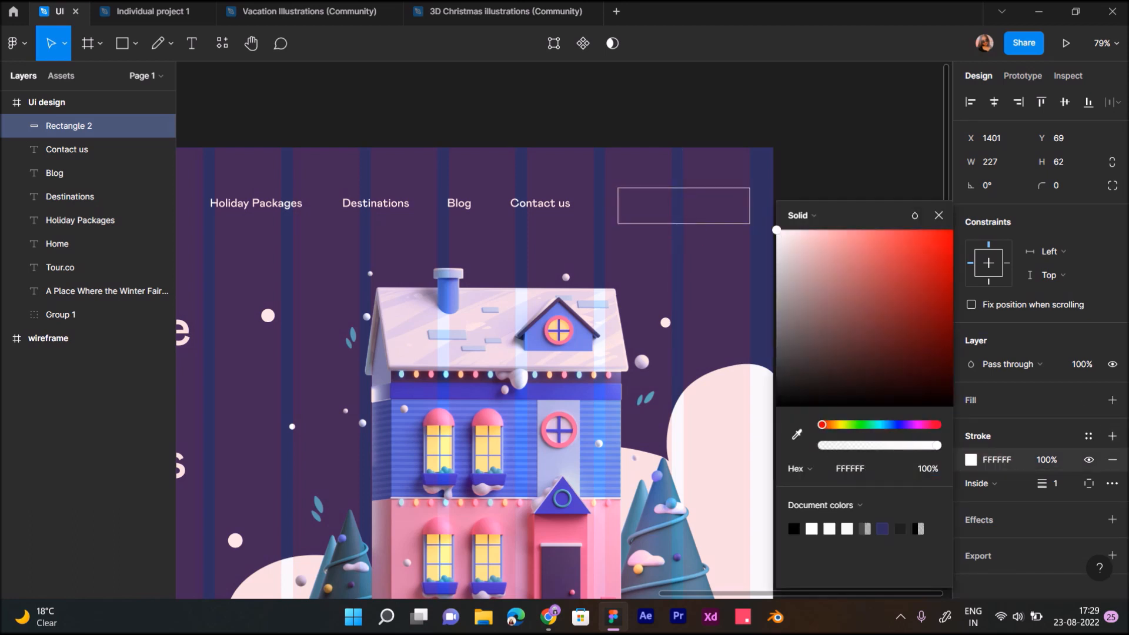
pyautogui.press('Return')
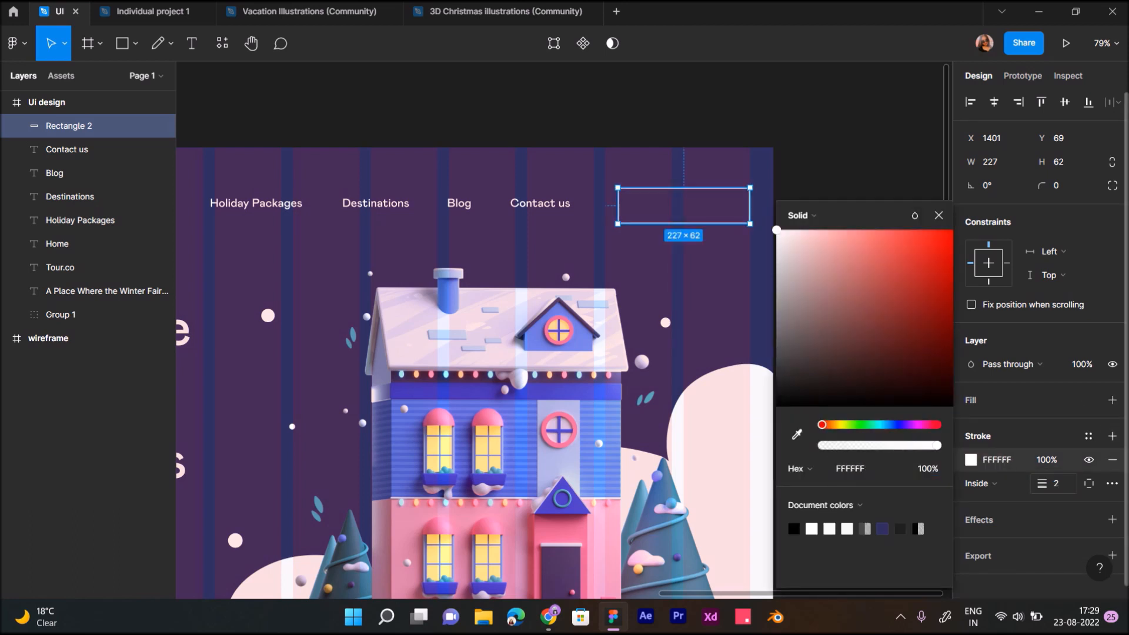
pyautogui.click(994, 483)
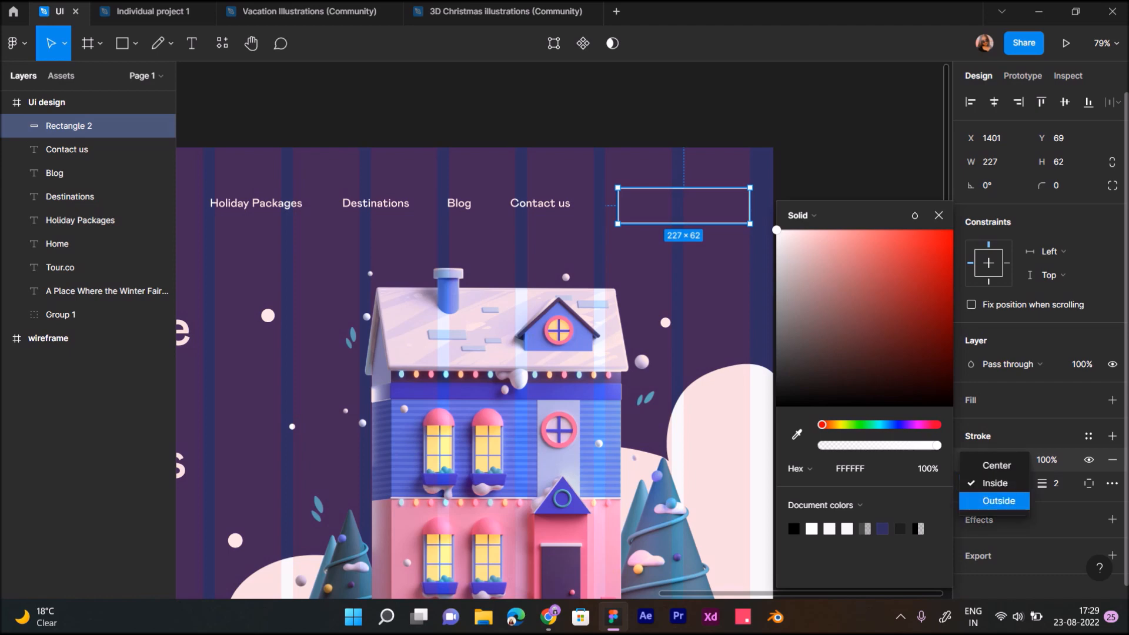
pyautogui.click(999, 501)
# Set the button rectangle's corner radius to 16 and increase its corner smoothing.
pyautogui.click(1057, 186)
pyautogui.write('12')
pyautogui.press('Return')
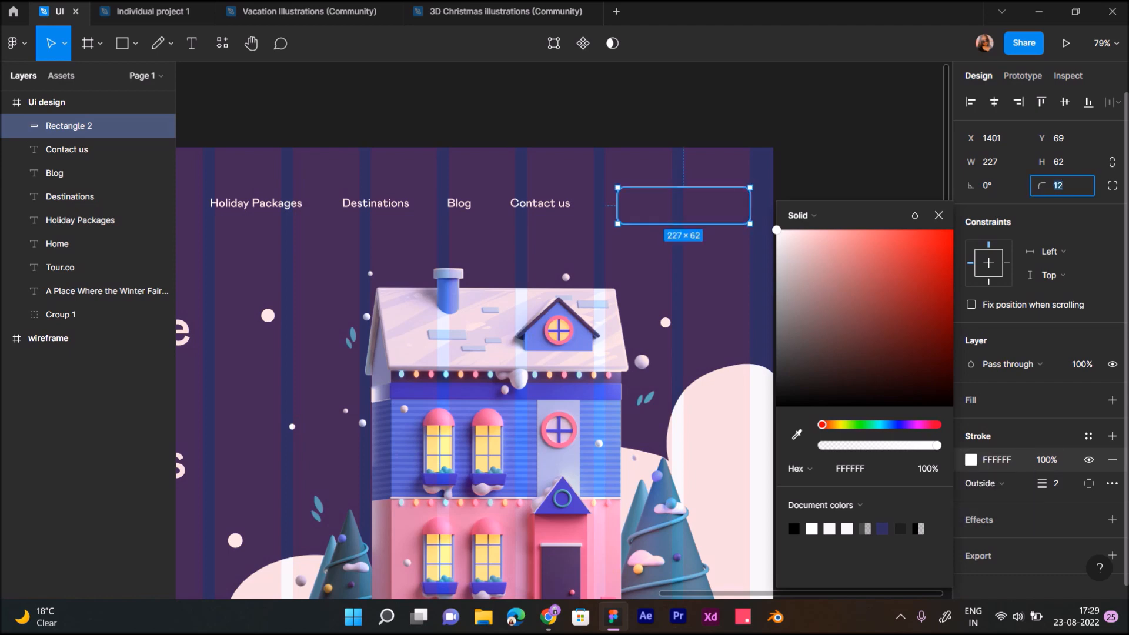
pyautogui.write('16')
pyautogui.press('Return')
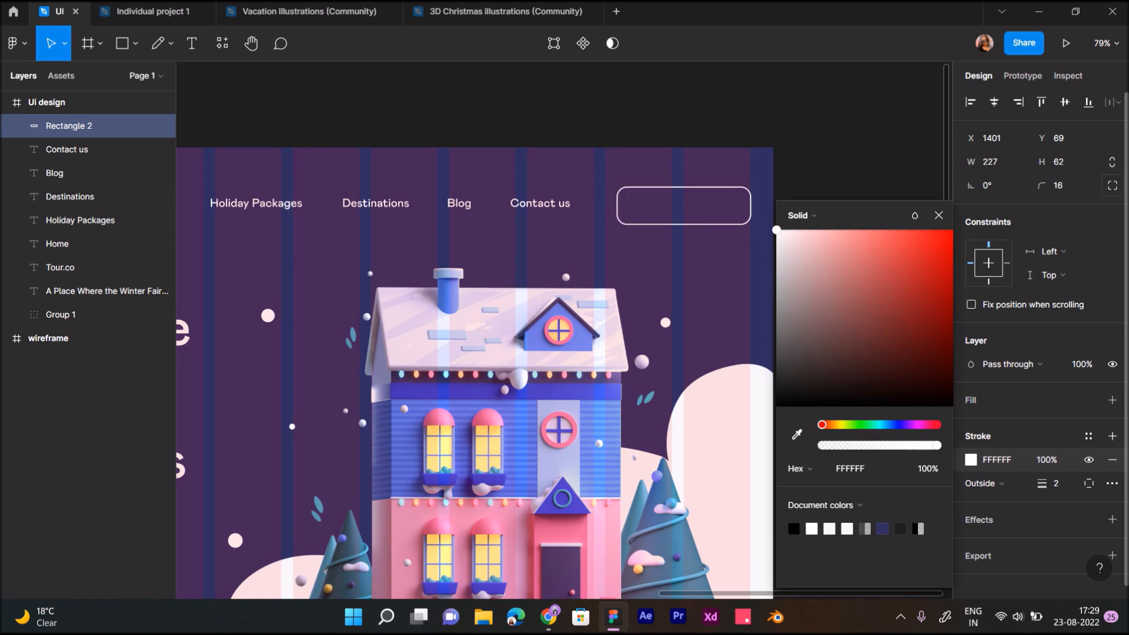
pyautogui.click(1112, 186)
pyautogui.click(1112, 209)
pyautogui.moveTo(792, 246); pyautogui.dragTo(898, 246)
pyautogui.click(884, 299)
# Move the "Tour.co" logo and the main heading together left to about X 45.
pyautogui.scroll(-3, 885, 299)
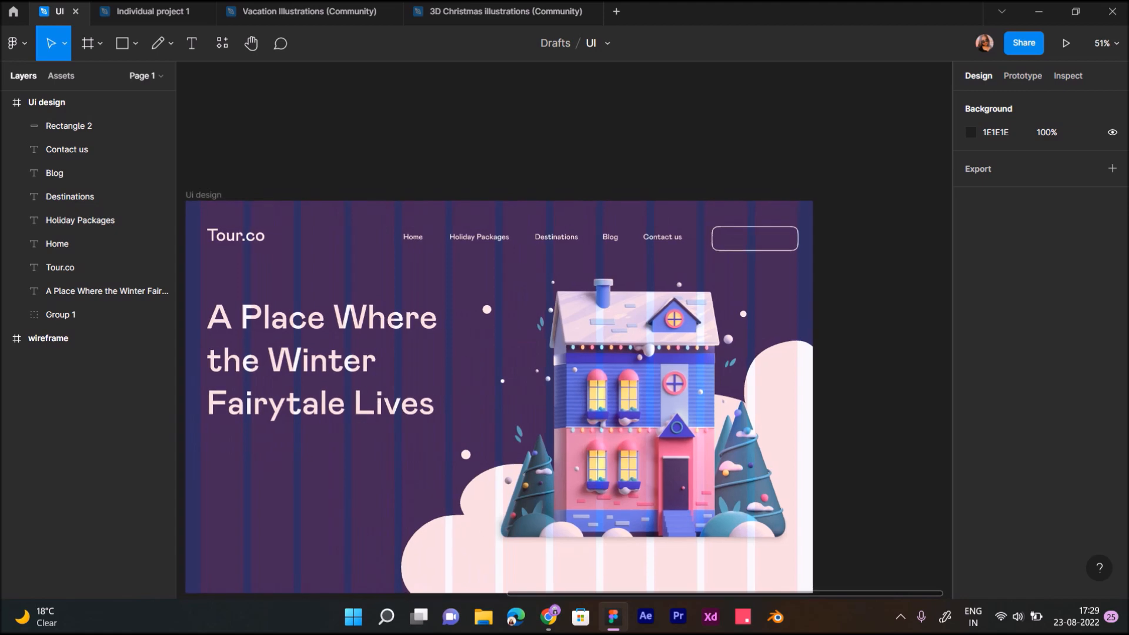
pyautogui.scroll(-2, 802, 212)
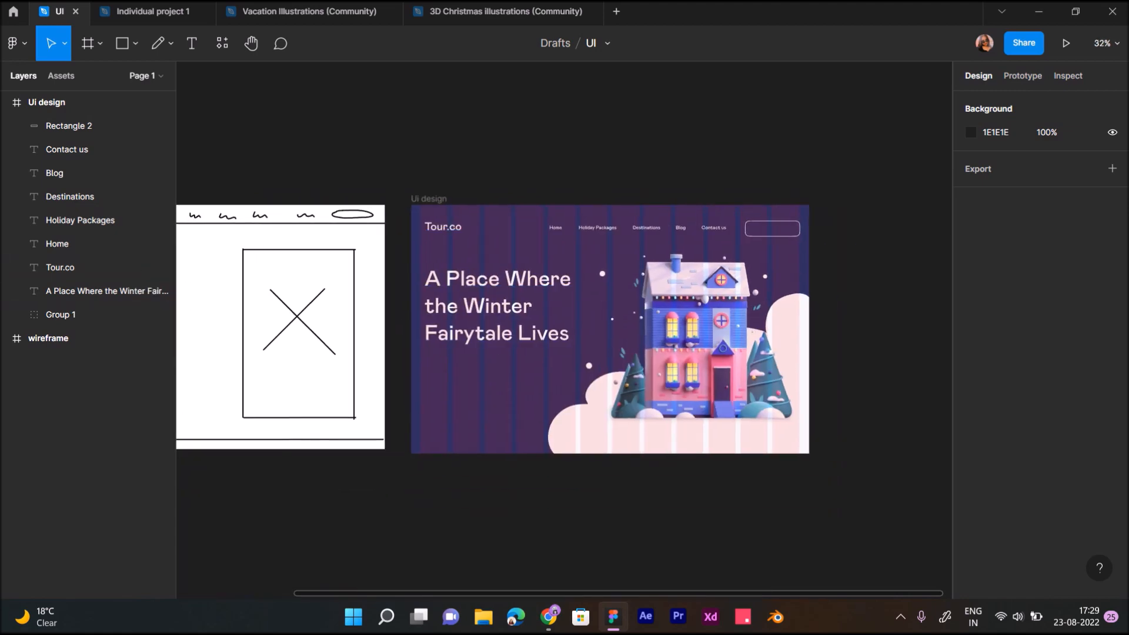
pyautogui.moveTo(416, 216); pyautogui.dragTo(460, 322)
pyautogui.scroll(3, 460, 322)
pyautogui.press('Left')
pyautogui.press('Left')
pyautogui.press('Left')
pyautogui.press('Left')
pyautogui.press('Left')
pyautogui.press('Left')
pyautogui.press('Left')
pyautogui.press('Left')
pyautogui.press('Left')
pyautogui.press('Left')
pyautogui.press('Left')
pyautogui.press('Left')
pyautogui.press('Left')
pyautogui.press('Left')
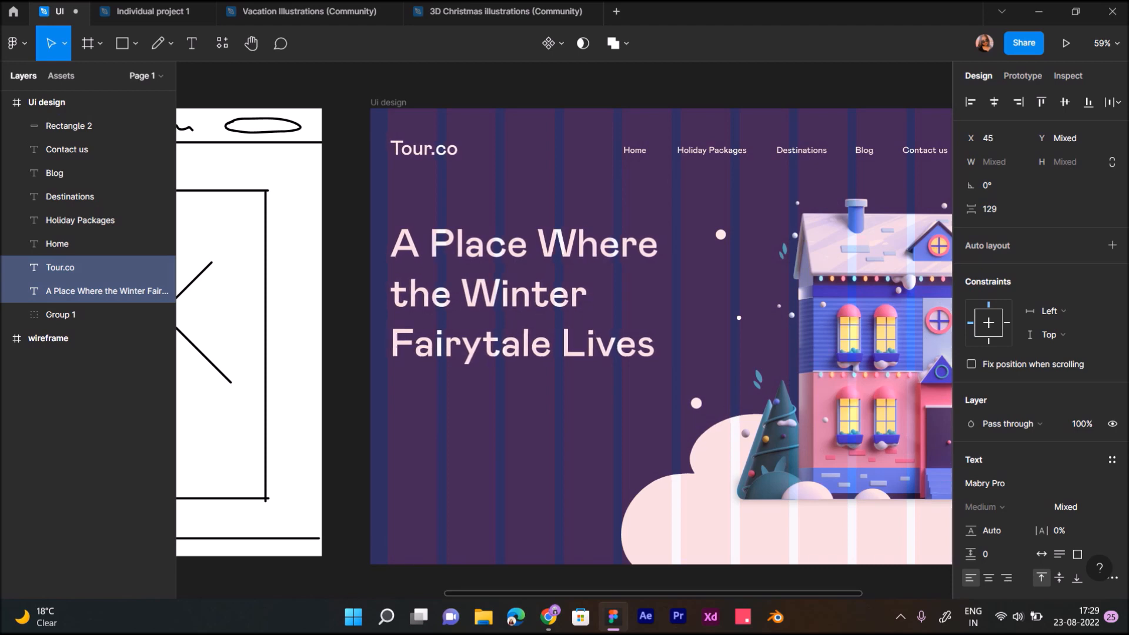
pyautogui.press('Escape')
pyautogui.hscroll(5, 565, 336)
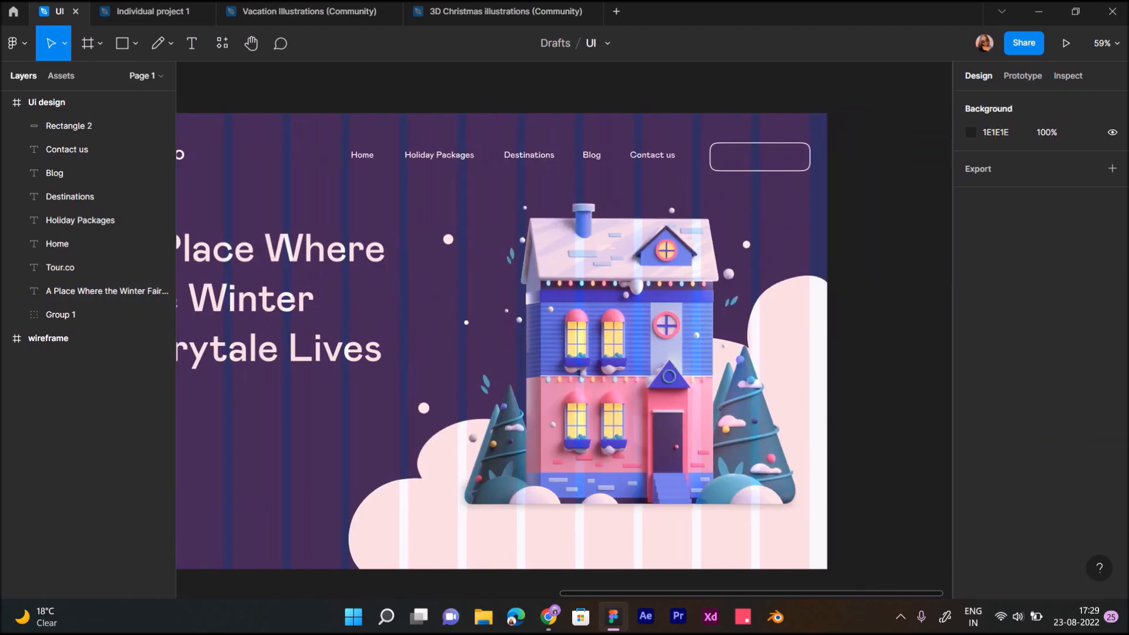
pyautogui.scroll(2, 564, 335)
pyautogui.scroll(5, 645, 312)
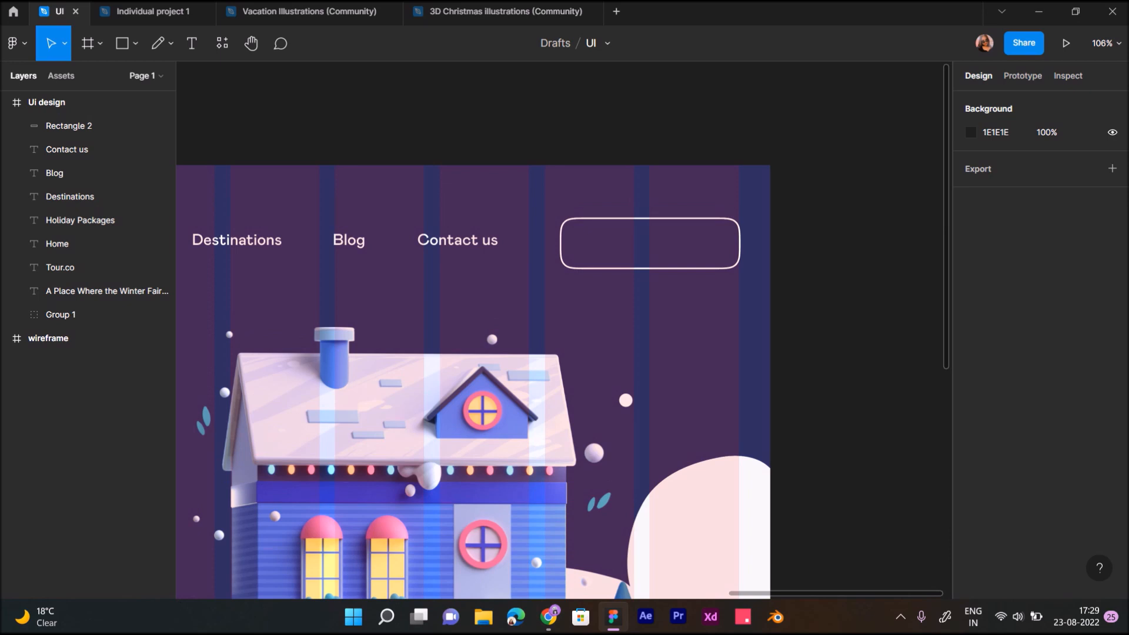
# Add a "Sign up" text label inside the outlined button rectangle of the navigation bar.
pyautogui.press('t')
pyautogui.scroll(4, 666, 273)
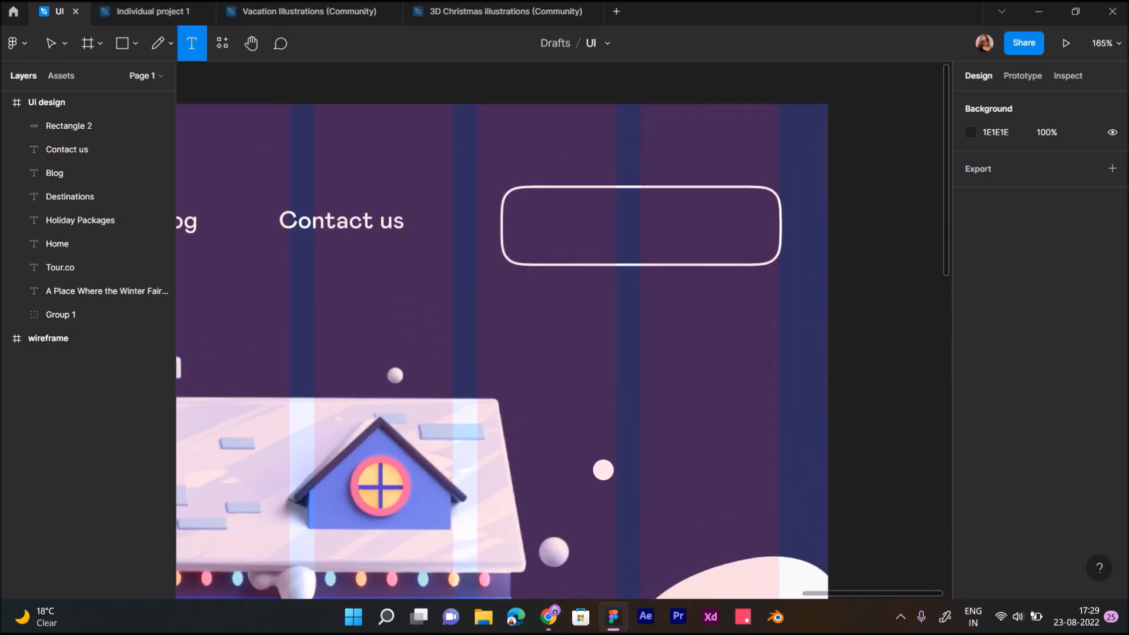
pyautogui.click(566, 251)
pyautogui.write('Sig')
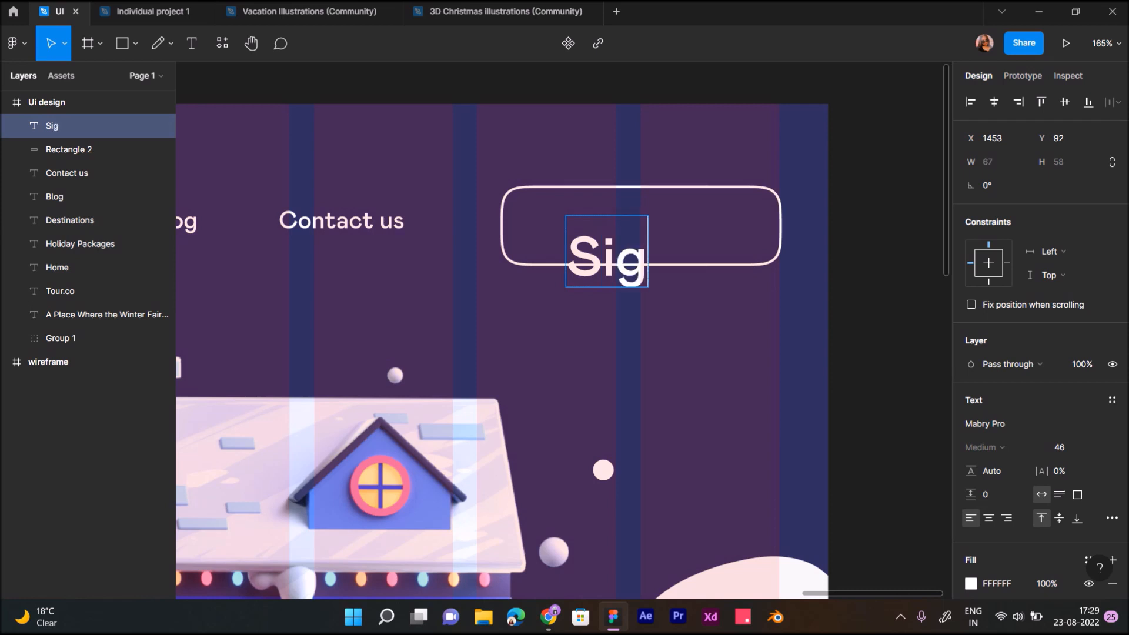
pyautogui.write('n up')
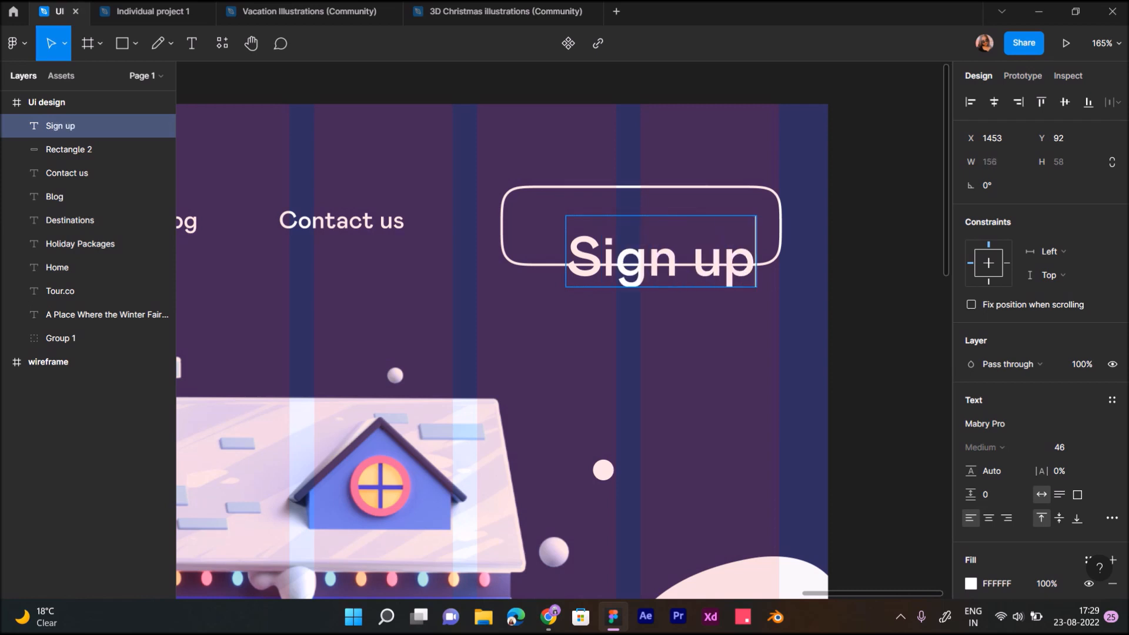
pyautogui.press('Escape')
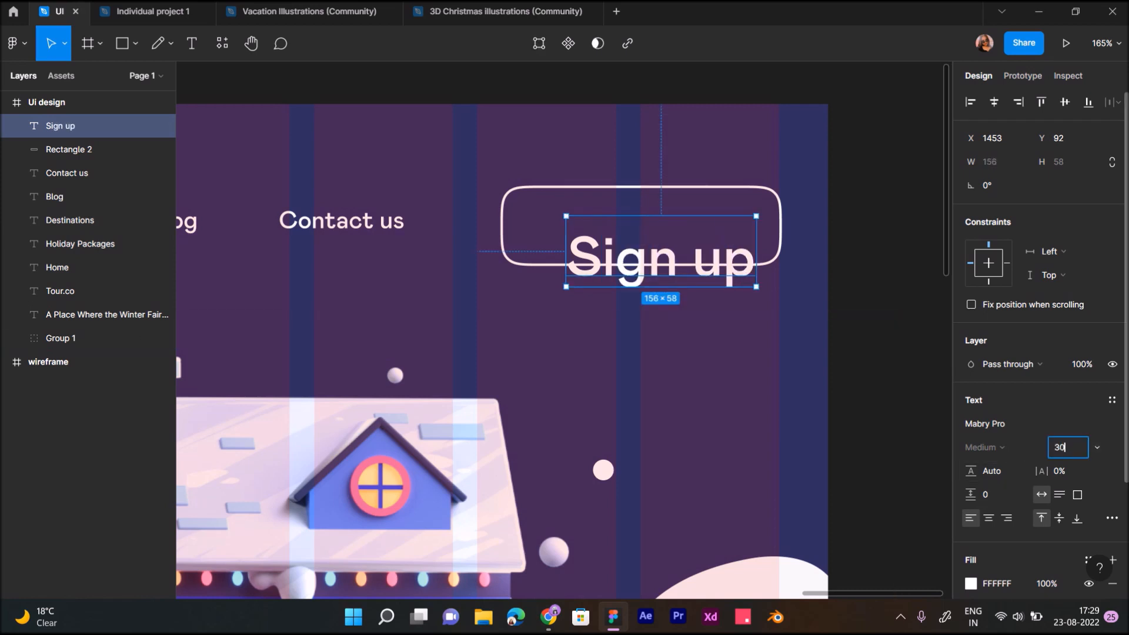
# Set the "Sign up" label's font size to 24 and move it to about X 1474, Y 81 inside the button.
pyautogui.write('30')
pyautogui.press('Return')
pyautogui.click(1067, 448)
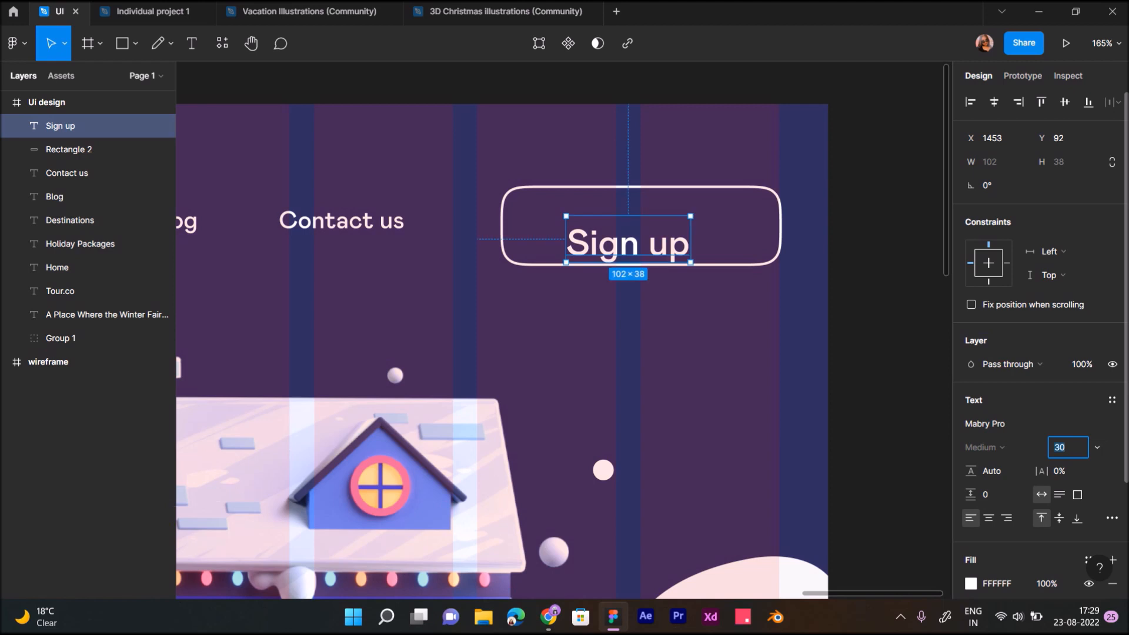
pyautogui.write('24')
pyautogui.press('Return')
pyautogui.moveTo(616, 237); pyautogui.dragTo(642, 225)
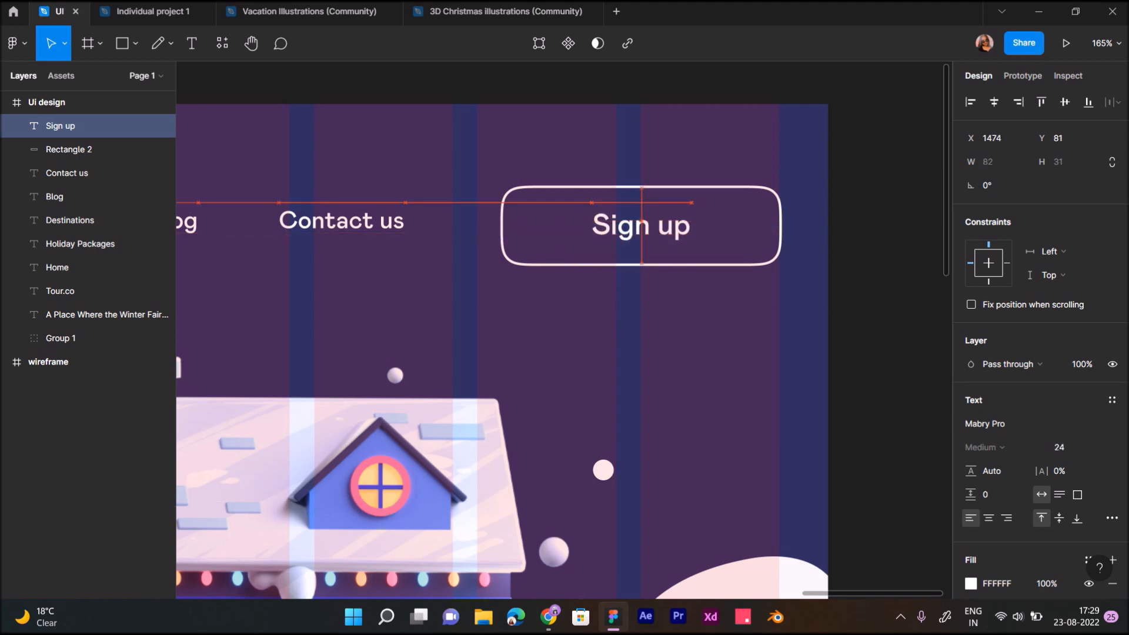
# Narrow the outlined button rectangle to a width of 188.
pyautogui.scroll(5, 635, 228)
pyautogui.click(647, 283)
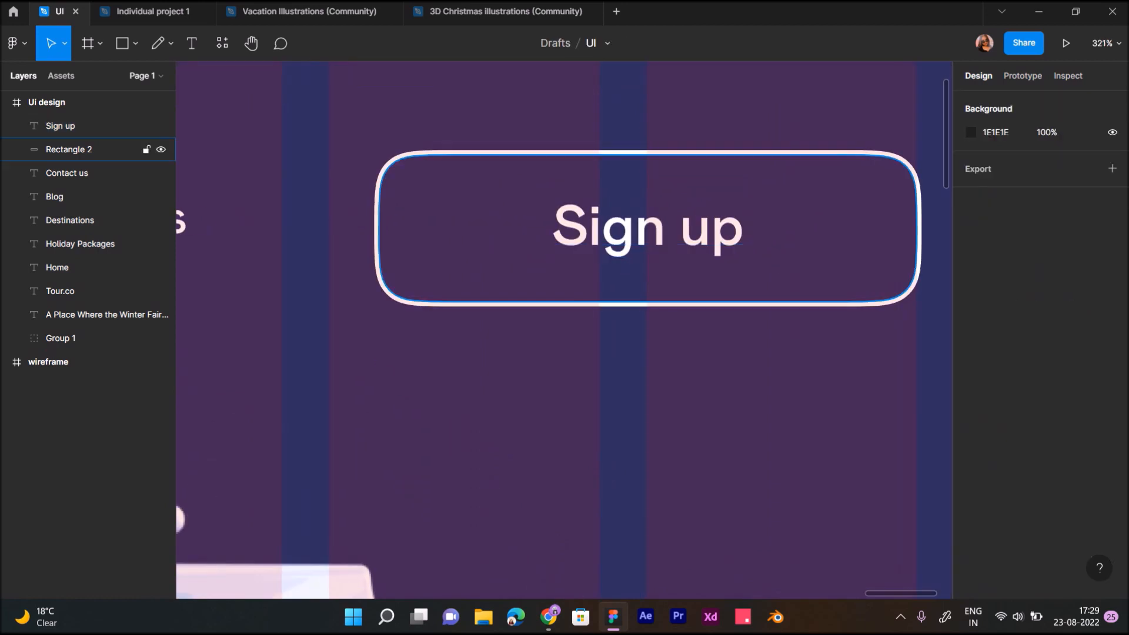
pyautogui.click(647, 304)
pyautogui.moveTo(916, 228); pyautogui.dragTo(825, 228)
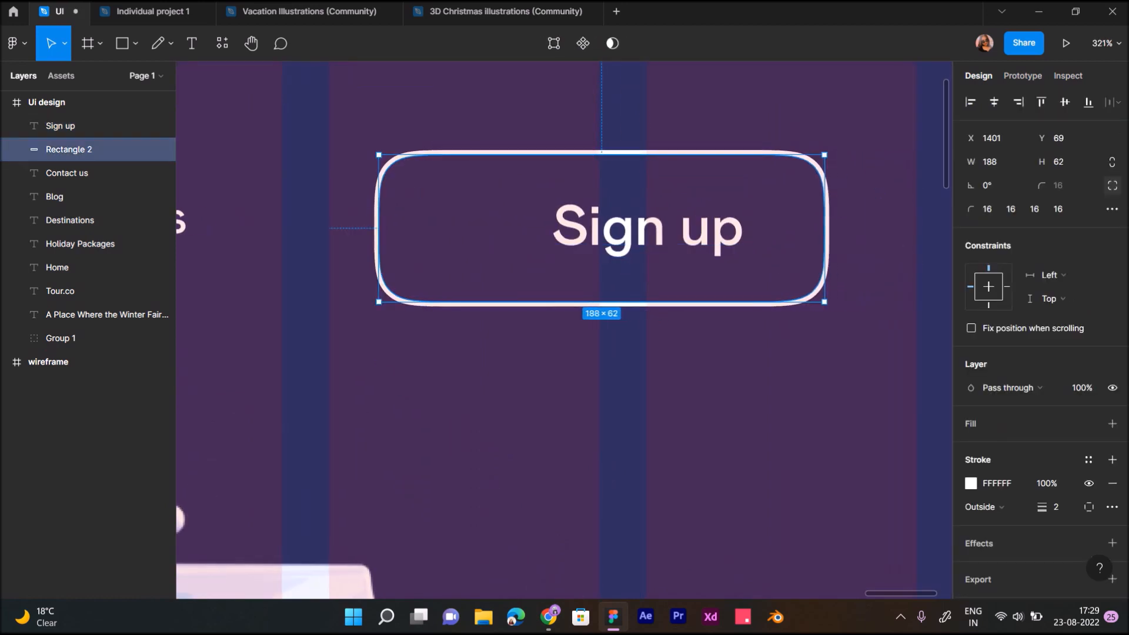
# Move the button rectangle to X 1440, Y 65 and reposition the "Sign up" label at its center, about X 1493, Y 80.
pyautogui.scroll(-3, 824, 228)
pyautogui.hscroll(2, 825, 228)
pyautogui.moveTo(623, 283); pyautogui.dragTo(690, 276)
pyautogui.moveTo(615, 229); pyautogui.dragTo(649, 224)
pyautogui.press('alt')
pyautogui.press('Down')
pyautogui.press('Down')
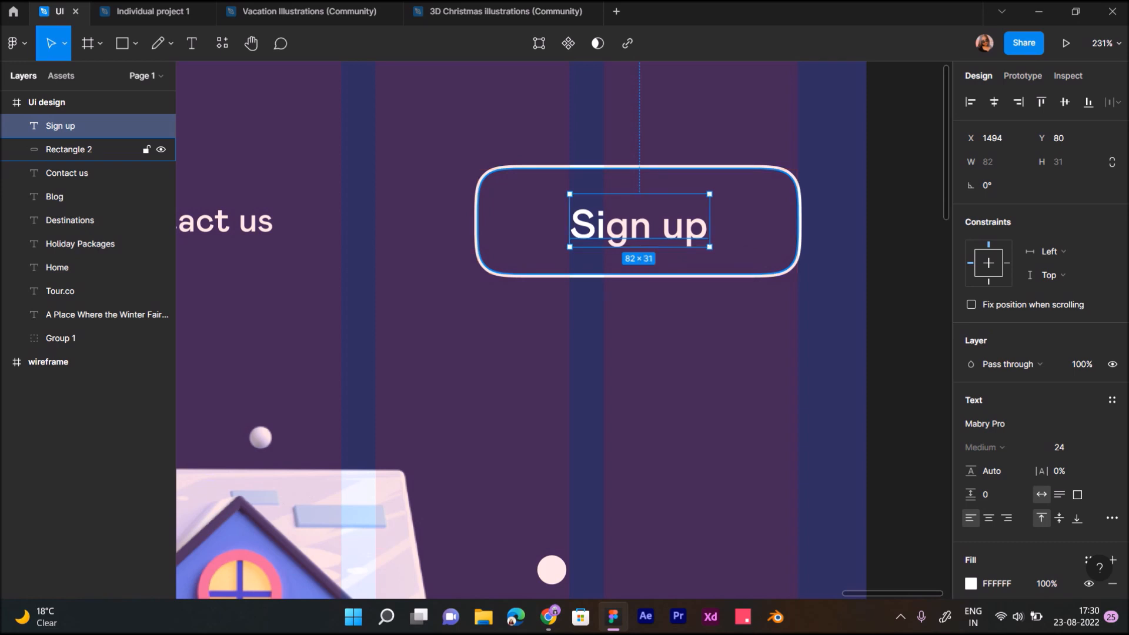
pyautogui.press('Escape')
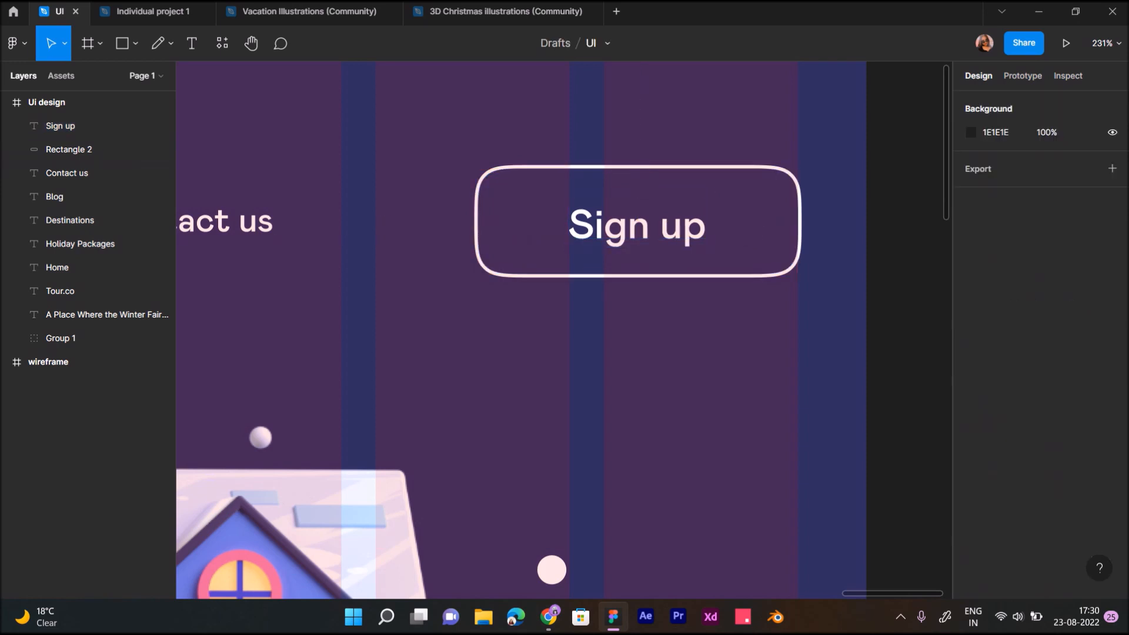
# Reduce the "Sign up" label's font size to 22 and recenter it in the button at X 1496, Y 81.
pyautogui.scroll(-5, 714, 320)
pyautogui.scroll(5, 715, 317)
pyautogui.click(642, 254)
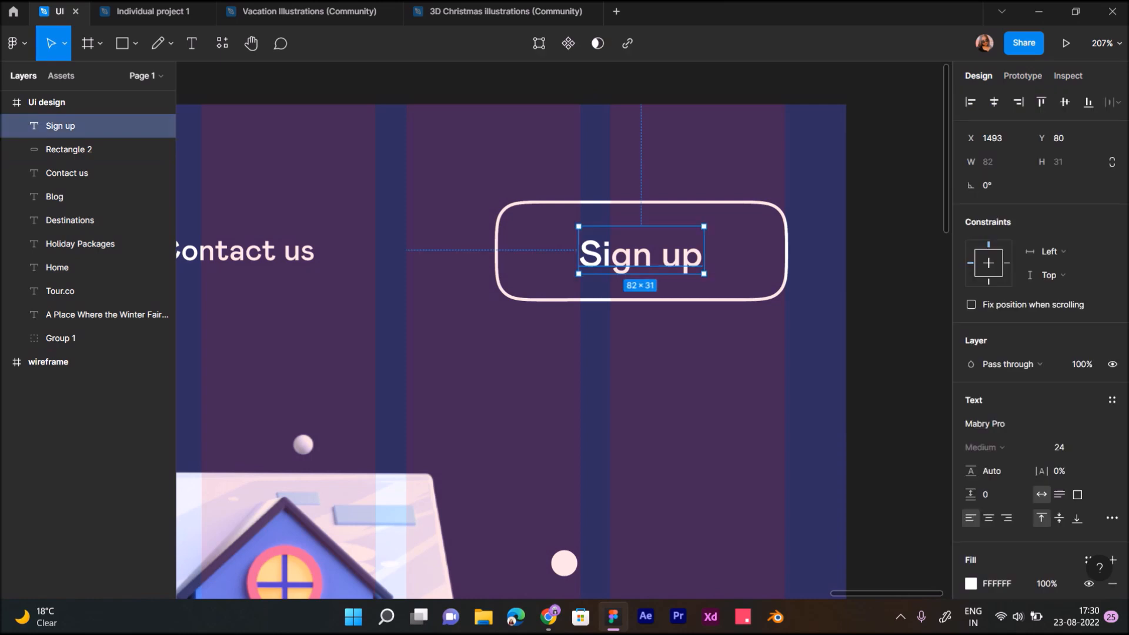
pyautogui.write('2')
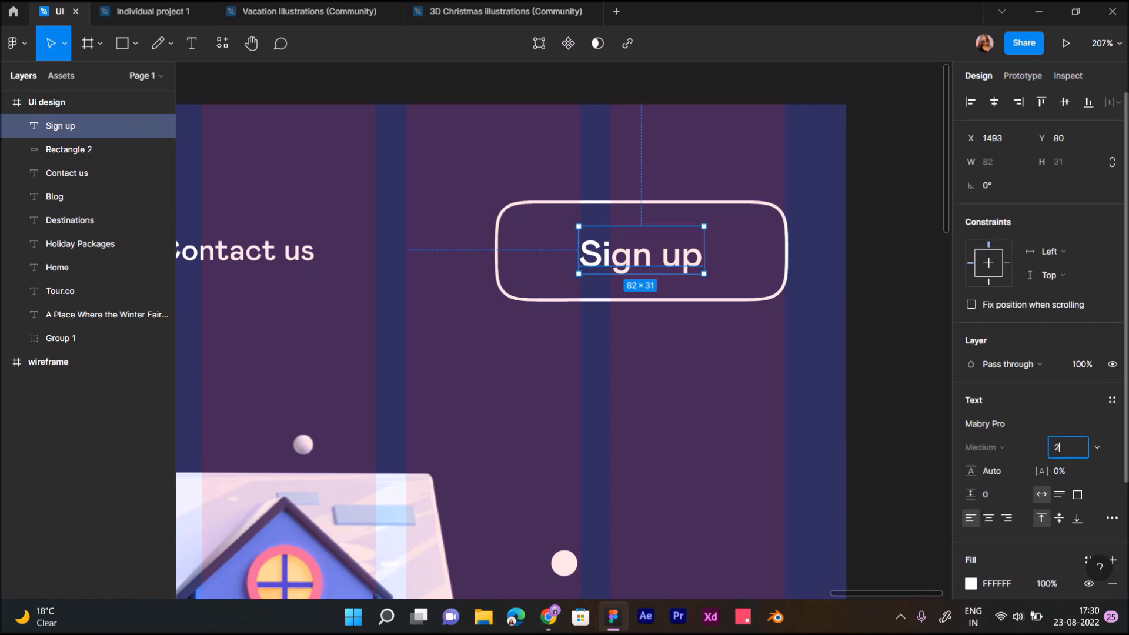
pyautogui.write('2')
pyautogui.press('Return')
pyautogui.moveTo(639, 253); pyautogui.dragTo(644, 255)
pyautogui.press('alt')
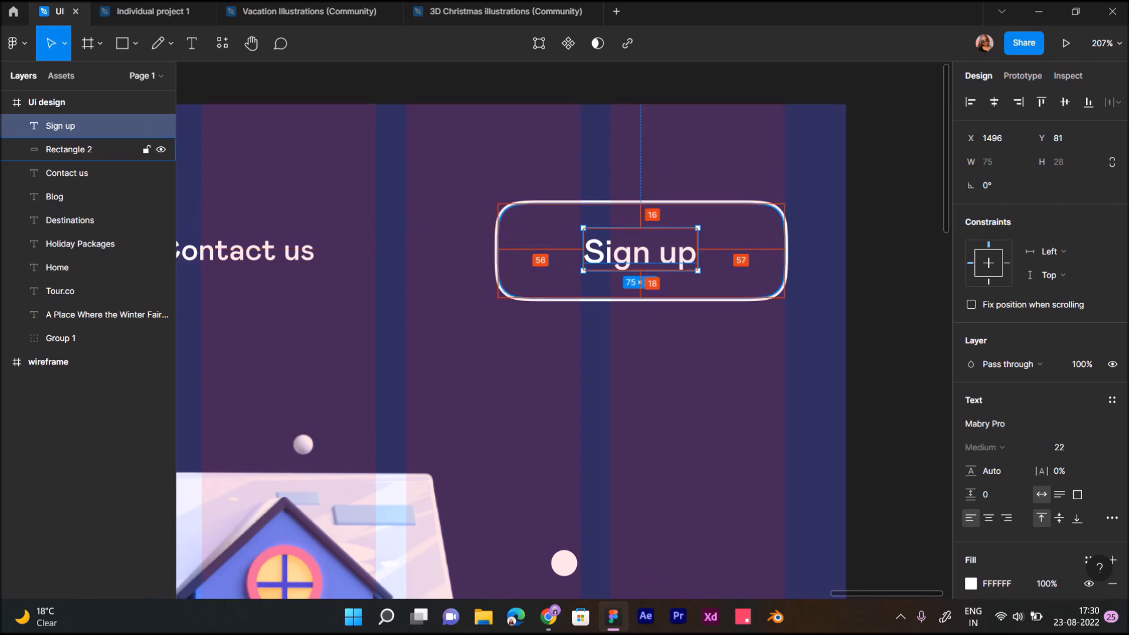
# Trim the button rectangle's width to 187 from its right edge.
pyautogui.click(786, 243)
pyautogui.scroll(5, 785, 243)
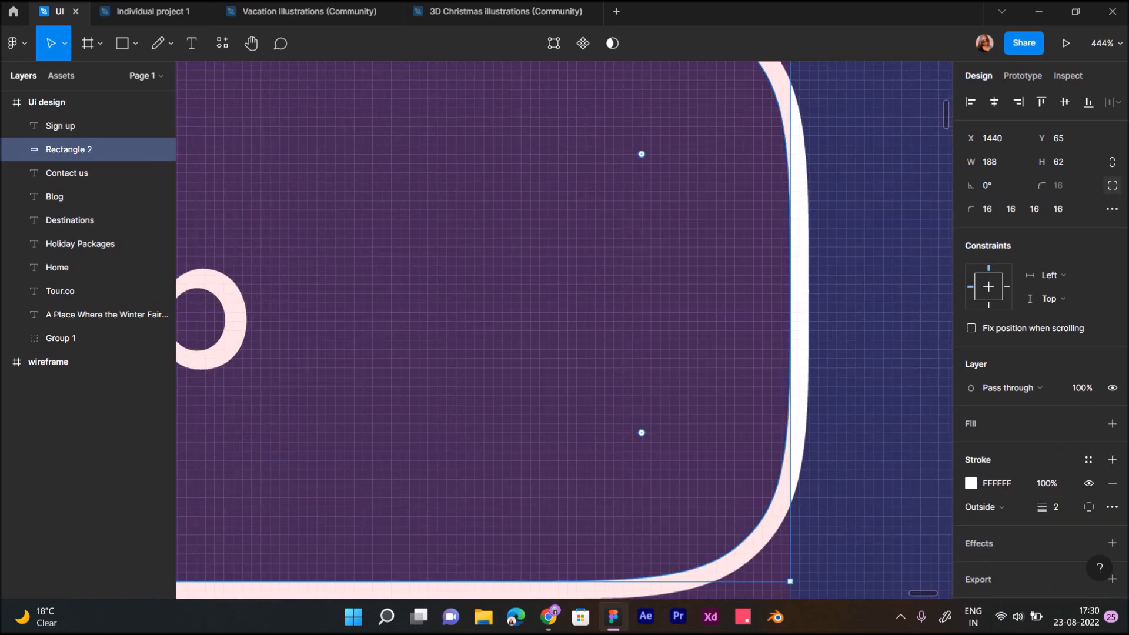
pyautogui.scroll(5, 789, 243)
pyautogui.moveTo(796, 243); pyautogui.dragTo(784, 244)
pyautogui.scroll(-6, 785, 246)
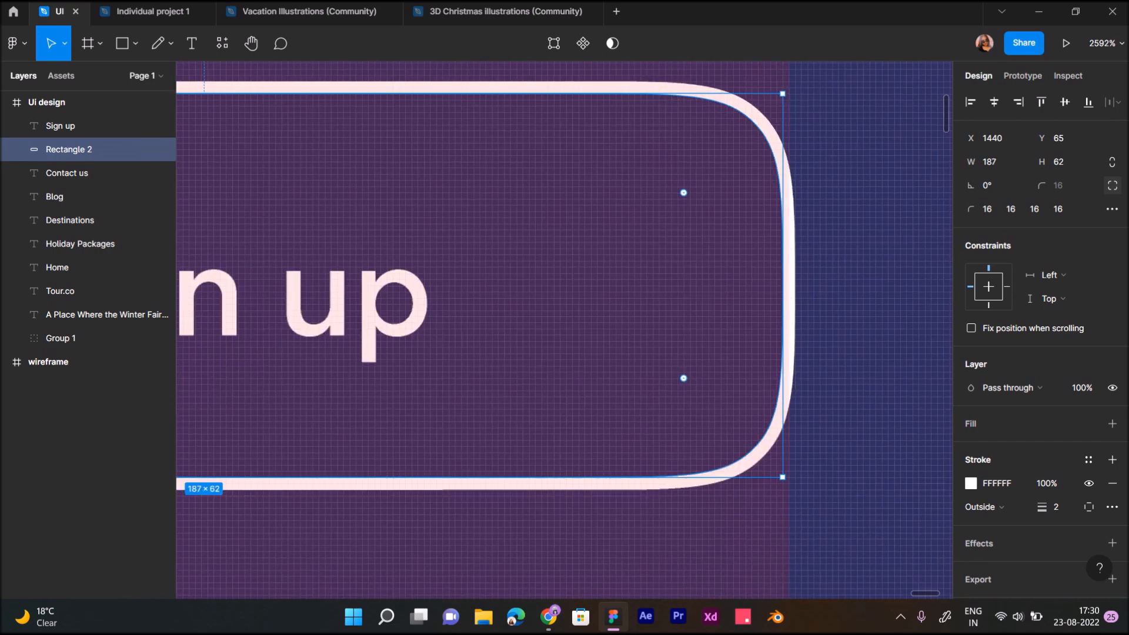
# Nudge the "Sign up" label down to Y 82 so its spacing above and below in the button is equal.
pyautogui.click(606, 269)
pyautogui.press('alt')
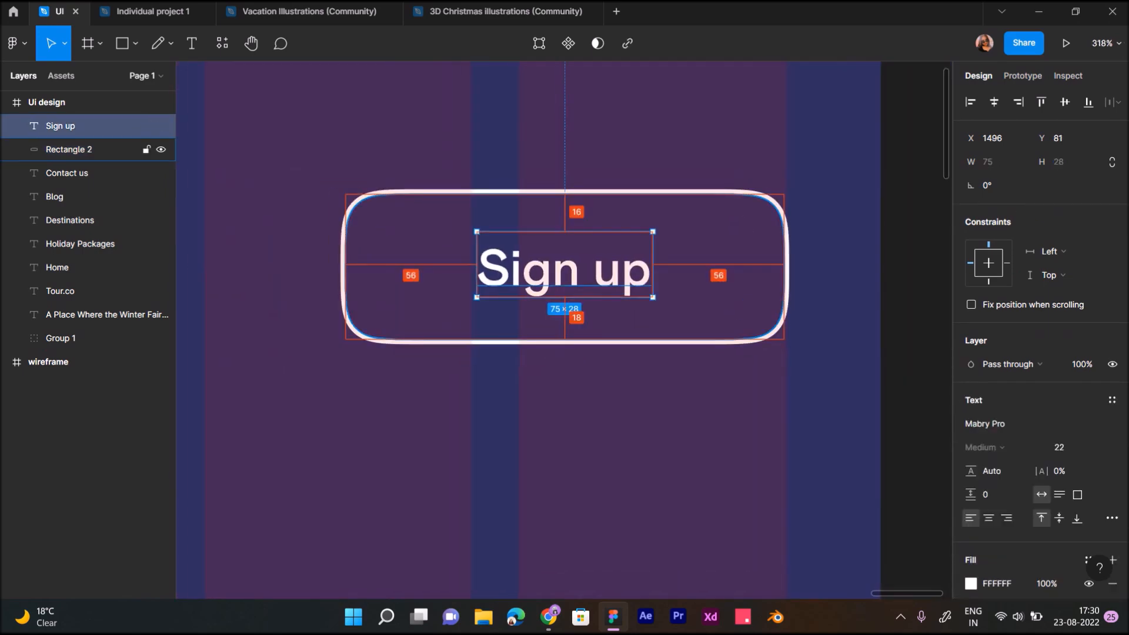
pyautogui.press('Down')
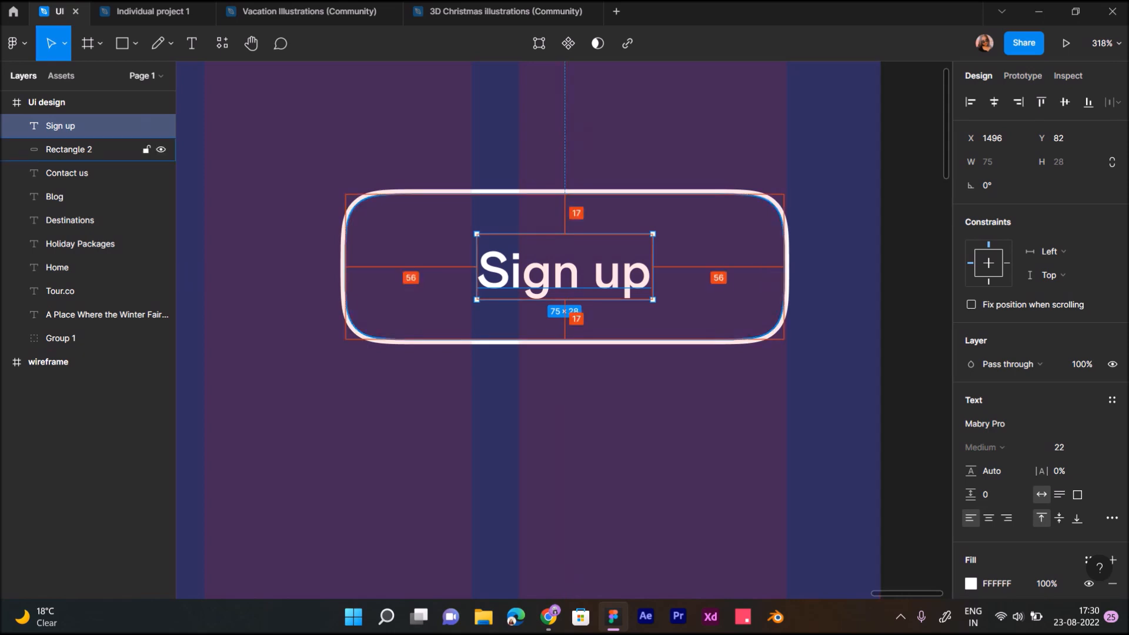
pyautogui.click(562, 416)
# Hide the 12-column layout grid of the Ui design frame.
pyautogui.scroll(-6, 563, 416)
pyautogui.hscroll(-3, 563, 416)
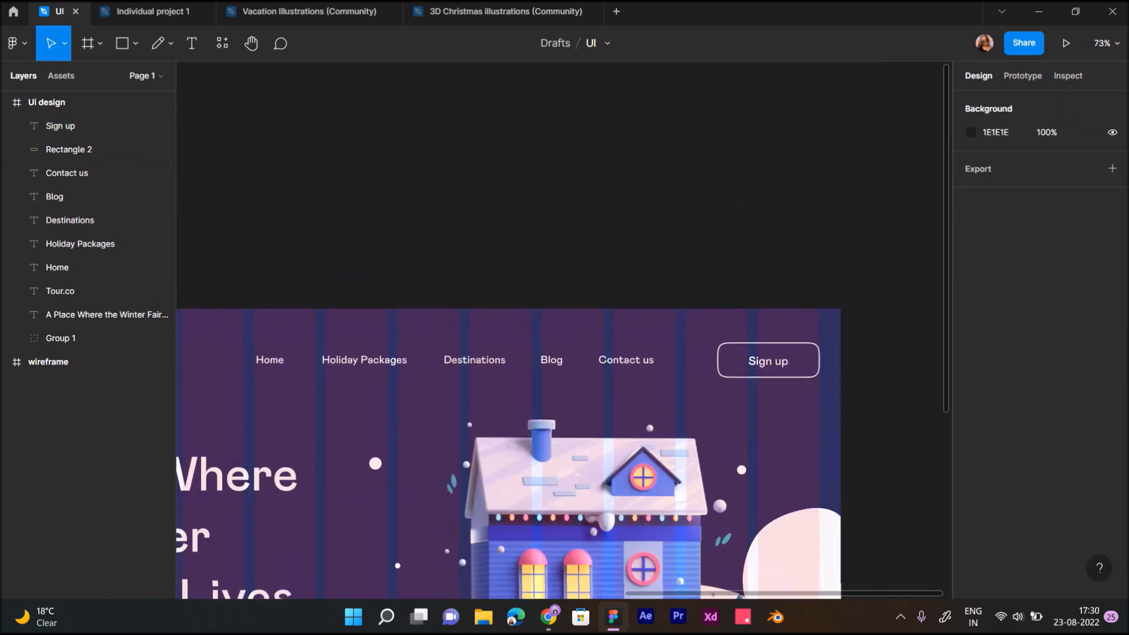
pyautogui.scroll(-2, 562, 415)
pyautogui.hscroll(-3, 562, 415)
pyautogui.scroll(-1, 563, 415)
pyautogui.click(357, 271)
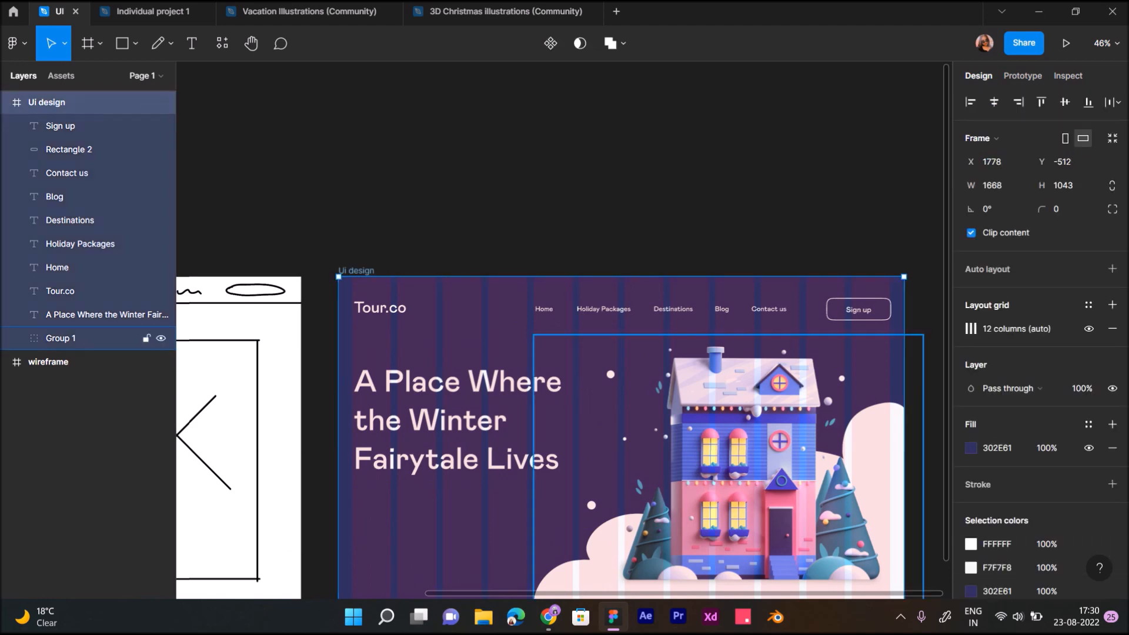
pyautogui.click(1089, 329)
pyautogui.scroll(3, 918, 286)
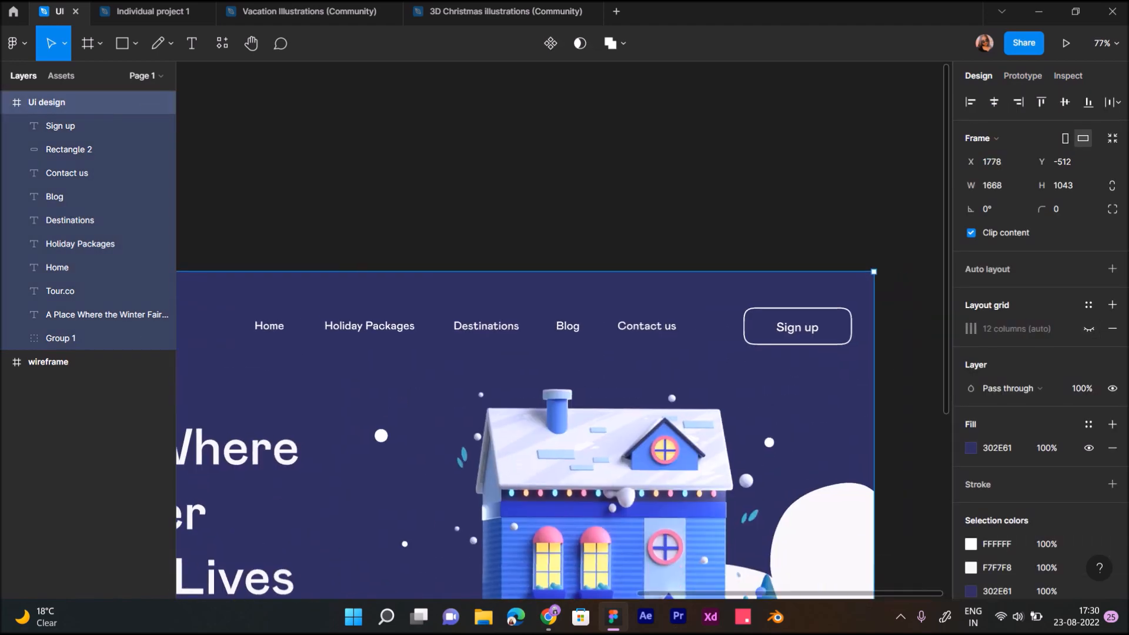
# Nudge the five navigation links, Home through Contact us, together right toward the "Sign up" button.
pyautogui.scroll(-1, 918, 285)
pyautogui.click(917, 285)
pyautogui.moveTo(236, 254); pyautogui.dragTo(657, 293)
pyautogui.press('Right')
pyautogui.press('Right')
pyautogui.press('Right')
pyautogui.press('Right')
pyautogui.press('Right')
pyautogui.press('Right')
pyautogui.press('Right')
pyautogui.press('Right')
pyautogui.press('Right')
pyautogui.press('Right')
pyautogui.press('Right')
pyautogui.press('Right')
pyautogui.press('Right')
pyautogui.press('Right')
pyautogui.press('Right')
pyautogui.press('Right')
pyautogui.press('Right')
pyautogui.press('Right')
pyautogui.press('Right')
pyautogui.press('Right')
pyautogui.press('Right')
pyautogui.press('Right')
pyautogui.press('Right')
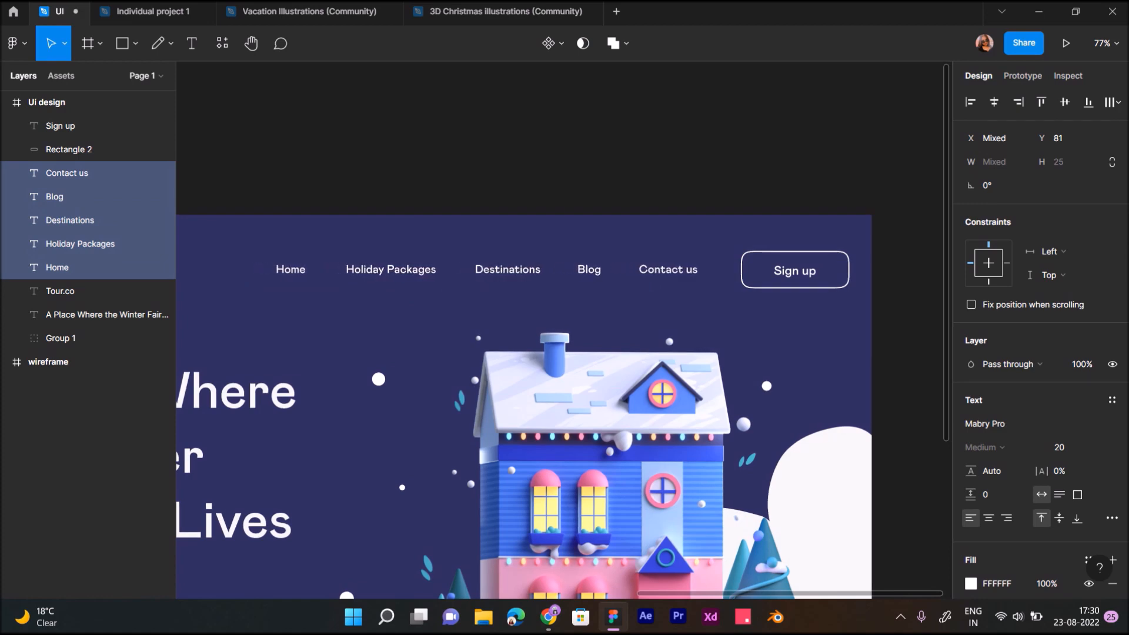
# Nudge the "Sign up" label up to Y 80.
pyautogui.click(795, 271)
pyautogui.press('Up')
pyautogui.press('Up')
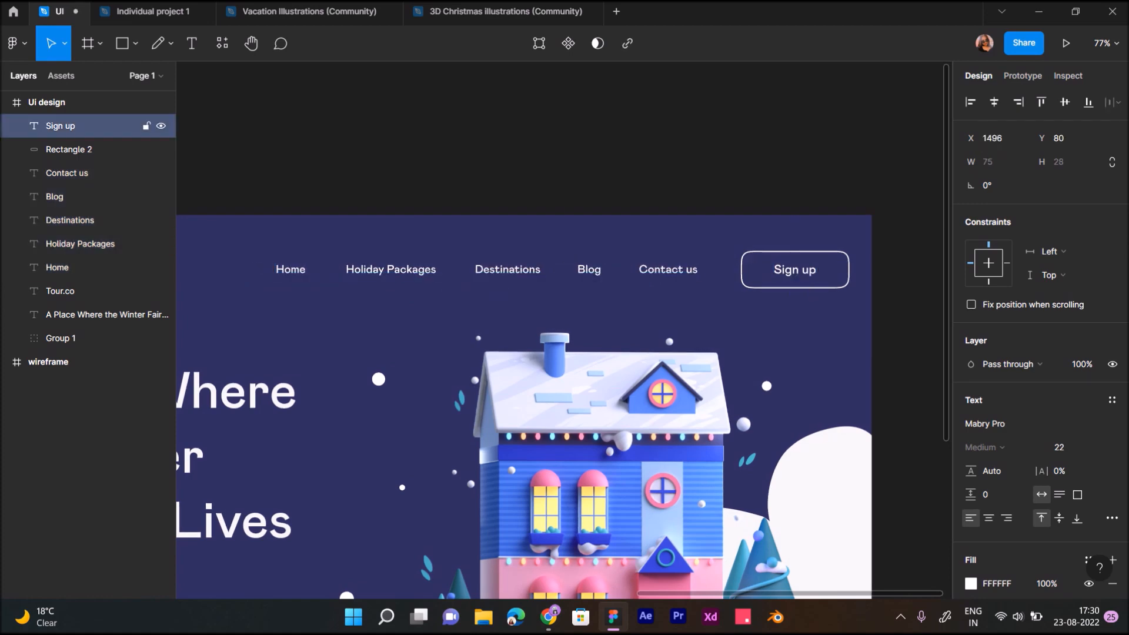
pyautogui.click(778, 167)
# Move the five navigation links and the "Sign up" button together left, to about 94 px from the frame's right edge.
pyautogui.scroll(-2, 778, 167)
pyautogui.scroll(-3, 779, 167)
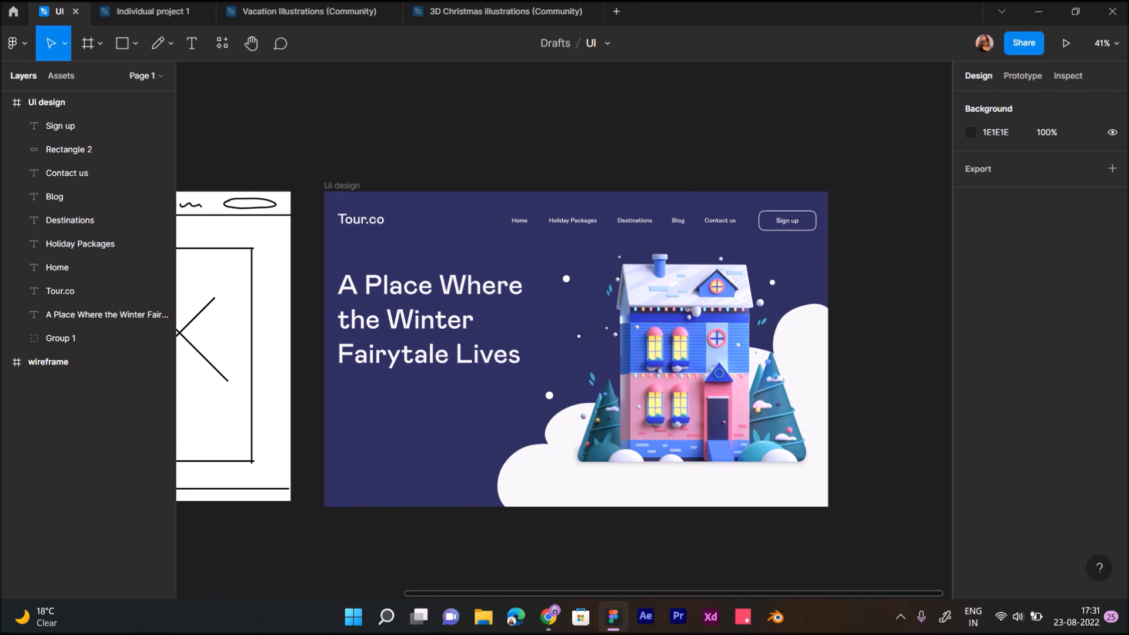
pyautogui.scroll(3, 910, 148)
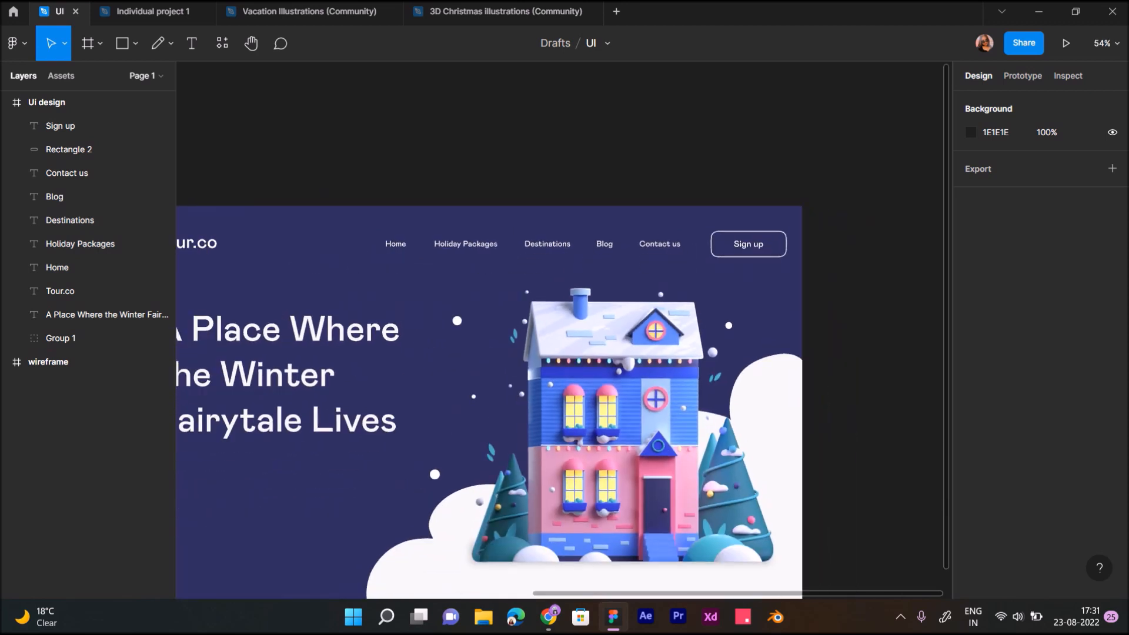
pyautogui.moveTo(459, 238); pyautogui.dragTo(780, 271)
pyautogui.press('Left')
pyautogui.press('Left')
pyautogui.press('Left')
pyautogui.press('Left')
pyautogui.press('Left')
pyautogui.press('Left')
pyautogui.press('Left')
pyautogui.press('Left')
pyautogui.press('Left')
pyautogui.press('Left')
pyautogui.press('Left')
pyautogui.press('Left')
pyautogui.press('Left')
pyautogui.press('Left')
pyautogui.press('Left')
pyautogui.press('Left')
pyautogui.press('Left')
pyautogui.press('Left')
pyautogui.press('Left')
pyautogui.press('Left')
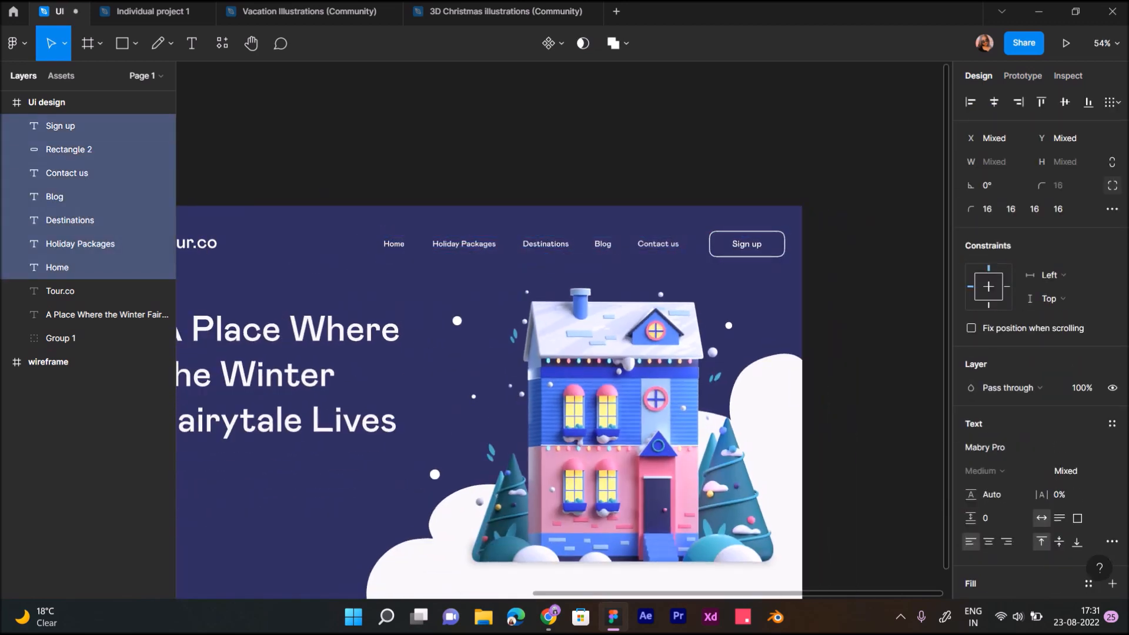
pyautogui.press('Left')
pyautogui.press('Left')
pyautogui.press('Left')
pyautogui.press('Left')
pyautogui.press('Left')
pyautogui.press('Left')
pyautogui.press('Left')
pyautogui.press('Left')
pyautogui.press('Left')
pyautogui.press('Left')
pyautogui.press('Left')
pyautogui.press('Left')
pyautogui.press('Left')
pyautogui.press('Left')
pyautogui.press('Left')
pyautogui.press('Left')
pyautogui.press('Left')
pyautogui.press('Left')
pyautogui.press('Left')
pyautogui.press('Left')
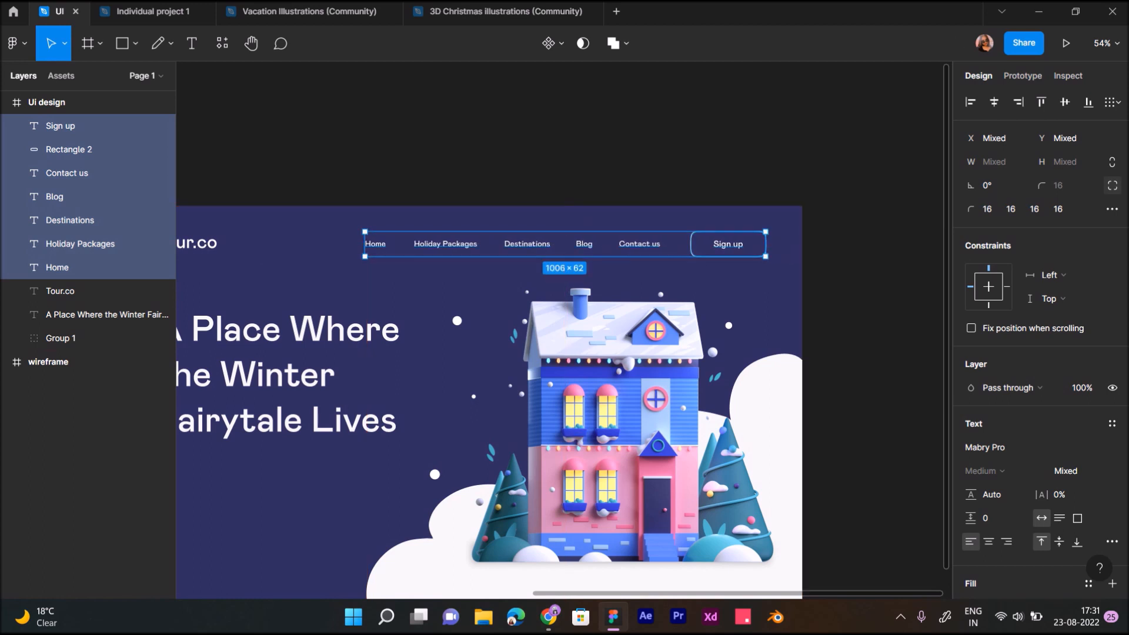
pyautogui.press('Left')
pyautogui.press('Left')
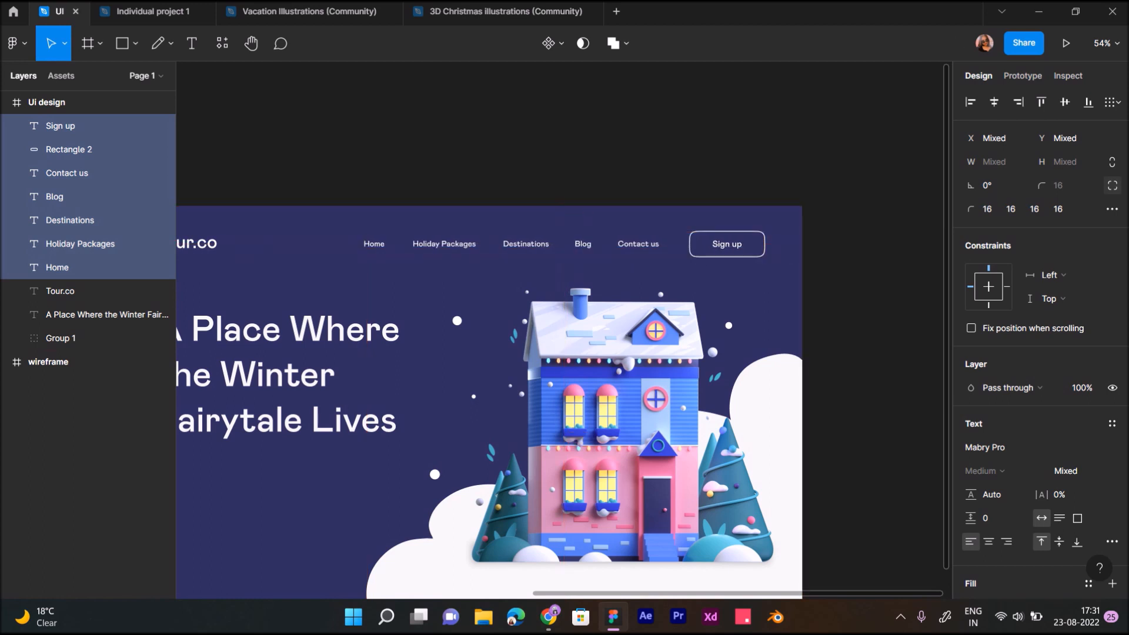
pyautogui.click(903, 154)
# Move the "Tour.co" logo and the main heading together right to about X 80.
pyautogui.scroll(-2, 903, 155)
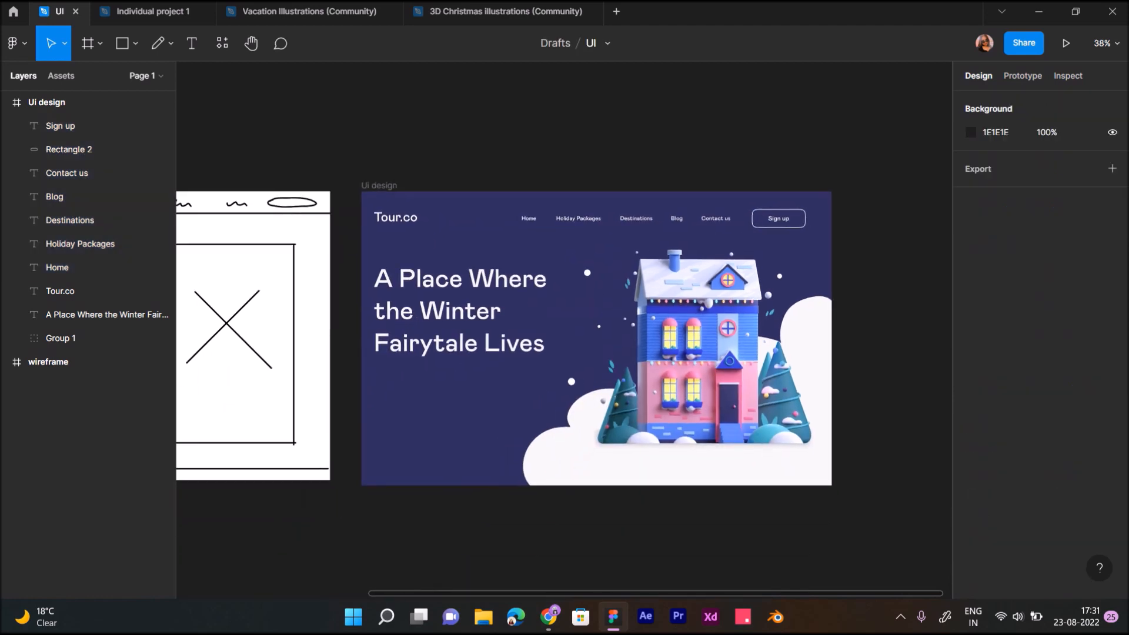
pyautogui.click(105, 315)
pyautogui.keyDown('shift'); pyautogui.click(88, 291); pyautogui.keyUp('shift')
pyautogui.moveTo(465, 309); pyautogui.dragTo(476, 308)
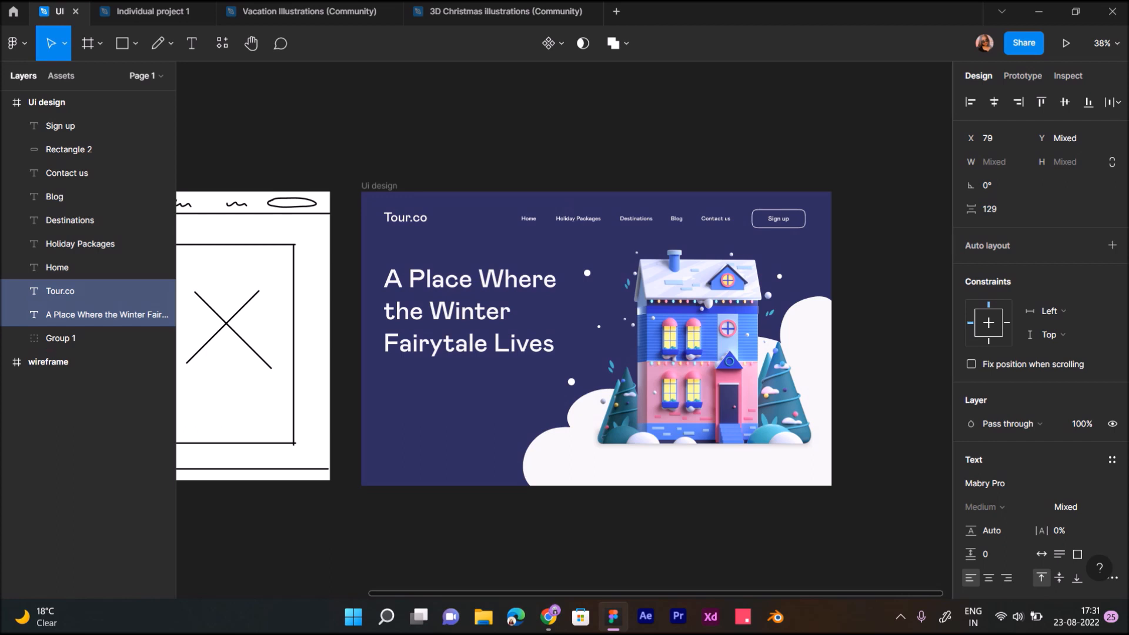
pyautogui.press('alt')
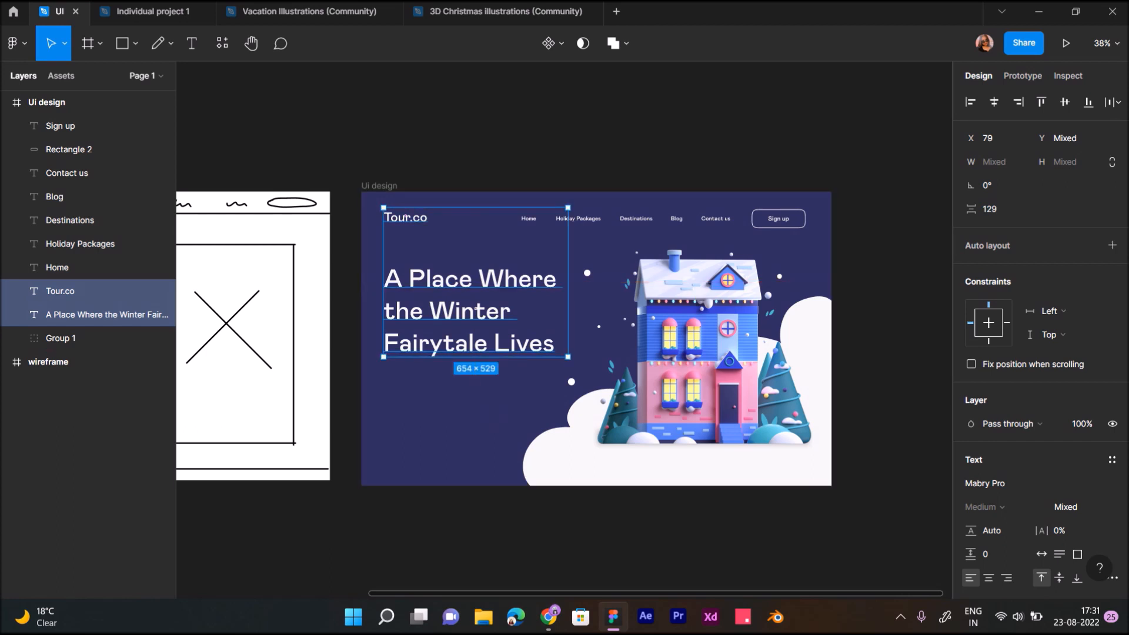
pyautogui.press('Escape')
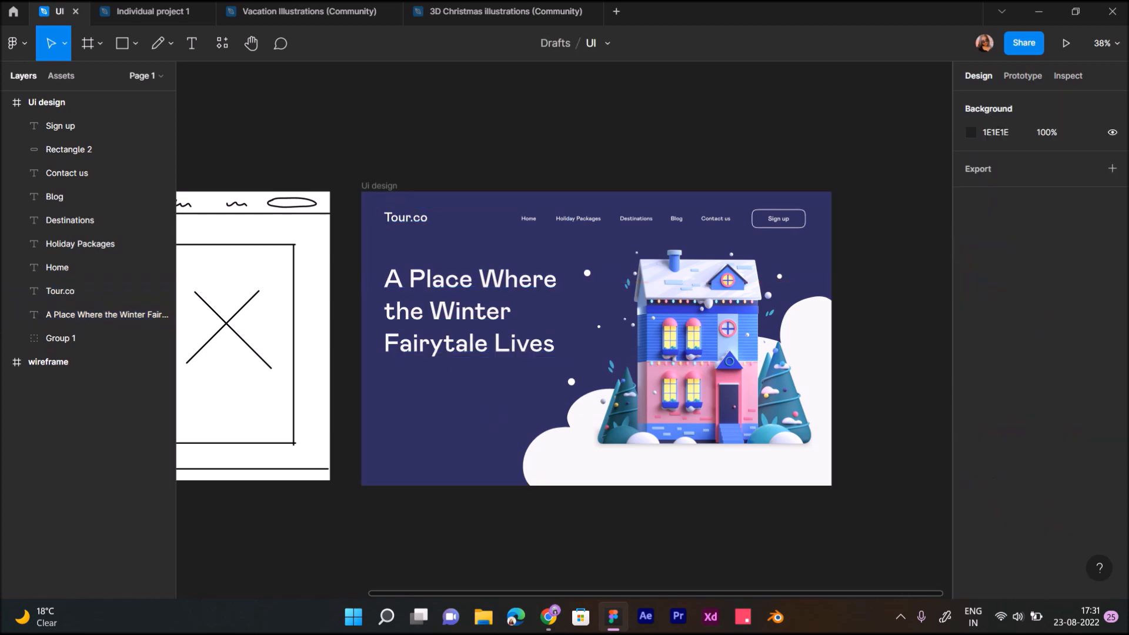
# Nudge the navigation links and "Sign up" button together right so their right margin matches the logo's left margin.
pyautogui.moveTo(504, 207); pyautogui.dragTo(810, 247)
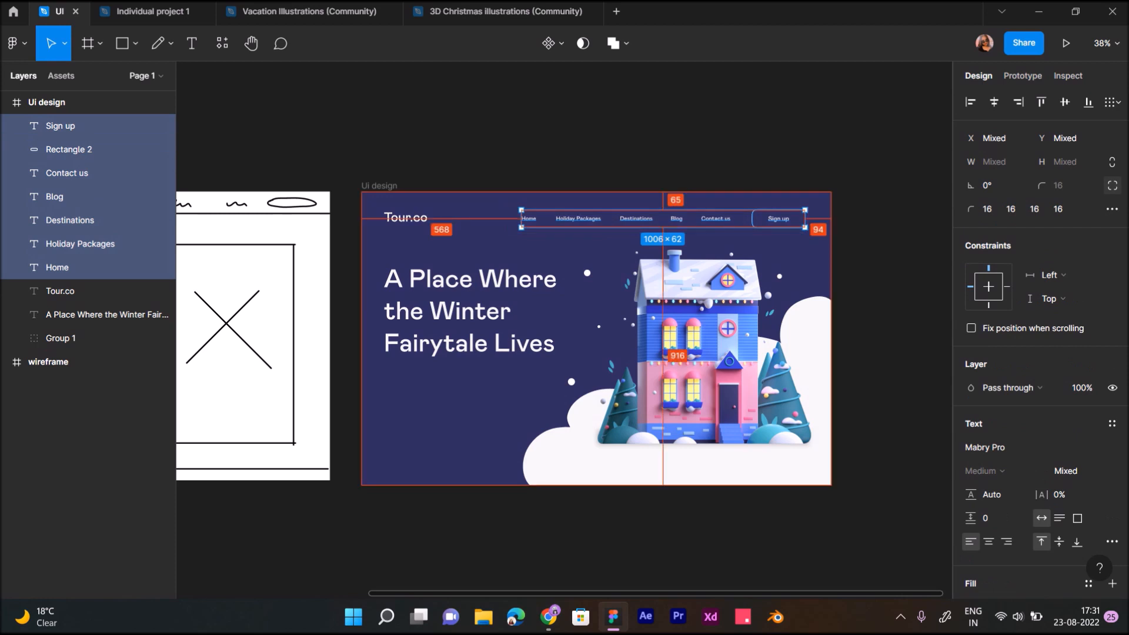
pyautogui.press('alt')
pyautogui.press('Right')
pyautogui.press('Right')
pyautogui.press('alt')
pyautogui.press('Right')
pyautogui.press('Right')
pyautogui.press('Right')
pyautogui.press('Right')
pyautogui.press('Right')
pyautogui.press('alt')
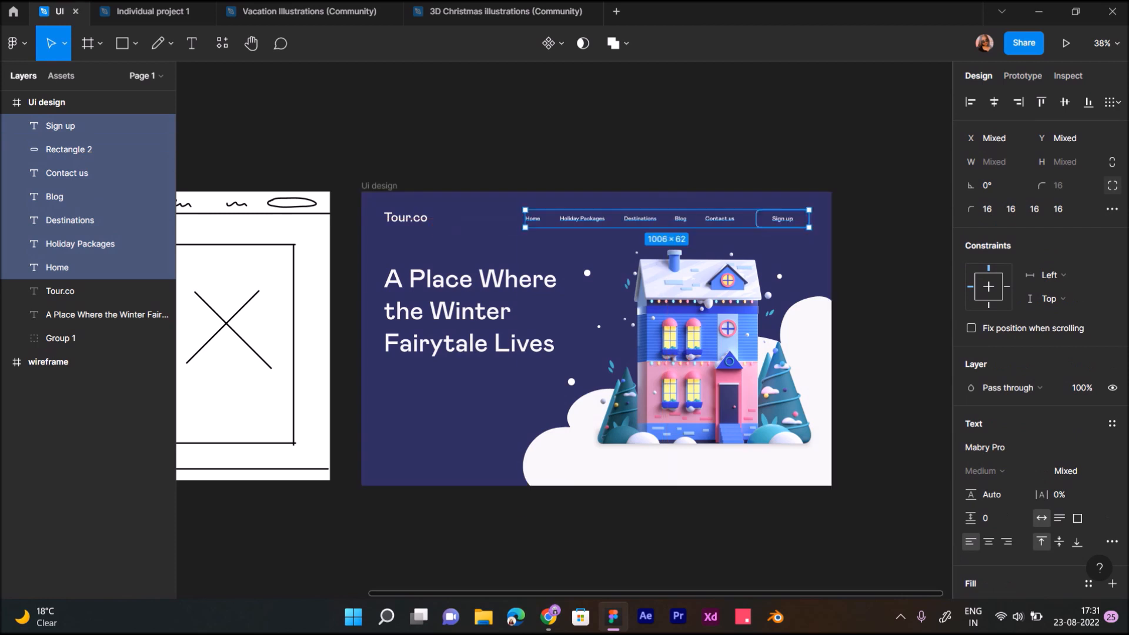
pyautogui.press('Escape')
# Change the main heading's font to Product Sans in Bold.
pyautogui.click(88, 315)
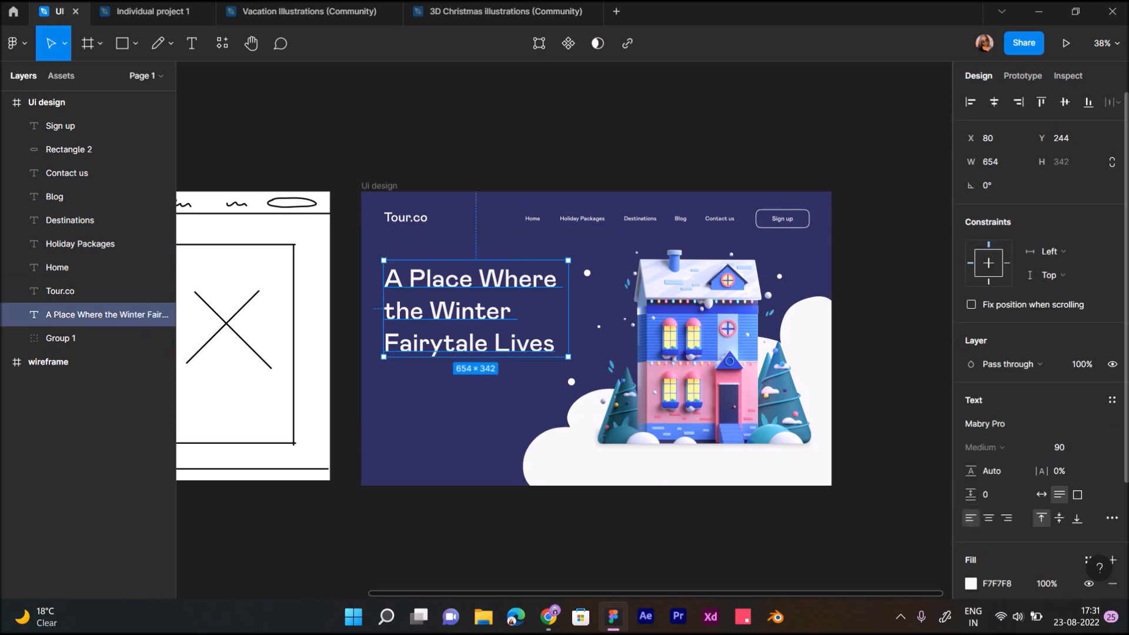
pyautogui.click(1114, 424)
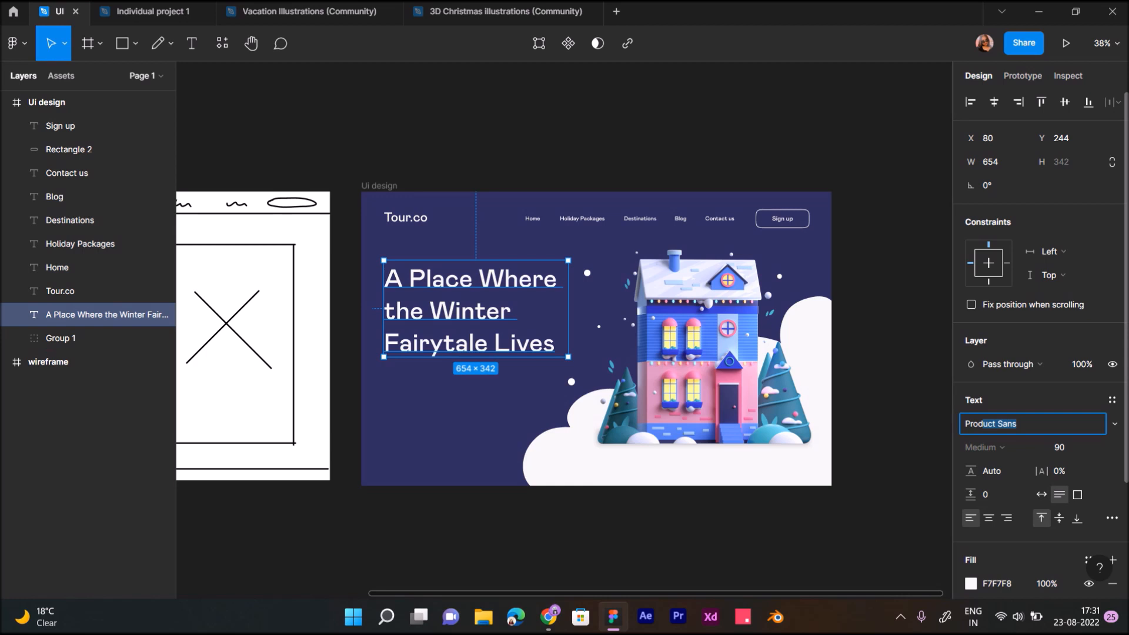
pyautogui.write('Pro')
pyautogui.press('Return')
pyautogui.click(1000, 447)
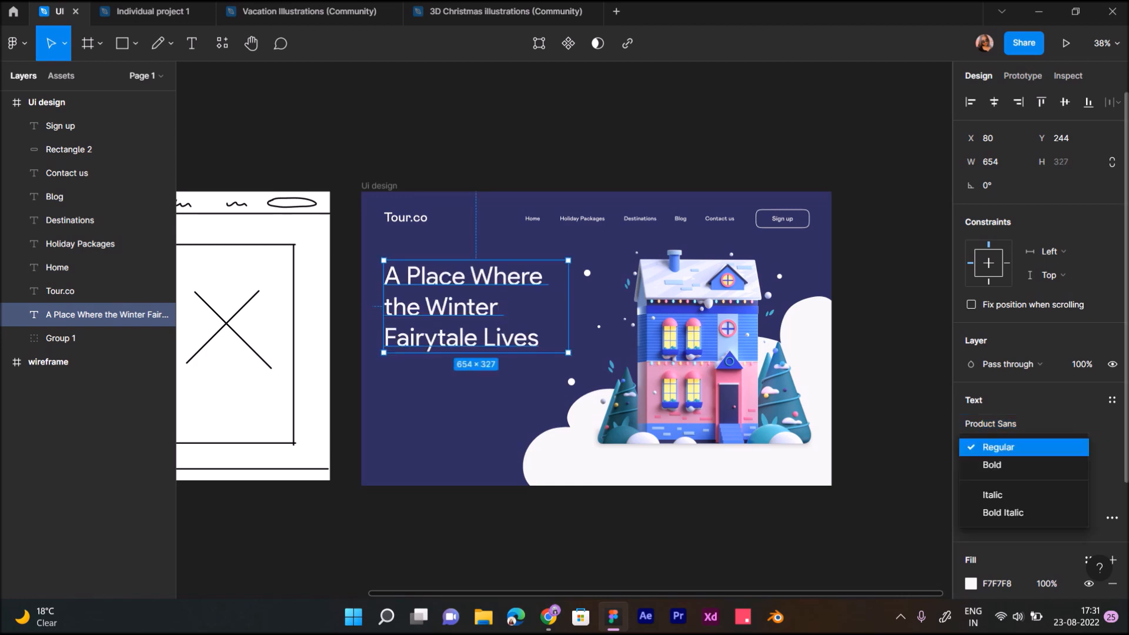
pyautogui.click(1024, 464)
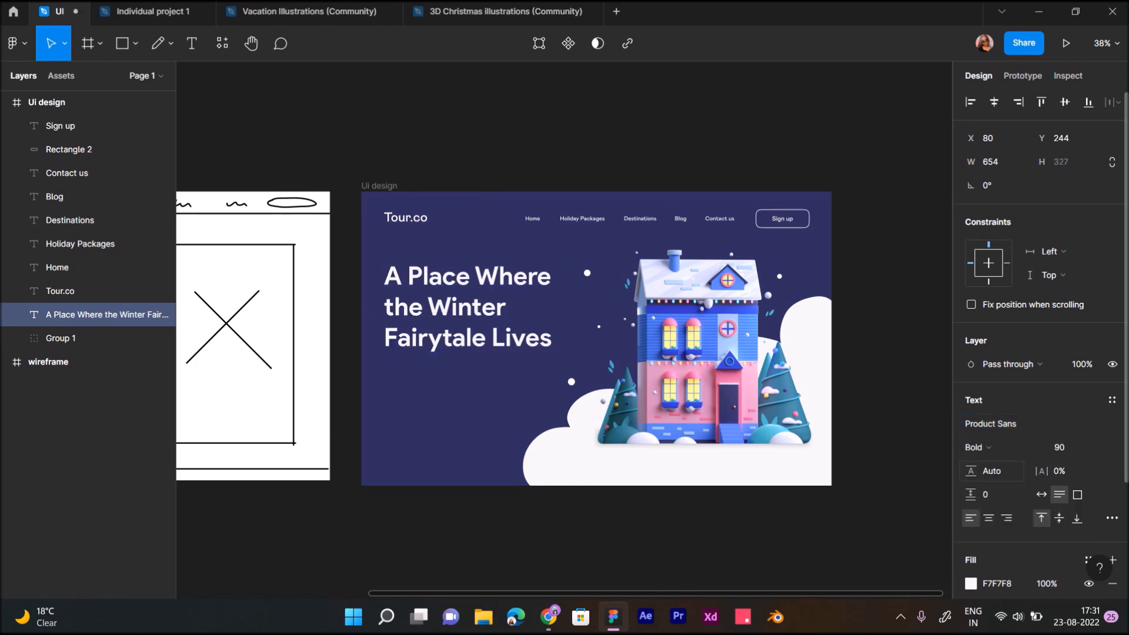
pyautogui.press('Escape')
# Start a text line reading "No" below the main heading and set its font size to 30.
pyautogui.scroll(1, 597, 341)
pyautogui.scroll(3, 564, 350)
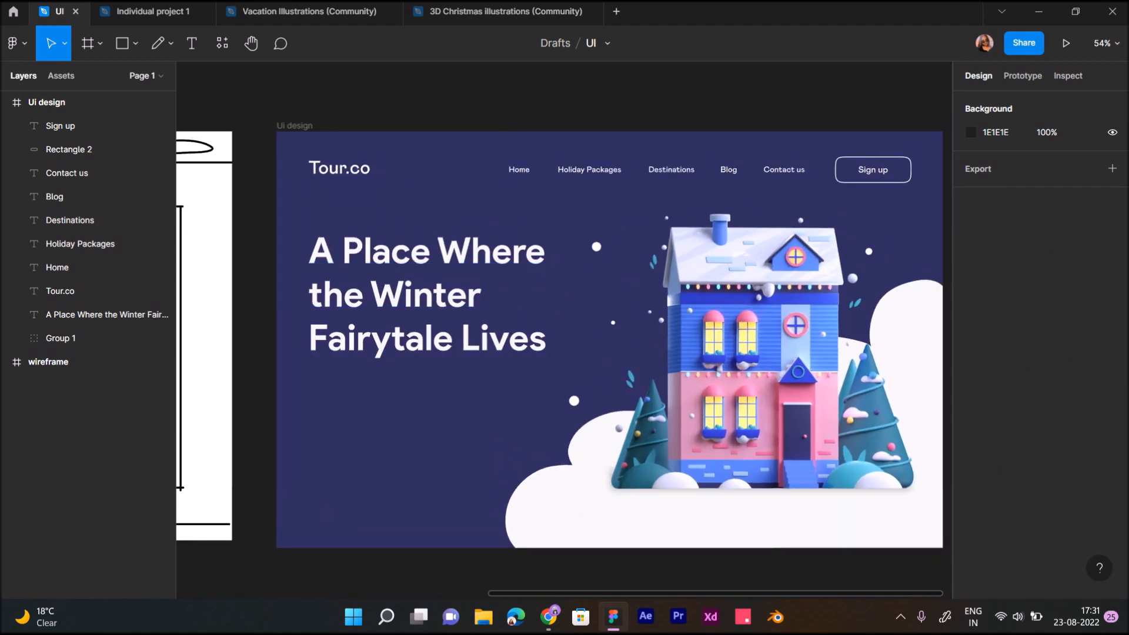
pyautogui.scroll(-3, 563, 350)
pyautogui.scroll(2, 564, 350)
pyautogui.scroll(-2, 558, 371)
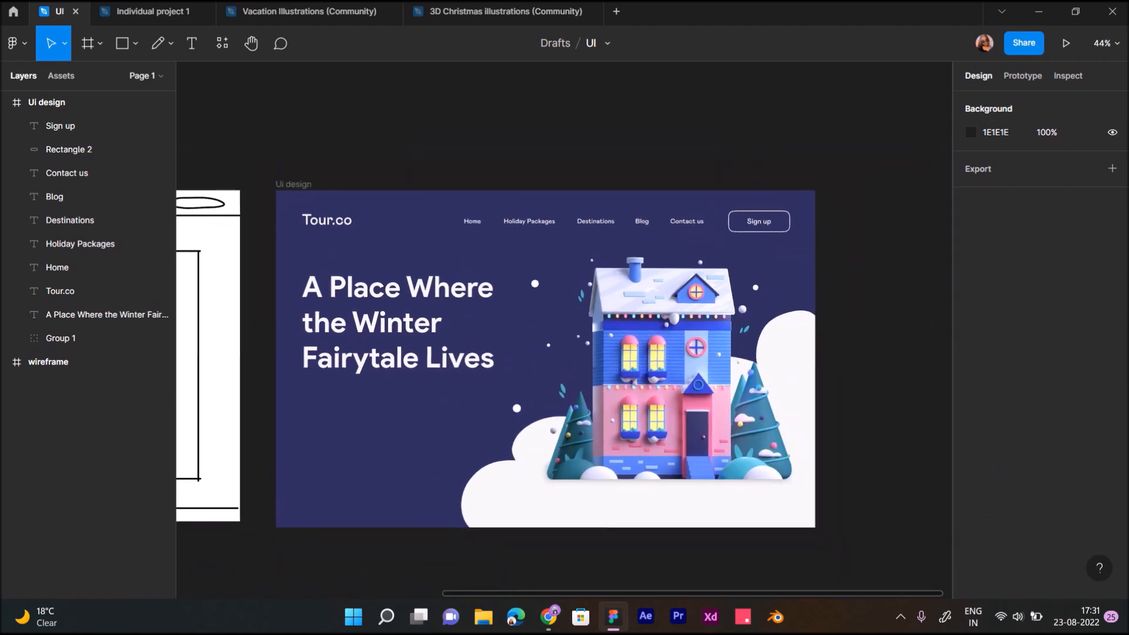
pyautogui.scroll(4, 318, 486)
pyautogui.press('t')
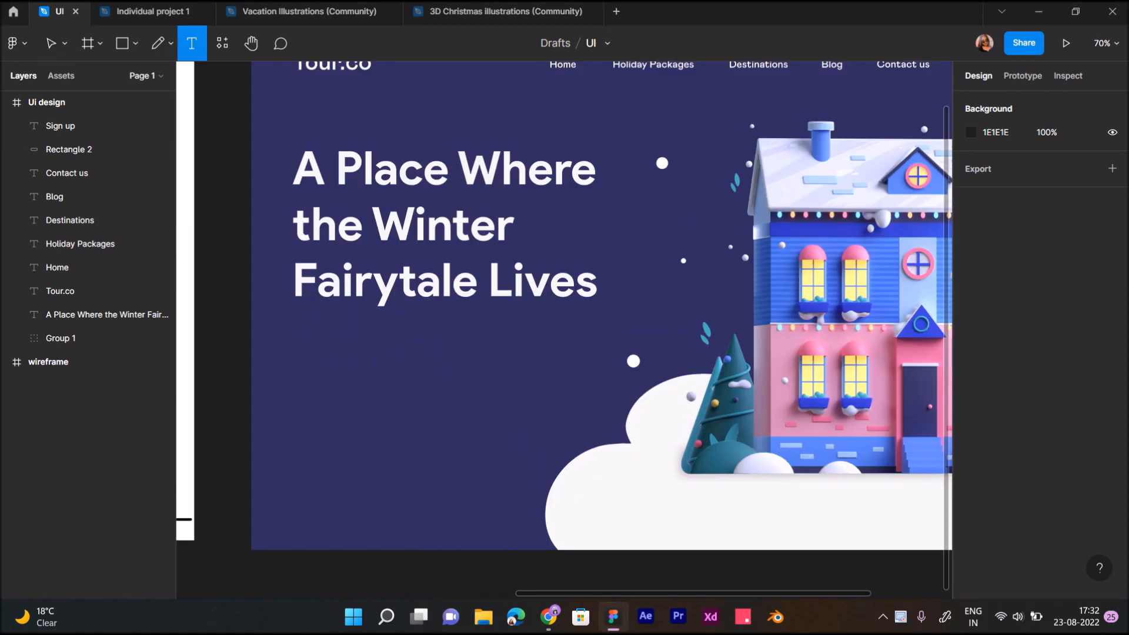
pyautogui.click(300, 342)
pyautogui.write('No')
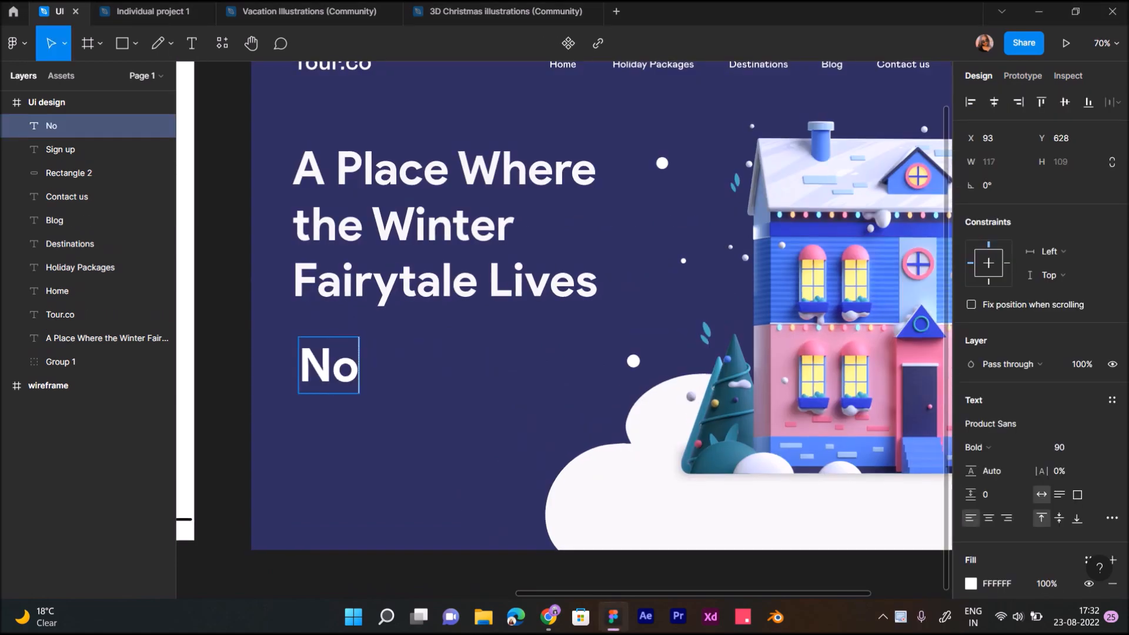
pyautogui.press('Escape')
pyautogui.click(1061, 447)
pyautogui.write('30')
pyautogui.press('Return')
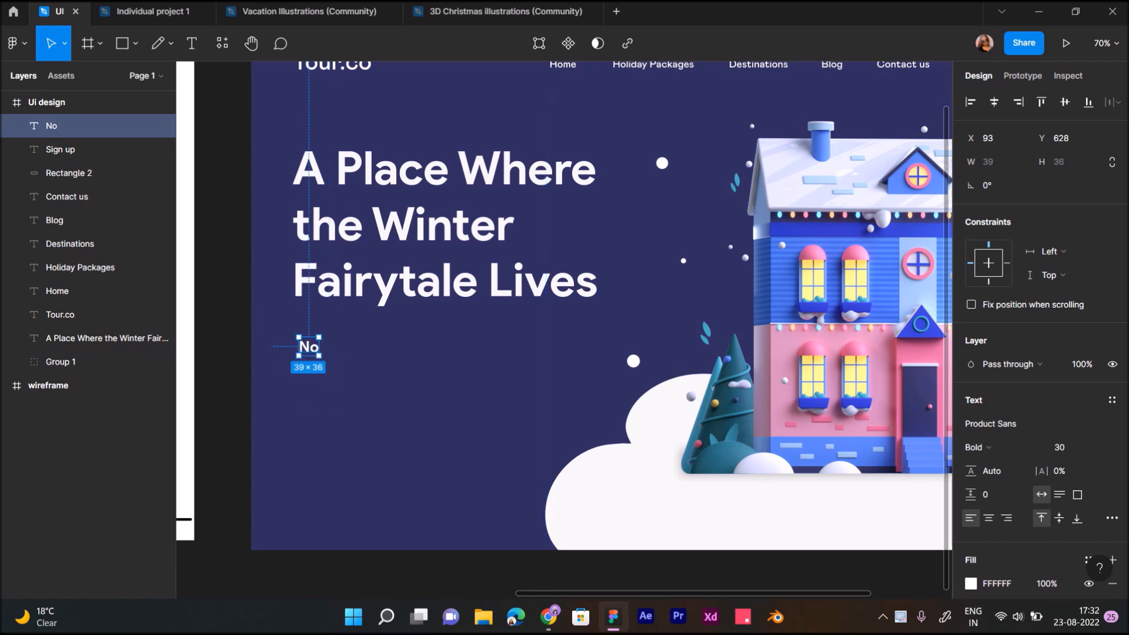
# Complete the line below the heading to read "No matter where in the world you wish to go, we will help you to get there!".
pyautogui.press('Return')
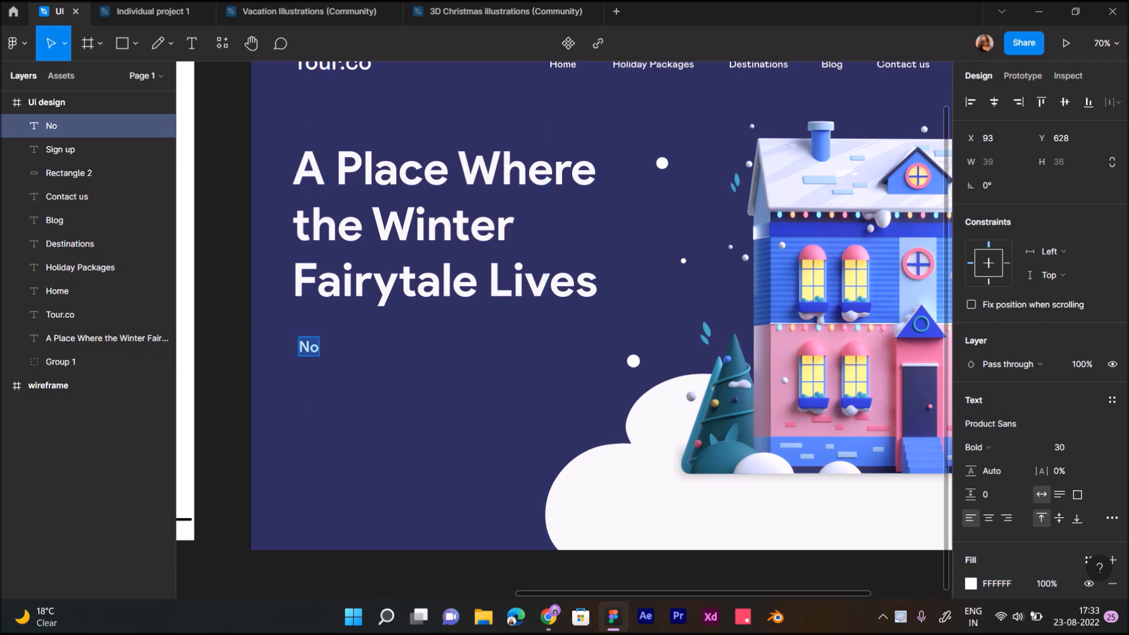
pyautogui.press('Right')
pyautogui.write('matter where i')
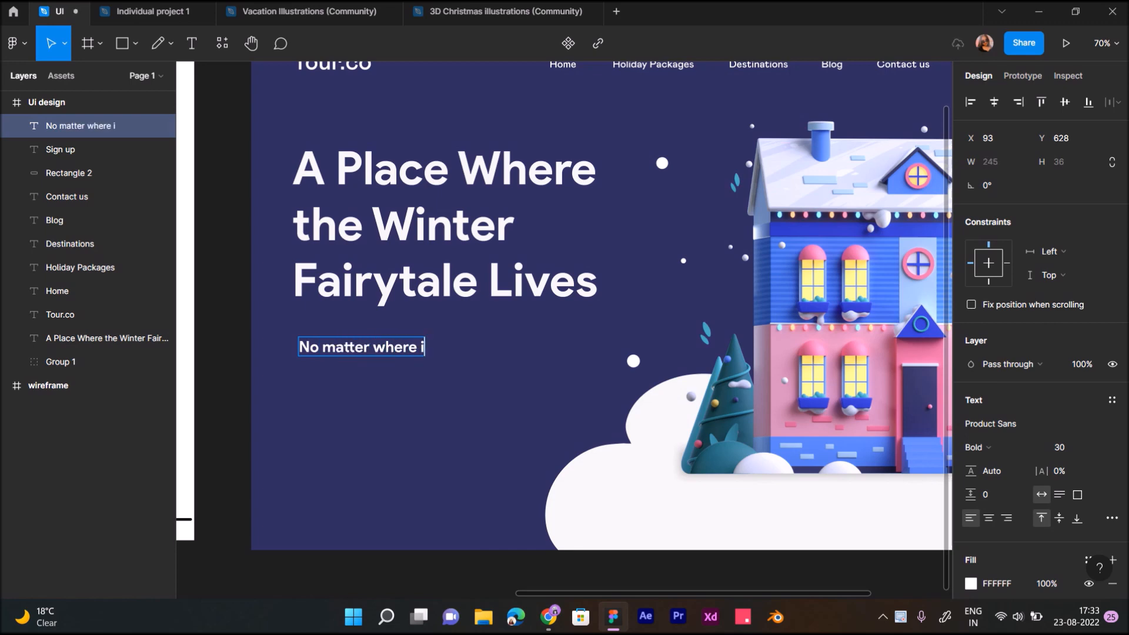
pyautogui.write('n the wor')
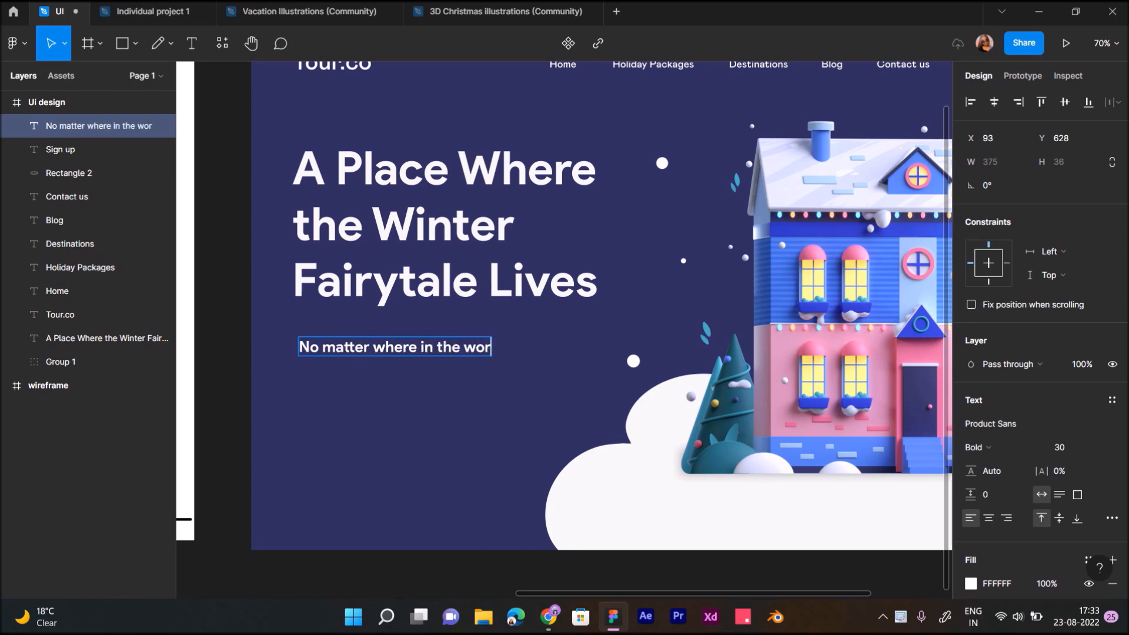
pyautogui.write('ld you wa')
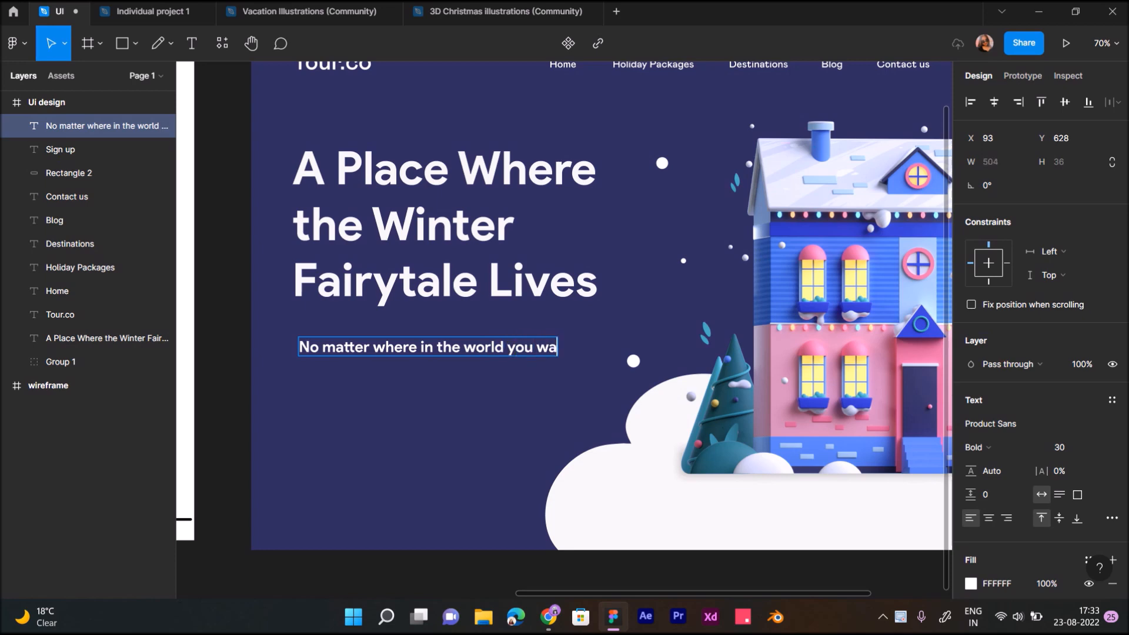
pyautogui.press('BackSpace')
pyautogui.write('ish to go, we will')
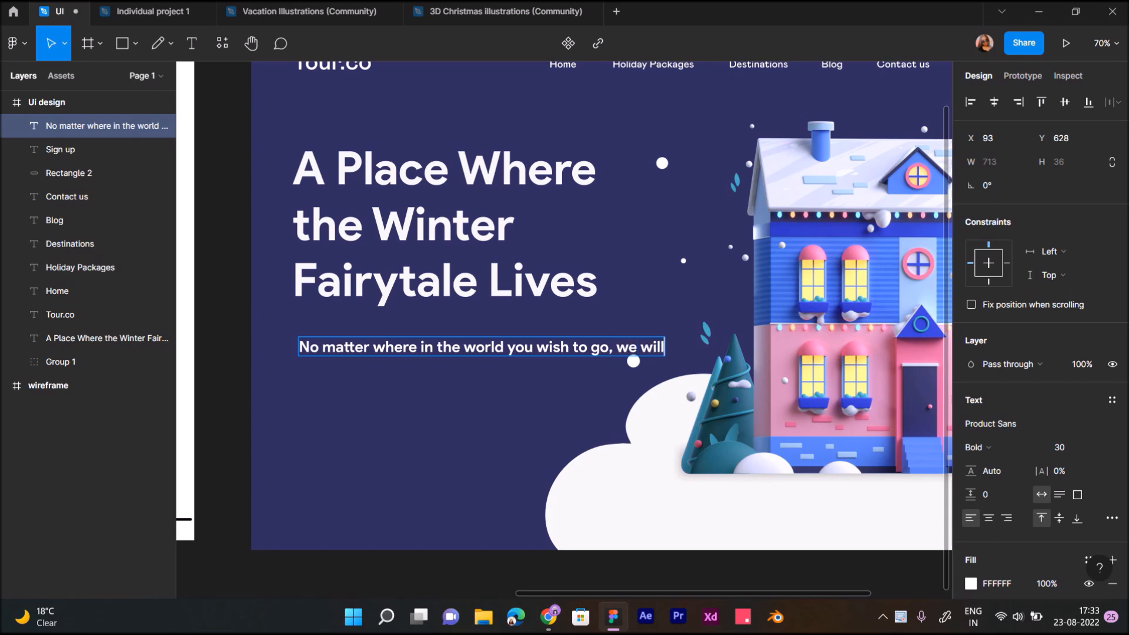
pyautogui.write(' help you to get there')
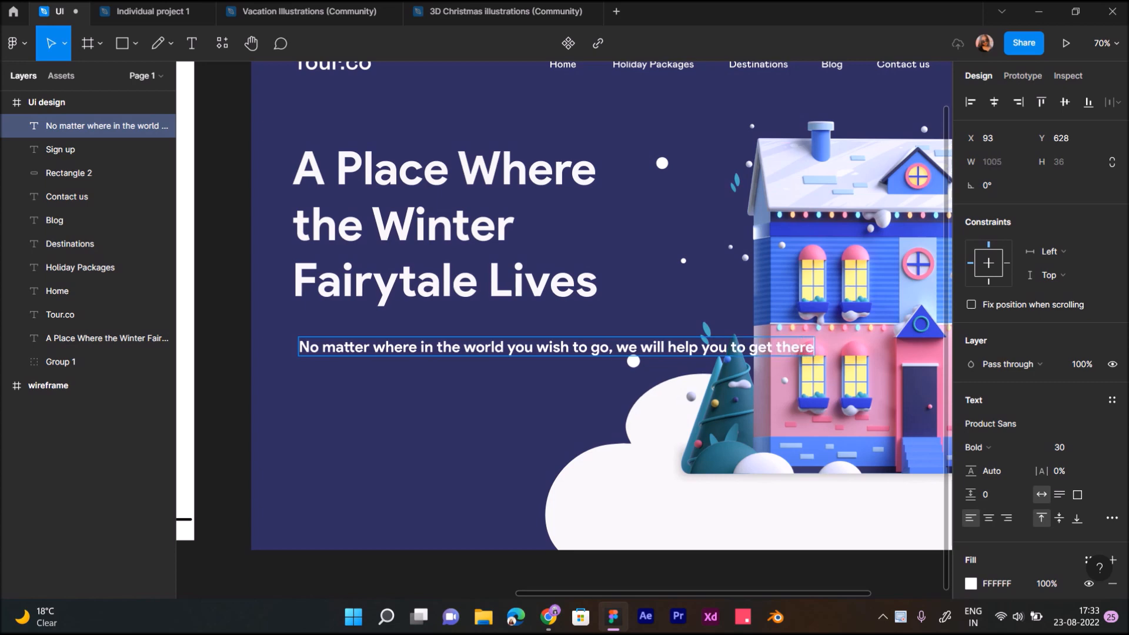
pyautogui.write('!')
pyautogui.press('Escape')
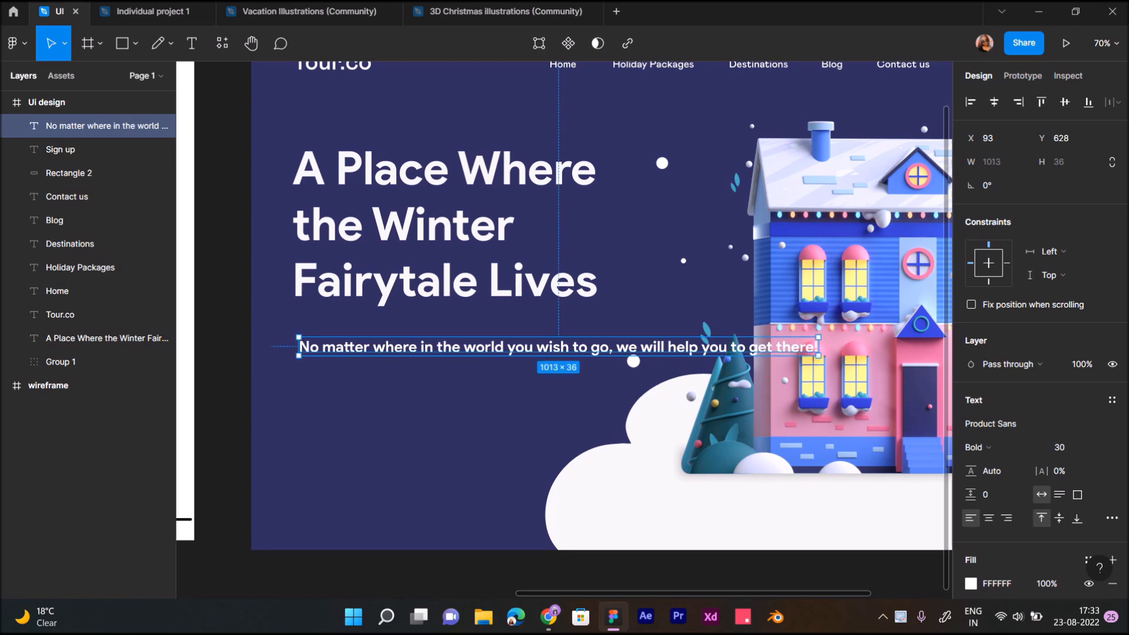
# Wrap the tagline to about 541 px wide, aligned under the heading at X 80, Y 603, and set its weight to Regular.
pyautogui.moveTo(818, 346); pyautogui.dragTo(576, 347)
pyautogui.moveTo(438, 349); pyautogui.dragTo(431, 343)
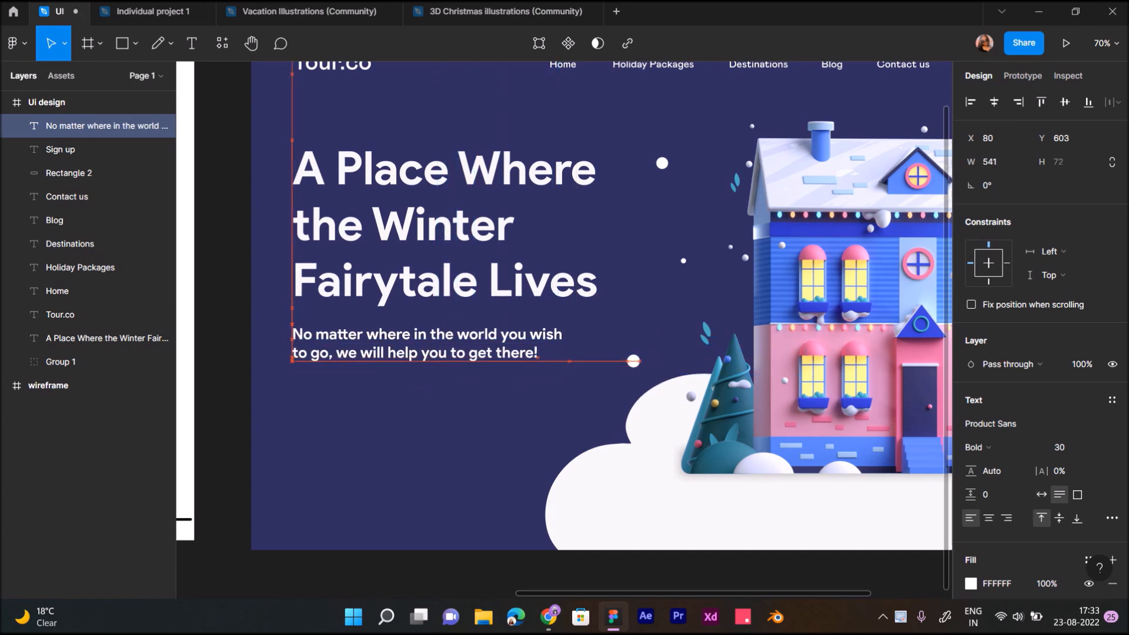
pyautogui.click(976, 447)
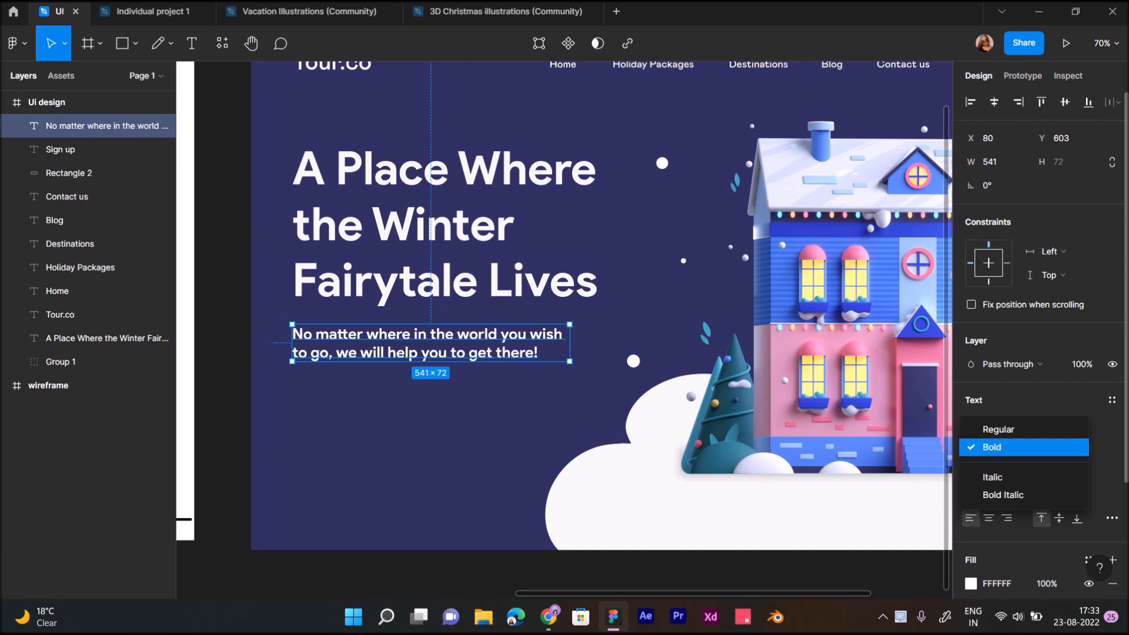
pyautogui.click(998, 429)
pyautogui.press('Escape')
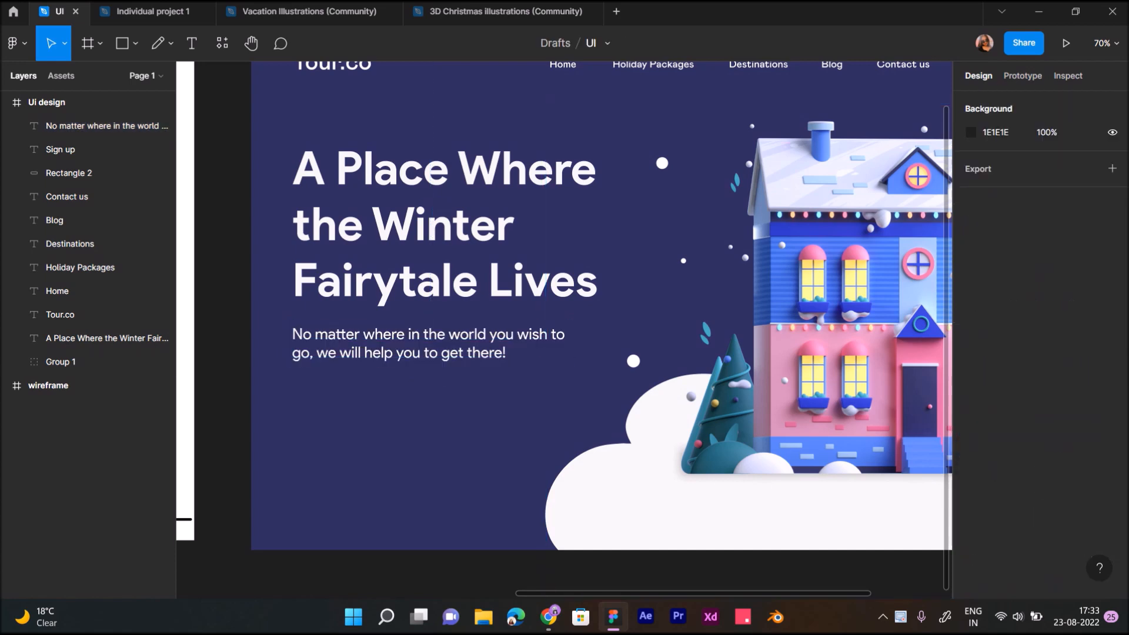
# Duplicate the "Sign up" button's outlined rectangle and place the copy below the tagline at about X 80, Y 756.
pyautogui.scroll(-3, 478, 395)
pyautogui.scroll(4, 477, 396)
pyautogui.scroll(-7, 442, 386)
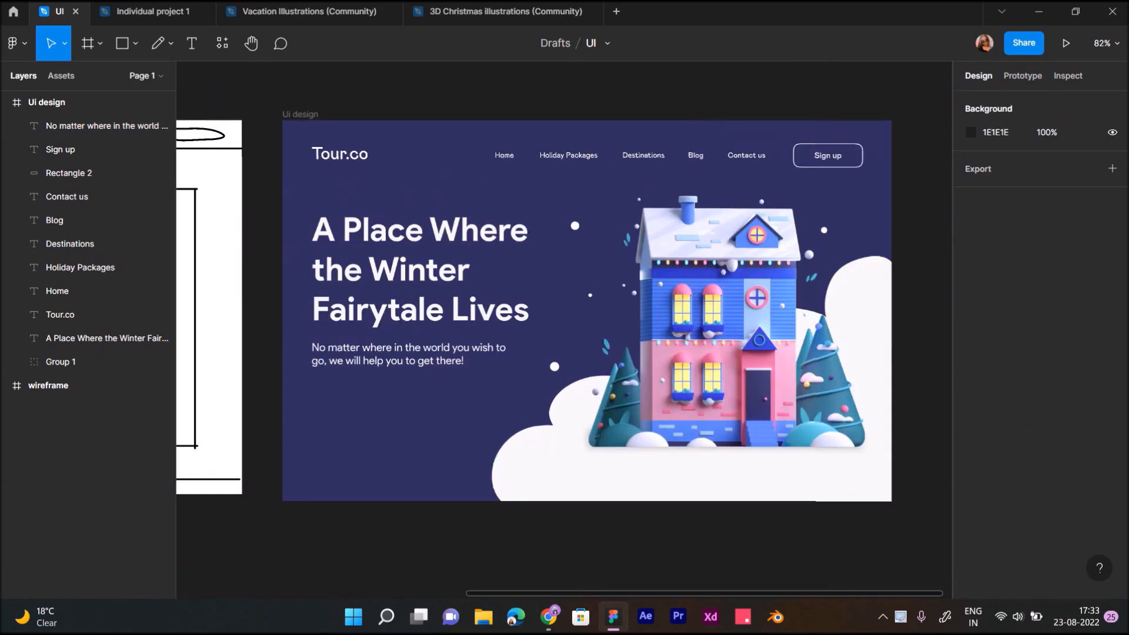
pyautogui.click(69, 173)
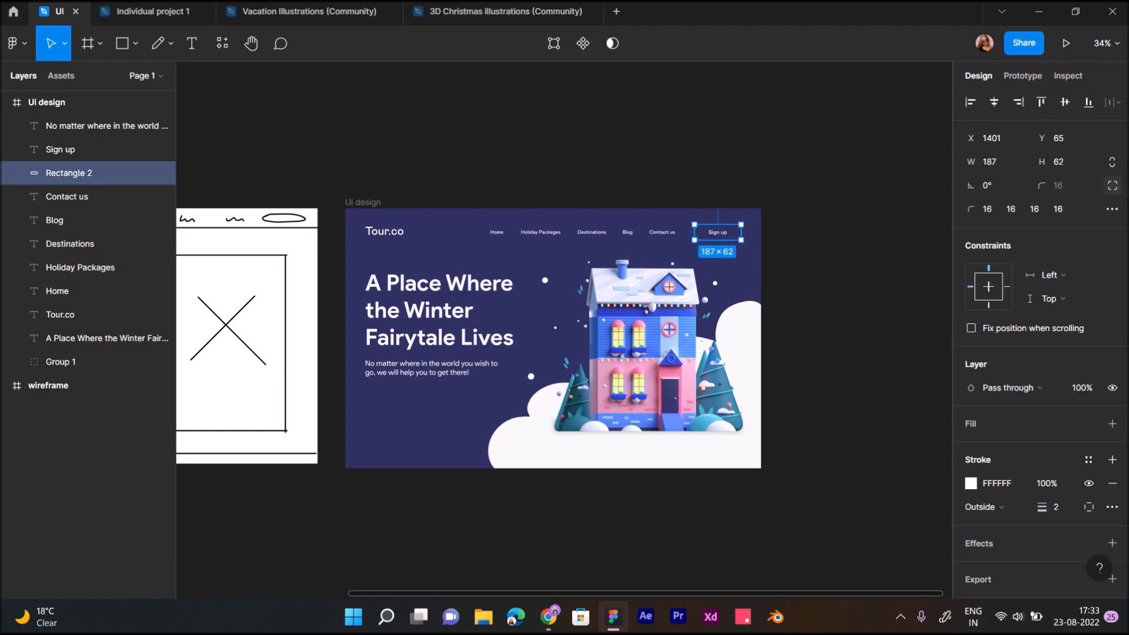
pyautogui.moveTo(718, 232); pyautogui.dragTo(388, 404)
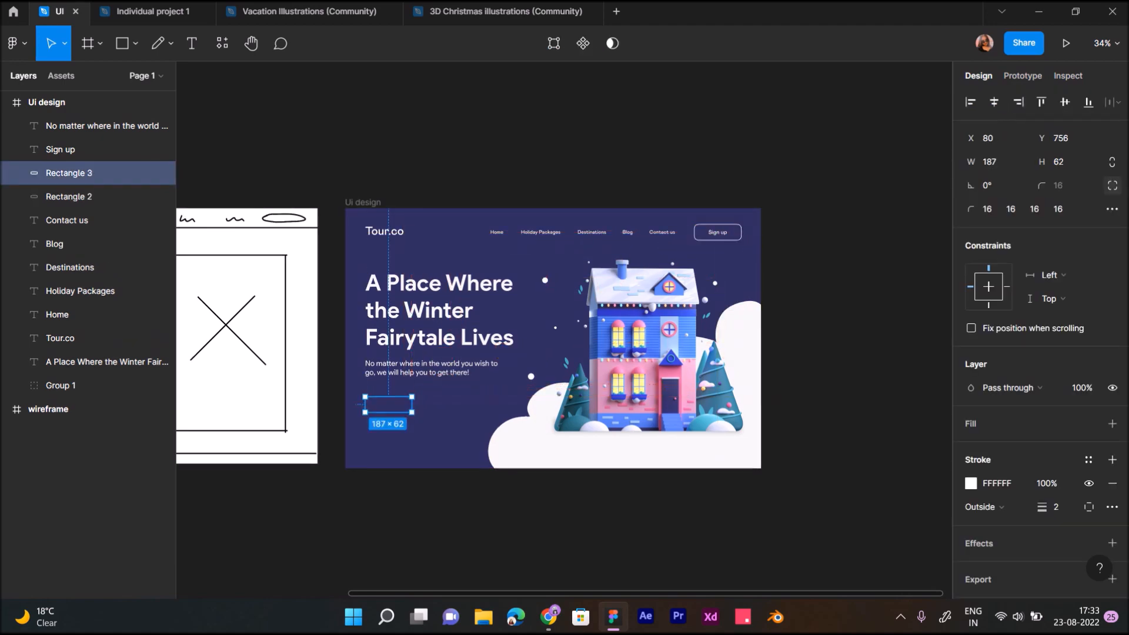
# Resize the duplicated button outline below the tagline to about 261 × 75 px, with its top at about Y 748.
pyautogui.scroll(5, 404, 401)
pyautogui.scroll(-1, 404, 400)
pyautogui.moveTo(430, 398); pyautogui.dragTo(504, 398)
pyautogui.moveTo(392, 423); pyautogui.dragTo(393, 395)
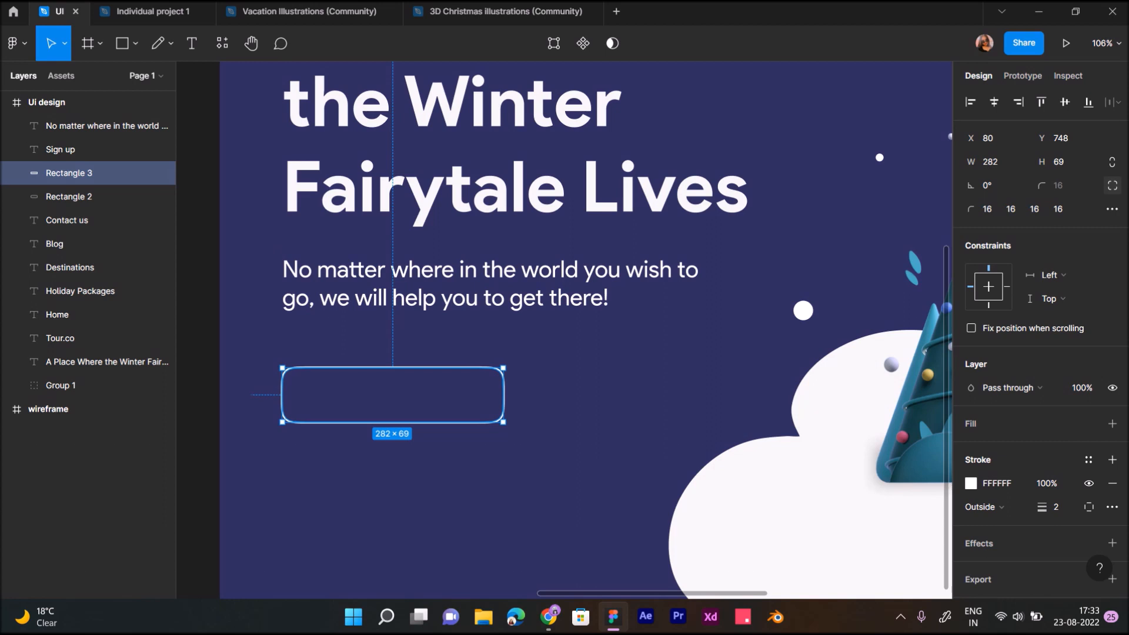
pyautogui.moveTo(503, 395); pyautogui.dragTo(487, 394)
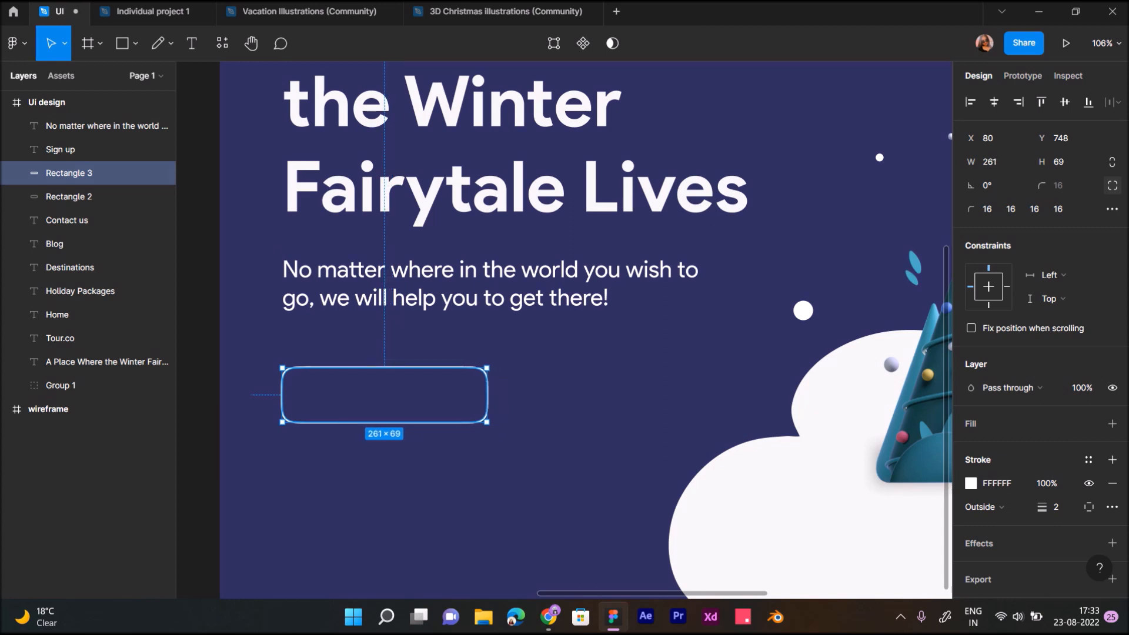
pyautogui.moveTo(384, 423); pyautogui.dragTo(385, 427)
pyautogui.click(409, 471)
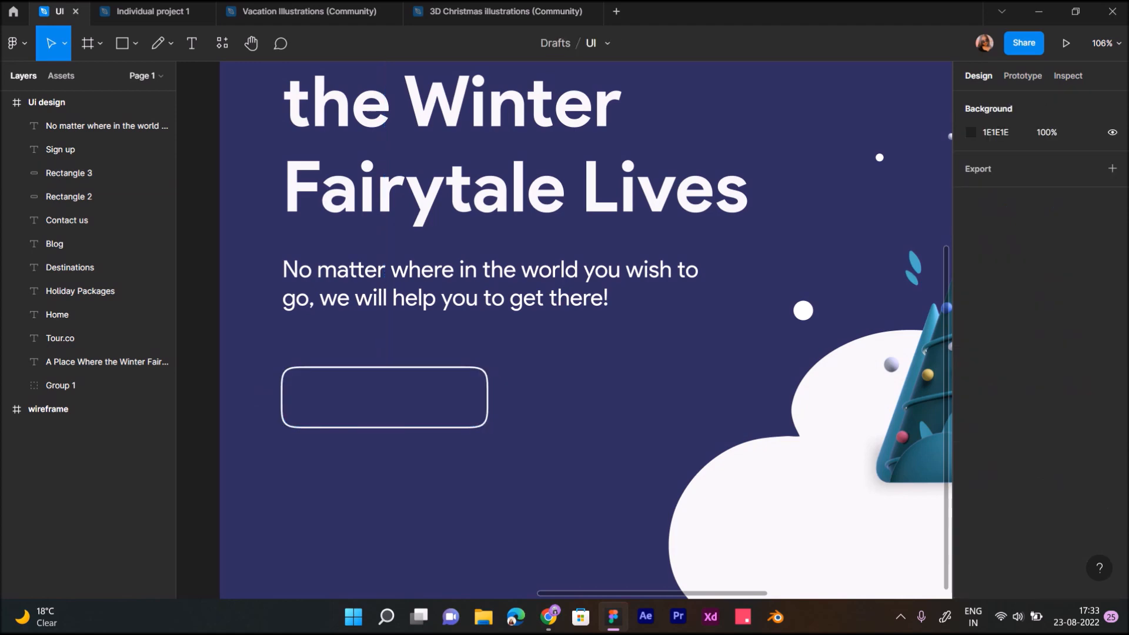
# Add the label "Explore now" and center it in the button outline below the tagline, at about X 132, Y 768.
pyautogui.scroll(-3, 408, 471)
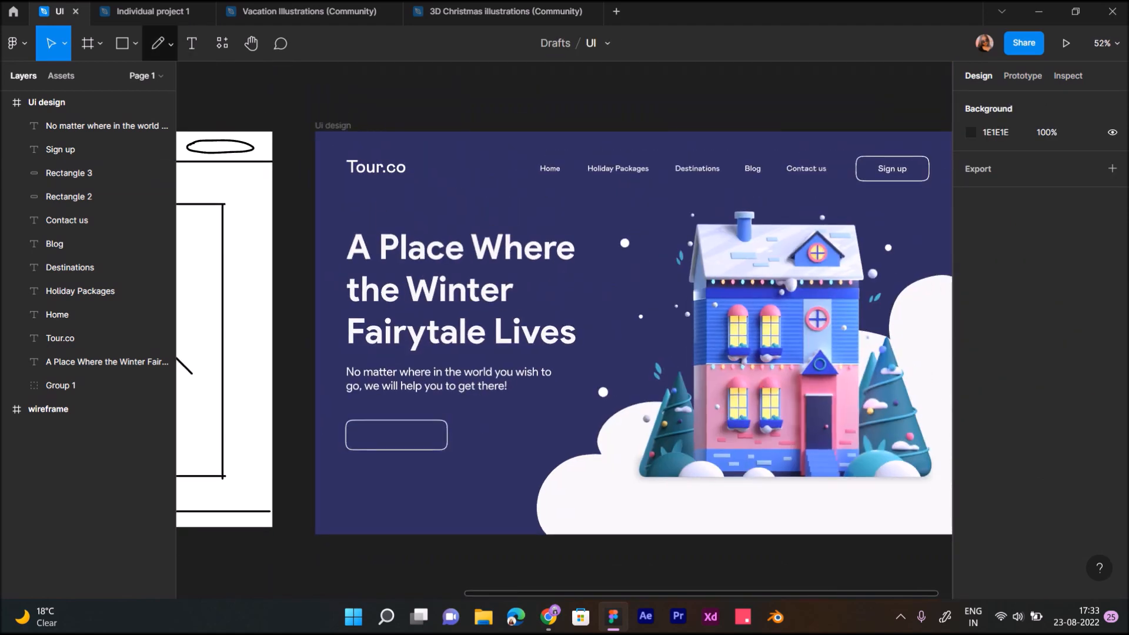
pyautogui.press('t')
pyautogui.scroll(3, 341, 373)
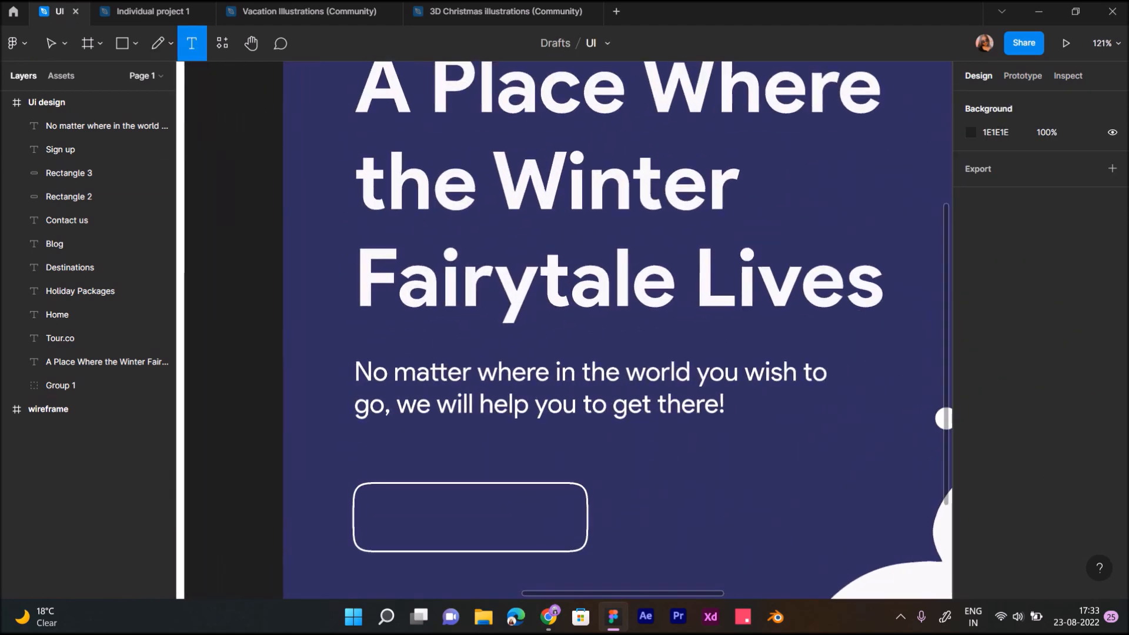
pyautogui.click(385, 521)
pyautogui.write('E')
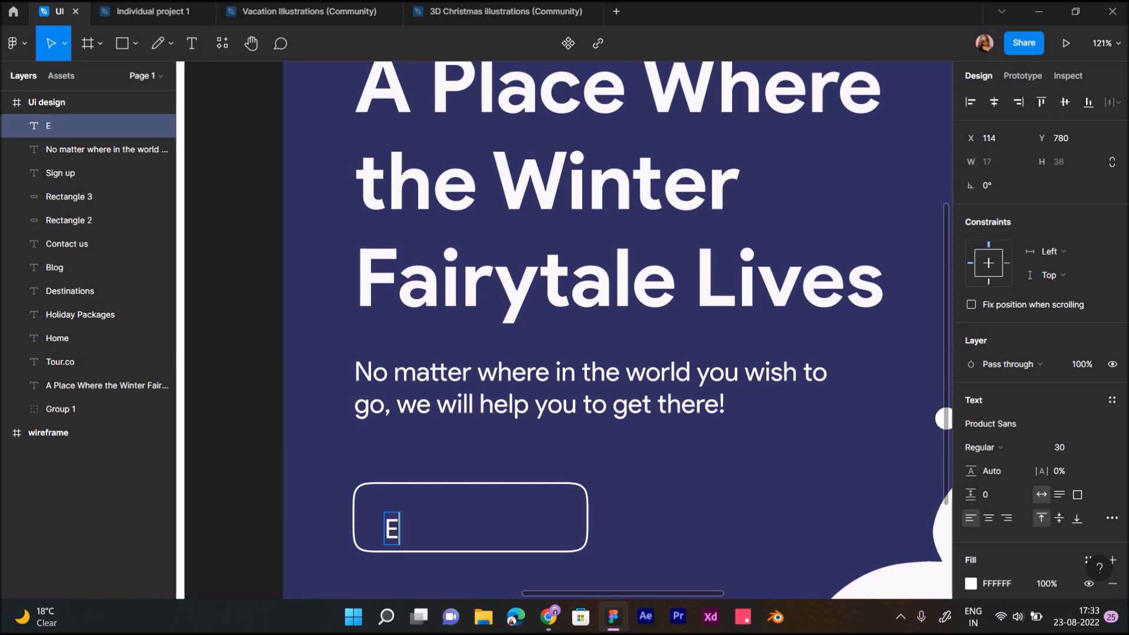
pyautogui.write('xplore now')
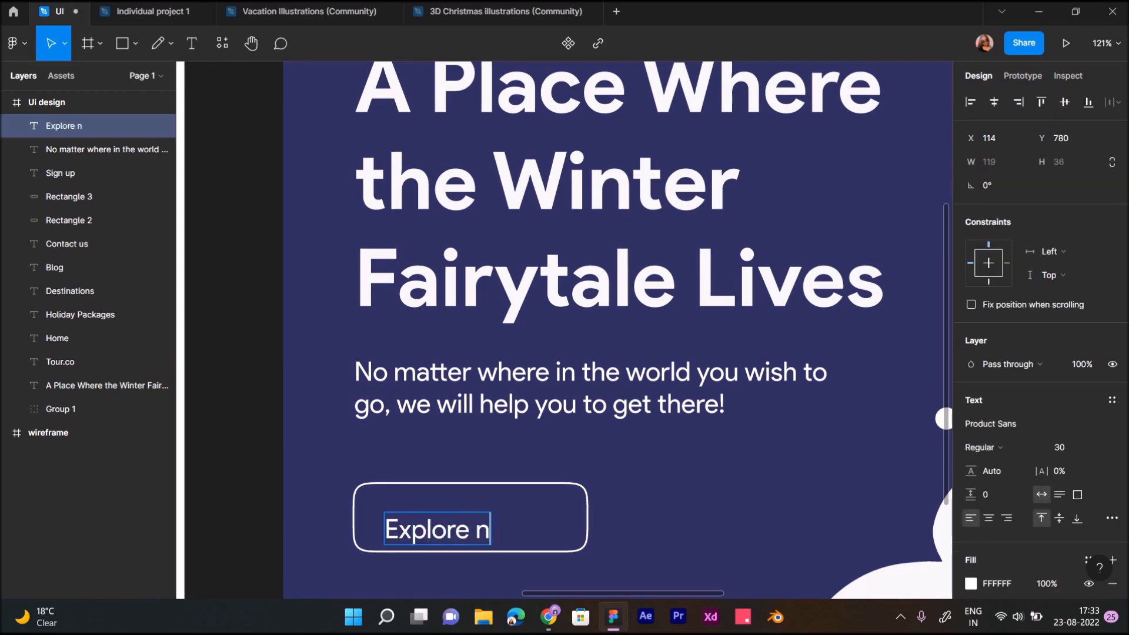
pyautogui.press('Escape')
pyautogui.scroll(-1, 455, 459)
pyautogui.moveTo(456, 458); pyautogui.dragTo(472, 448)
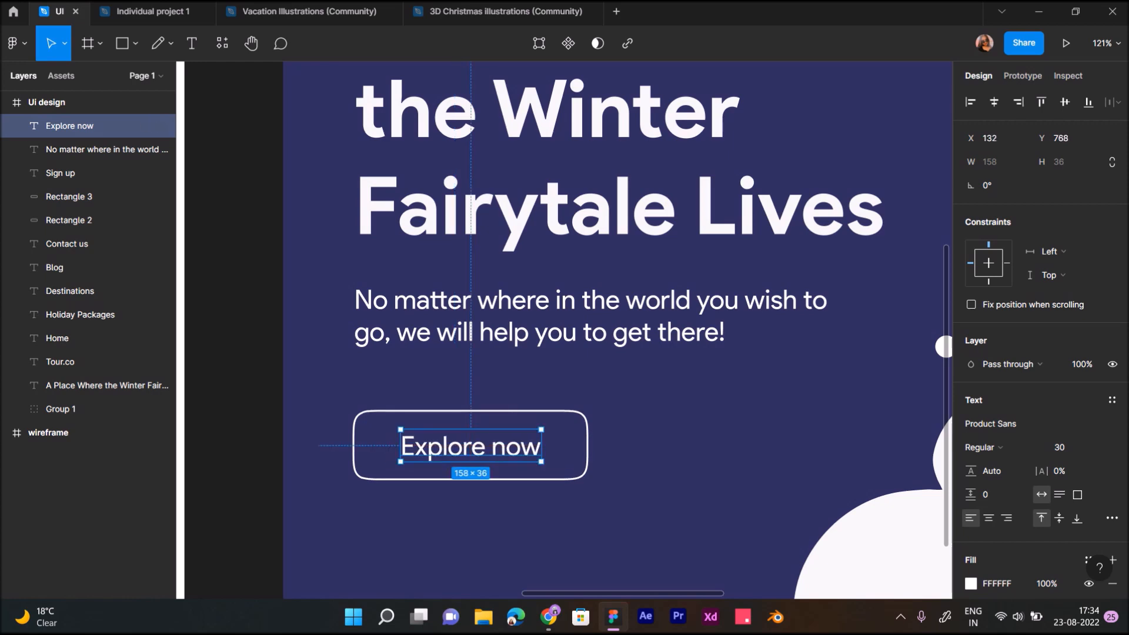
# Add a fill to the "Explore now" button's rectangle using the pink C95885 sampled from the house illustration.
pyautogui.click(474, 473)
pyautogui.click(1112, 424)
pyautogui.click(971, 447)
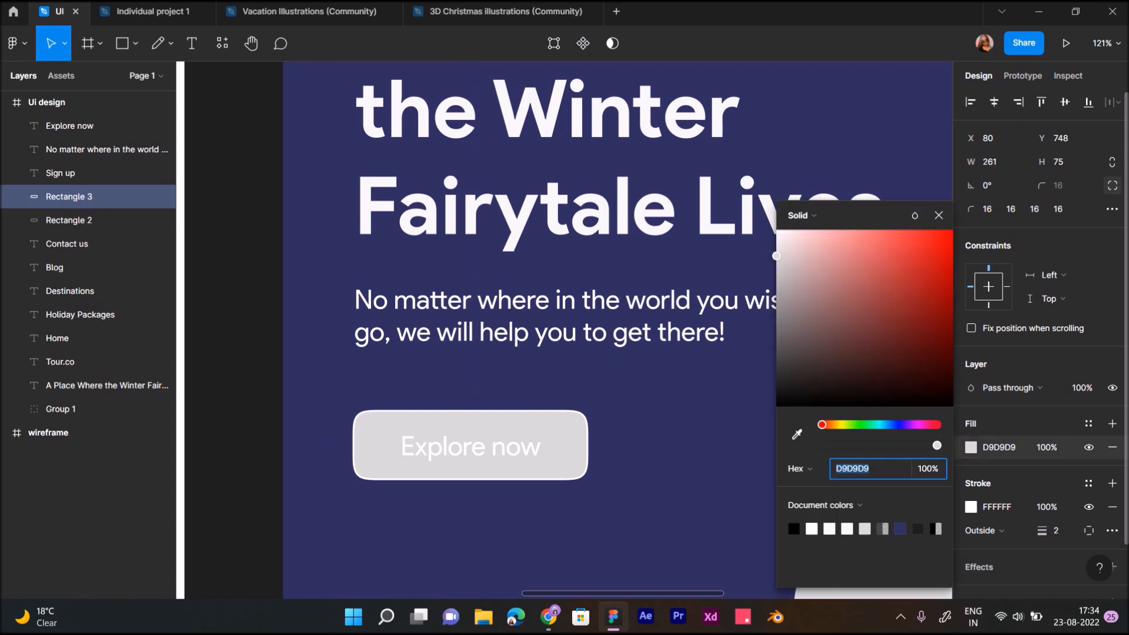
pyautogui.click(797, 435)
pyautogui.scroll(-5, 610, 405)
pyautogui.hscroll(3, 882, 133)
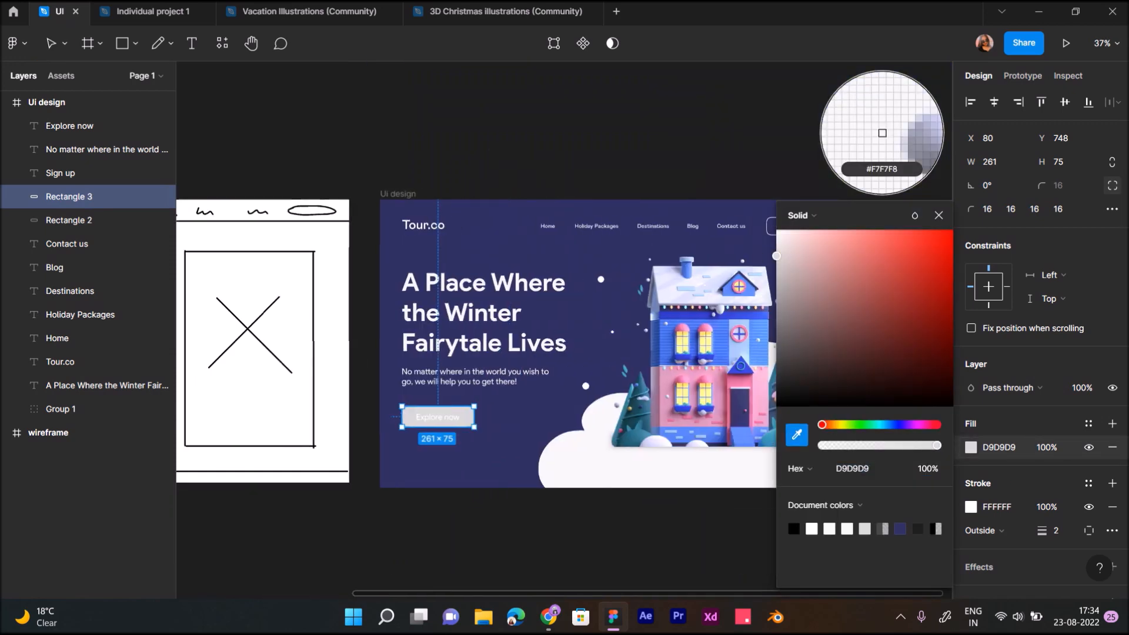
pyautogui.scroll(5, 882, 132)
pyautogui.scroll(5, 882, 133)
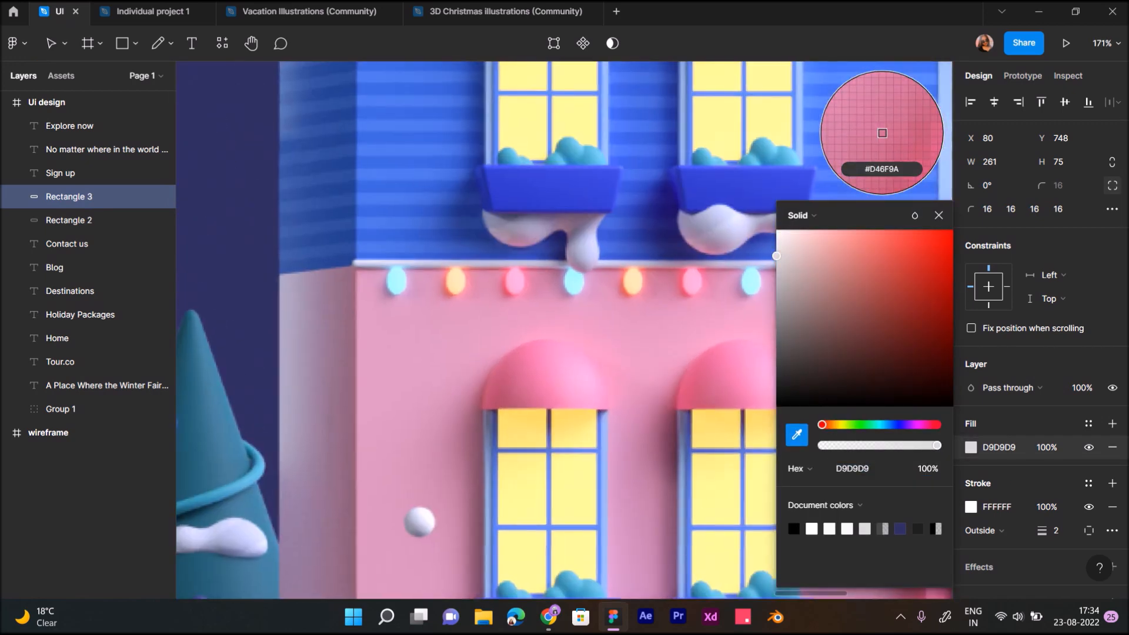
pyautogui.click(882, 132)
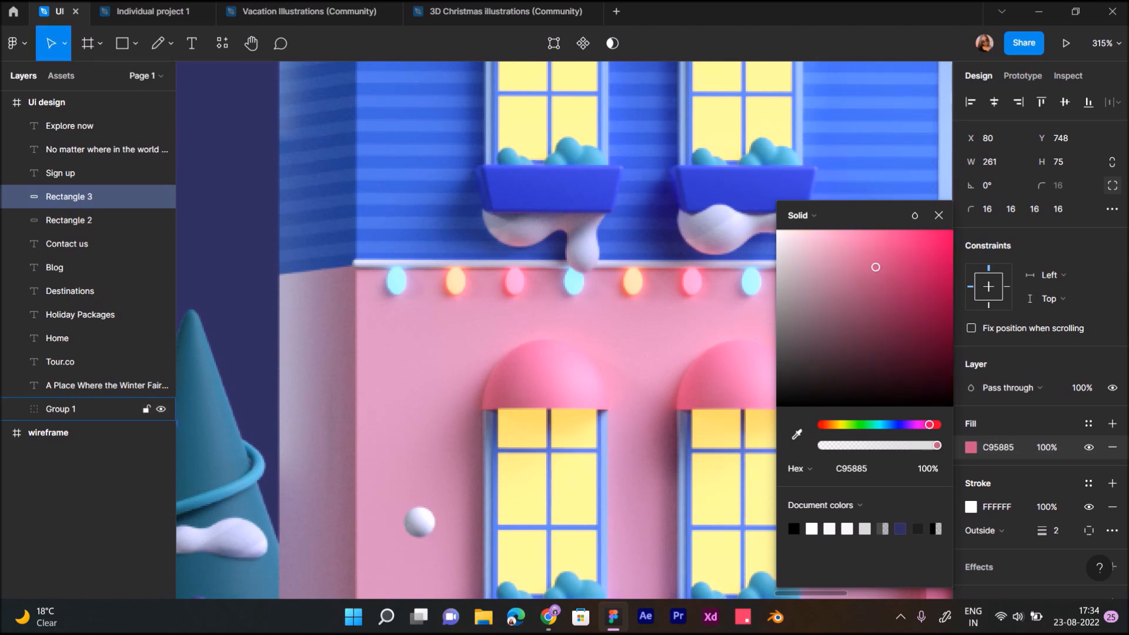
pyautogui.scroll(-5, 882, 133)
pyautogui.hscroll(-5, 882, 133)
pyautogui.scroll(-3, 565, 329)
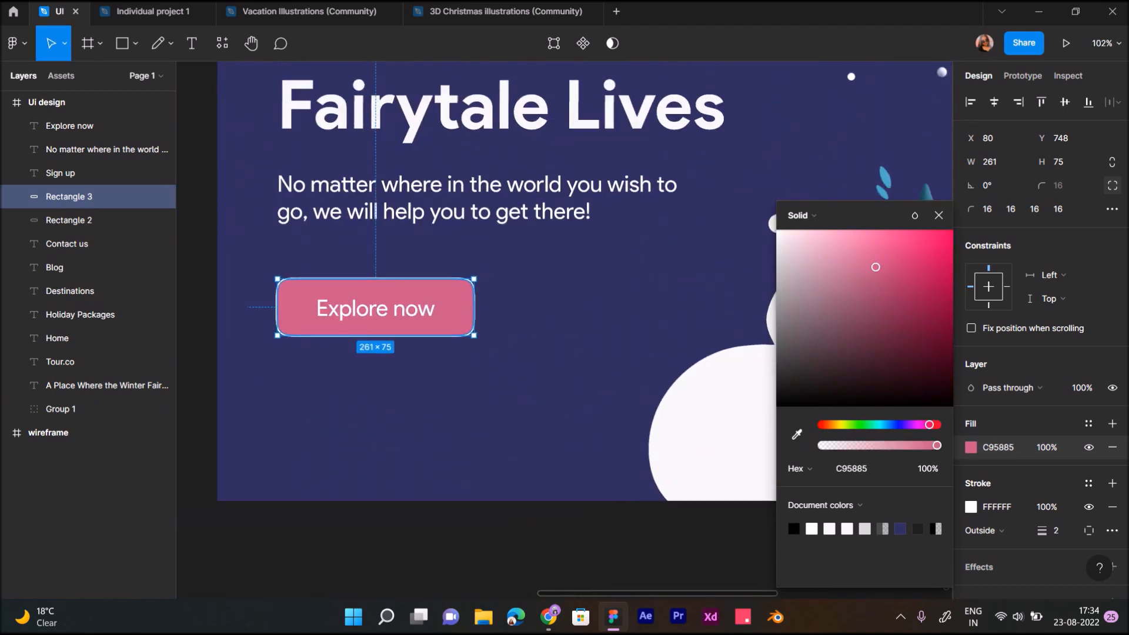
# Recolor the "Explore now" button's fill with the pink D95684 sampled from the house illustration.
pyautogui.hscroll(3, 565, 330)
pyautogui.moveTo(929, 424); pyautogui.dragTo(910, 425)
pyautogui.press('i')
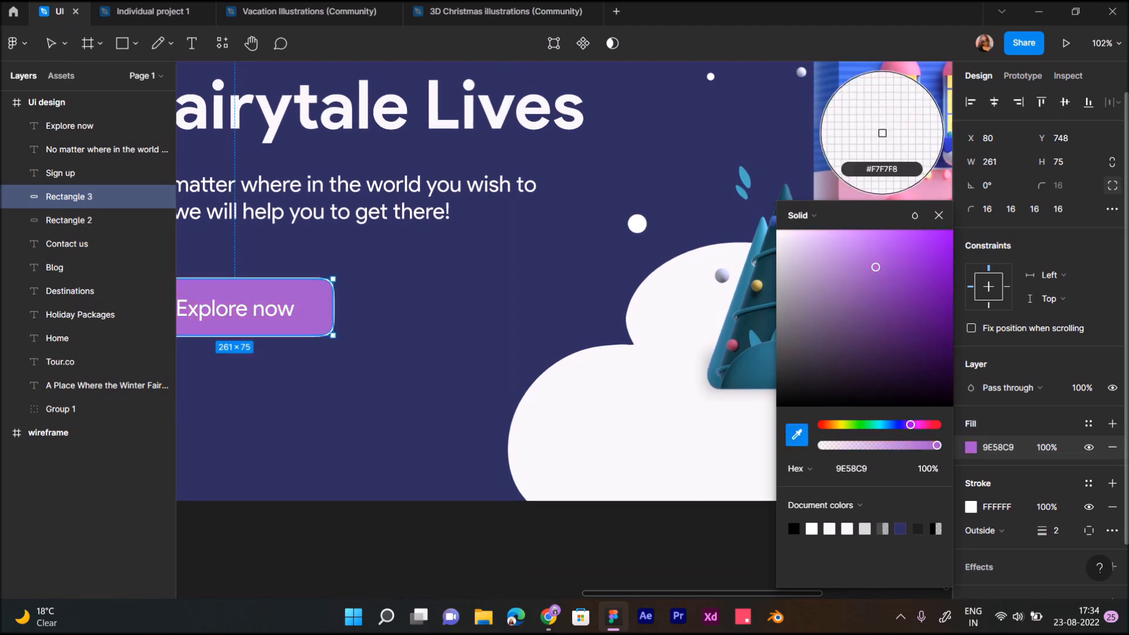
pyautogui.hscroll(8, 882, 133)
pyautogui.scroll(2, 882, 132)
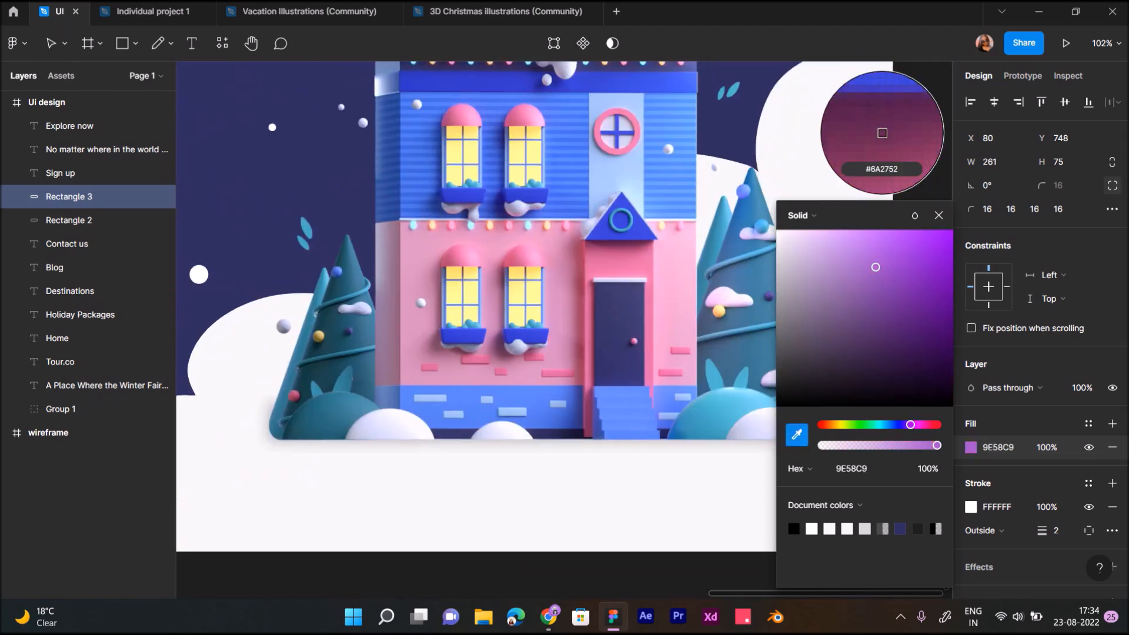
pyautogui.scroll(5, 882, 133)
pyautogui.hscroll(2, 882, 133)
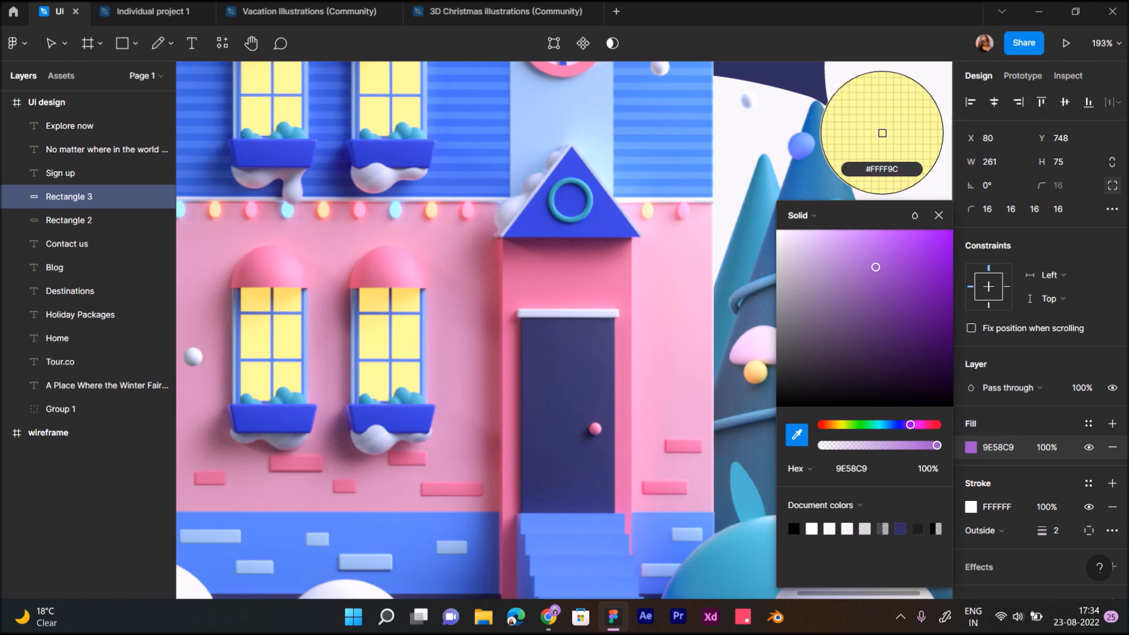
pyautogui.click(882, 133)
pyautogui.scroll(-5, 883, 133)
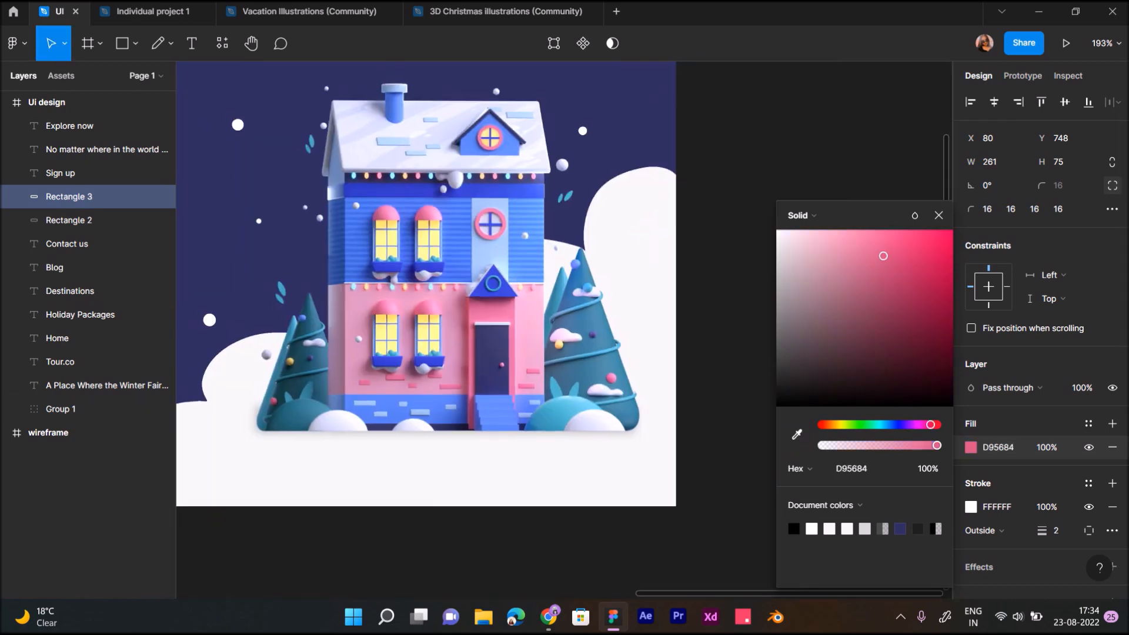
pyautogui.hscroll(-9, 423, 326)
pyautogui.scroll(-1, 423, 327)
pyautogui.scroll(4, 424, 327)
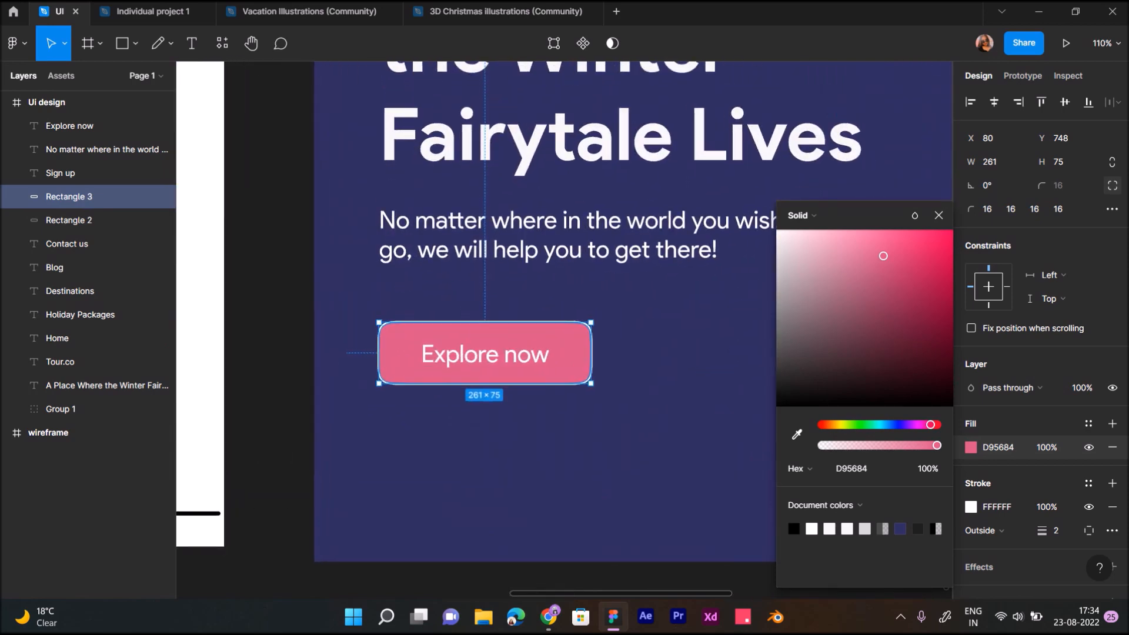
# Change the "Explore now" button's fill to the more saturated pink DF3D76 and match its stroke to the same color.
pyautogui.moveTo(883, 256)
pyautogui.mouseDown()
pyautogui.moveTo(899, 241)
pyautogui.moveTo(895, 254)
pyautogui.moveTo(905, 252)
pyautogui.mouseUp()
pyautogui.click(971, 506)
pyautogui.click(797, 434)
pyautogui.click(567, 360)
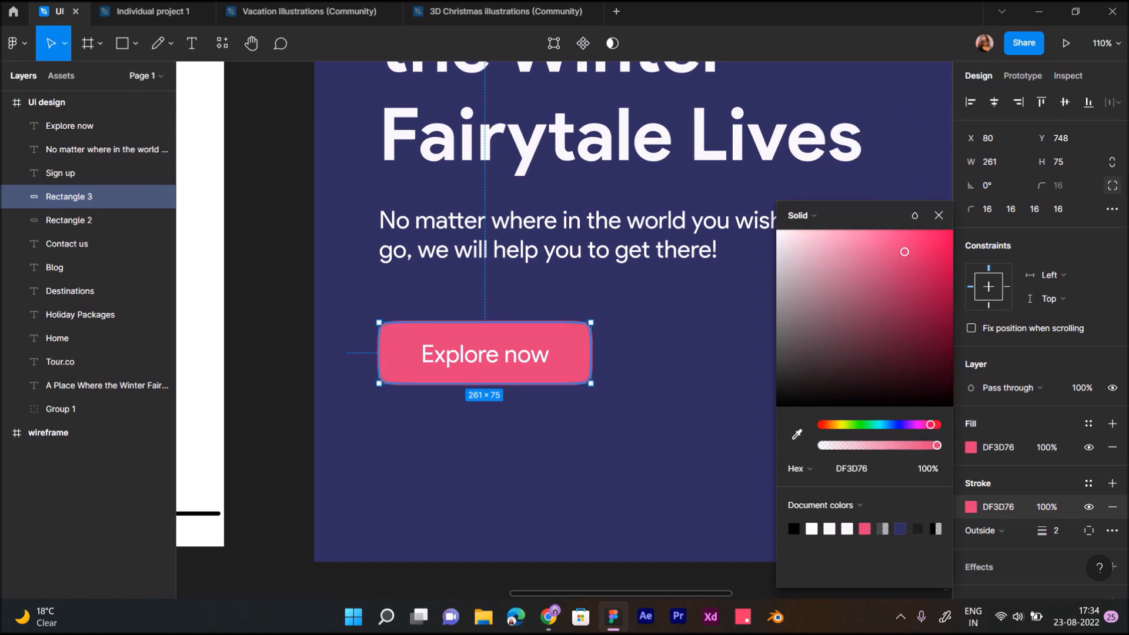
pyautogui.click(677, 367)
# Add a drop shadow to the "Explore now" button's rectangle with a Y offset of 20 and a blur of 30.
pyautogui.scroll(-4, 677, 366)
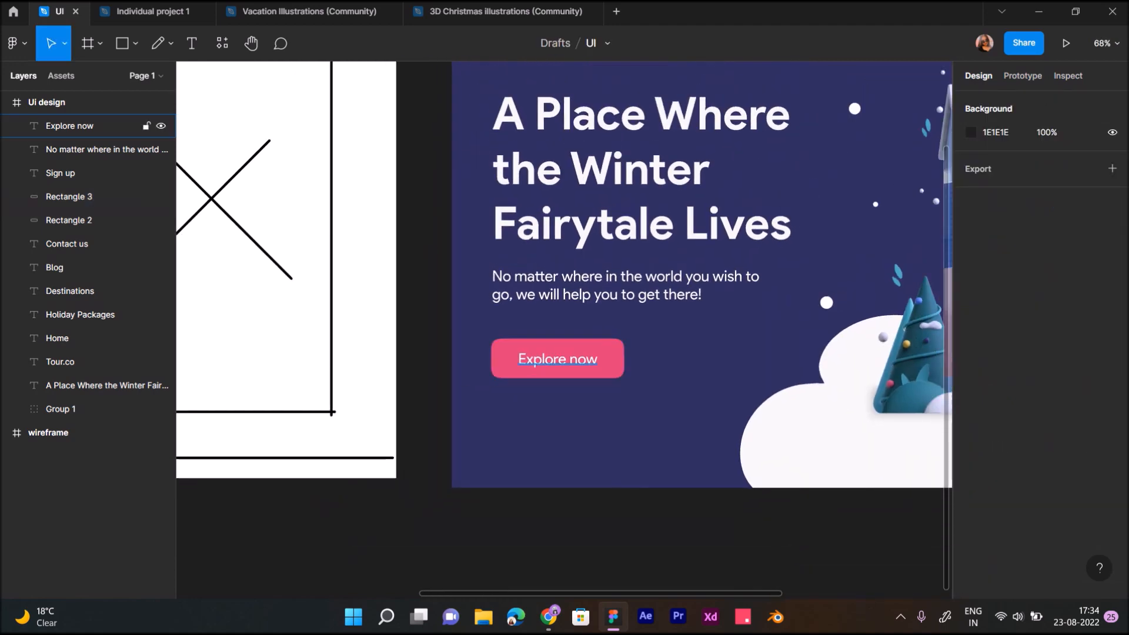
pyautogui.click(557, 360)
pyautogui.click(69, 196)
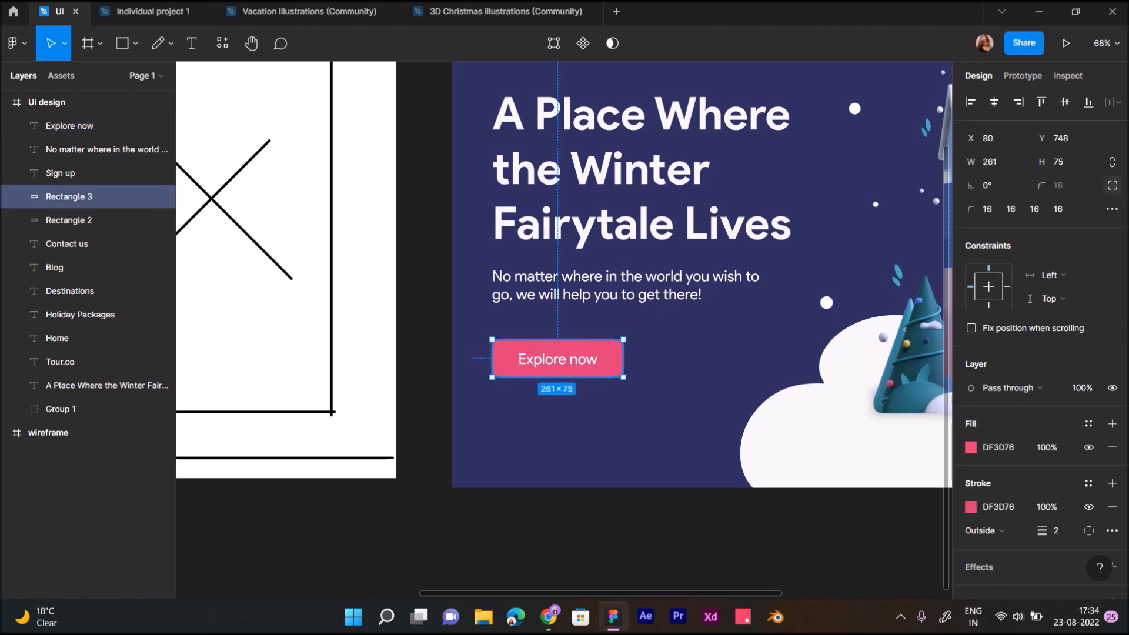
pyautogui.scroll(-1, 1105, 517)
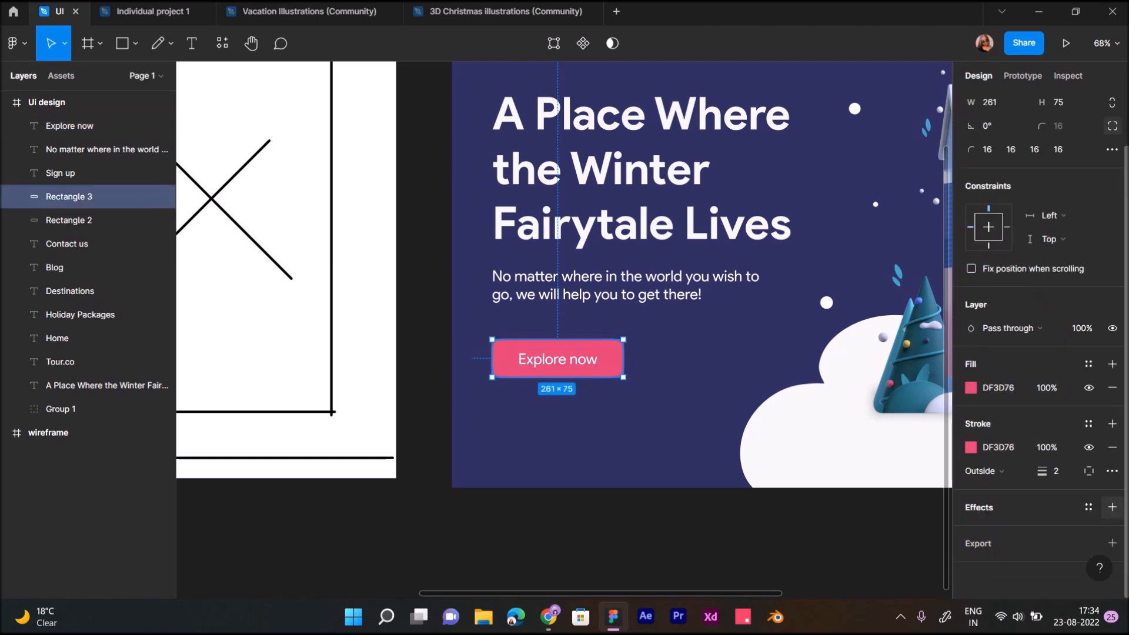
pyautogui.click(1112, 507)
pyautogui.click(971, 531)
pyautogui.press('Tab')
pyautogui.write('20')
pyautogui.press('Return')
pyautogui.click(906, 523)
pyautogui.write('30')
pyautogui.press('Return')
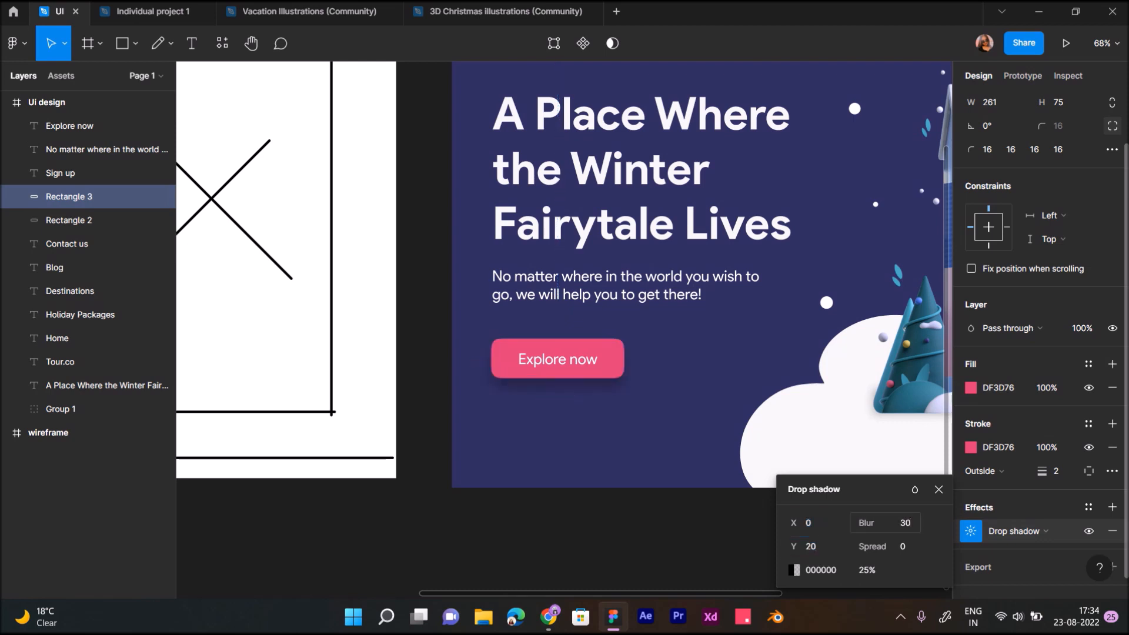
# Soften the "Explore now" button's drop shadow by setting its blur to 50 and its opacity to 15%.
pyautogui.click(906, 523)
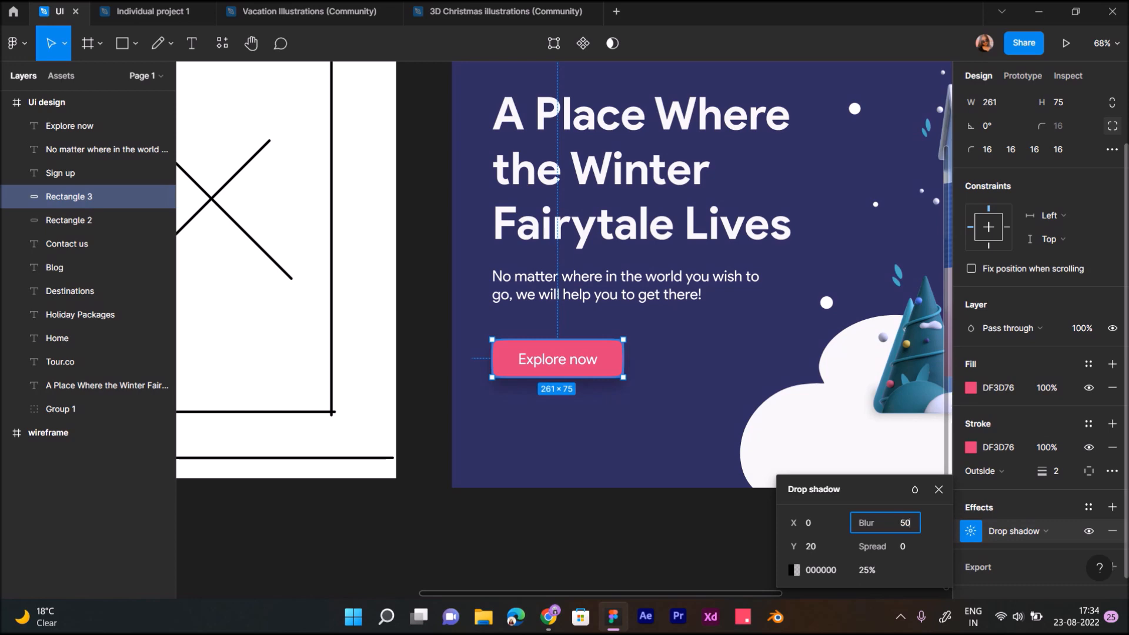
pyautogui.press('Return')
pyautogui.click(867, 570)
pyautogui.write('15')
pyautogui.press('Return')
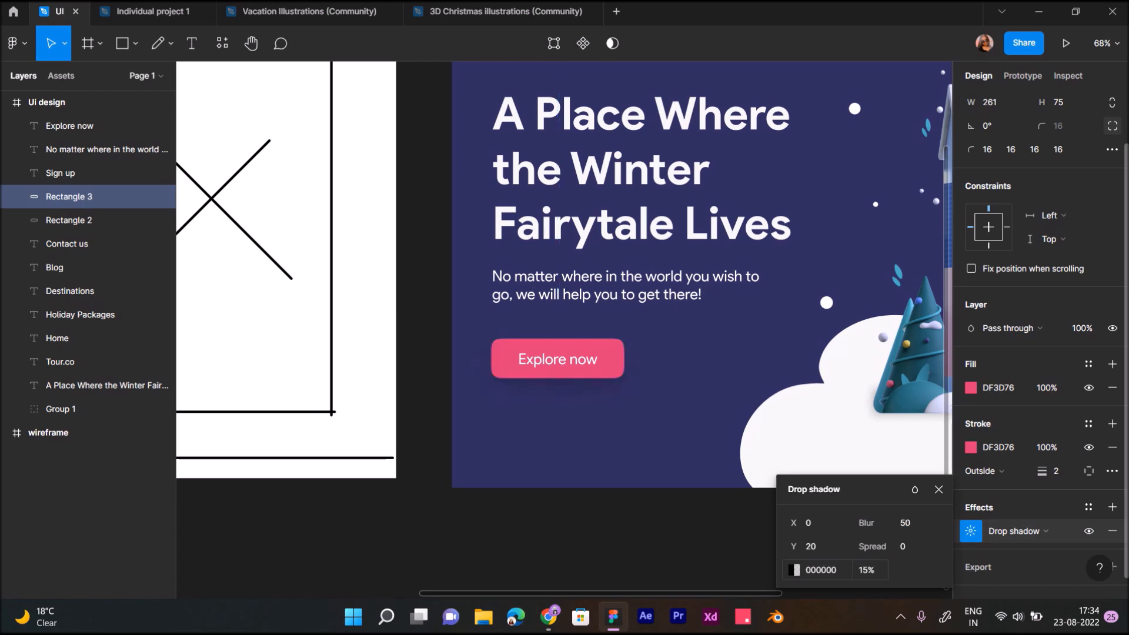
pyautogui.click(606, 446)
# Nudge the Tour.co logo, all navigation links and the "Sign up" button slightly upward together.
pyautogui.scroll(-5, 606, 445)
pyautogui.hscroll(2, 606, 445)
pyautogui.scroll(3, 647, 324)
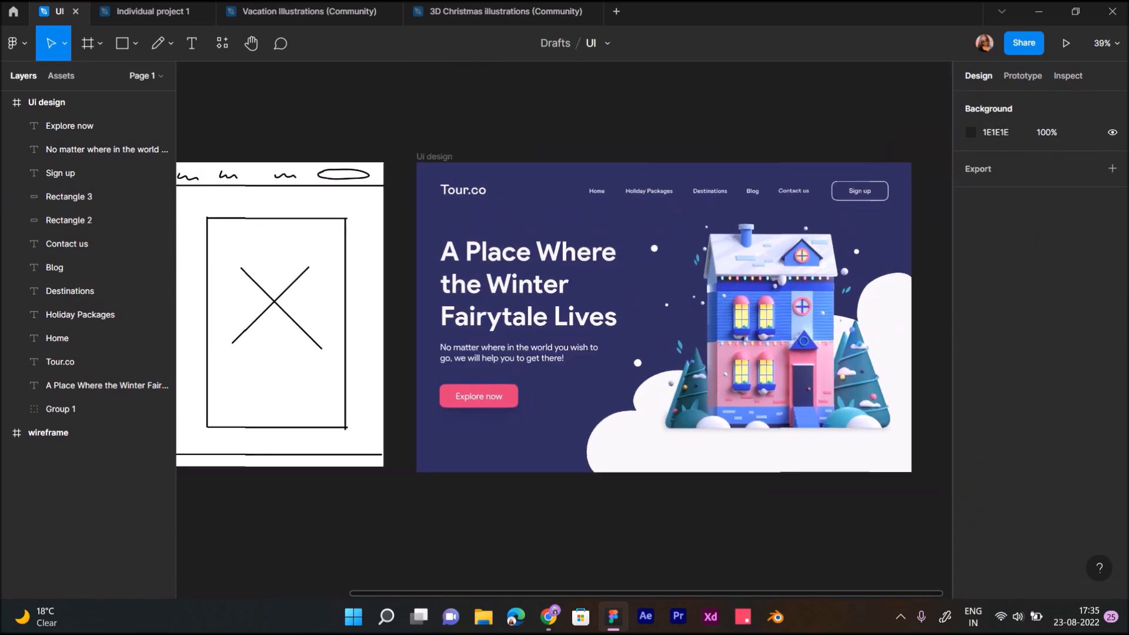
pyautogui.hscroll(1, 580, 324)
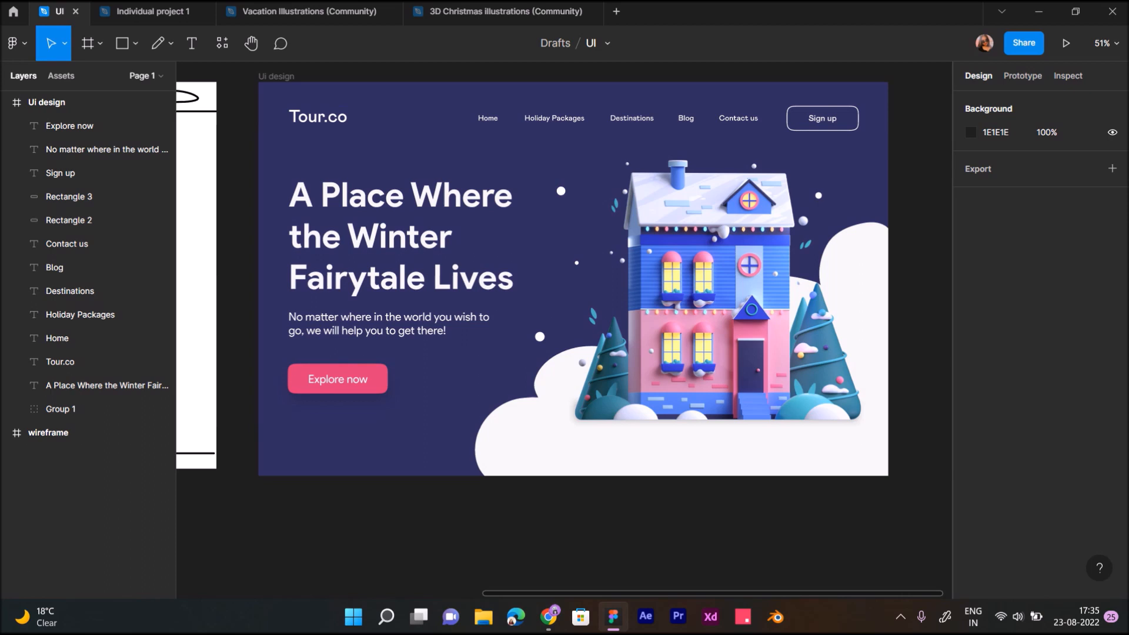
pyautogui.scroll(1, 579, 323)
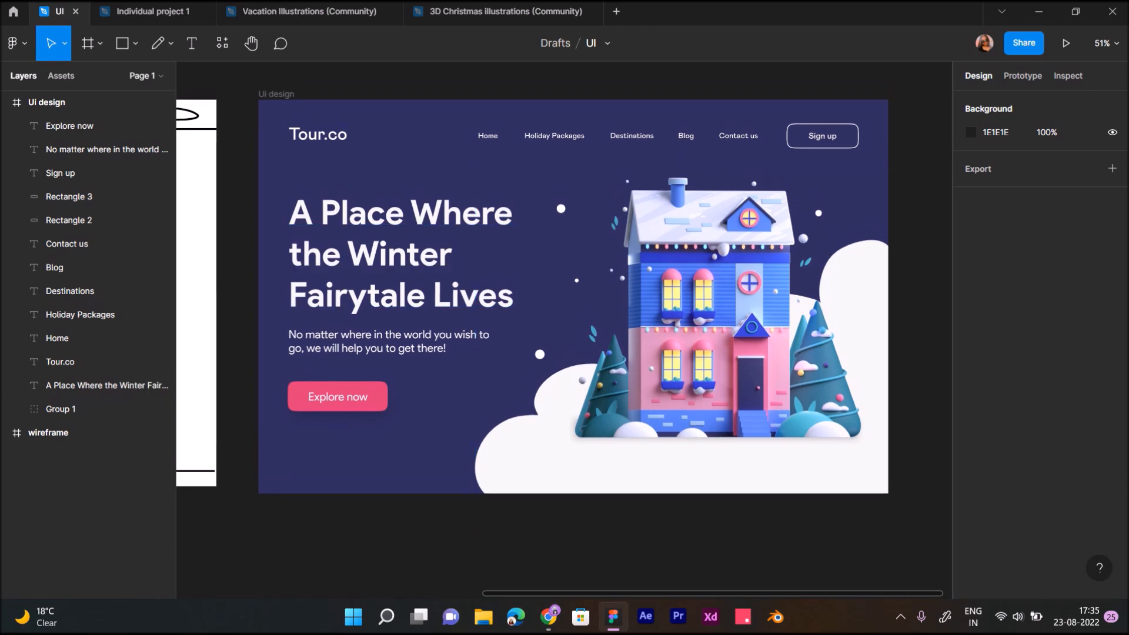
pyautogui.moveTo(275, 112); pyautogui.dragTo(837, 152)
pyautogui.press('Up')
pyautogui.press('Up')
pyautogui.press('Up')
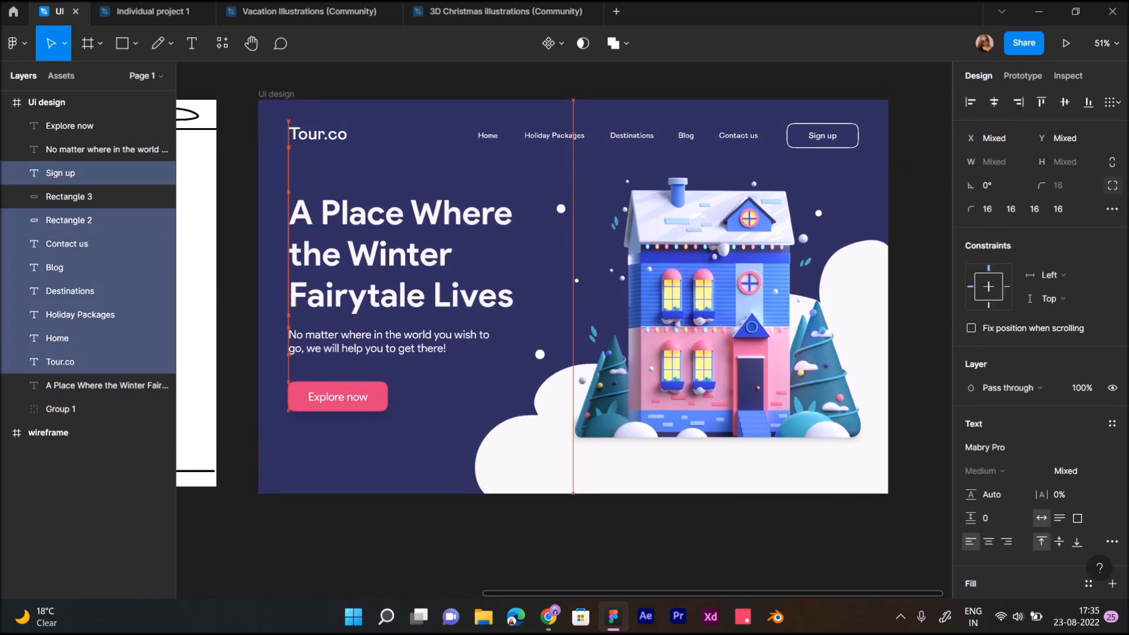
pyautogui.press('Up')
pyautogui.press('Up')
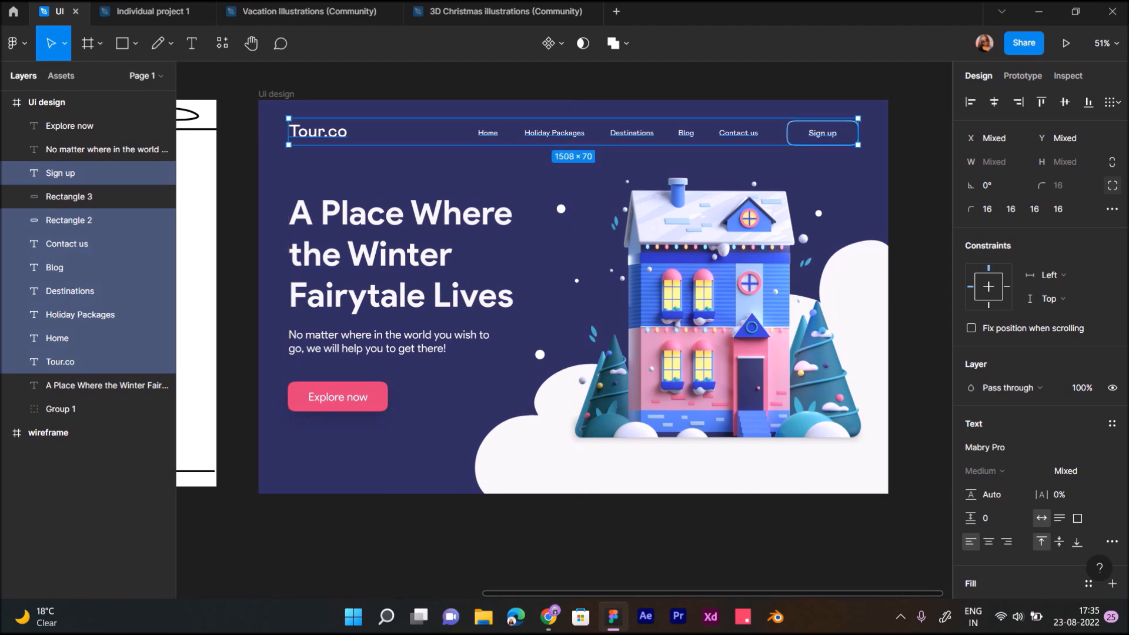
pyautogui.press('Escape')
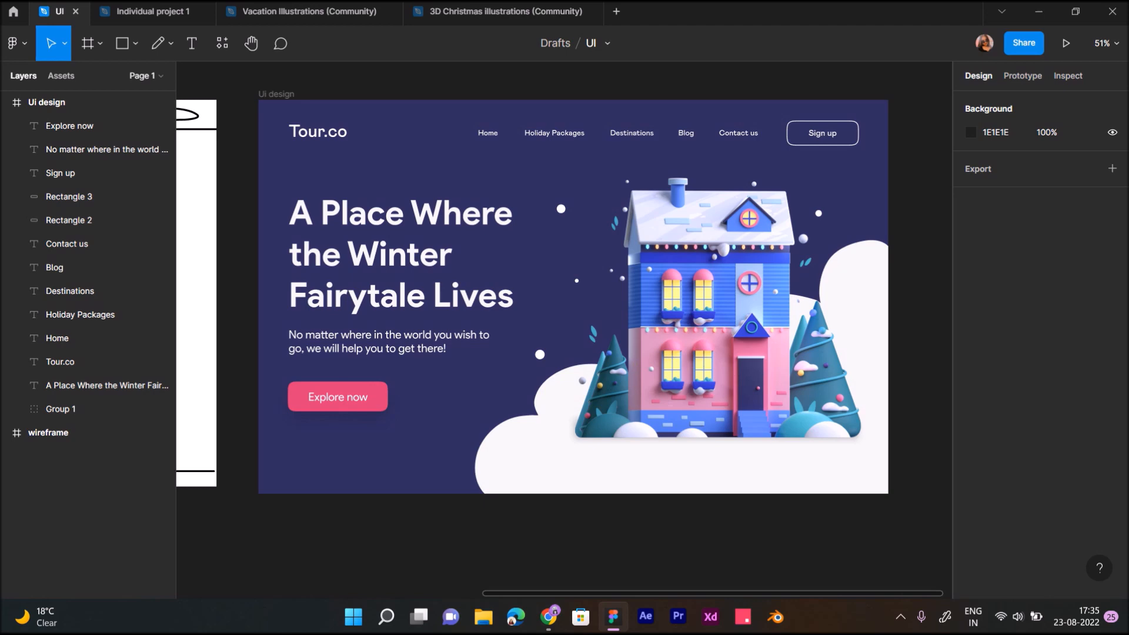
# Examine the "Explore now" button's shadow and label centering up close, and compare the whole page design with the wireframe.
pyautogui.scroll(4, 473, 383)
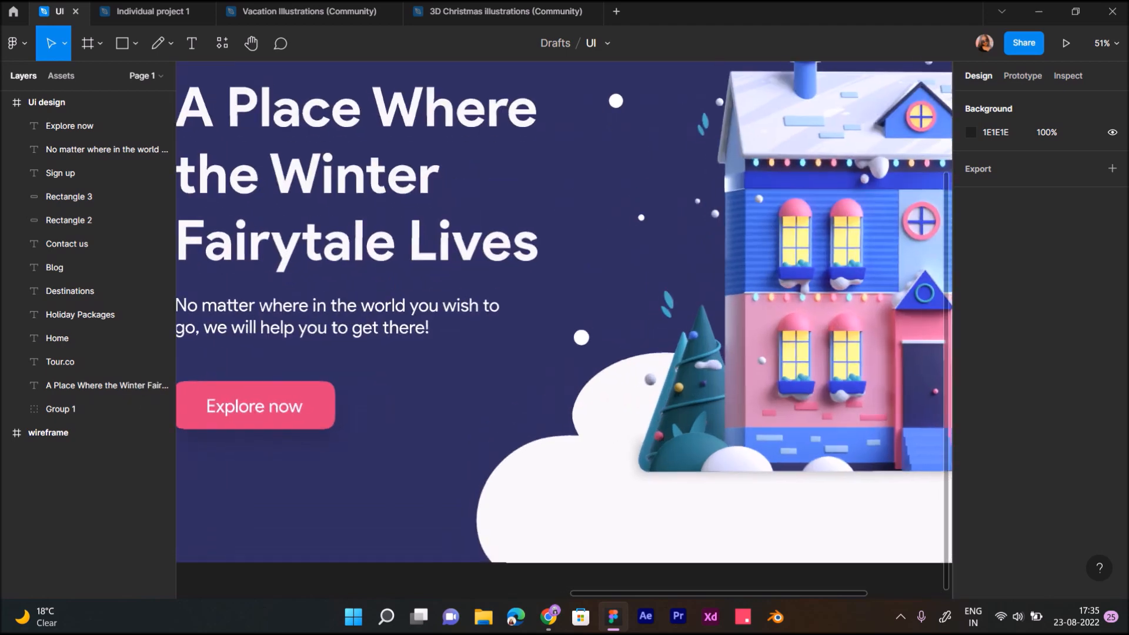
pyautogui.hscroll(-5, 473, 384)
pyautogui.scroll(5, 473, 383)
pyautogui.hscroll(2, 474, 384)
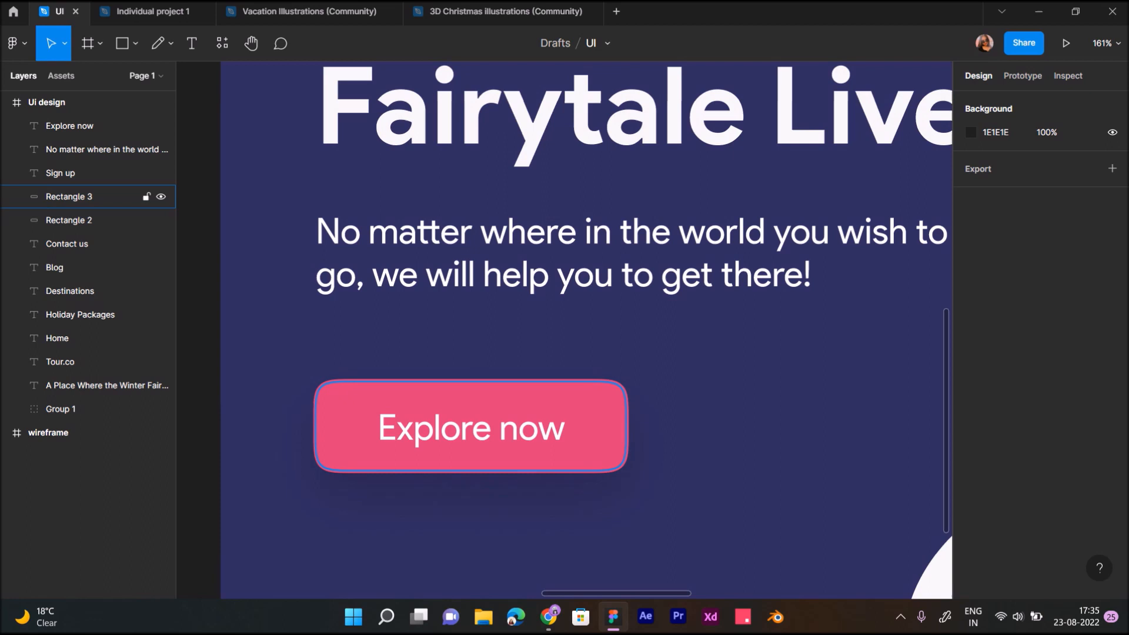
pyautogui.click(69, 196)
pyautogui.scroll(-2, 586, 329)
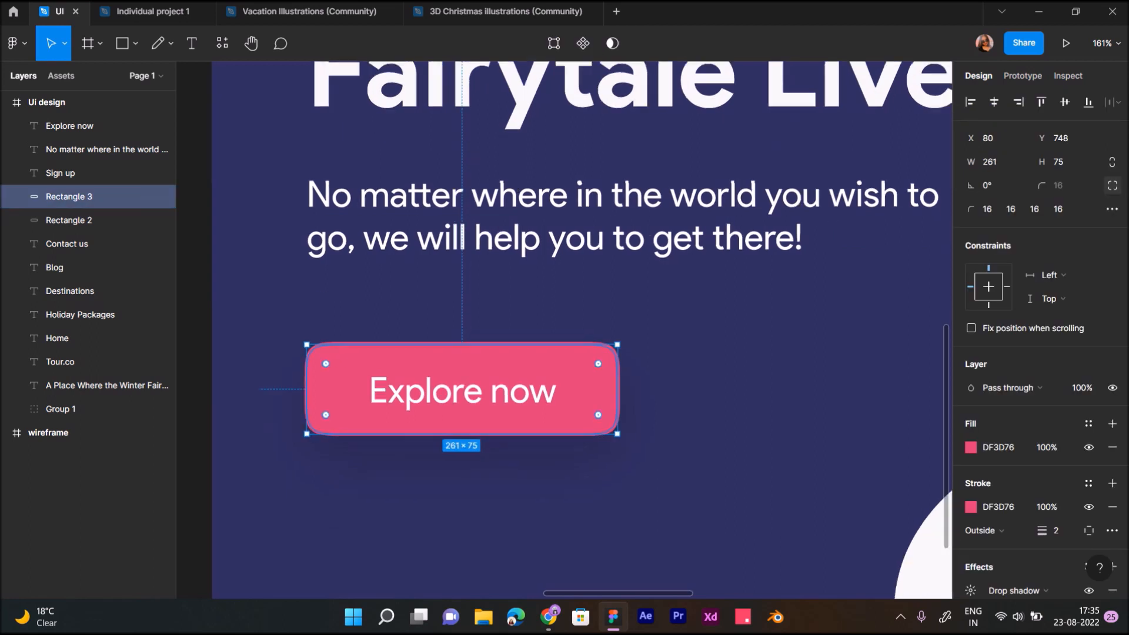
pyautogui.click(402, 381)
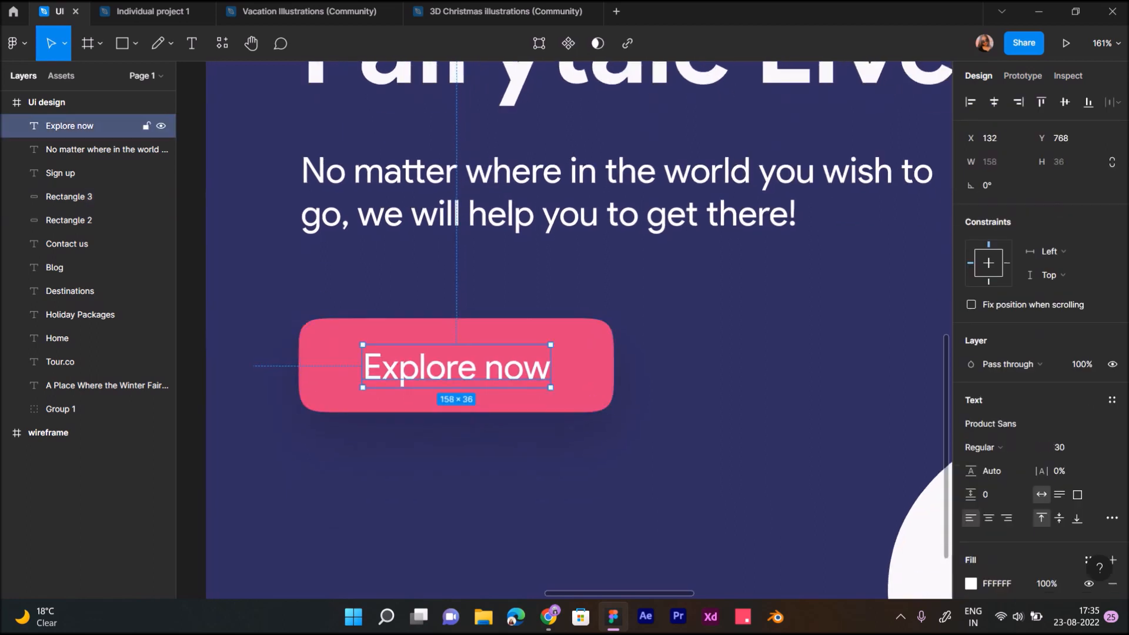
pyautogui.moveTo(457, 368); pyautogui.dragTo(457, 368)
pyautogui.click(540, 434)
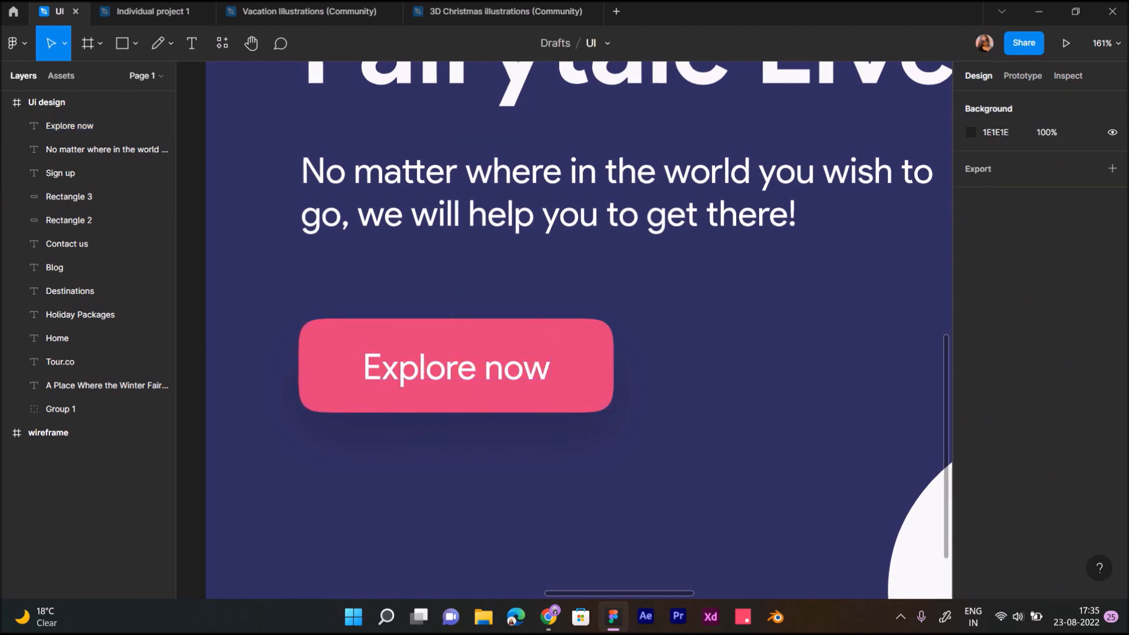
pyautogui.scroll(-5, 540, 433)
pyautogui.scroll(-2, 547, 436)
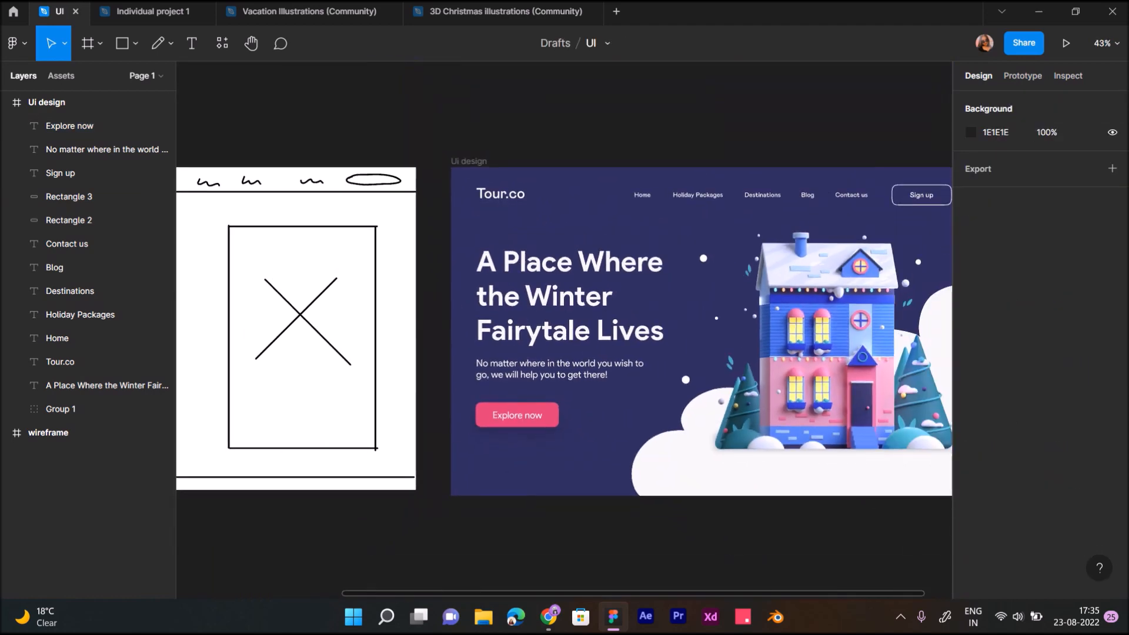
pyautogui.hscroll(3, 547, 435)
pyautogui.hscroll(-5, 565, 330)
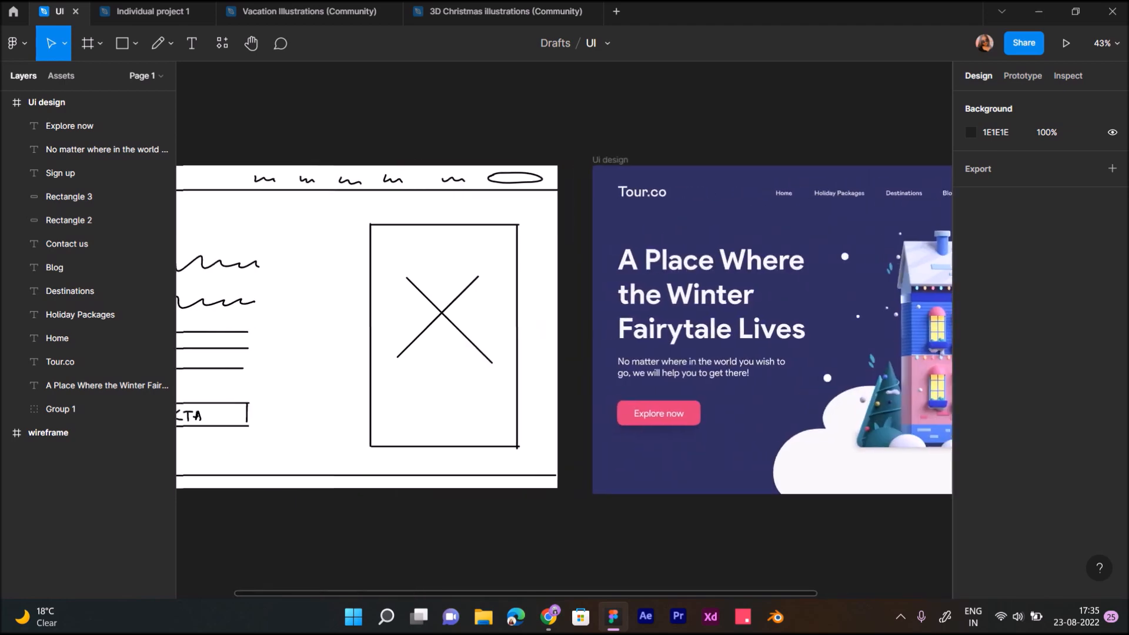
pyautogui.hscroll(5, 564, 329)
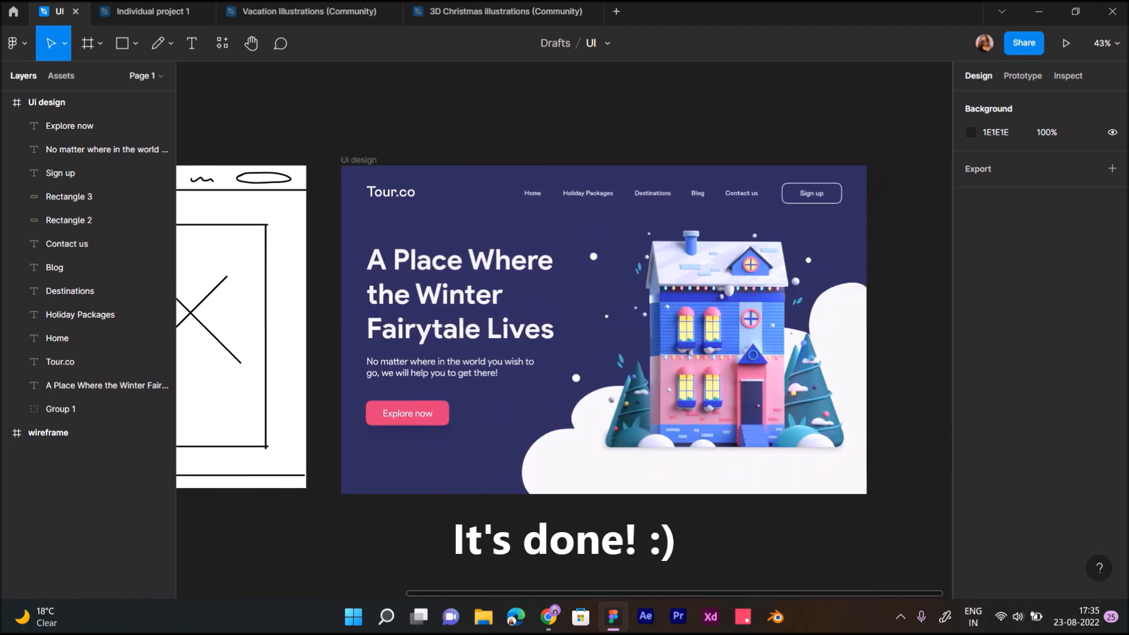